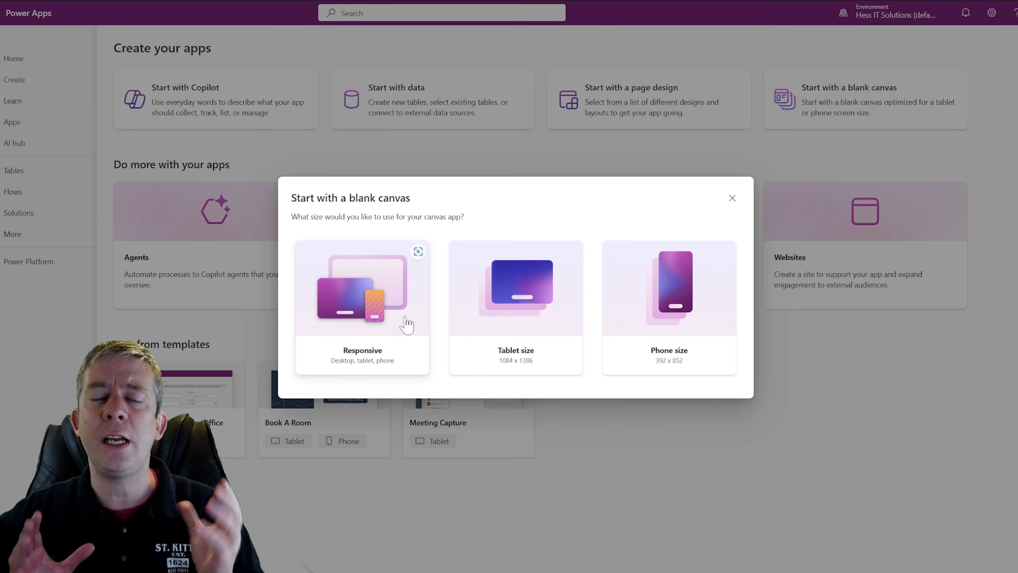
Step: Create a tablet-size app from a blank canvas and insert a vertical gallery on Screen1
click(507, 319)
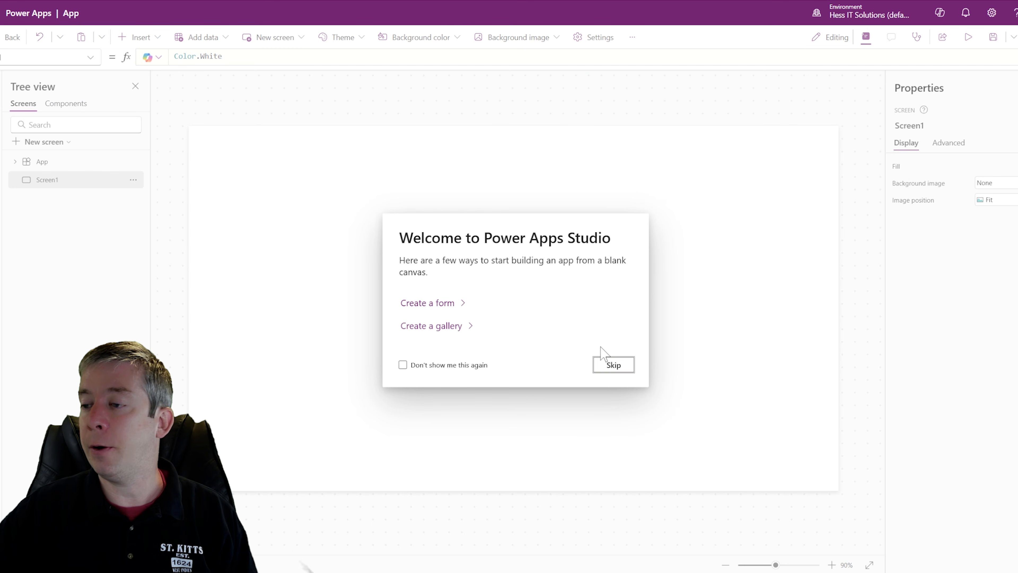
click(612, 364)
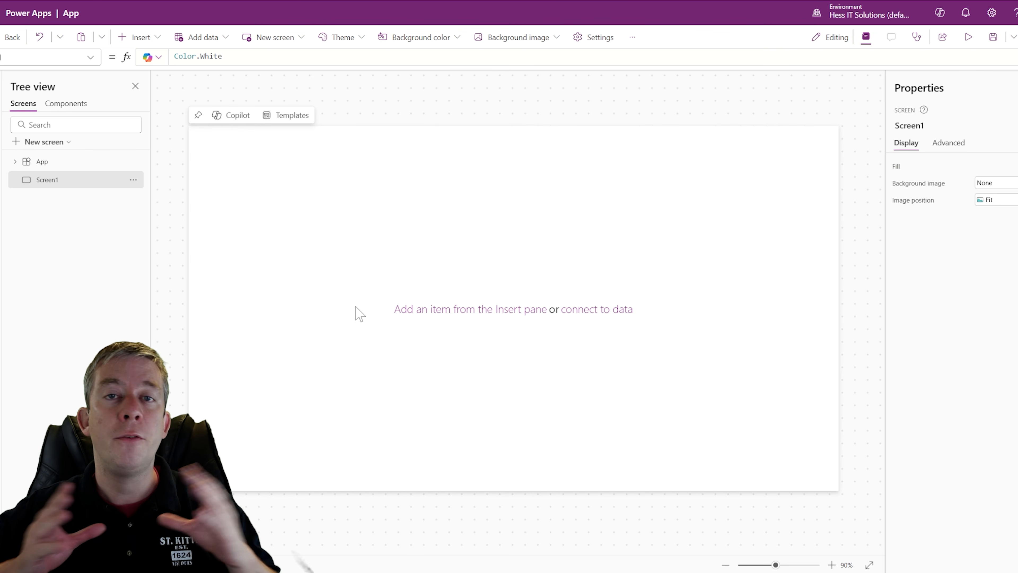
click(146, 37)
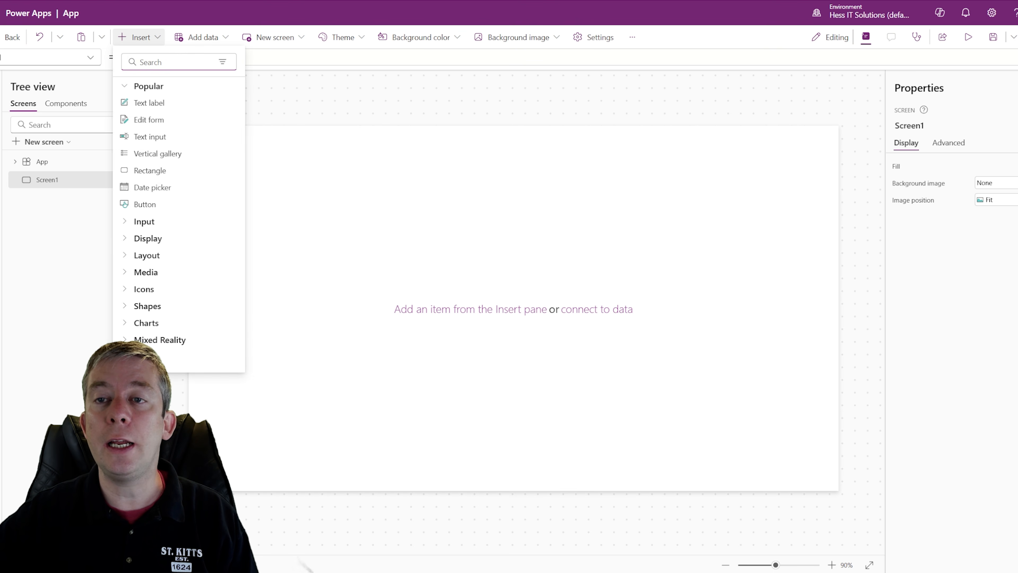
click(152, 156)
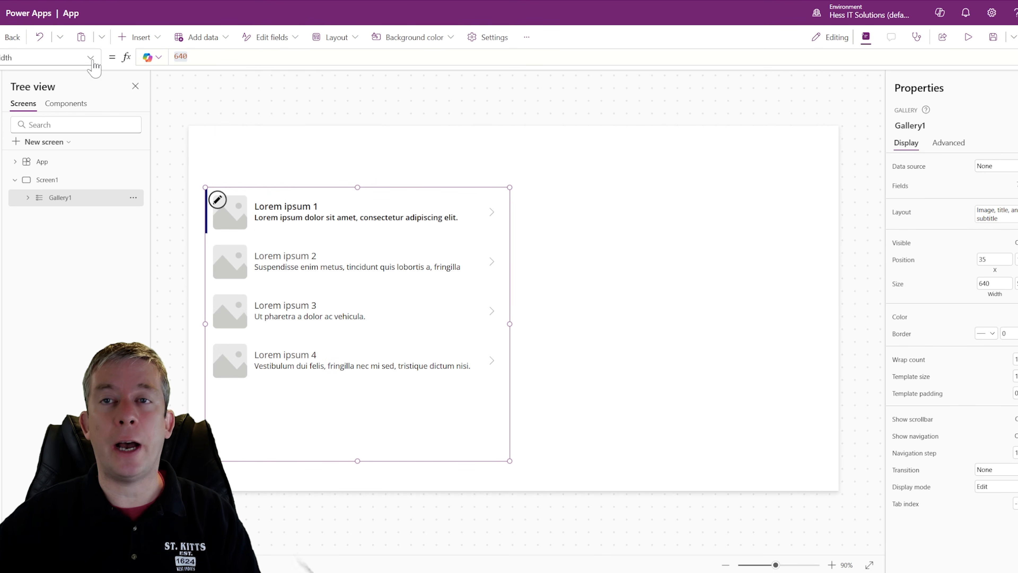
Step: Set the gallery's X position to 20
click(92, 60)
scroll(51, 360, down, 2)
click(40, 486)
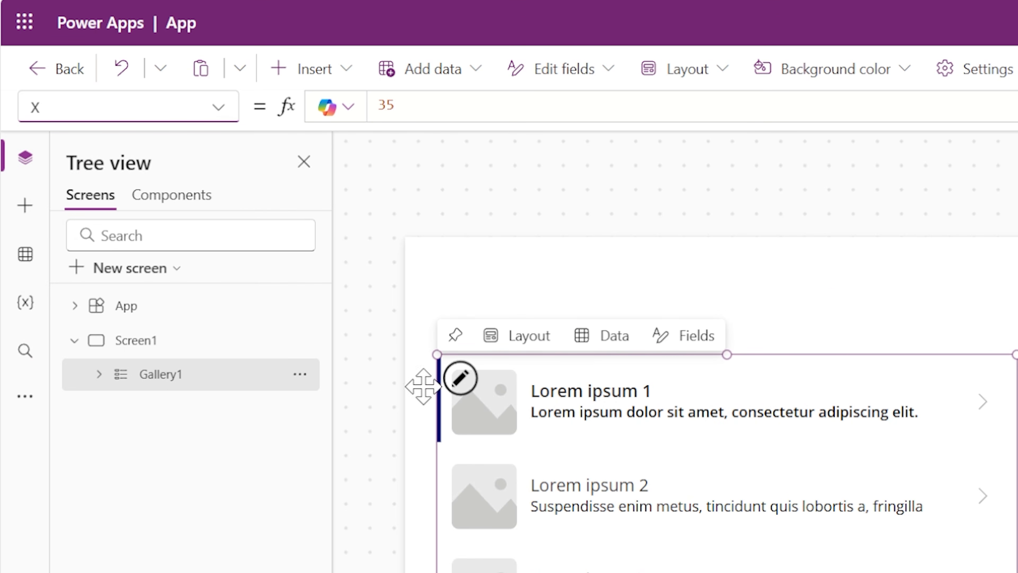
click(395, 105)
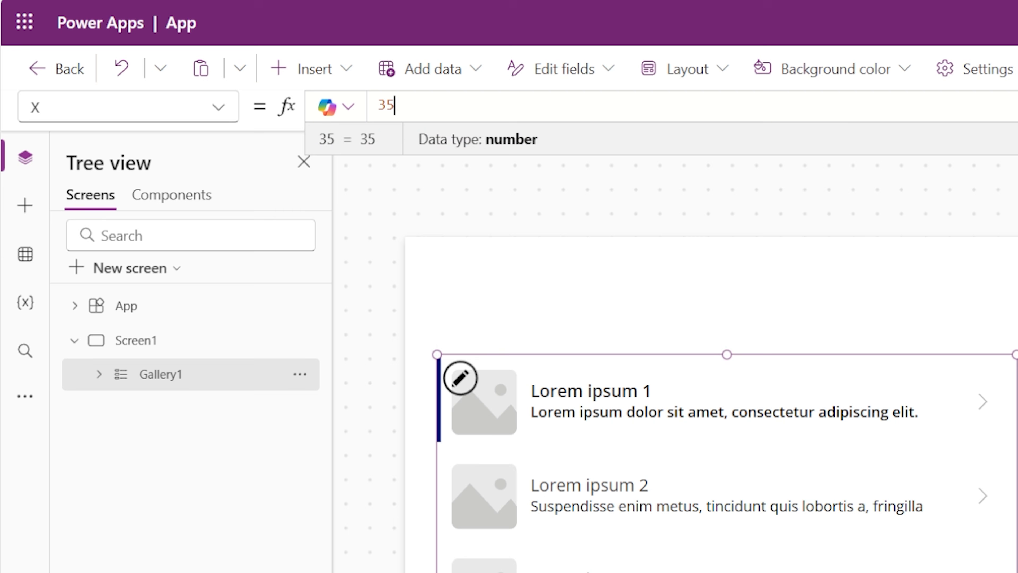
text(20)
key(BackSpace)
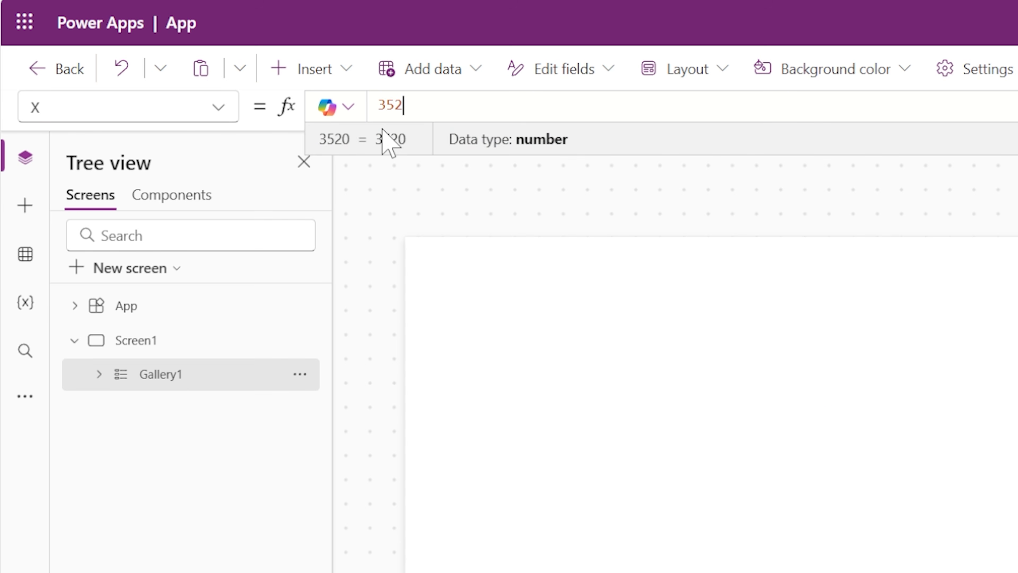
text(0)
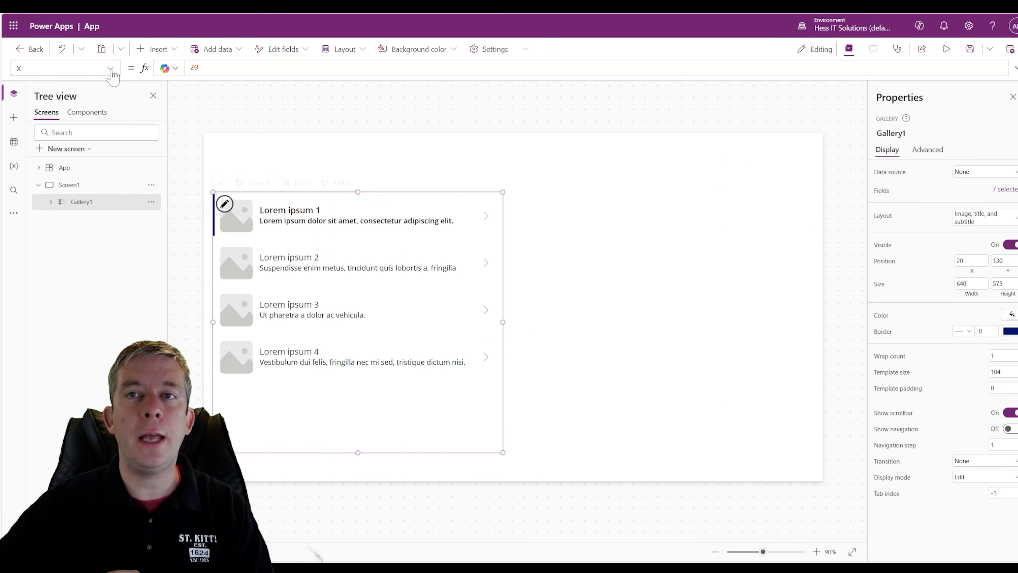
Step: Set the gallery's Width to Screen1.Width-40 and stretch its height downward to about 613
click(110, 69)
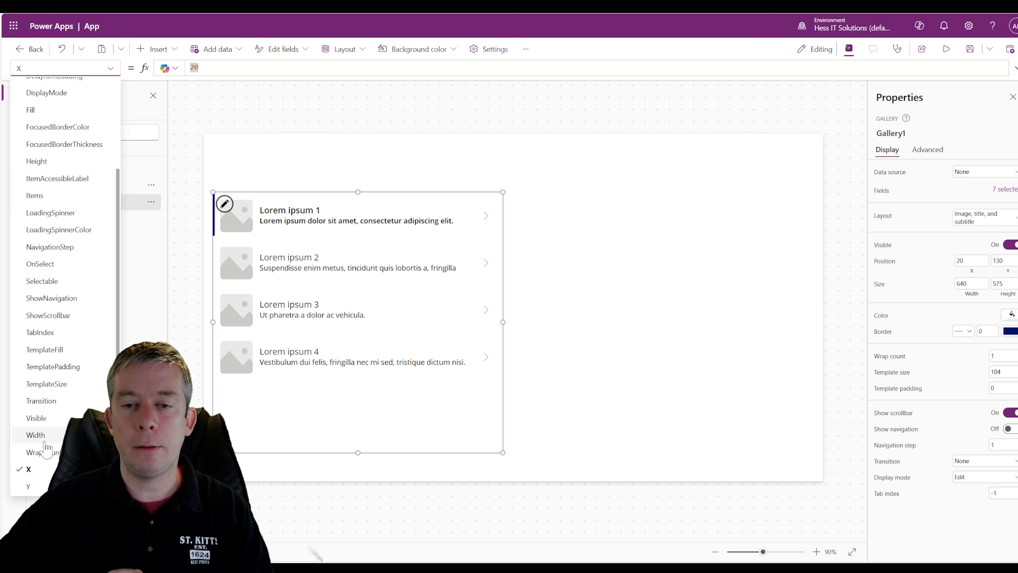
click(43, 436)
drag(205, 68, 170, 75)
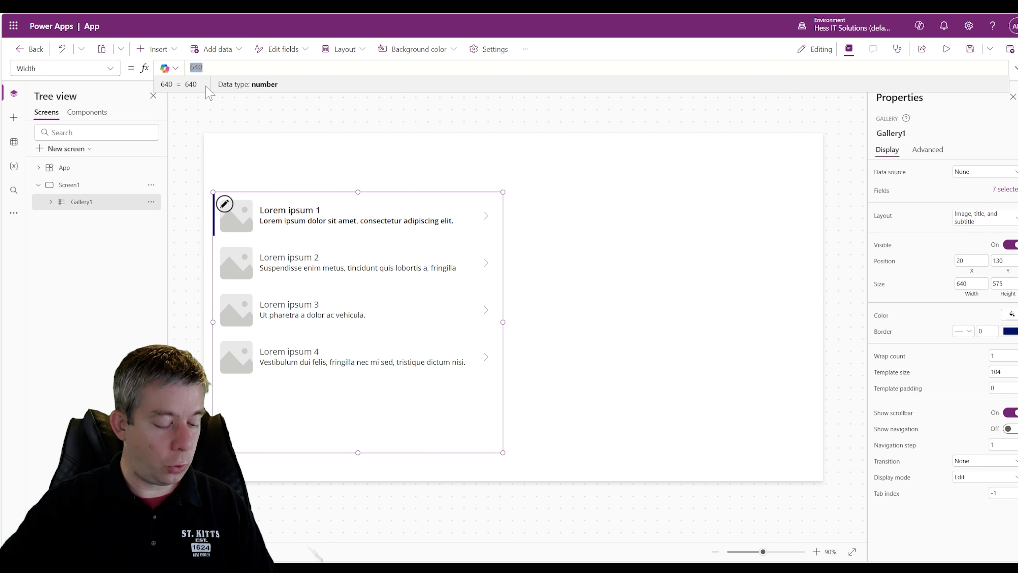
text(S)
text(creen1.W)
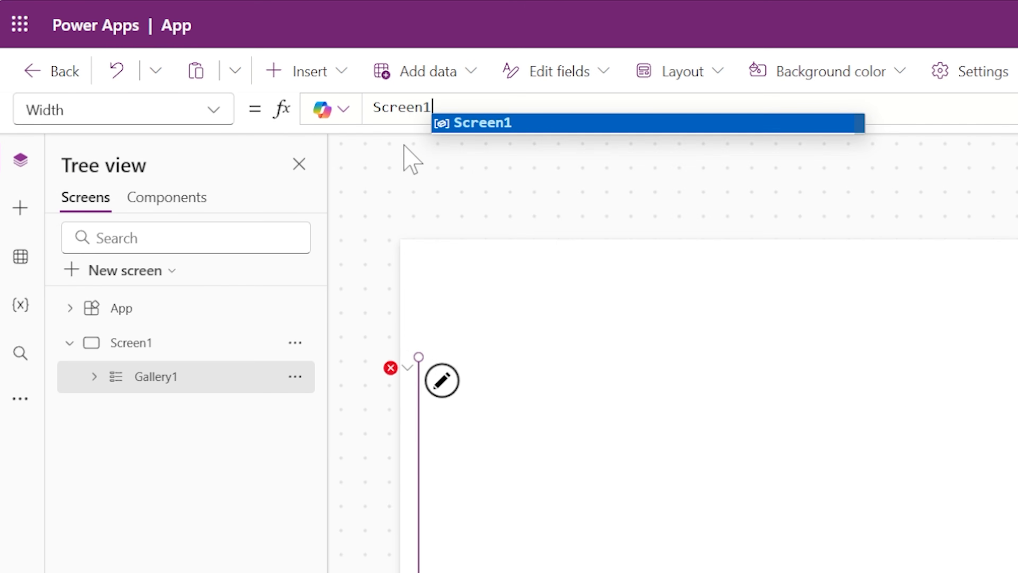
text(idth-40)
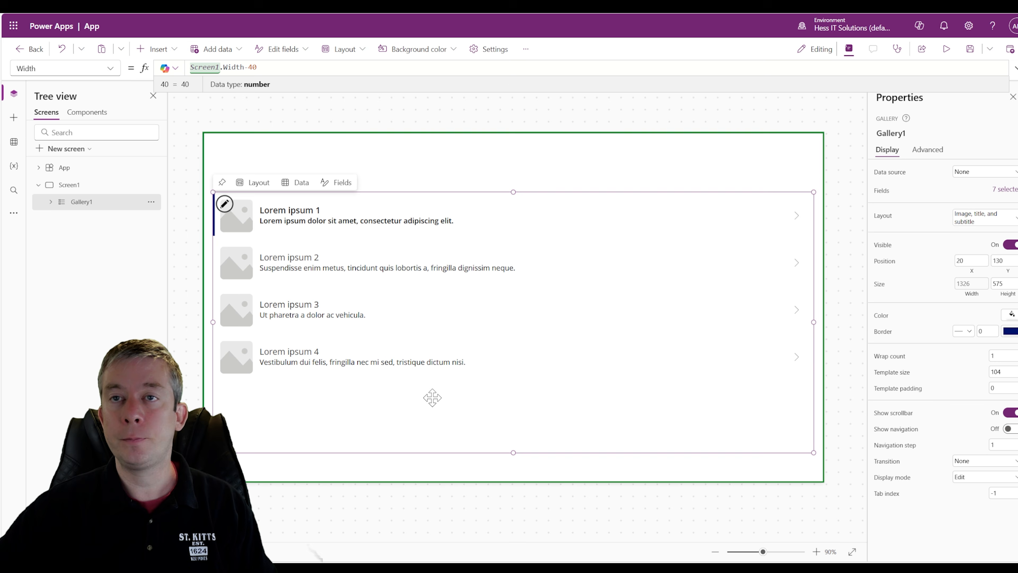
drag(513, 452, 514, 468)
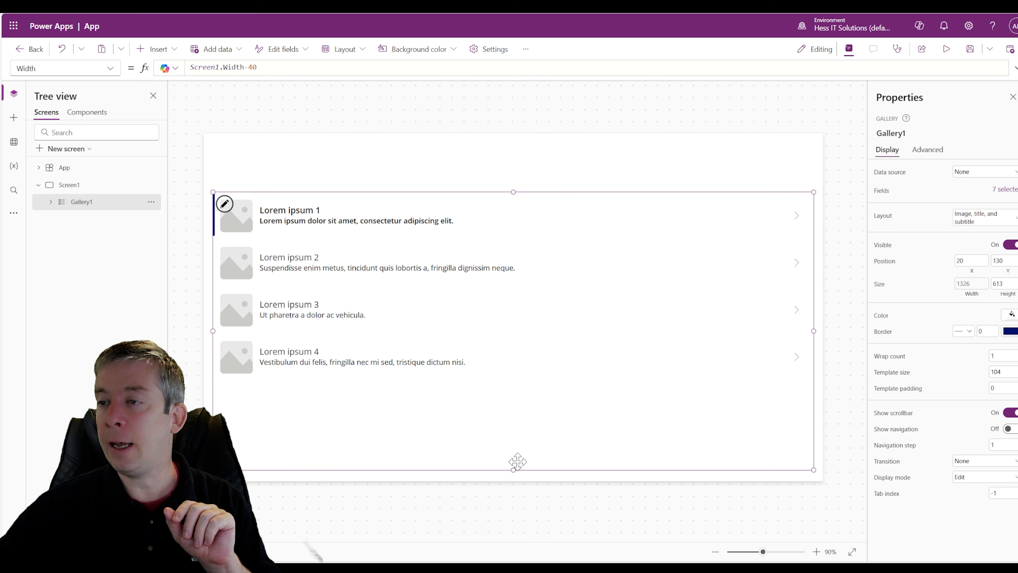
click(197, 150)
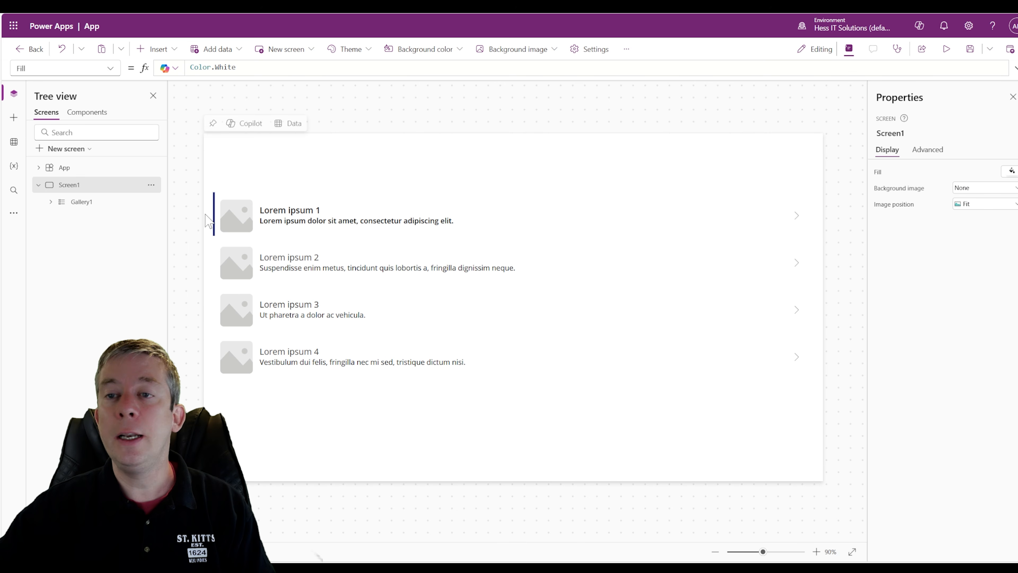
Step: Delete the selection rectangle, next arrow, subtitle, title and image from the gallery, keeping only Separator1
click(214, 213)
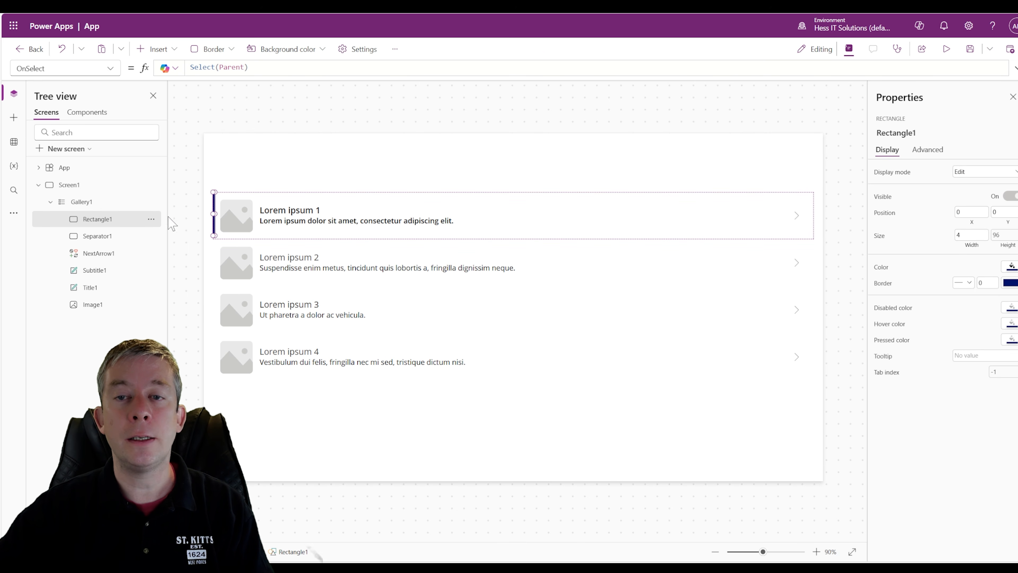
key(Delete)
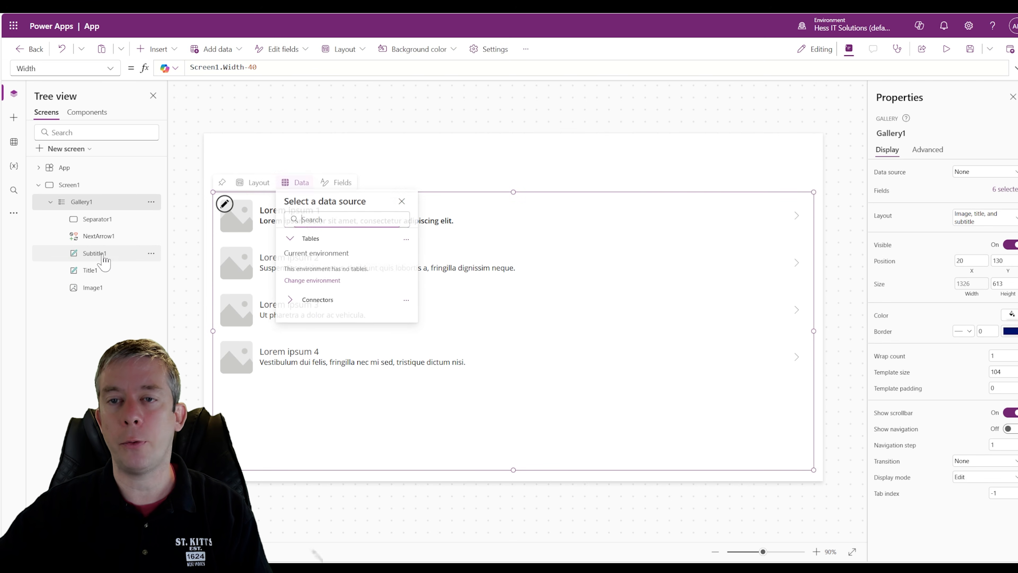
click(102, 240)
key(Delete)
click(100, 236)
key(Delete)
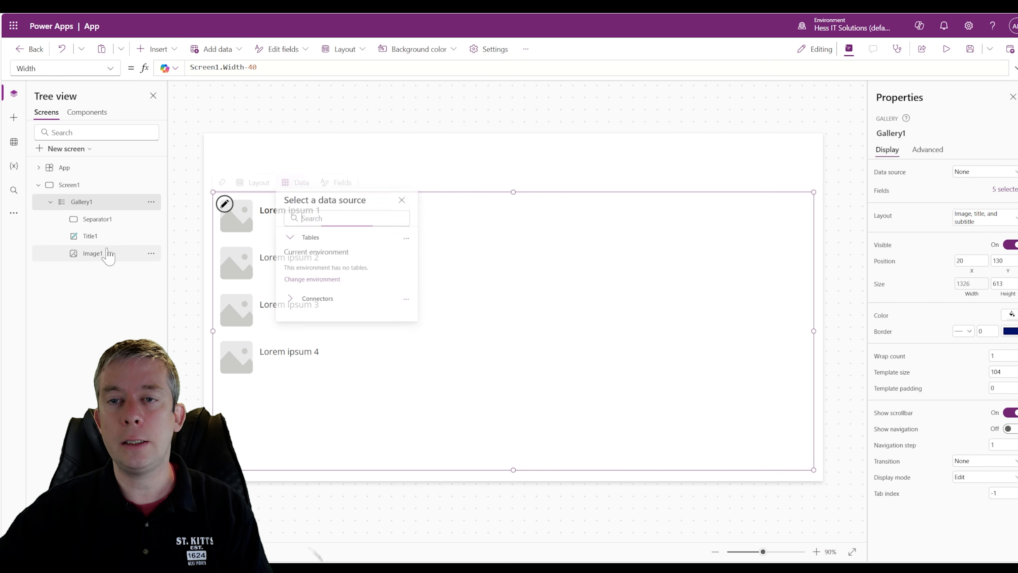
click(101, 236)
key(Delete)
click(97, 236)
key(Delete)
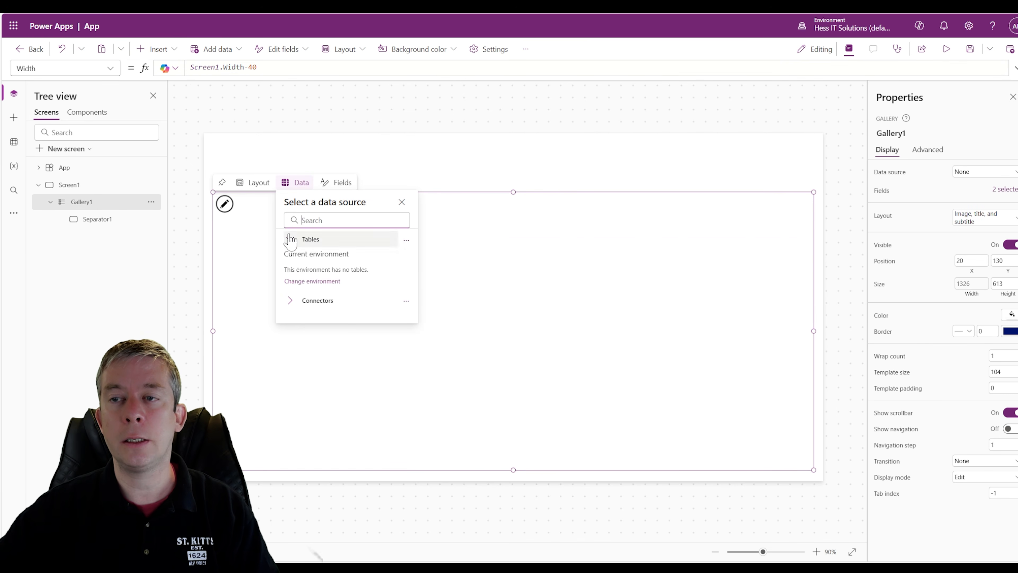
Step: Recolor the gallery's separator to dark grey, RGBA(51, 51, 51, 1), after trying black and a lighter grey
click(105, 222)
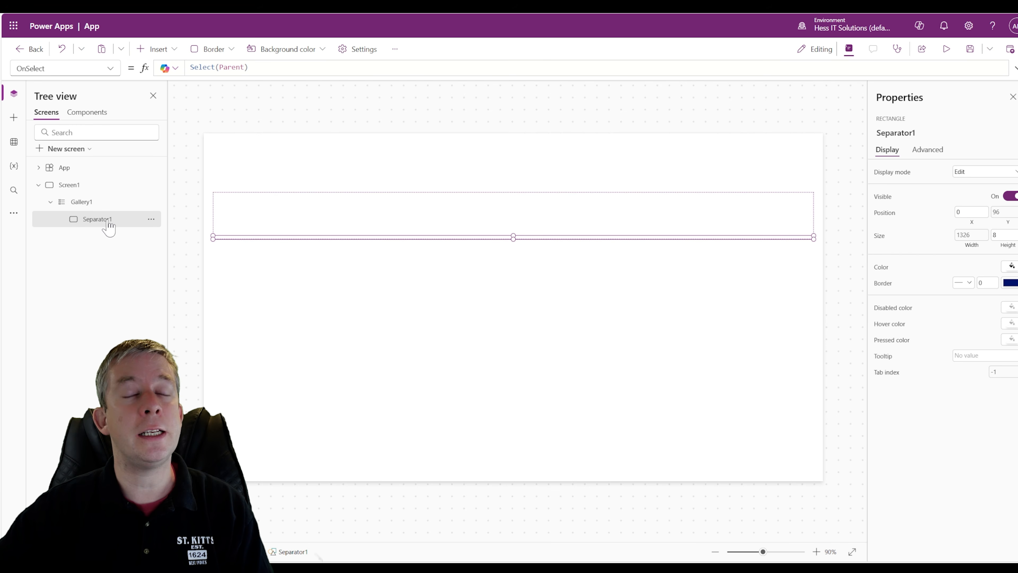
click(1010, 267)
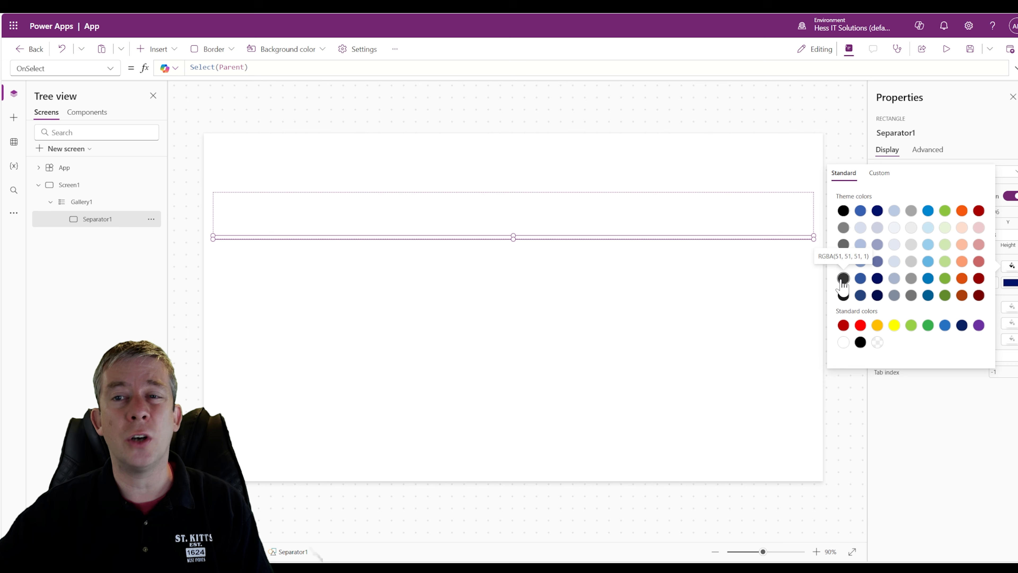
click(859, 343)
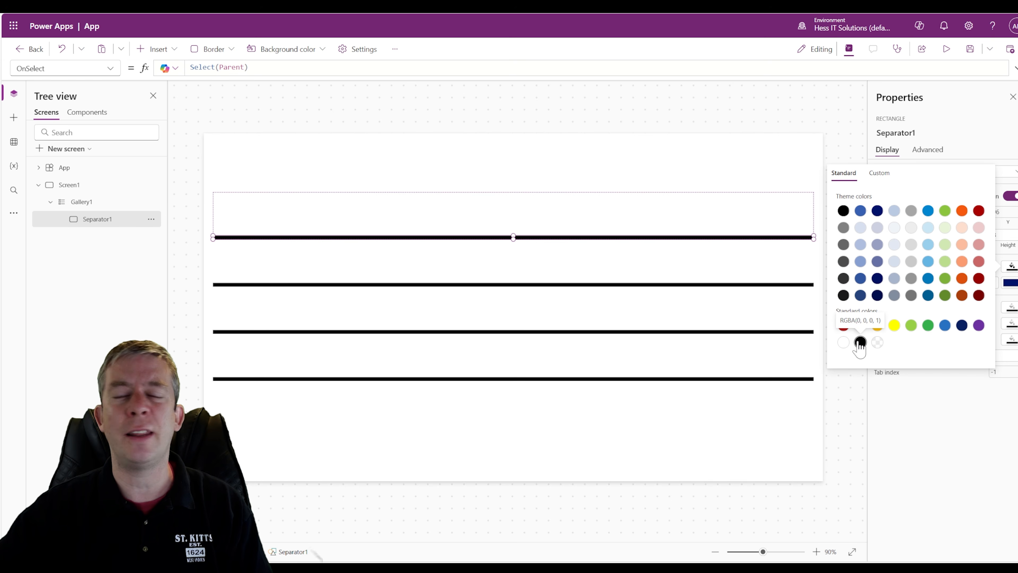
click(845, 280)
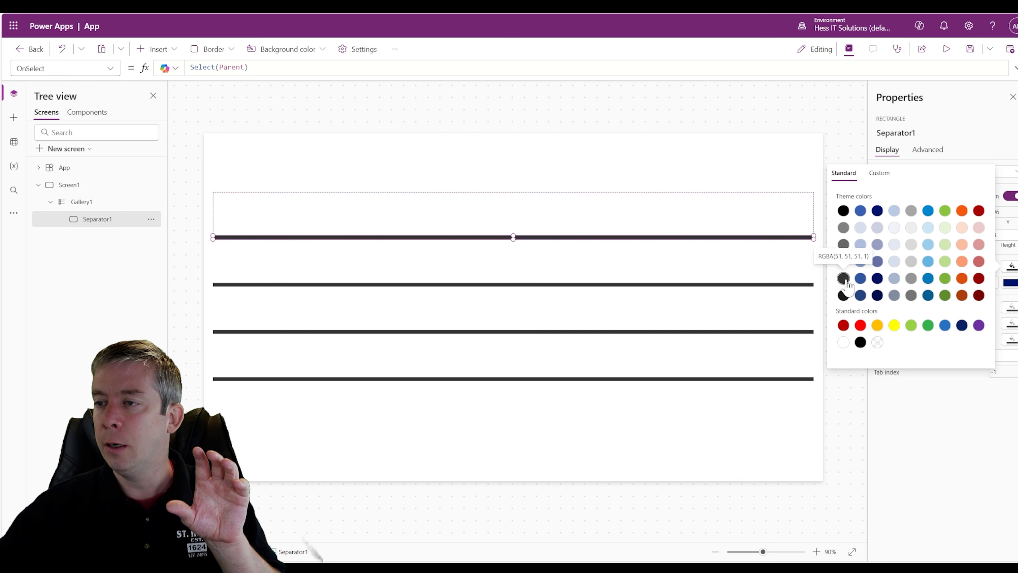
click(845, 263)
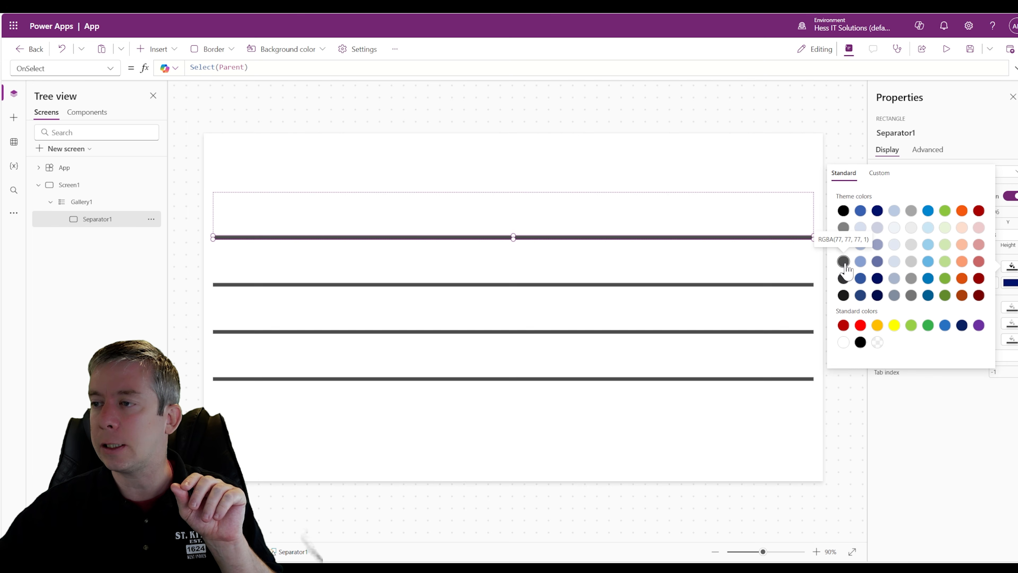
click(844, 279)
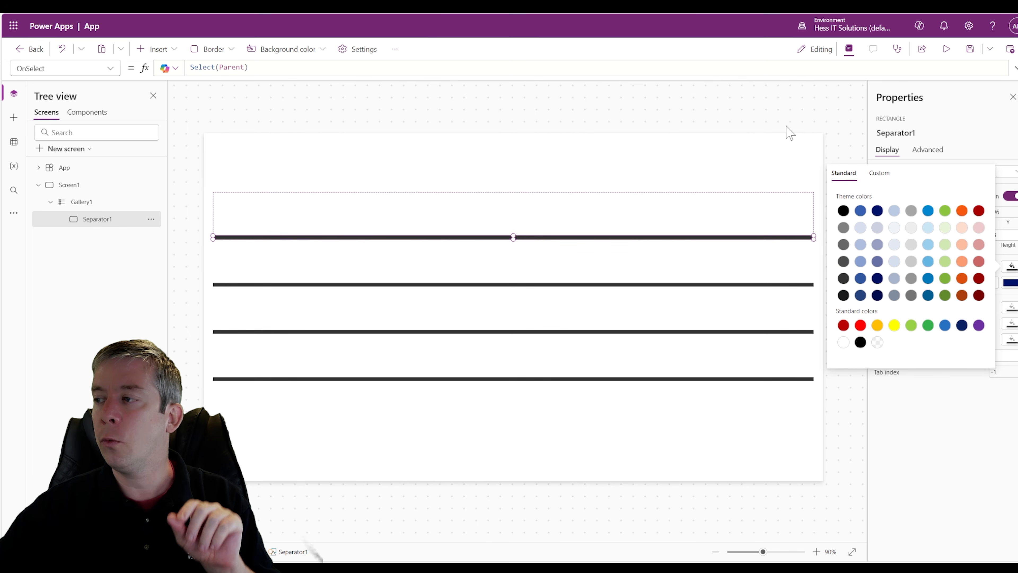
click(825, 118)
Step: Set the height of the gallery's separator line to 2
click(800, 237)
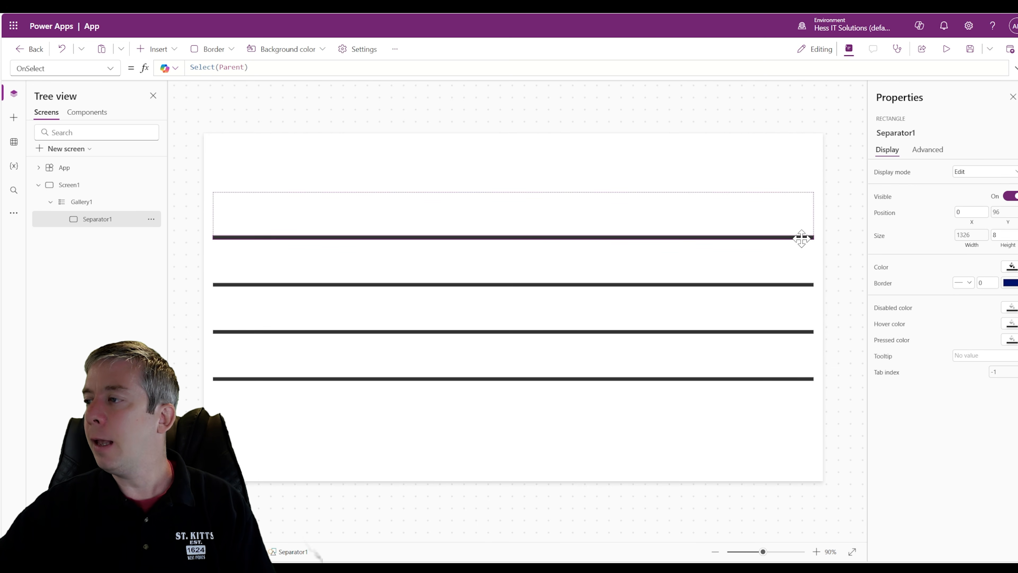
drag(1000, 235, 985, 238)
text(2)
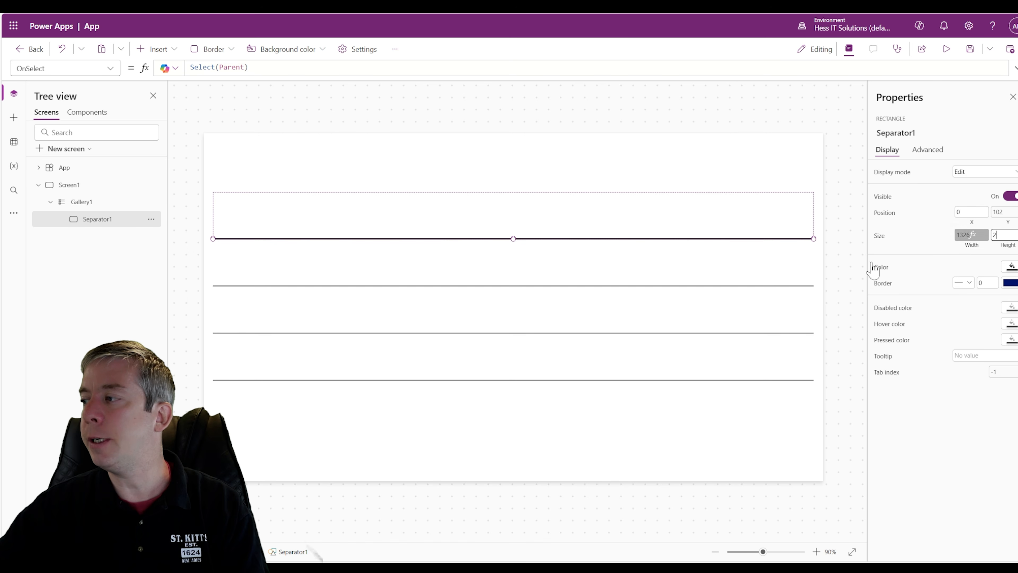
click(853, 218)
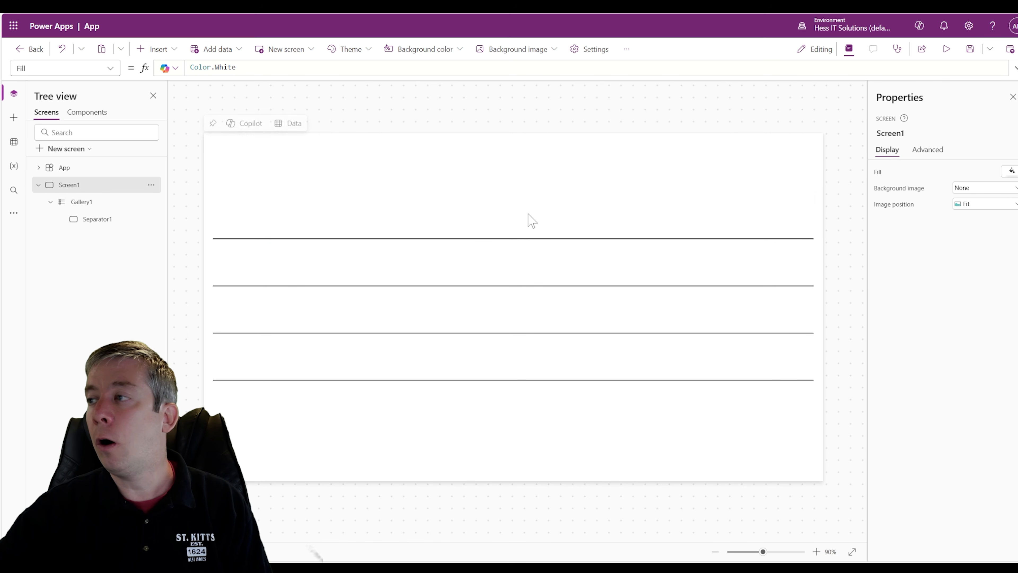
Step: Select the gallery's row template and enable Modern controls and themes in the app's update settings
click(283, 220)
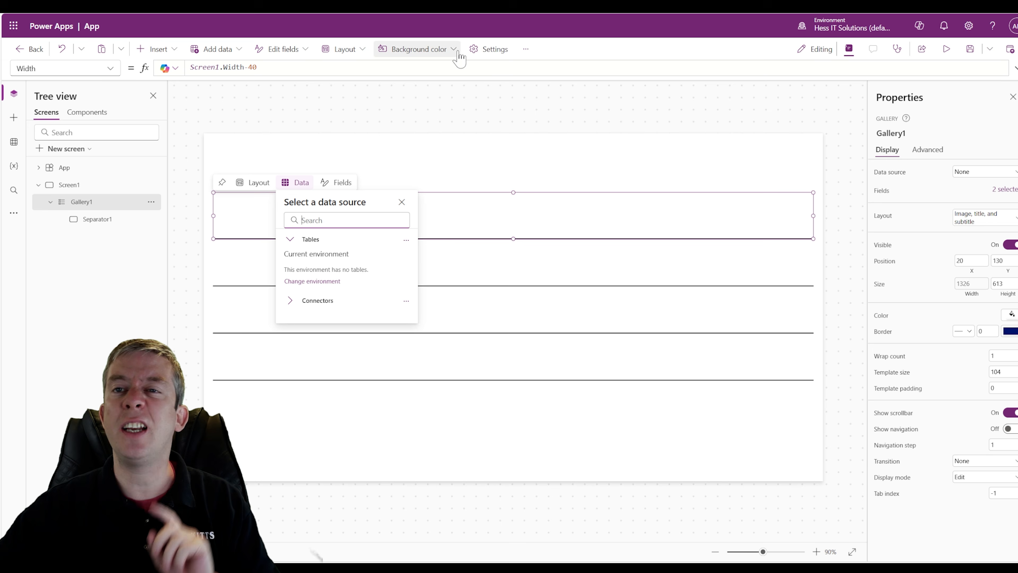
click(490, 50)
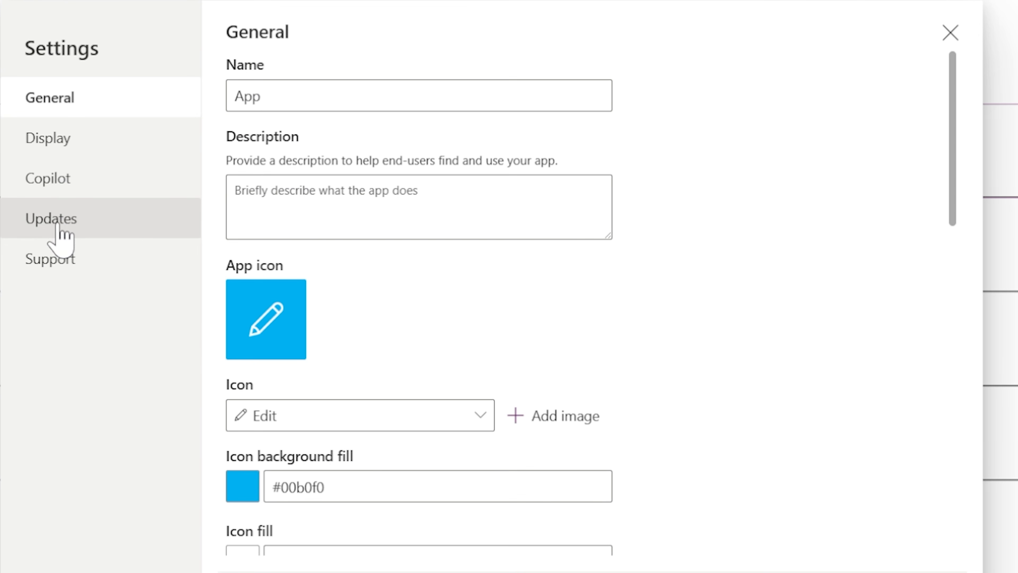
click(66, 225)
scroll(367, 317, down, 1)
scroll(366, 317, down, 3)
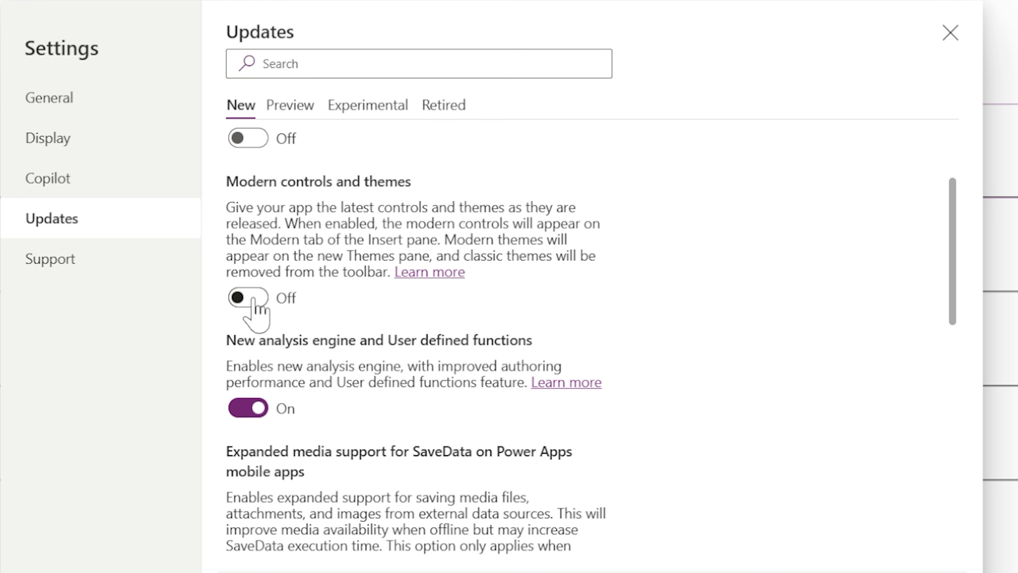
click(246, 299)
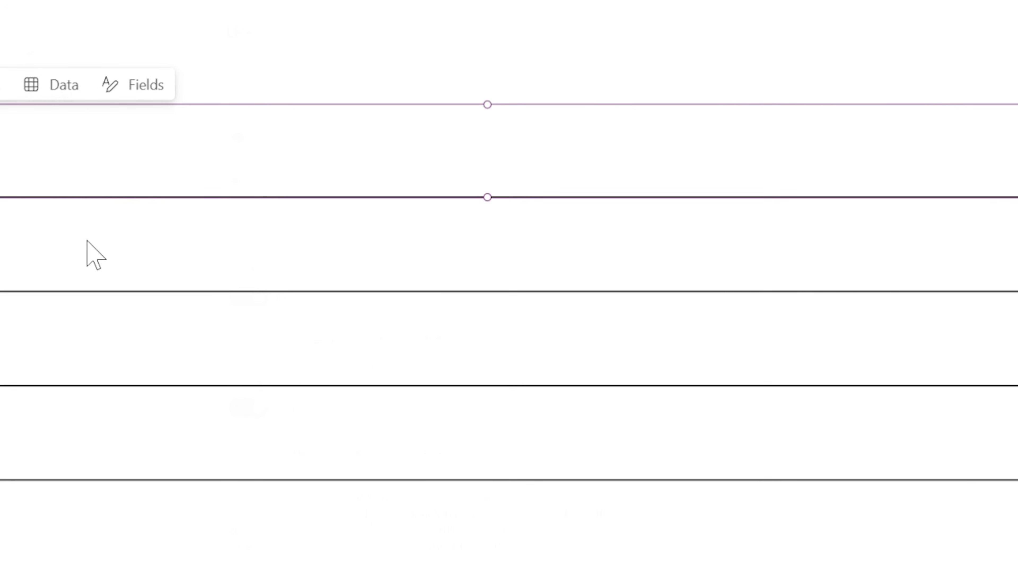
Step: Insert a modern text input into the gallery's row template and paste two copies of it
click(157, 50)
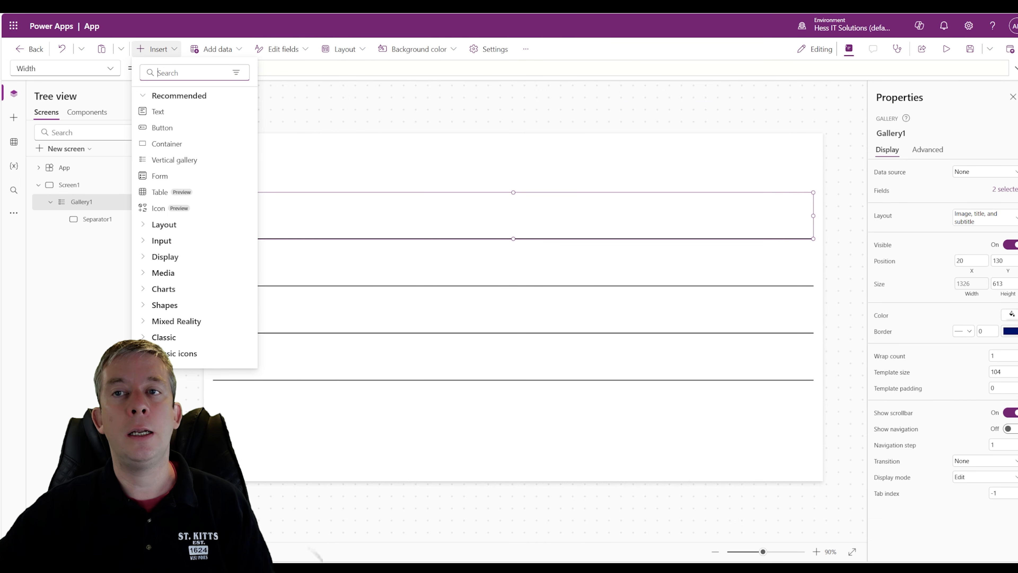
text(text)
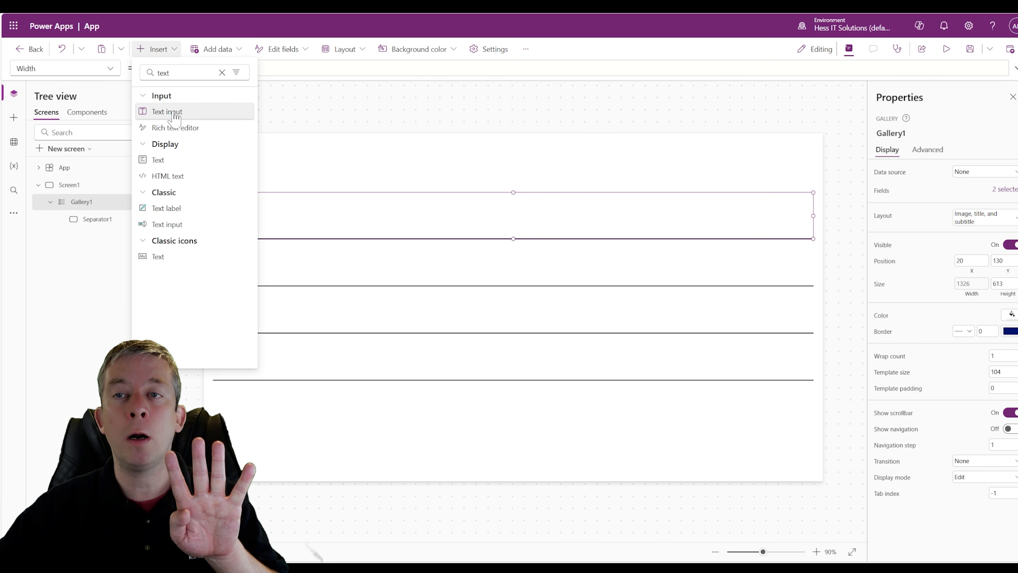
click(175, 113)
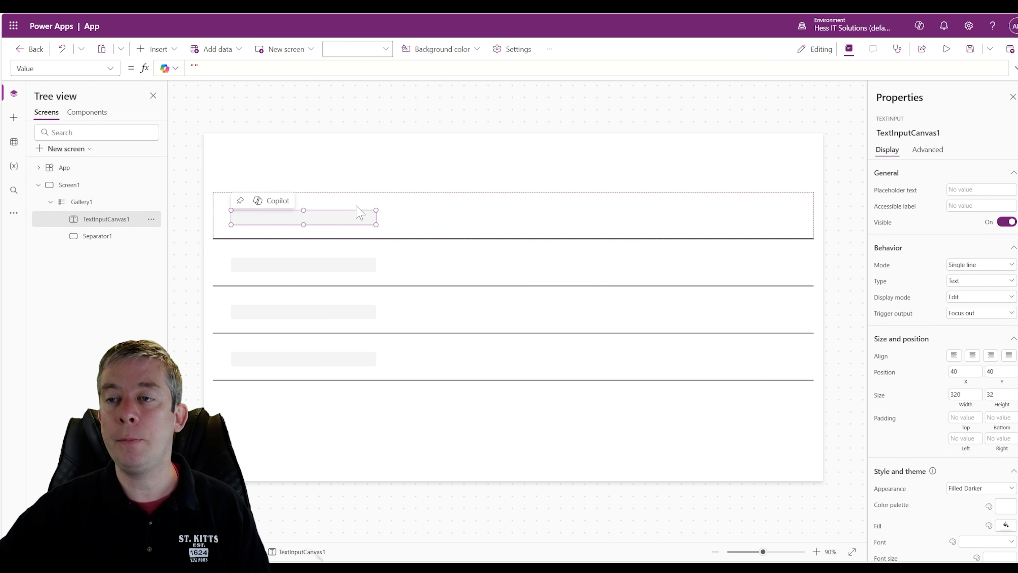
key(ctrl+c)
key(ctrl+v)
key(ctrl+v)
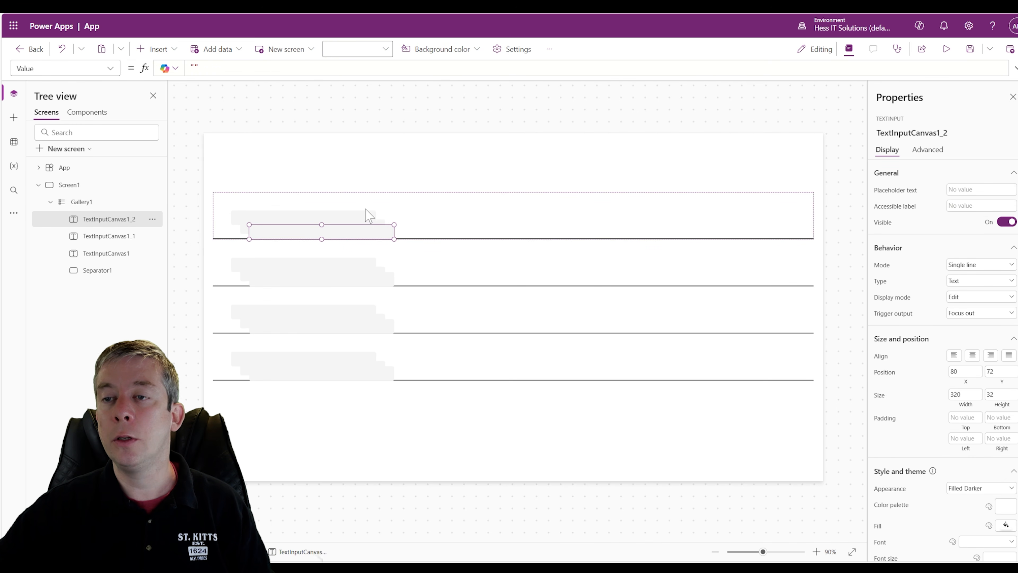
Step: Paste one more text input into the gallery's row template and line up all four side by side along its upper edge
key(ctrl+v)
drag(239, 219, 218, 191)
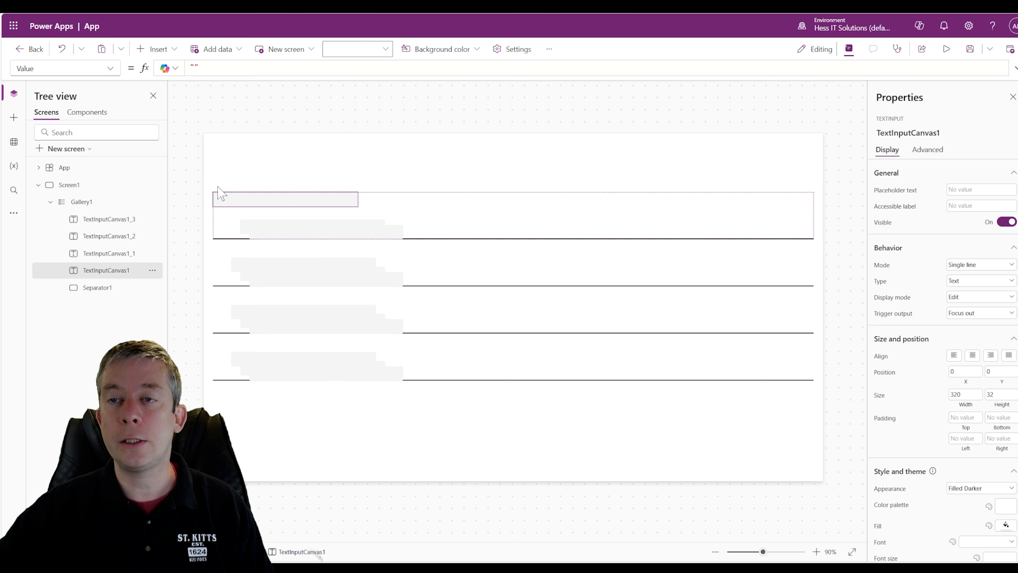
drag(311, 225, 438, 197)
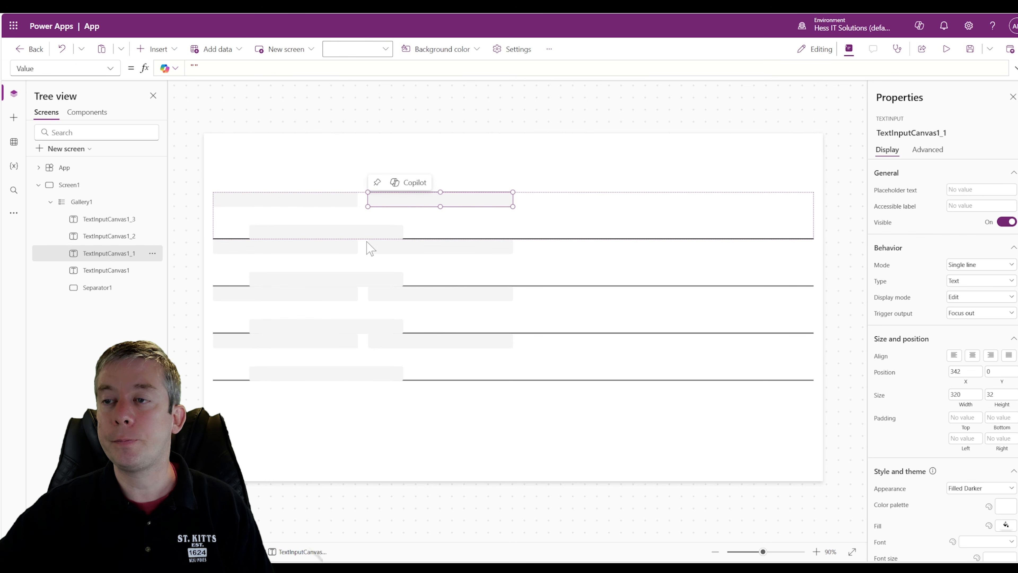
click(370, 243)
click(402, 202)
drag(341, 231, 612, 197)
drag(317, 228, 740, 197)
drag(583, 201, 566, 199)
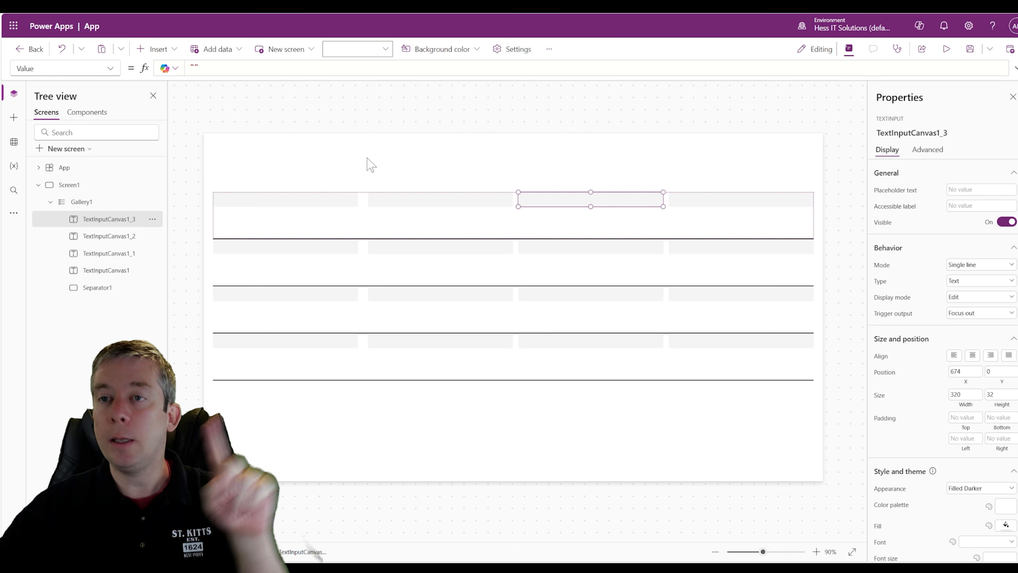
Step: Set the screen's fill to the light grey theme color RGBA(214, 221, 224, 1), after trying the darker grey RGBA(106, 122, 127, 1)
click(227, 141)
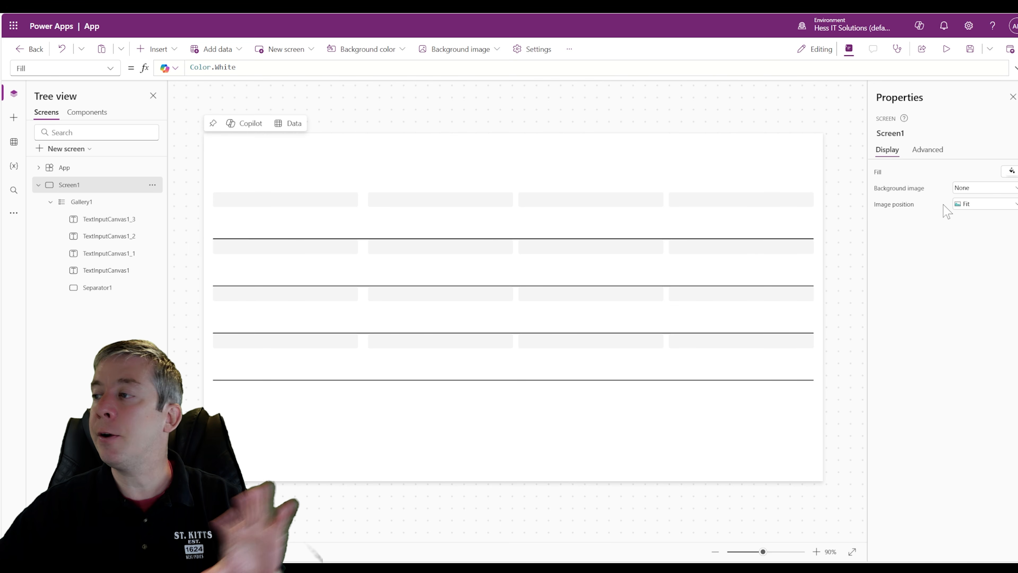
click(1010, 172)
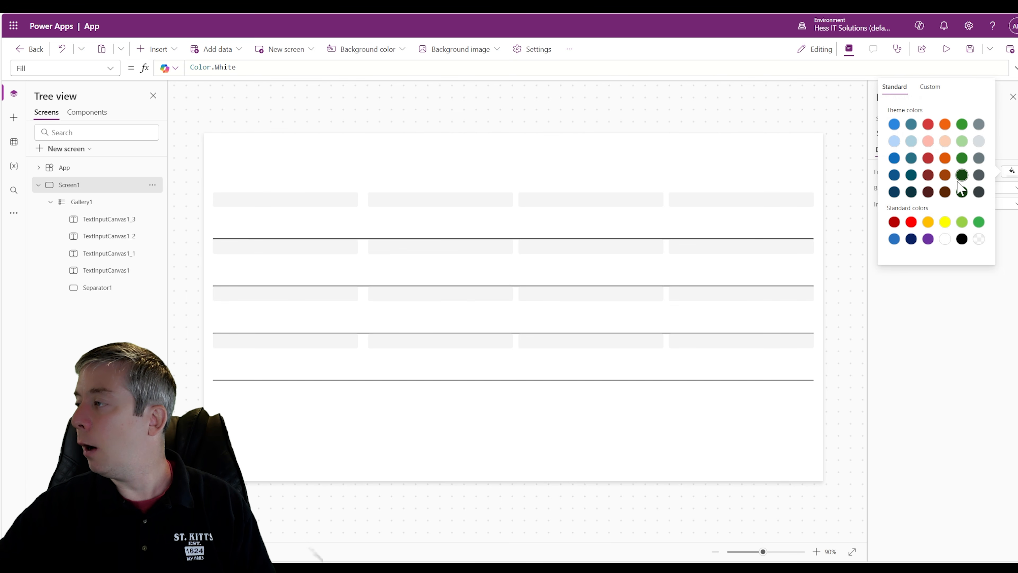
click(978, 143)
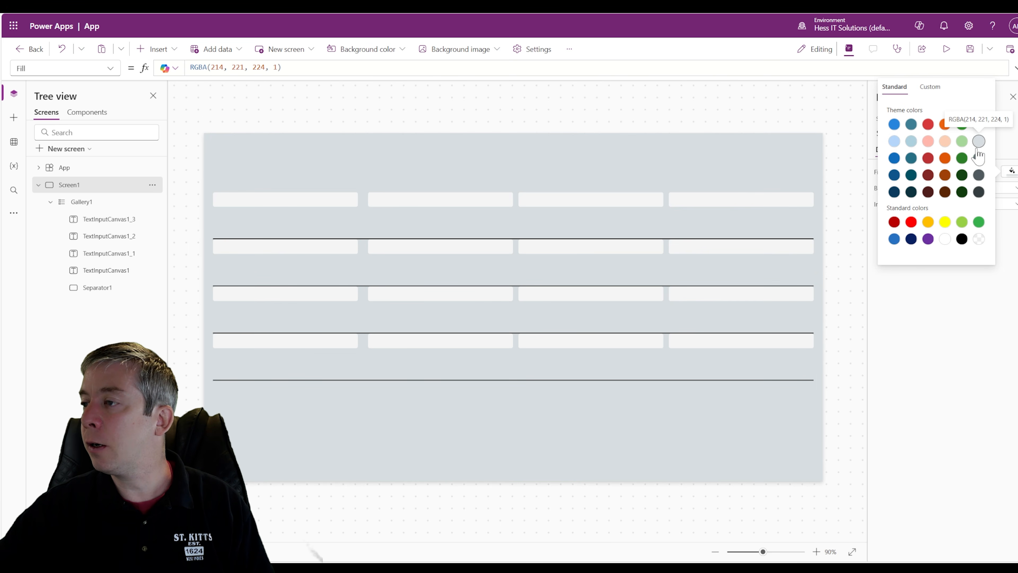
click(978, 159)
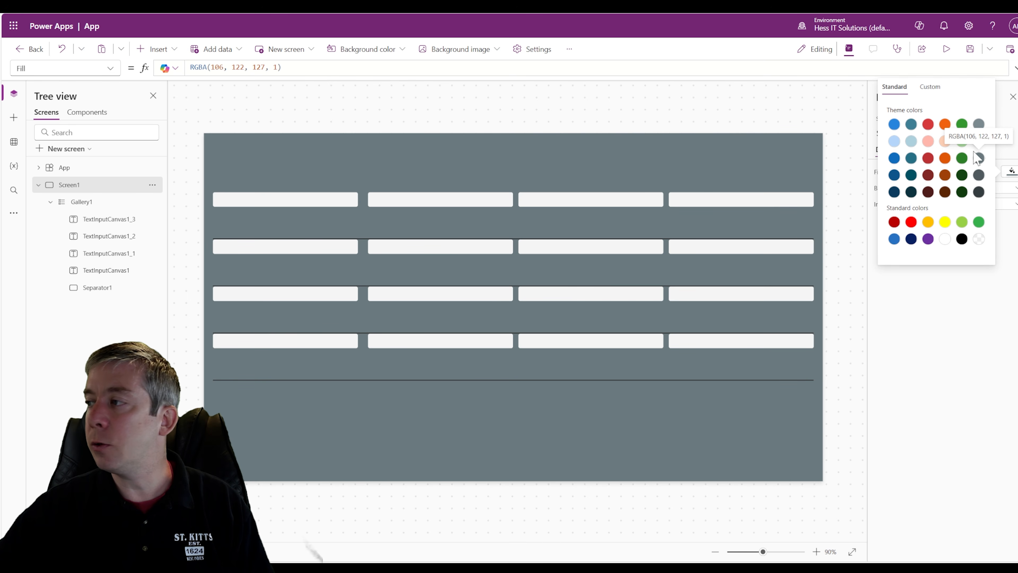
click(930, 87)
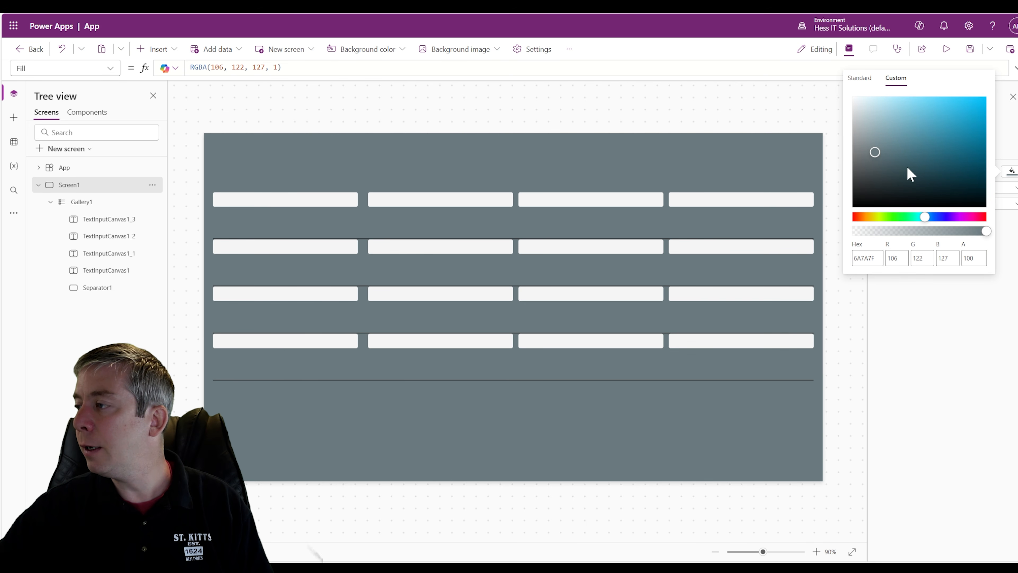
click(859, 79)
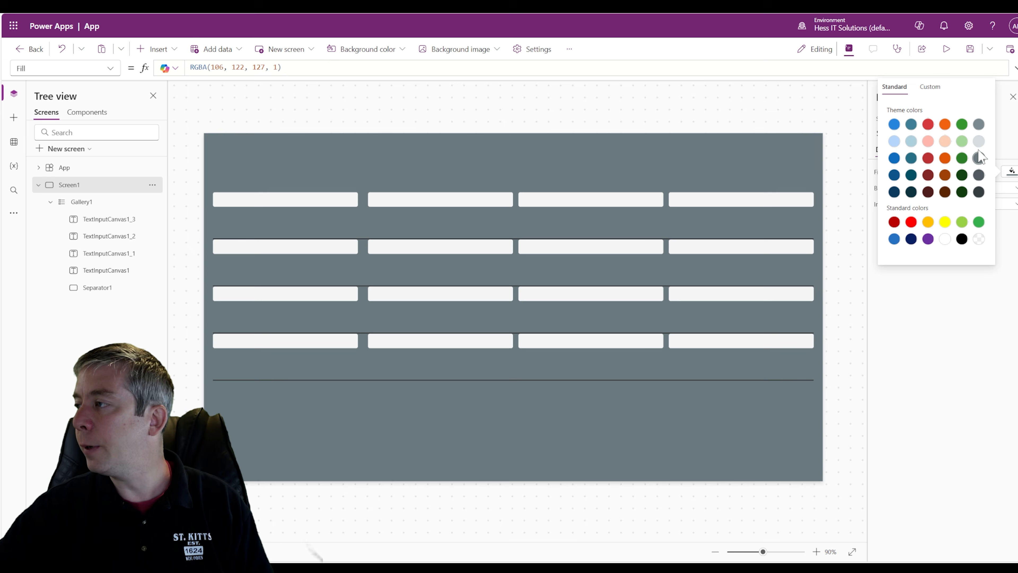
click(978, 141)
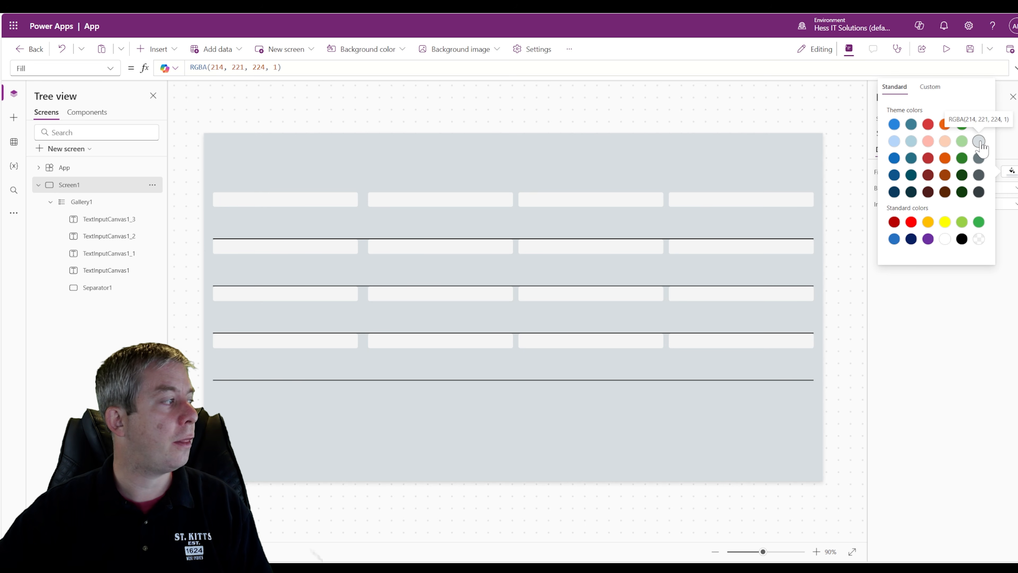
click(495, 118)
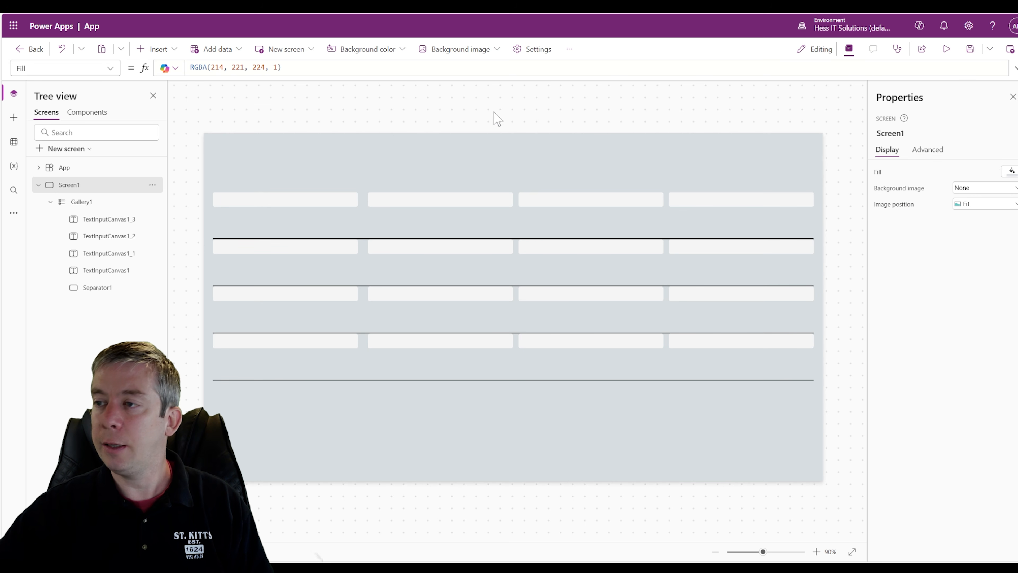
click(284, 204)
click(368, 227)
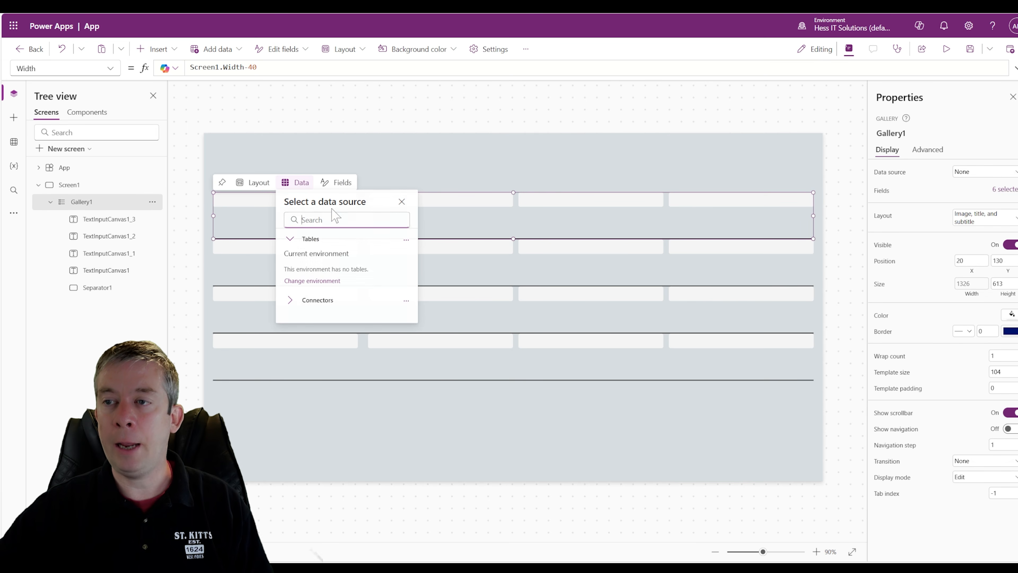
click(429, 117)
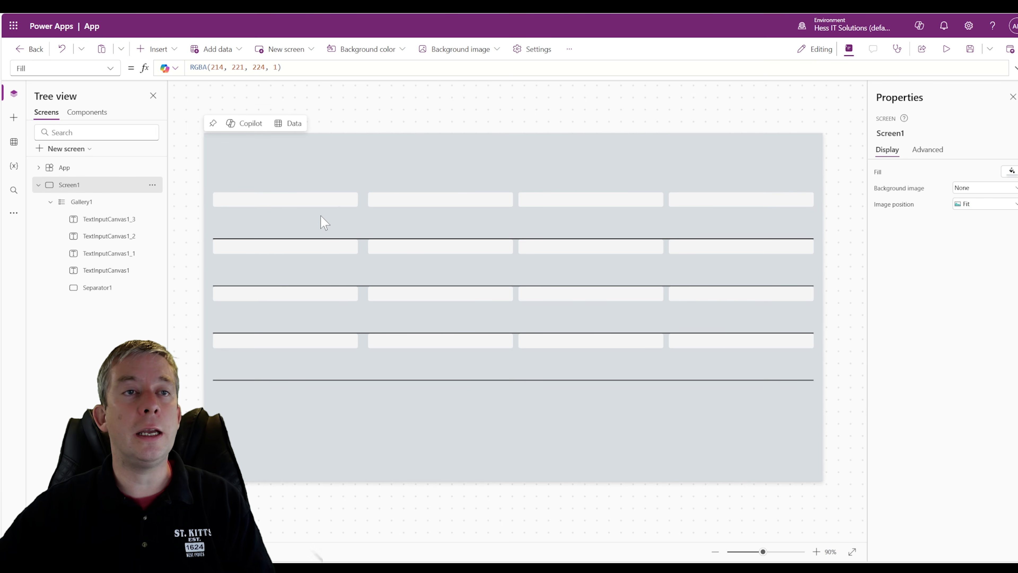
click(344, 221)
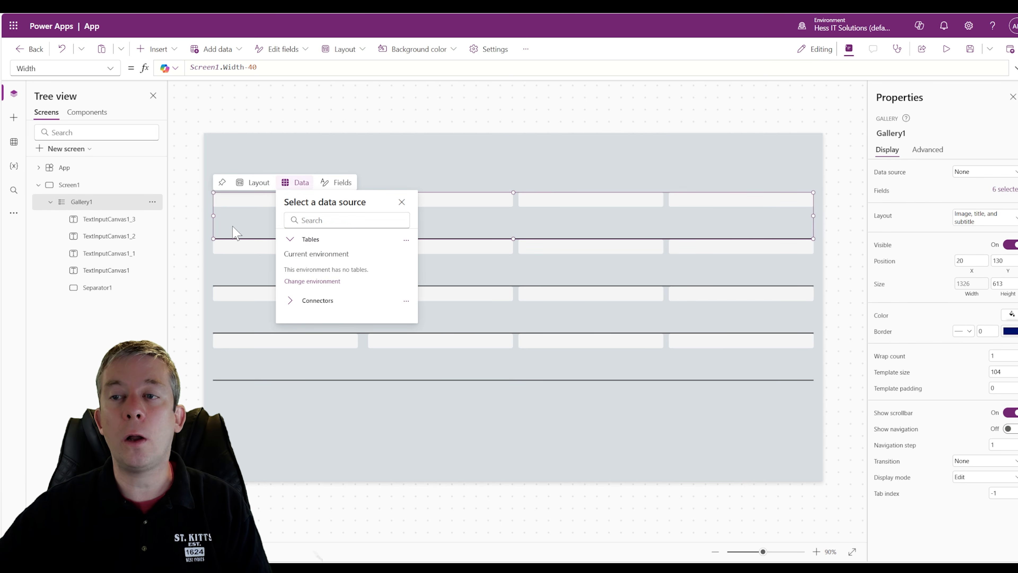
click(249, 223)
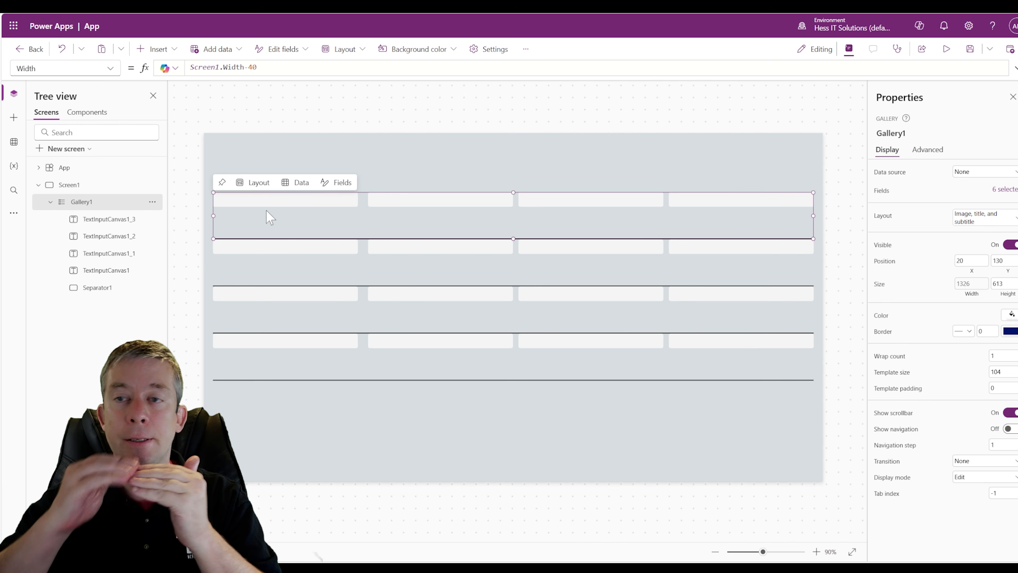
click(301, 275)
click(330, 118)
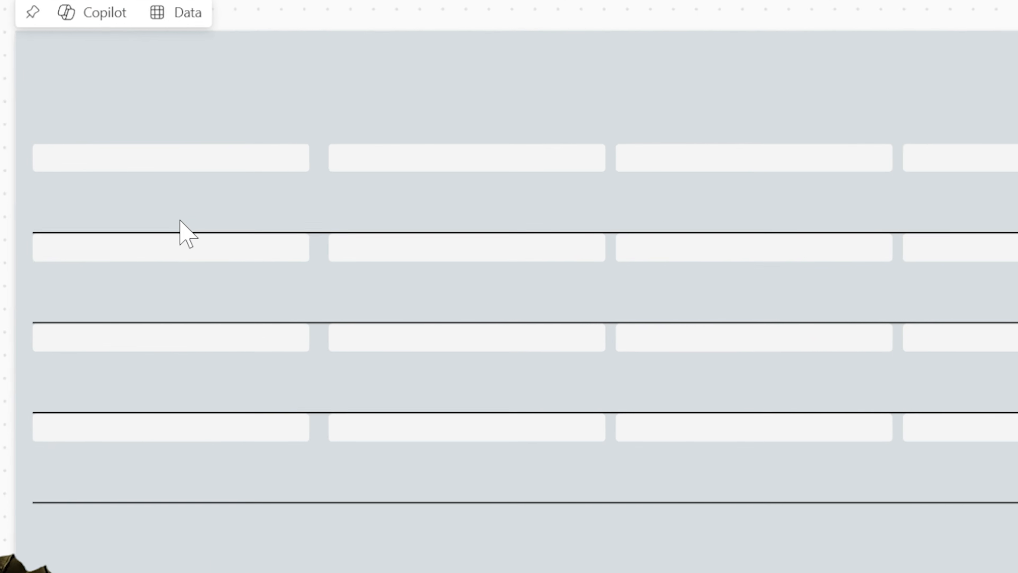
Step: Shrink the height of the gallery's row template to about 46 so the rows sit closer together
click(288, 230)
mouse_move(616, 232)
mouse_down()
mouse_move(607, 187)
mouse_move(609, 221)
mouse_move(611, 210)
mouse_up()
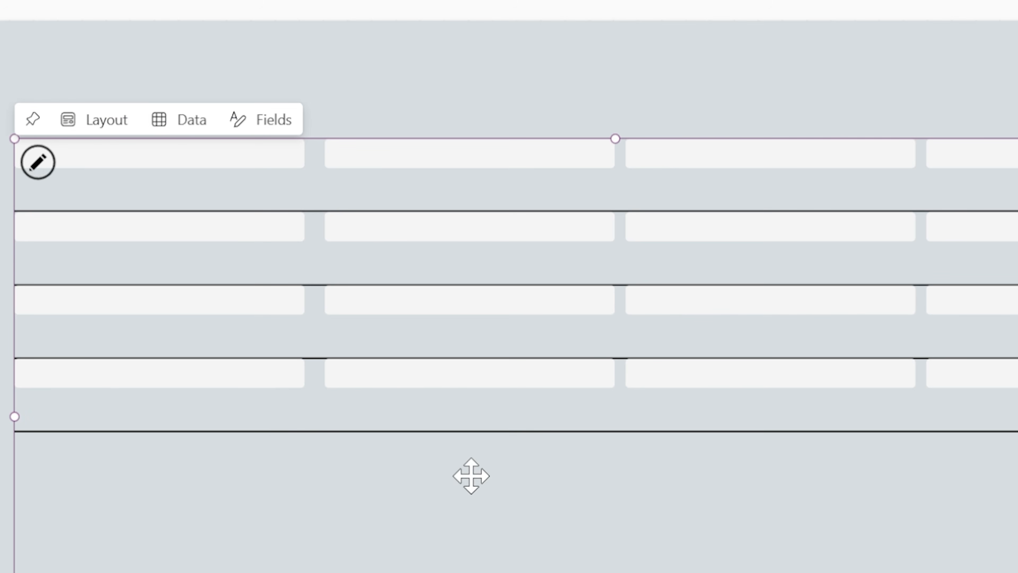
click(531, 3)
click(625, 197)
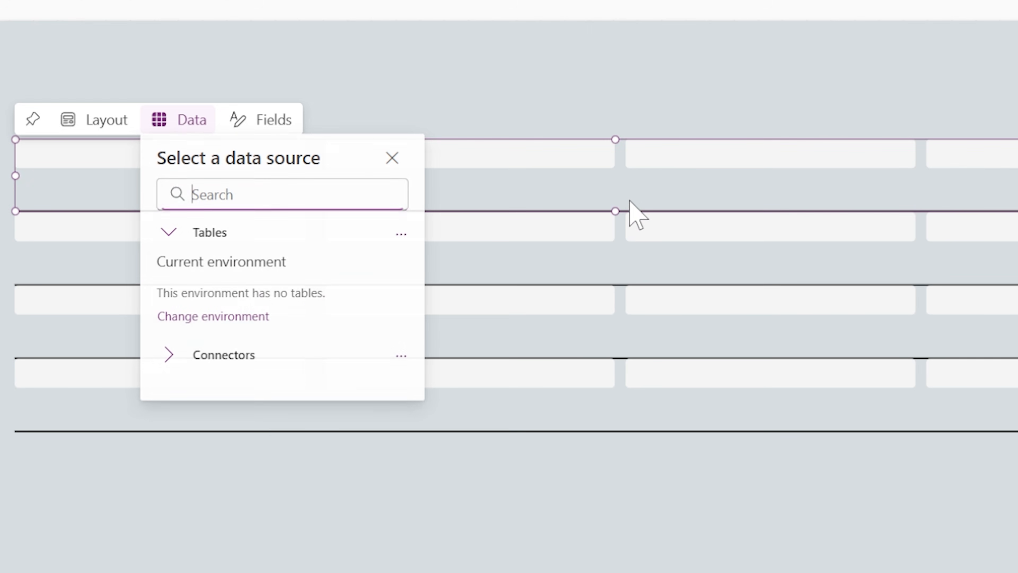
drag(616, 211, 605, 180)
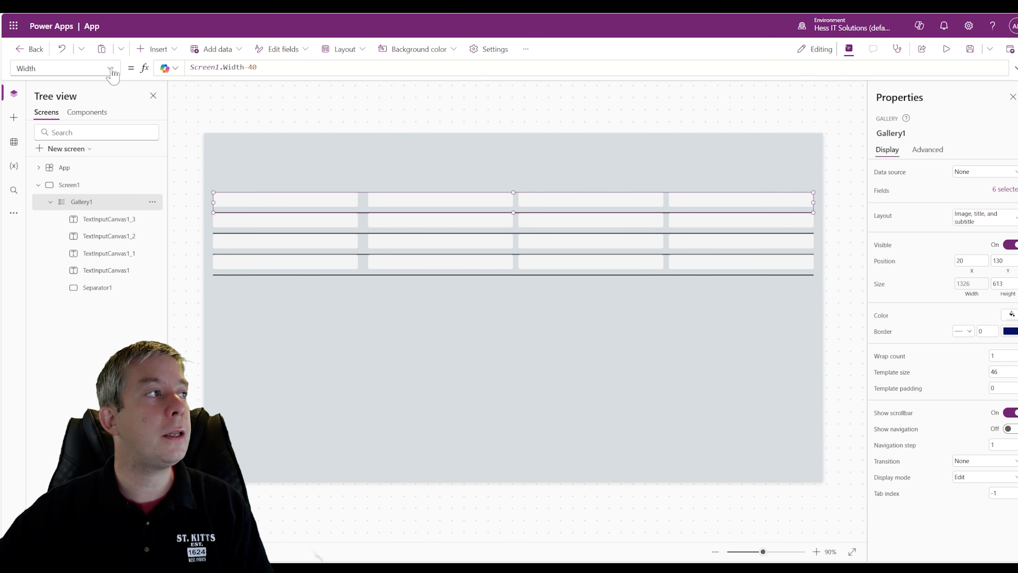
Step: Check the gallery's TemplateSize property and the first text input's Height property in the formula bar
click(113, 73)
scroll(61, 366, down, 1)
click(56, 384)
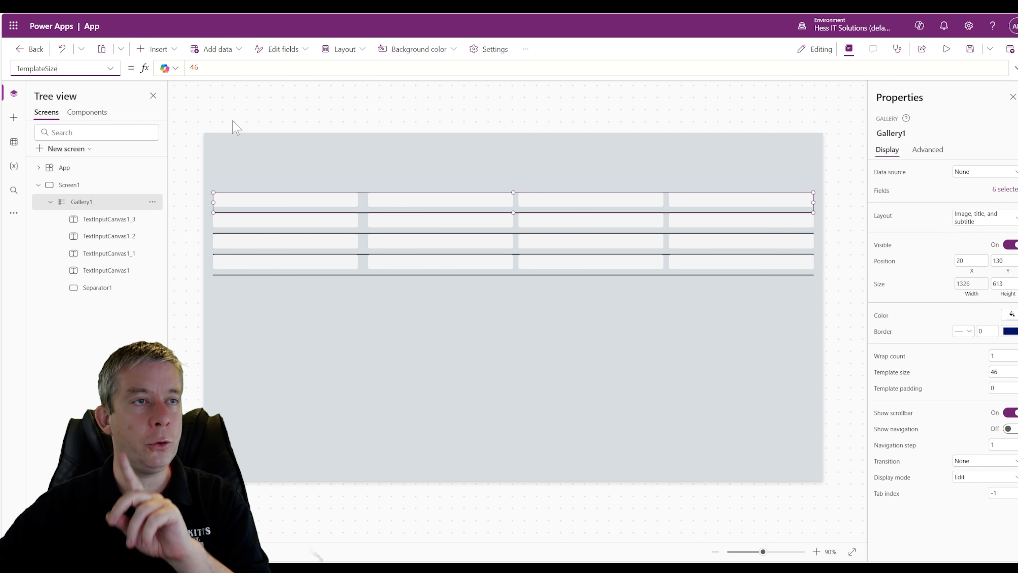
click(260, 209)
click(255, 202)
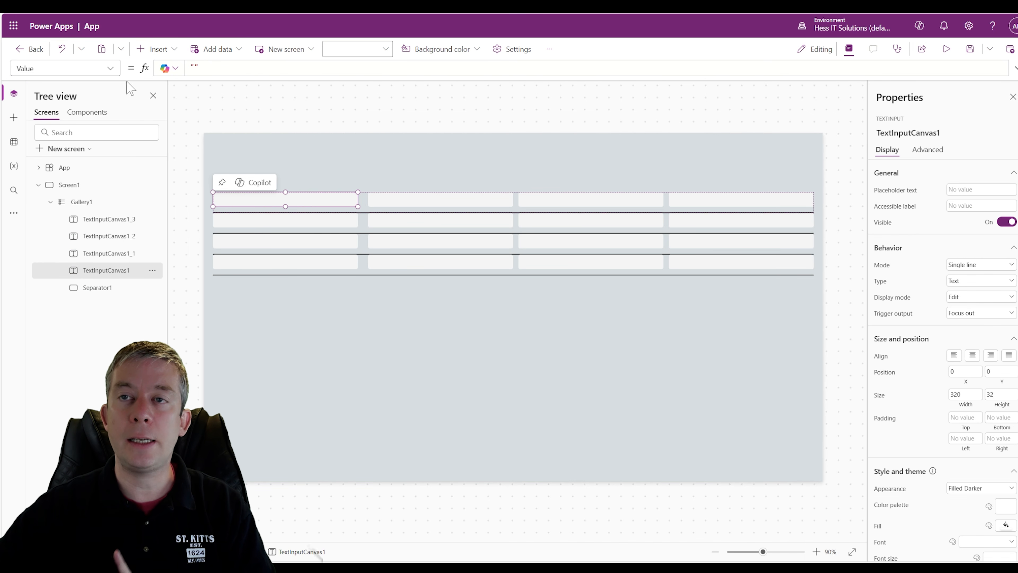
click(111, 69)
scroll(60, 320, up, 3)
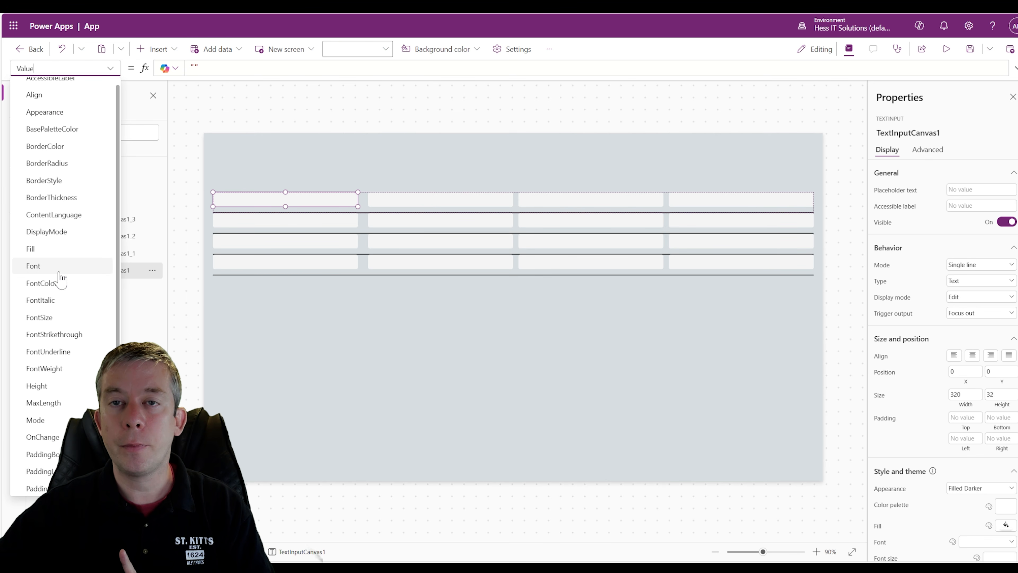
scroll(59, 300, down, 3)
click(47, 226)
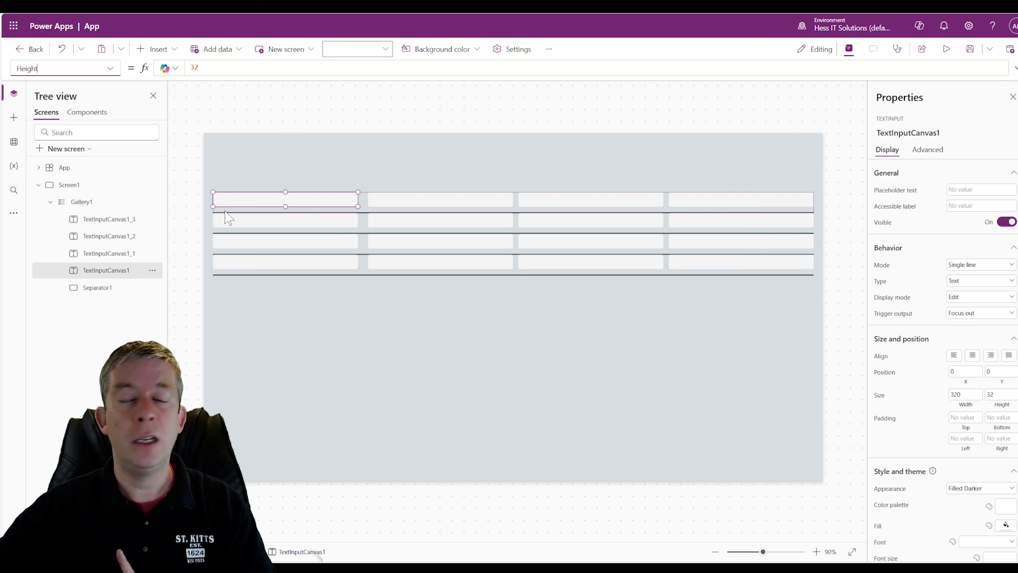
Step: Set the gallery's TemplateSize to 36, after trying 34 and 35
click(368, 217)
click(194, 67)
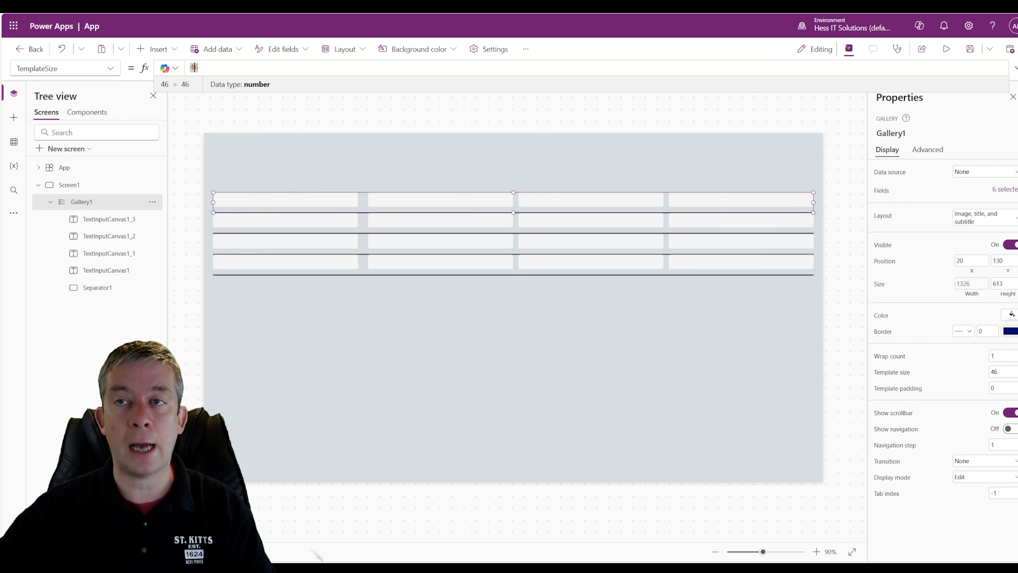
text(34)
key(Return)
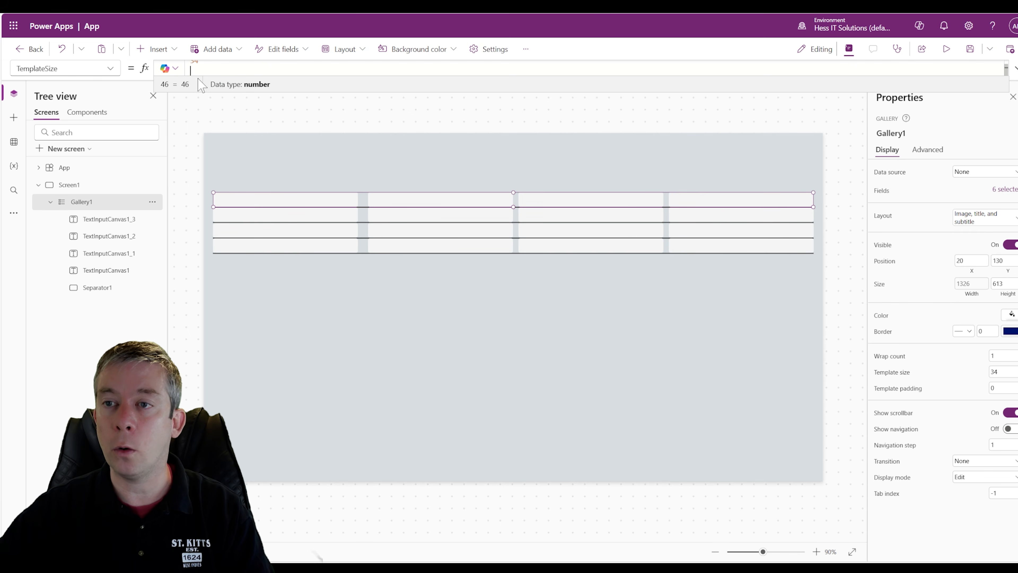
key(BackSpace)
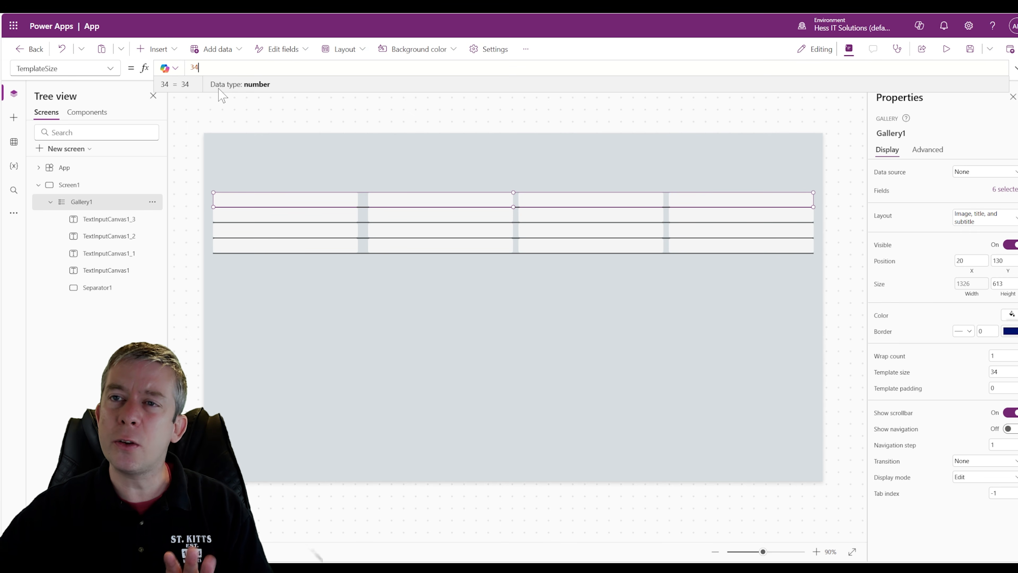
text(5)
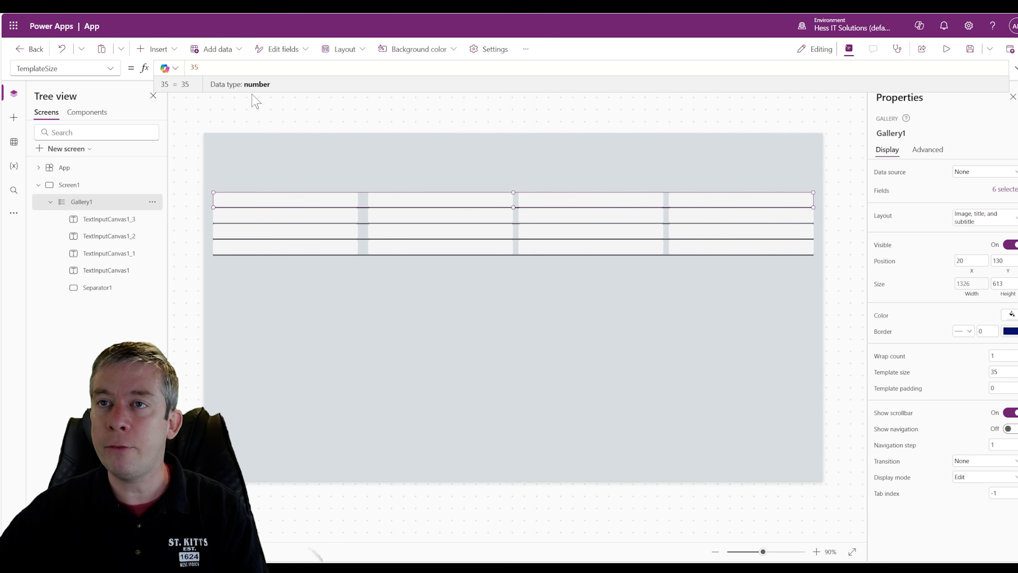
text(6)
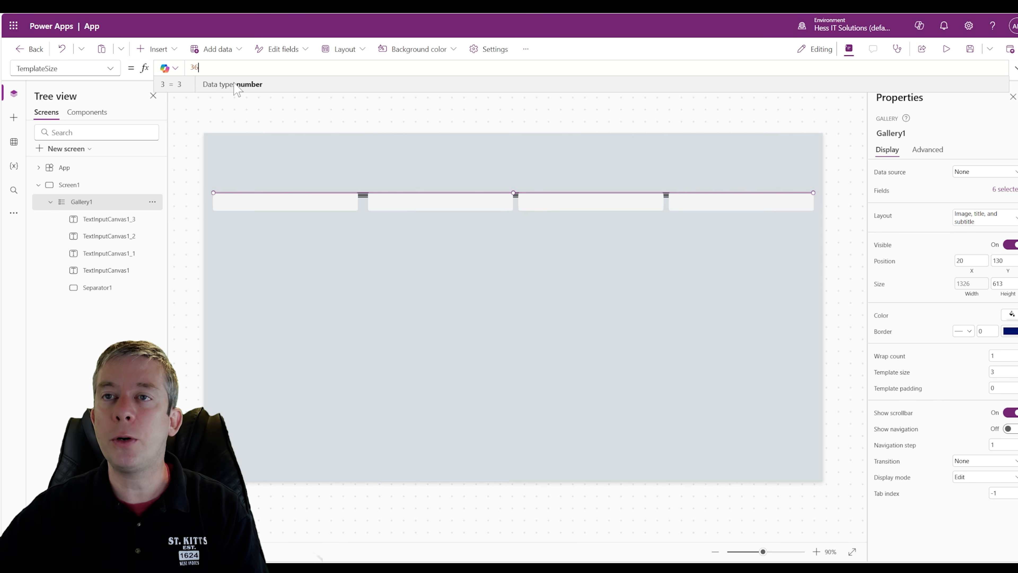
click(355, 123)
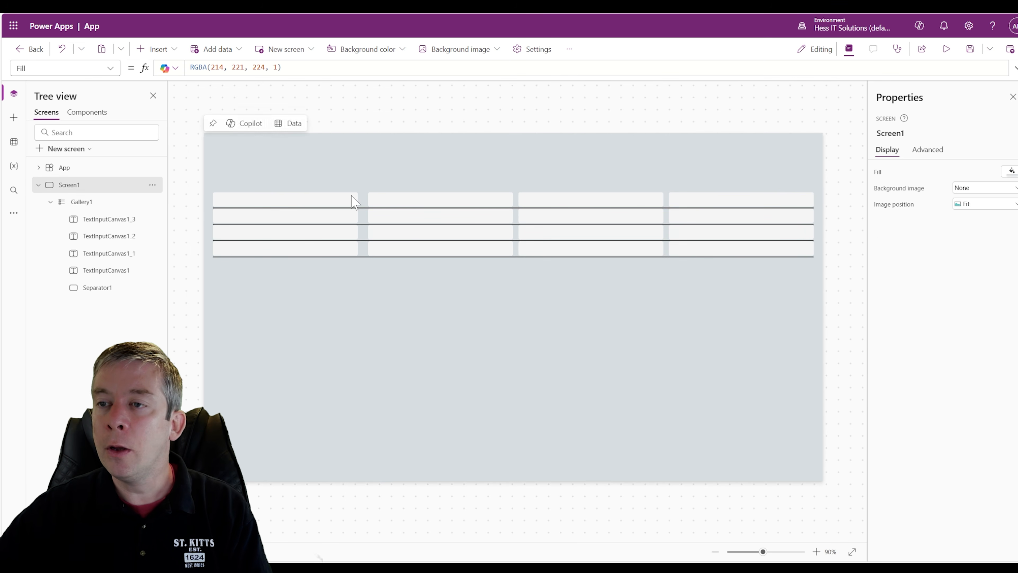
Step: Move the first text input in the gallery's row to X 11, Y 0, evening out the gap to its neighbor
click(311, 199)
drag(301, 200, 301, 197)
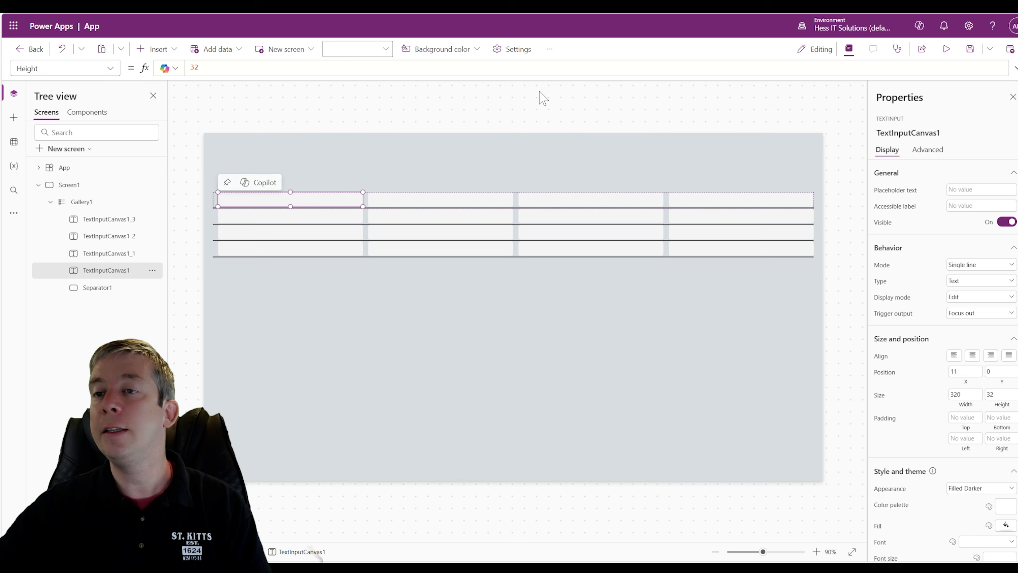
click(478, 112)
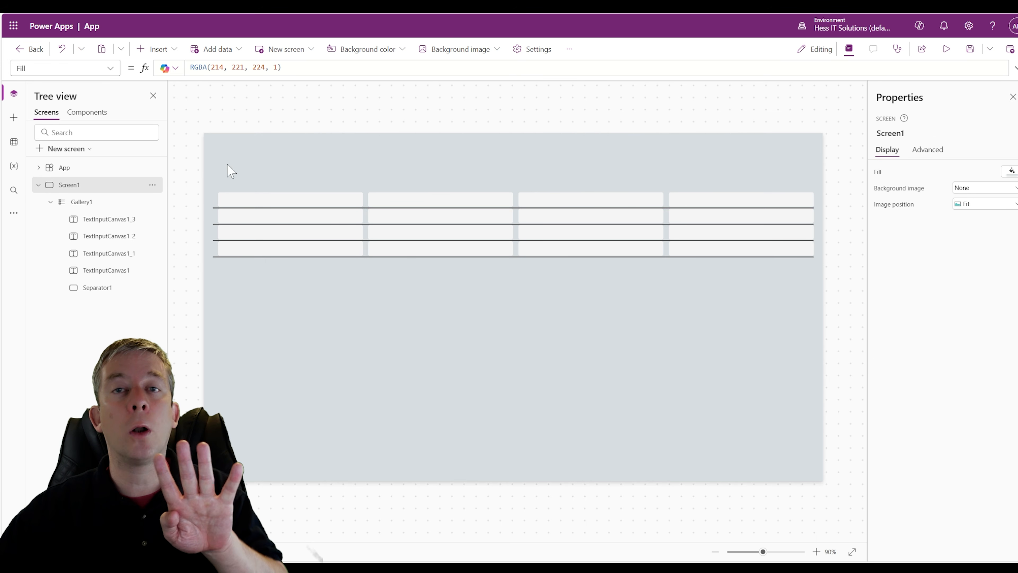
click(156, 49)
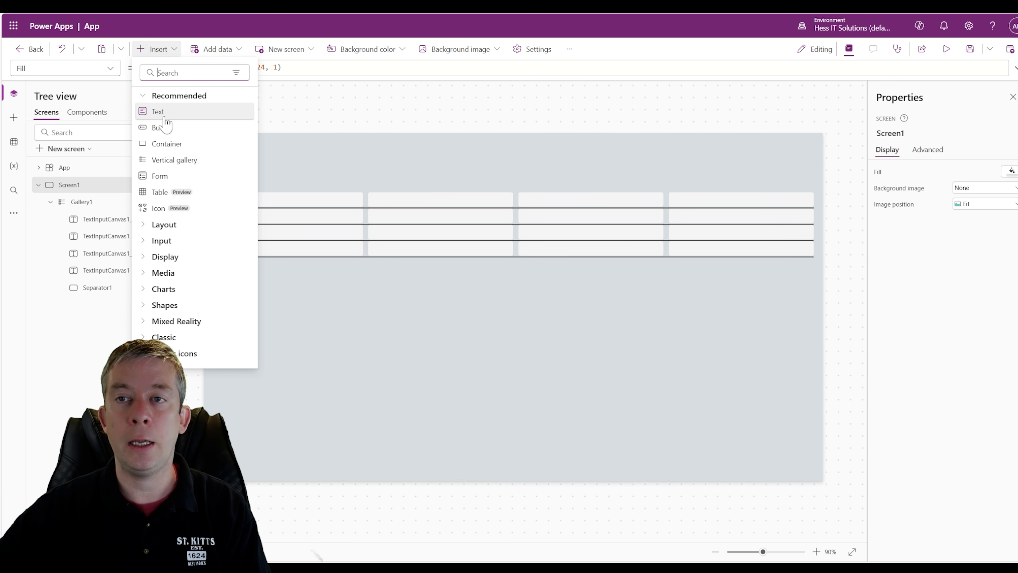
click(168, 112)
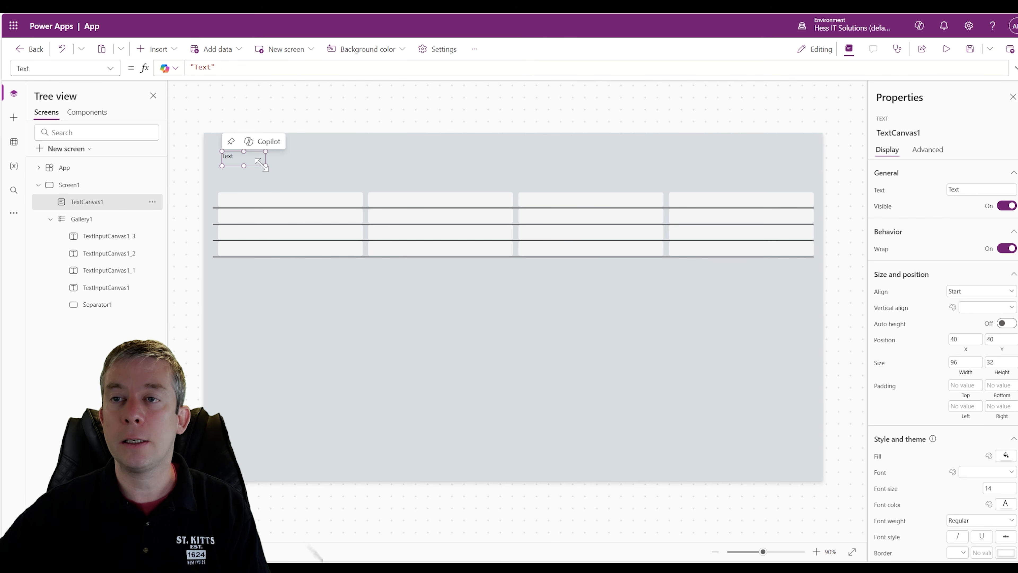
drag(231, 157, 243, 183)
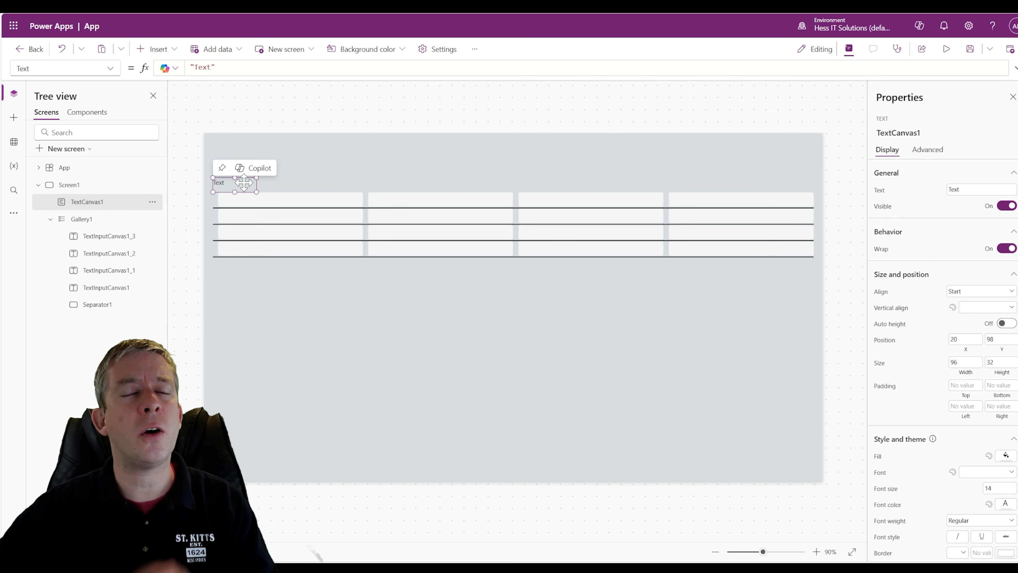
key(Delete)
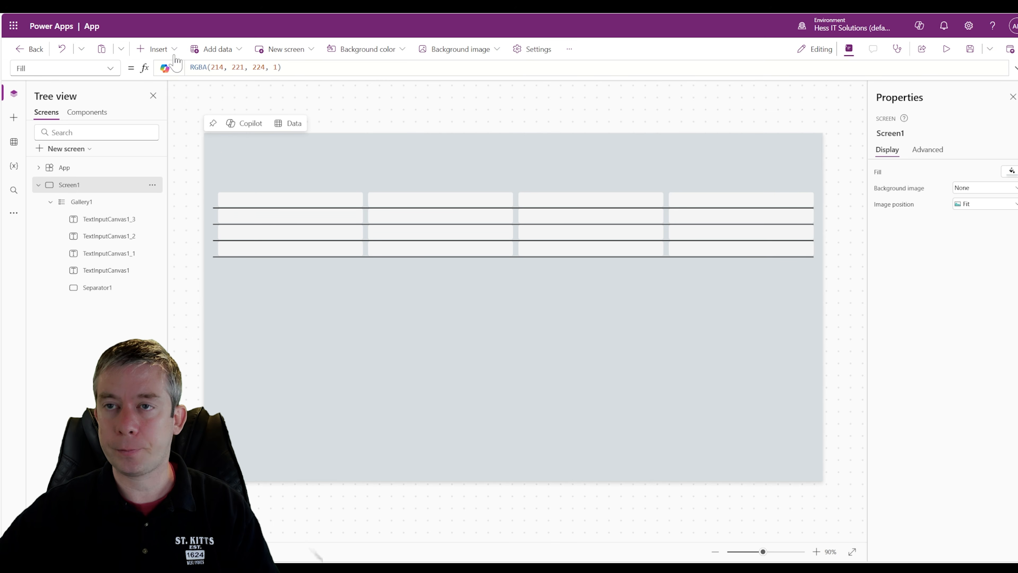
Step: Insert a text label above the gallery's first column and place two copies beside it in the same row
click(157, 49)
text(lab)
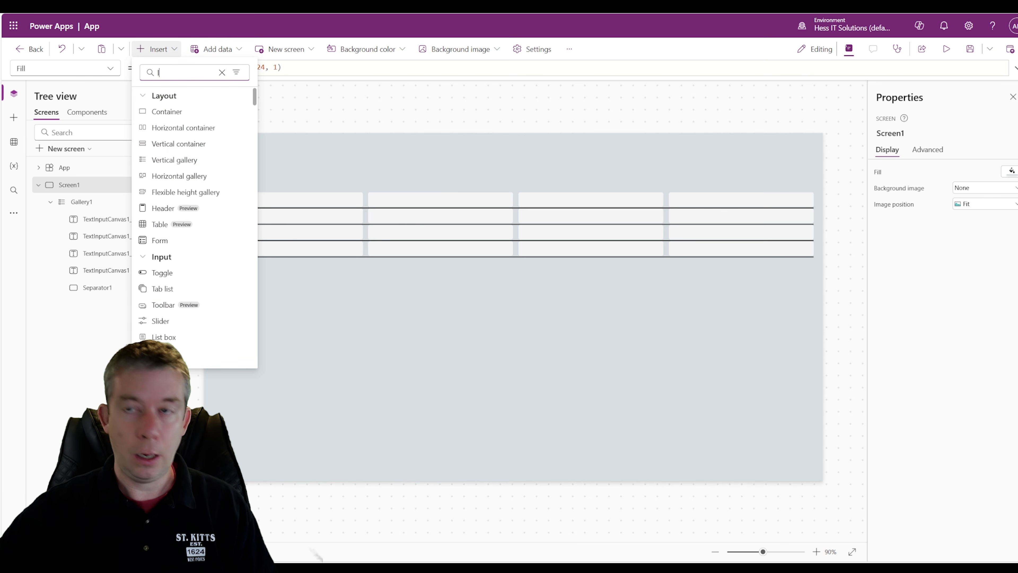
click(175, 110)
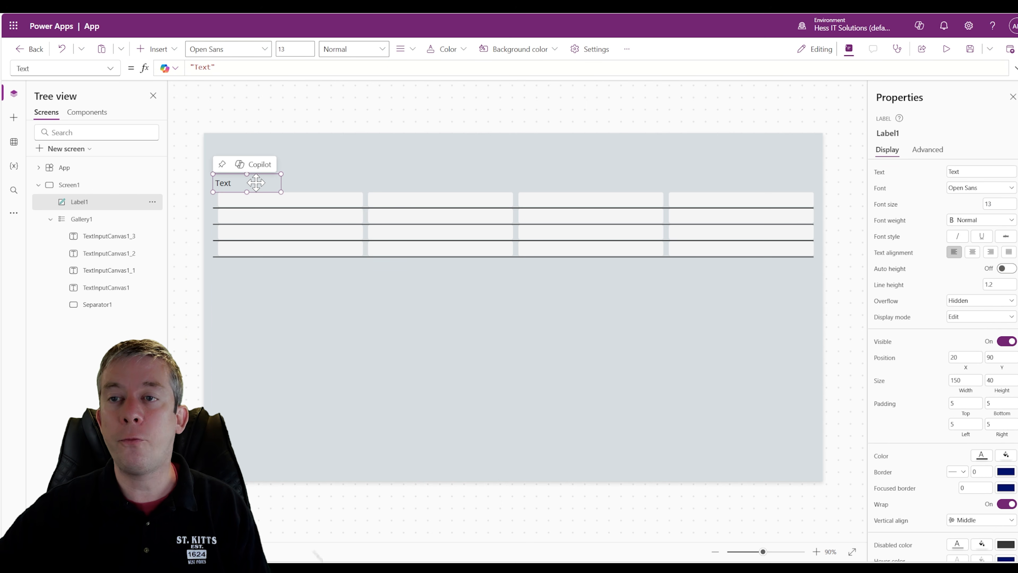
key(ctrl+v)
drag(260, 196, 392, 186)
key(ctrl+v)
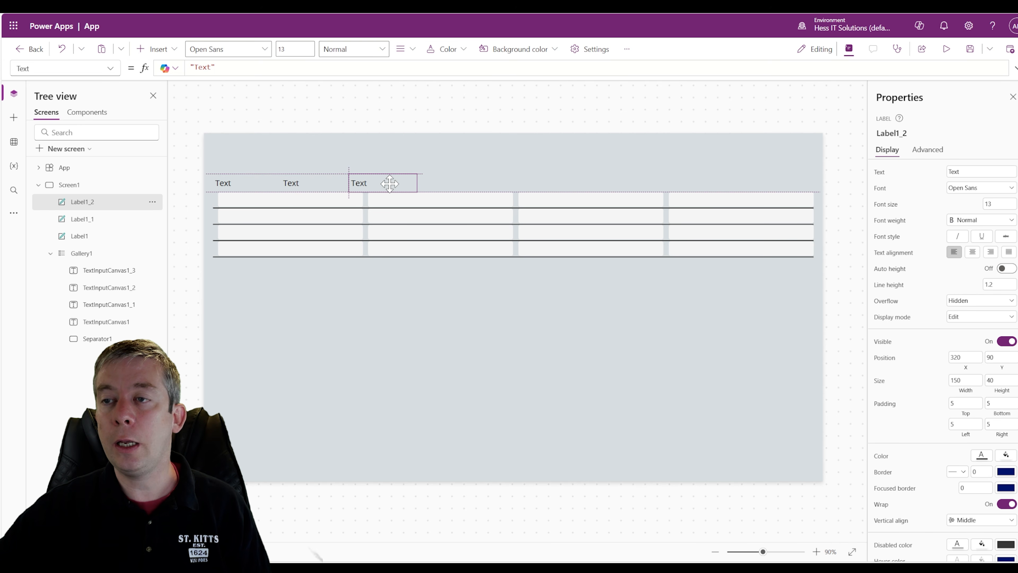
Step: Add another copy of the label above the gallery's fourth column and stretch it to a width of 320 at X 1026
key(ctrl+v)
drag(259, 194, 775, 185)
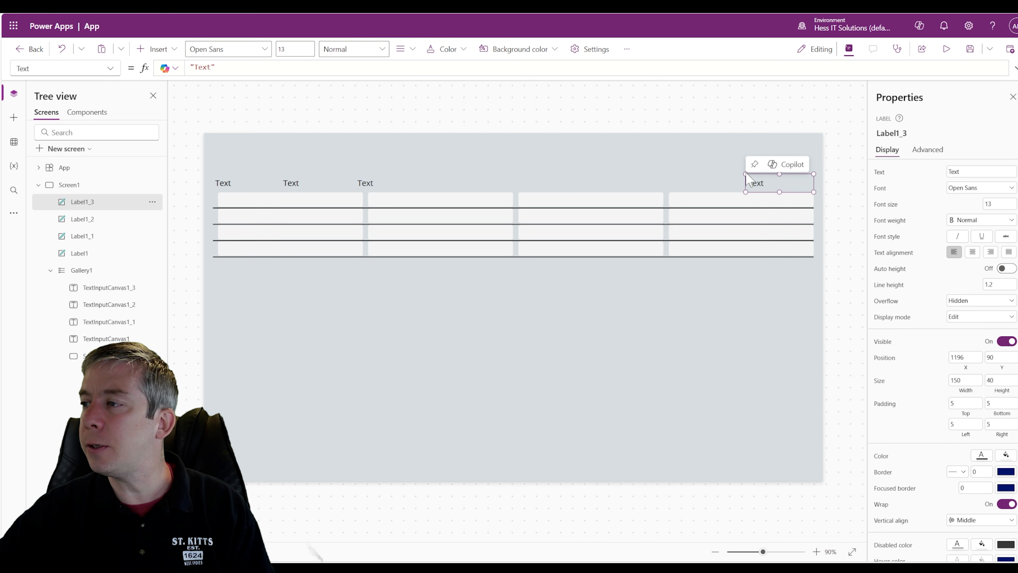
drag(744, 173, 670, 176)
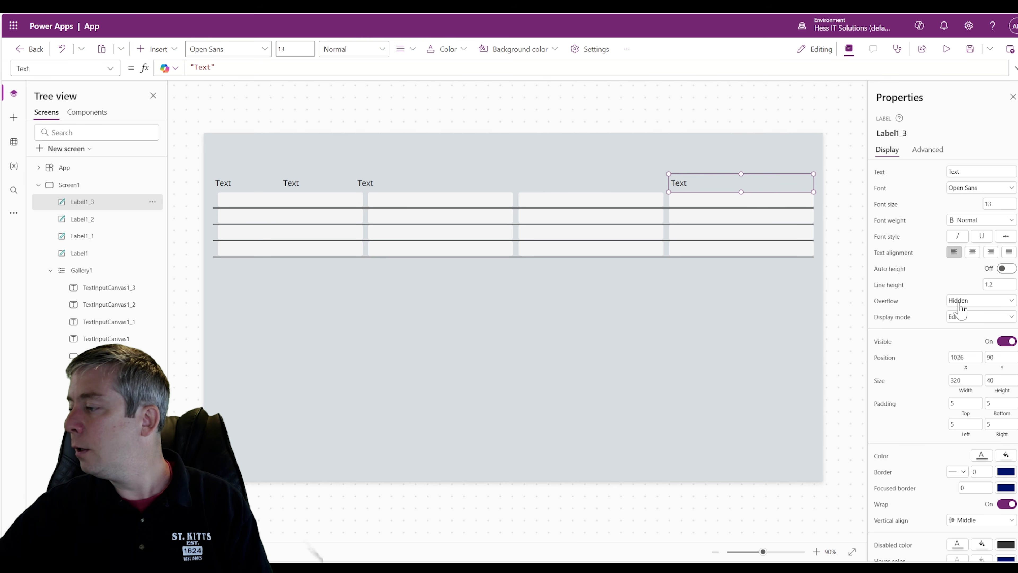
Step: Style the fourth column's label as a header with fill RGBA(79, 90, 94, 1), white text and centered alignment
scroll(960, 305, down, 1)
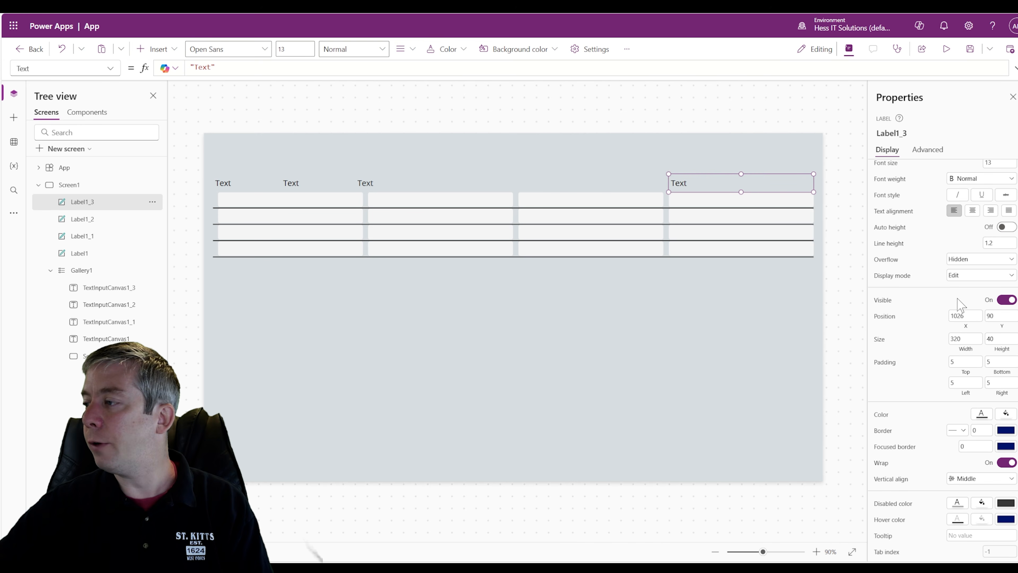
click(1006, 417)
click(973, 417)
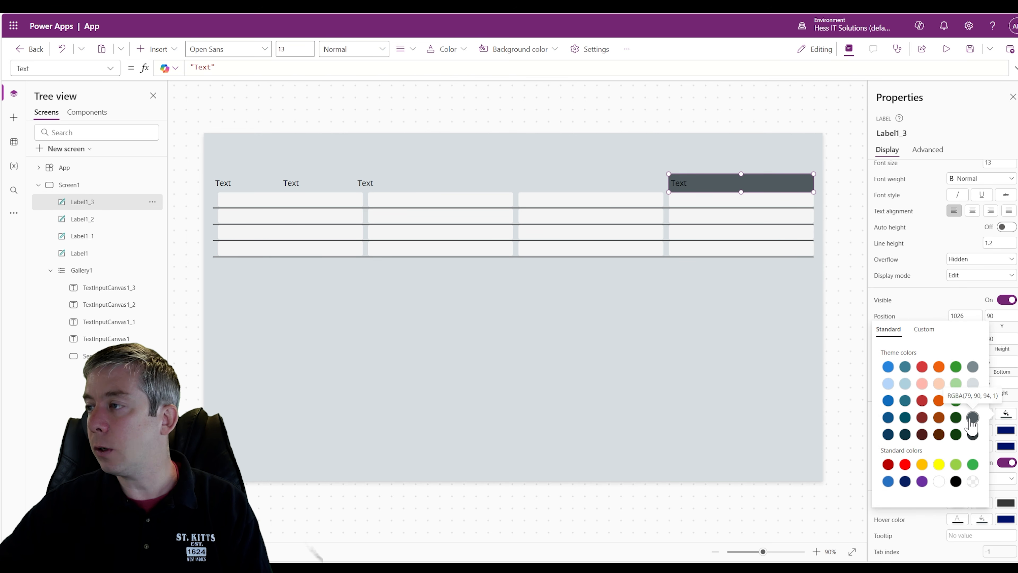
click(1006, 413)
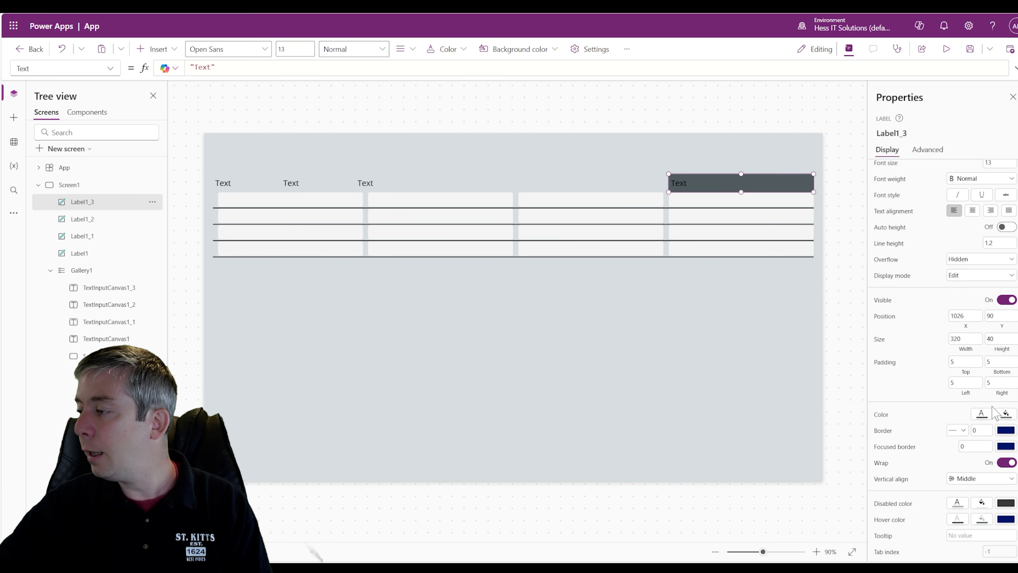
click(981, 413)
click(914, 481)
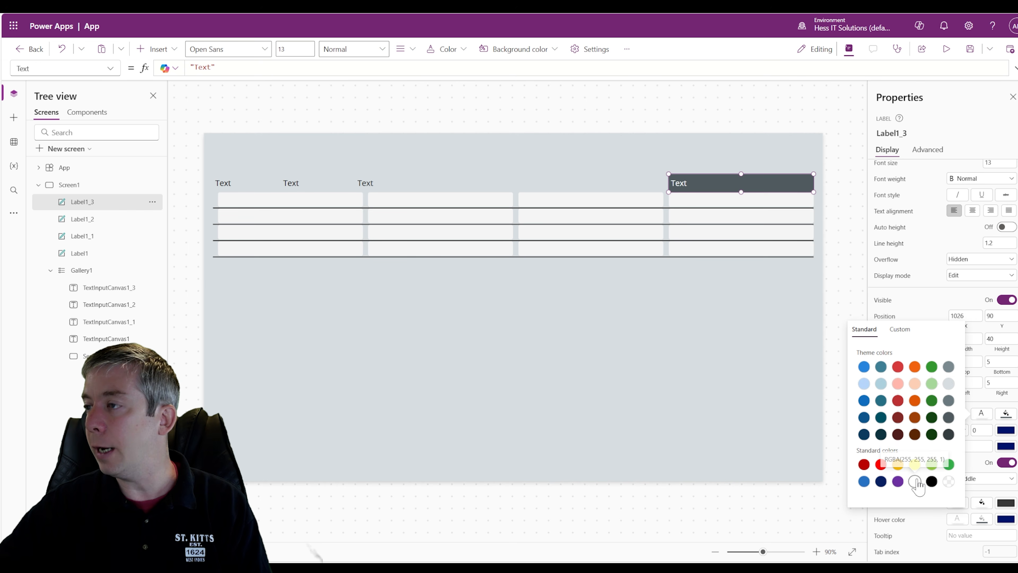
click(972, 210)
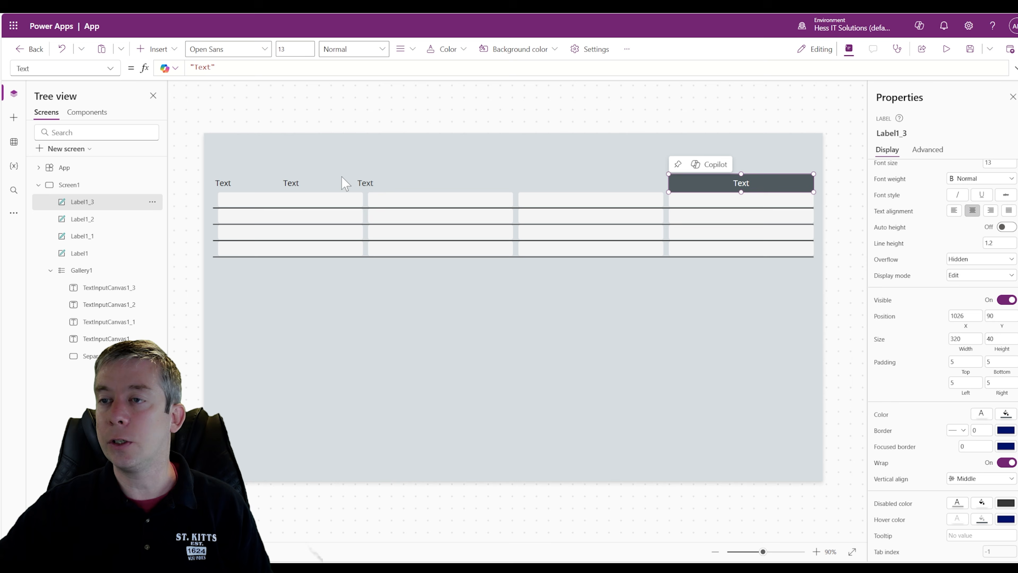
Step: Delete the three unstyled labels above the gallery
click(350, 188)
key(Delete)
click(284, 191)
key(Delete)
click(244, 194)
key(Delete)
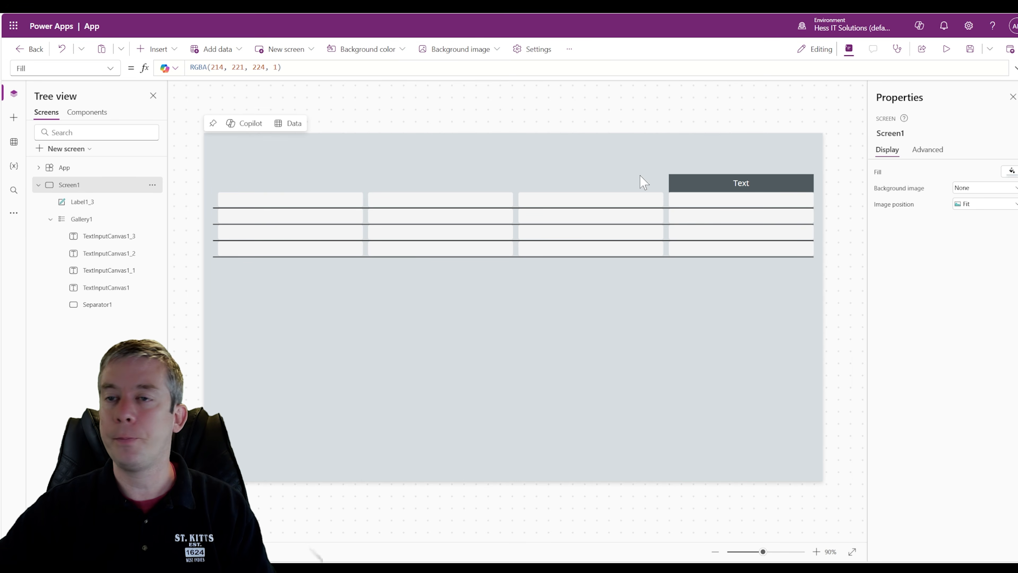
Step: Copy the styled header label and place duplicates above the third and second columns at X 693 and X 355, Y 90
click(695, 186)
key(ctrl+c)
key(ctrl+v)
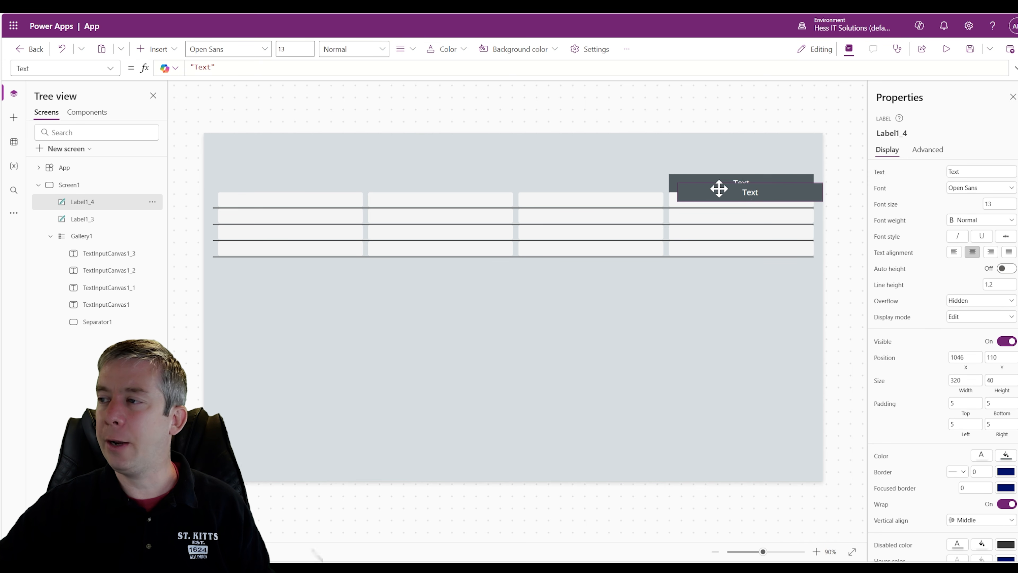
drag(719, 186, 600, 188)
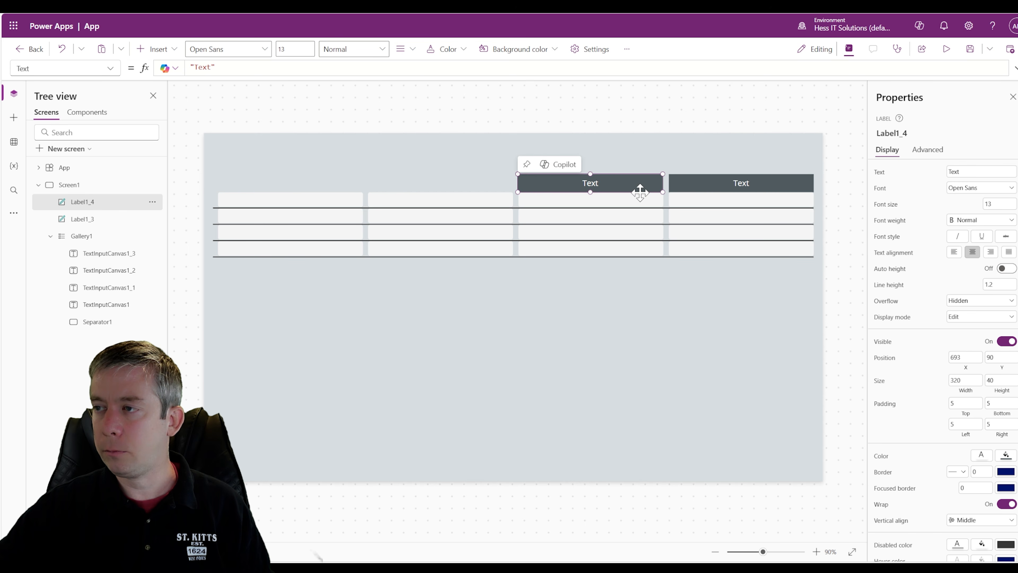
key(ctrl+v)
drag(732, 189, 419, 185)
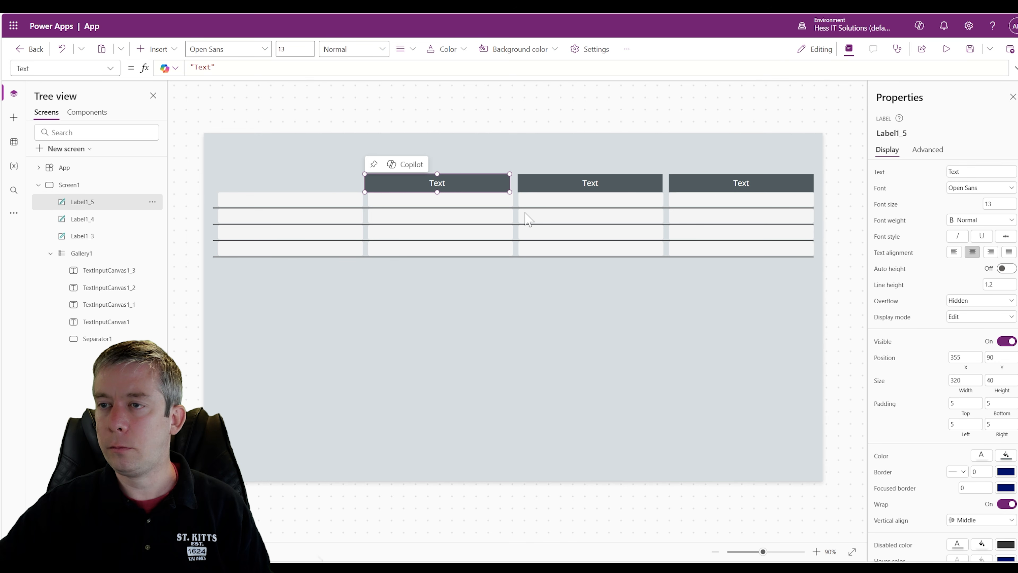
Step: Place one more header copy above the first column at X 20, Y 90, and move the first text input to X 0
key(ctrl+v)
drag(704, 191, 266, 200)
click(263, 200)
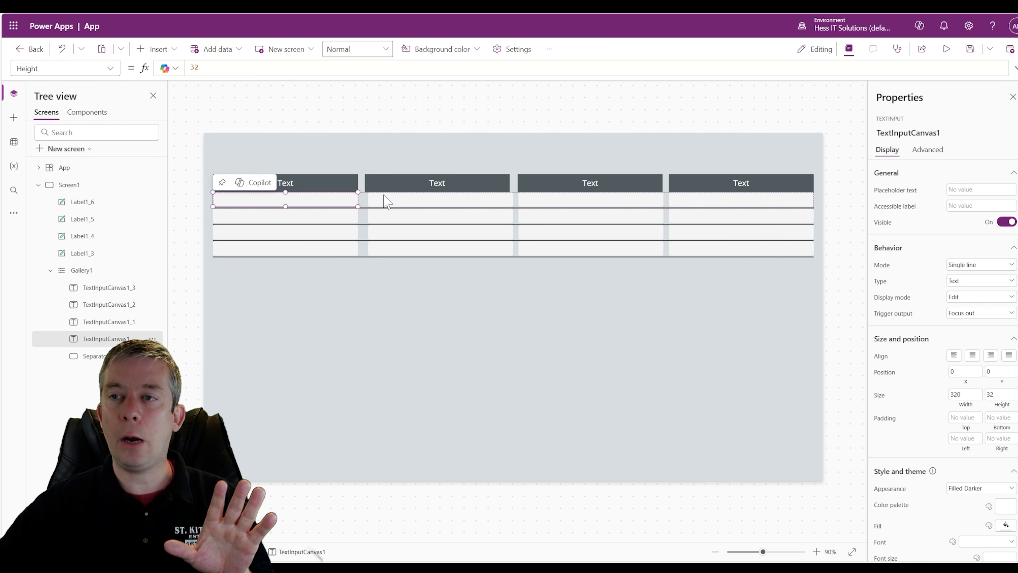
click(412, 182)
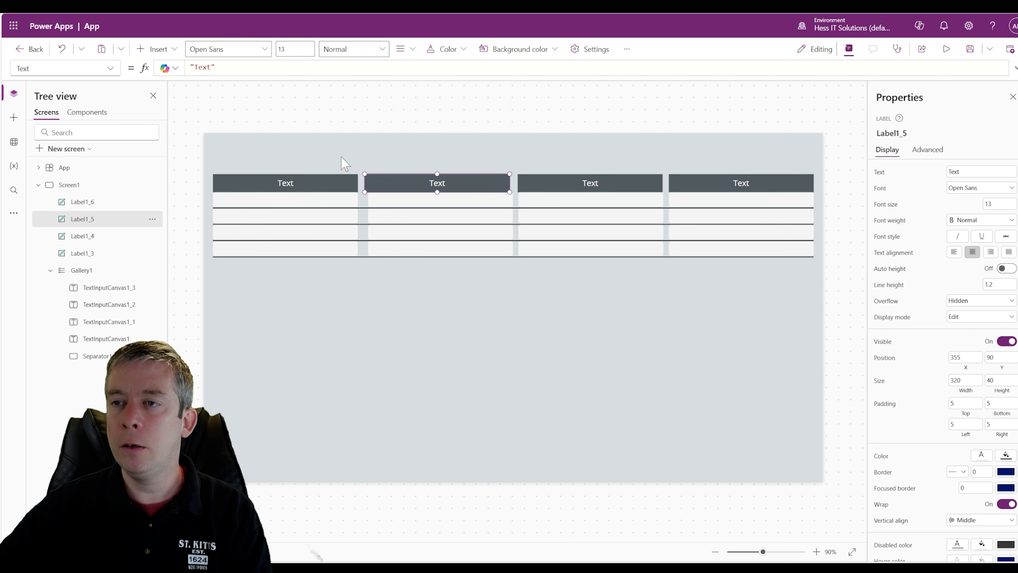
drag(405, 193, 458, 233)
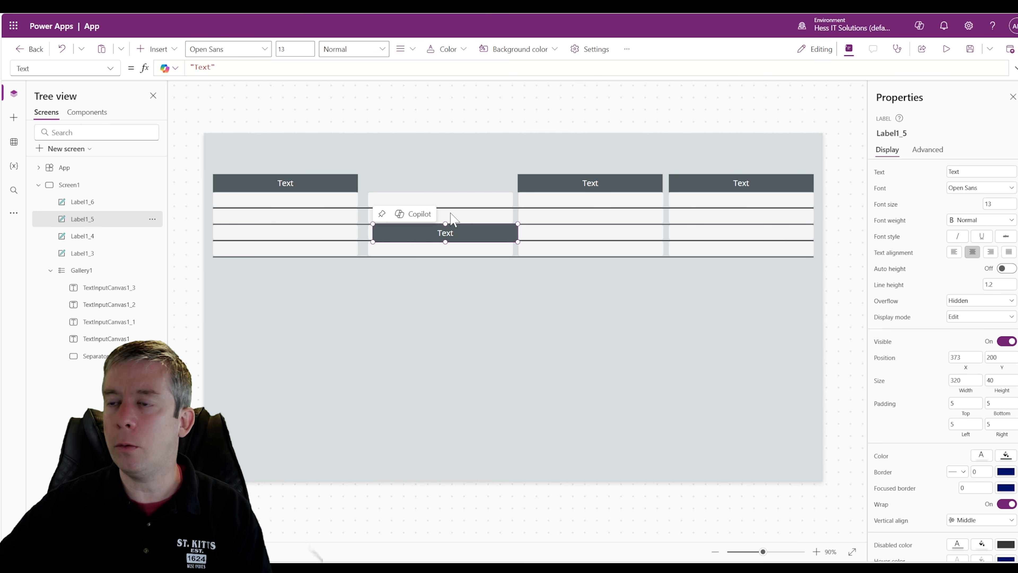
key(ctrl+z)
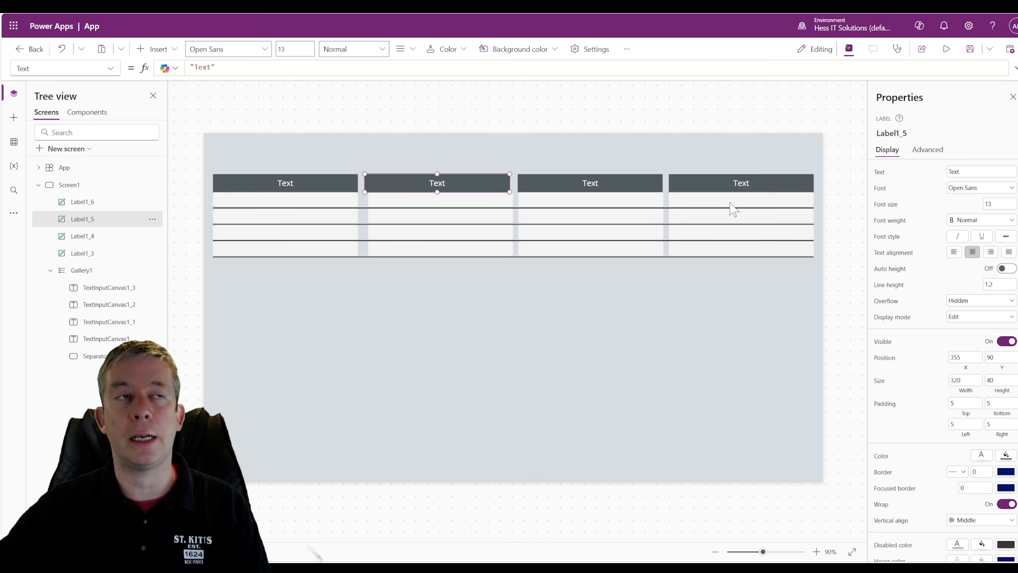
Step: Set the first header label's Width property to the formula Gallery1.Width/6
click(306, 188)
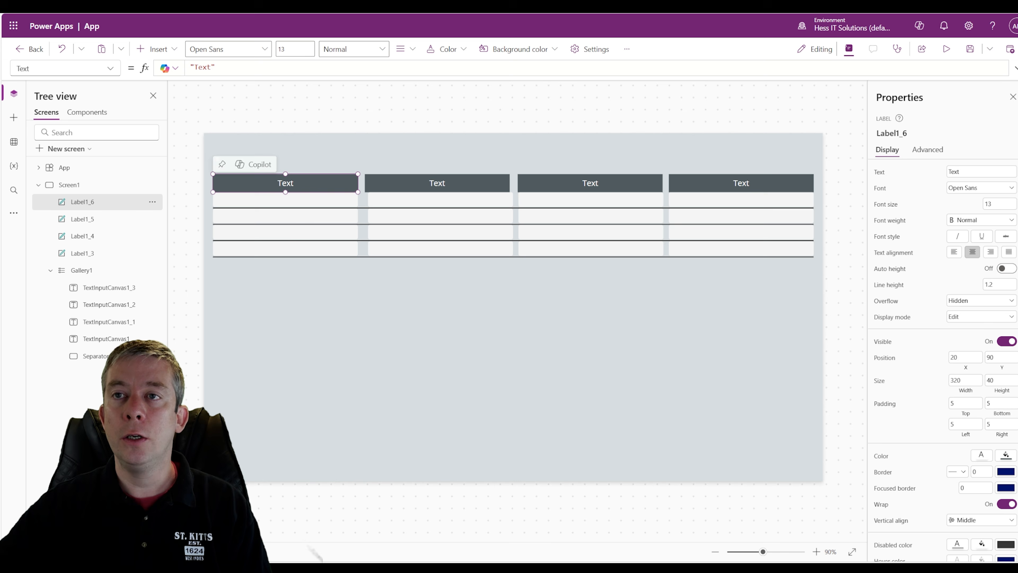
click(216, 67)
click(110, 68)
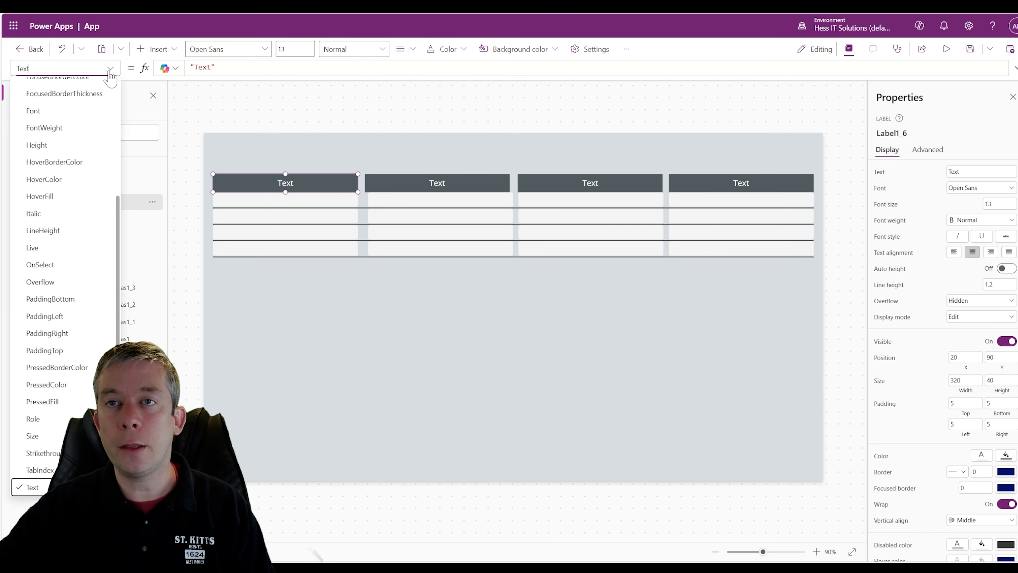
scroll(80, 299, down, 3)
click(49, 439)
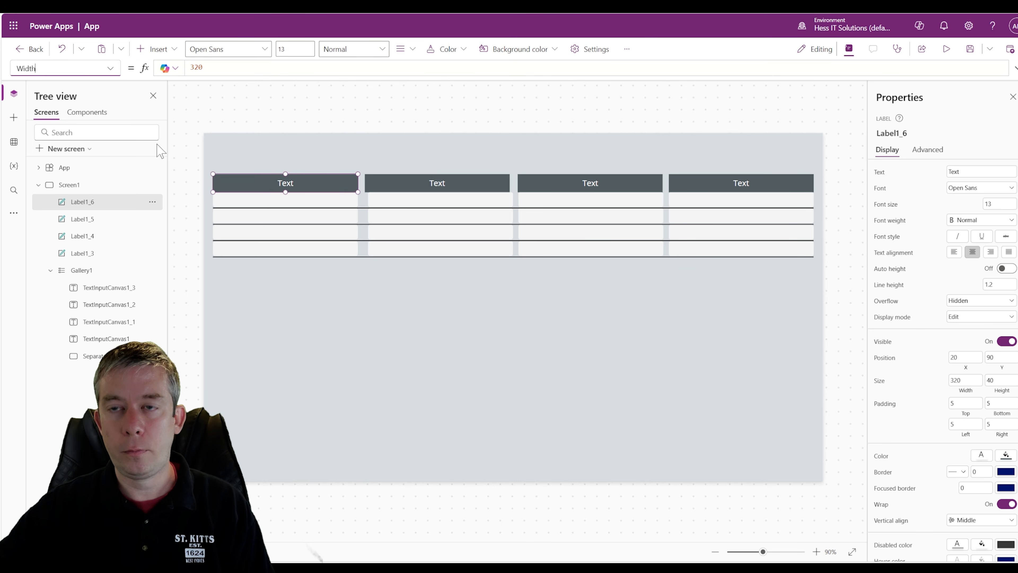
drag(212, 68, 172, 57)
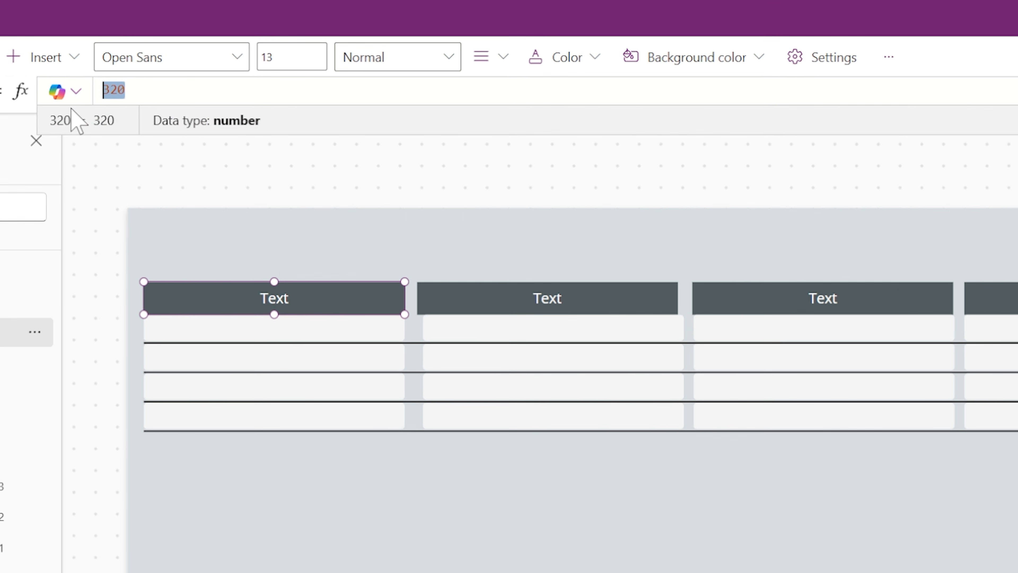
text(Gallery1.)
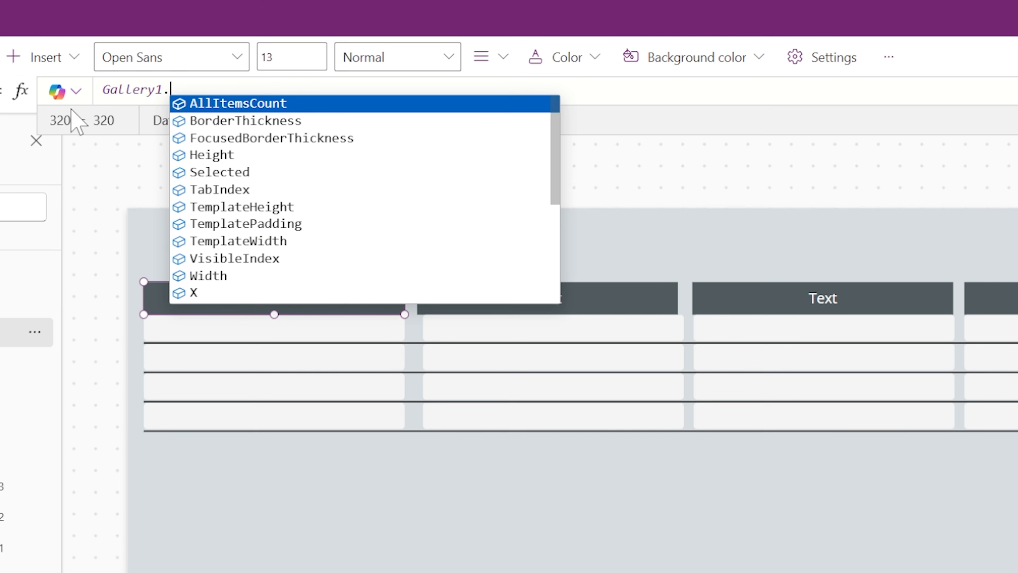
text(Wit)
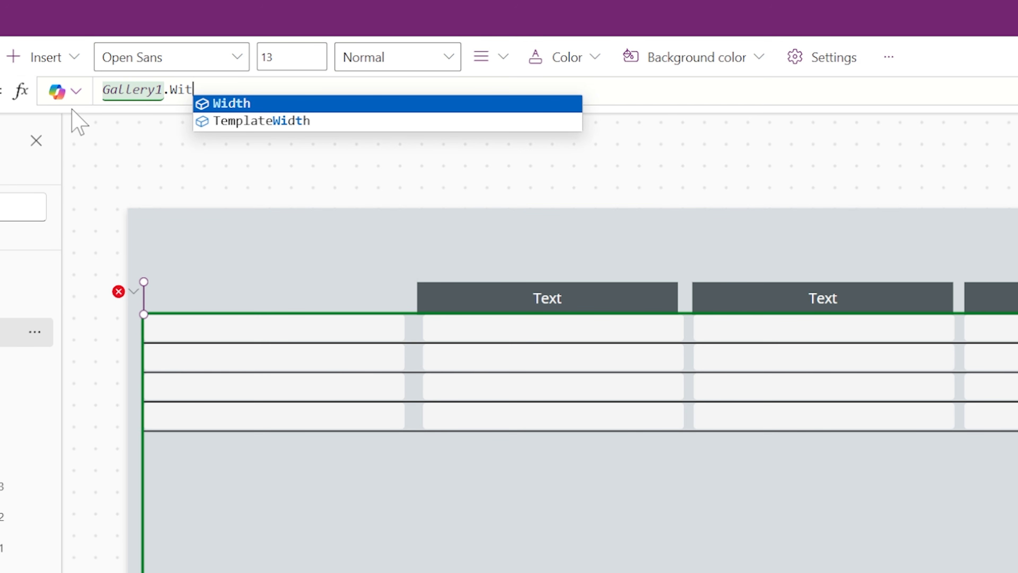
key(Tab)
text(/6)
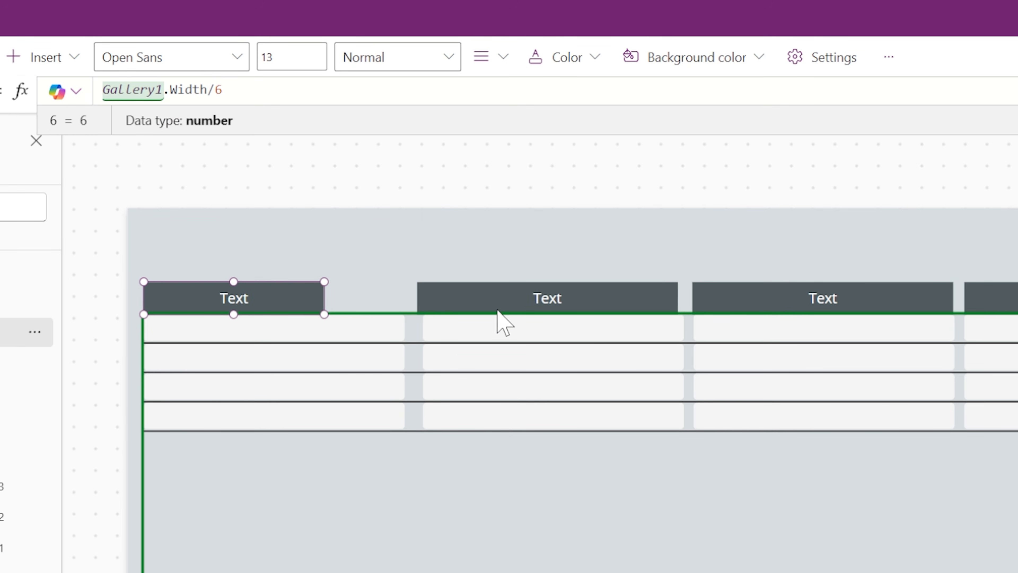
Step: Set the second header label's Width to Gallery1.Width/2 and move the label flush against the first header
click(495, 301)
drag(498, 298, 438, 304)
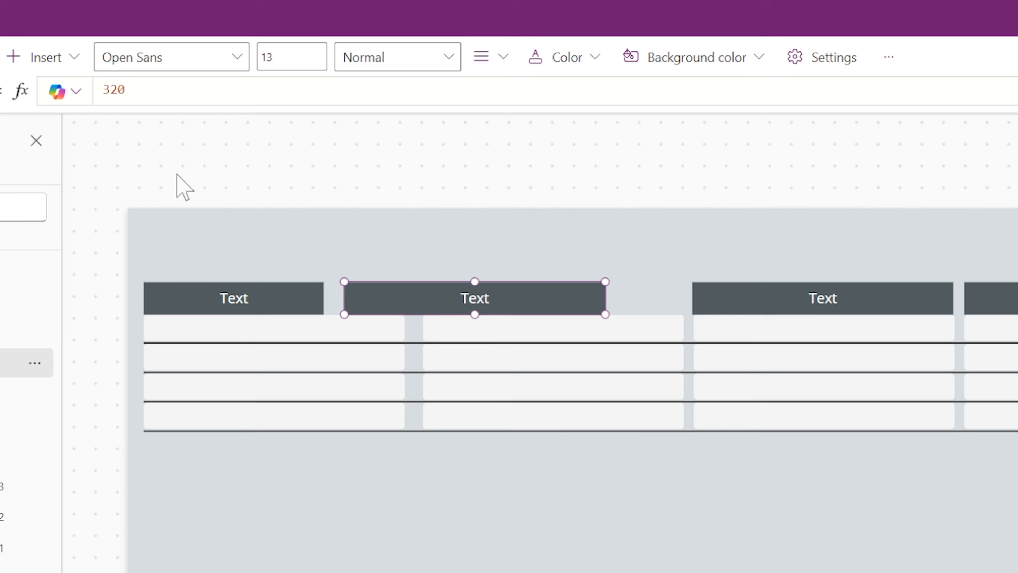
drag(154, 89, 0, 96)
text(Gallery1.Width)
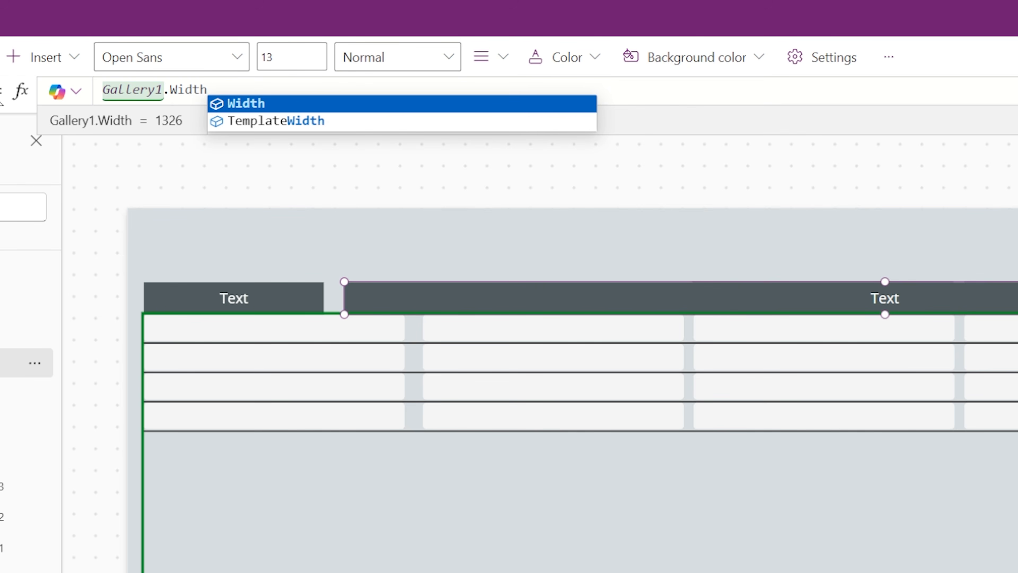
text(/)
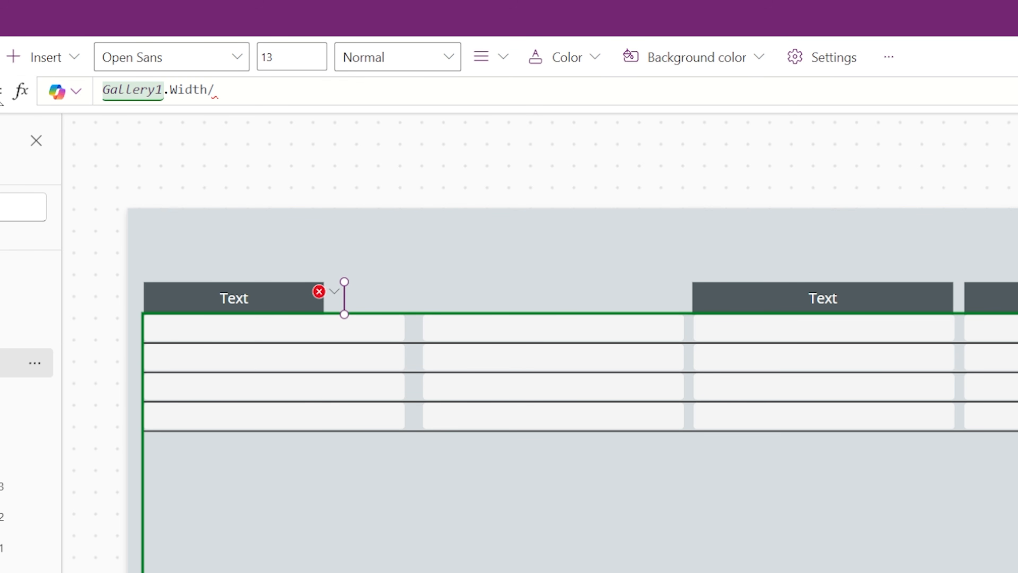
text(6/)
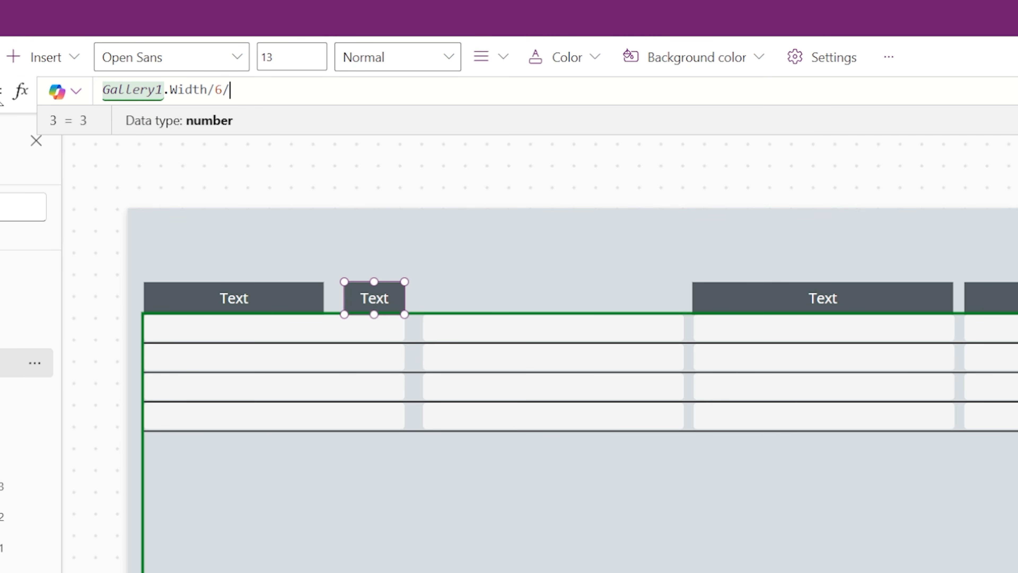
text(32)
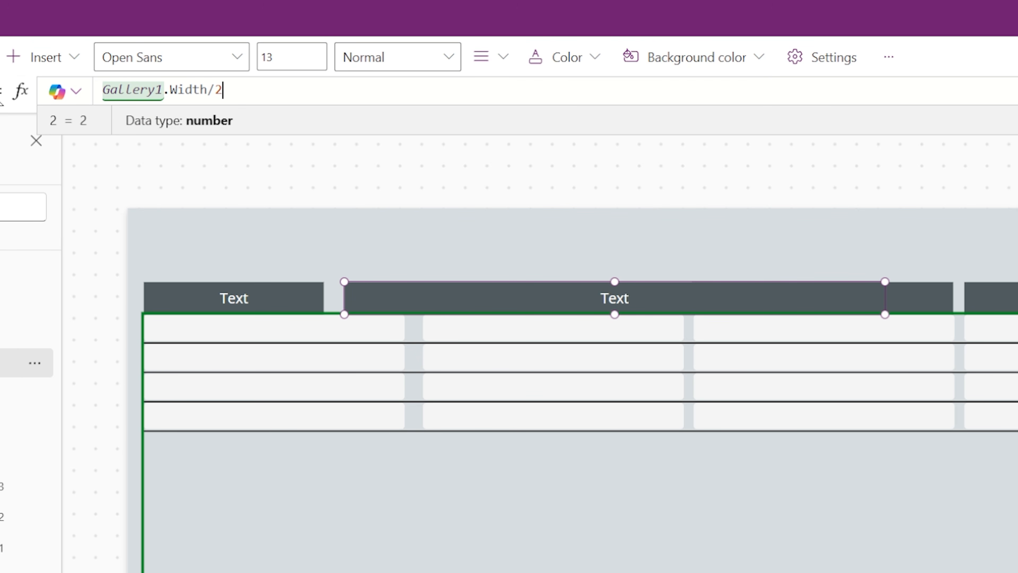
drag(496, 304, 478, 302)
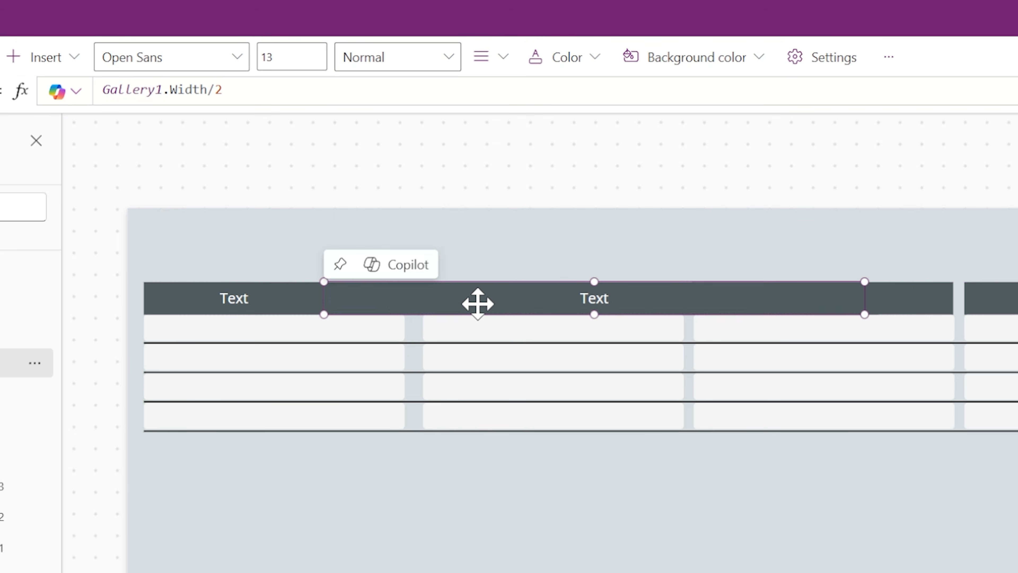
Step: Set the third header label's Width to Gallery1.Width/6 and move the label flush against the second header
click(896, 293)
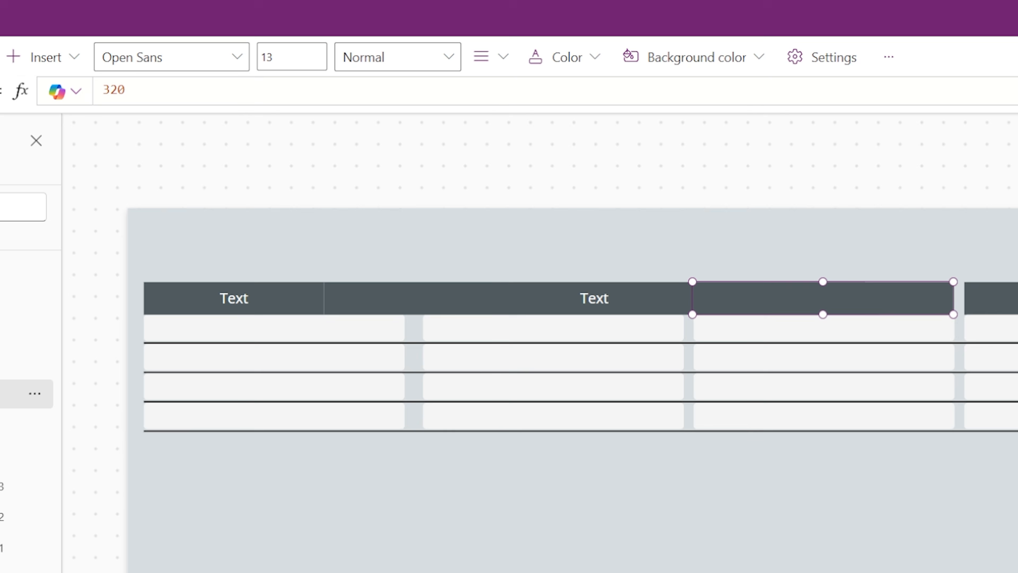
key(ctrl+a)
text(Galler)
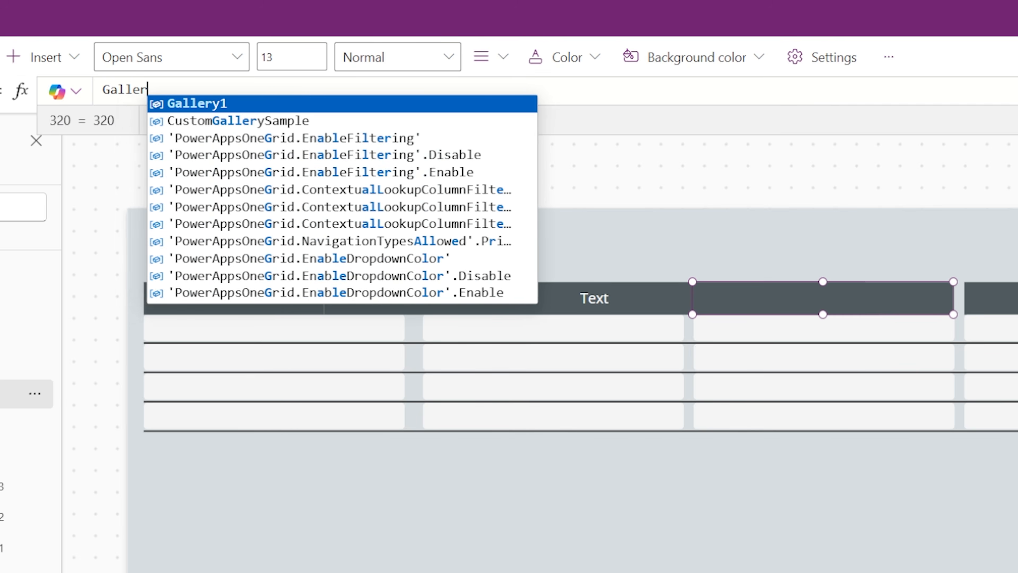
text(y1.Width/6)
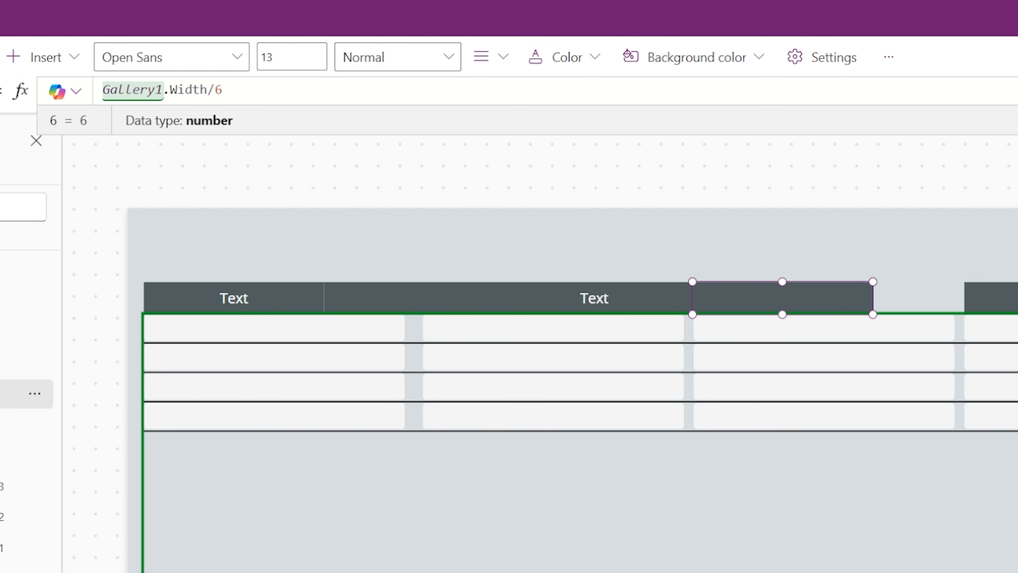
drag(800, 298, 975, 298)
click(975, 298)
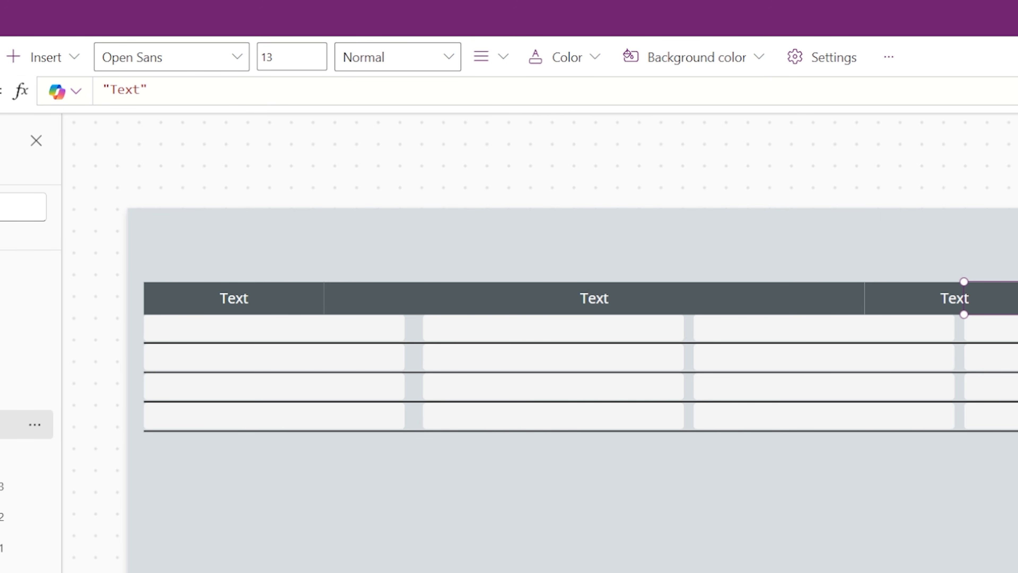
Step: Set the fourth header label's Width to Gallery1.Width/6 and move the label flush against the third header
drag(134, 91, 100, 90)
text(Galle)
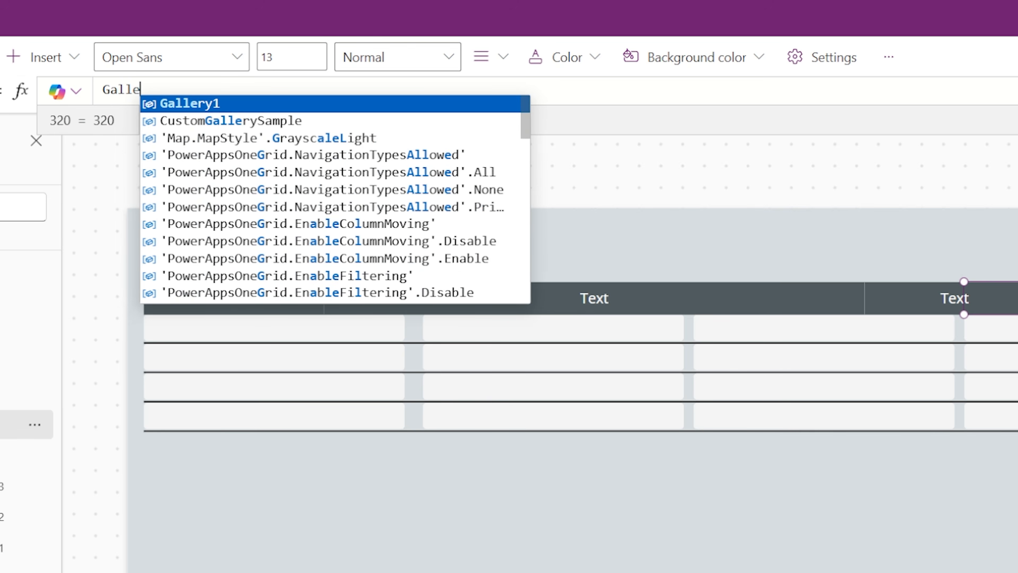
text(ry1.Width/6)
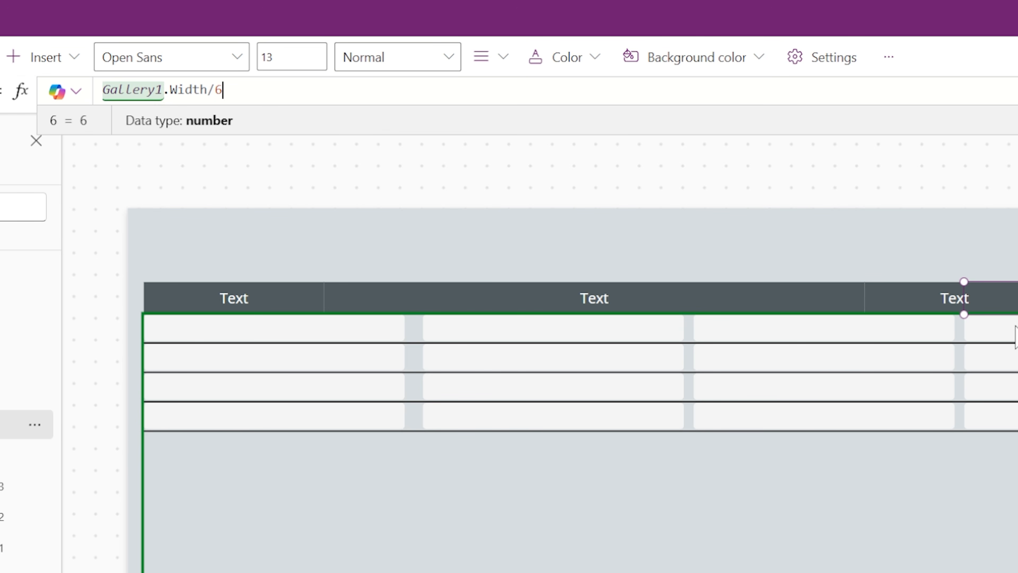
drag(1010, 298, 1017, 298)
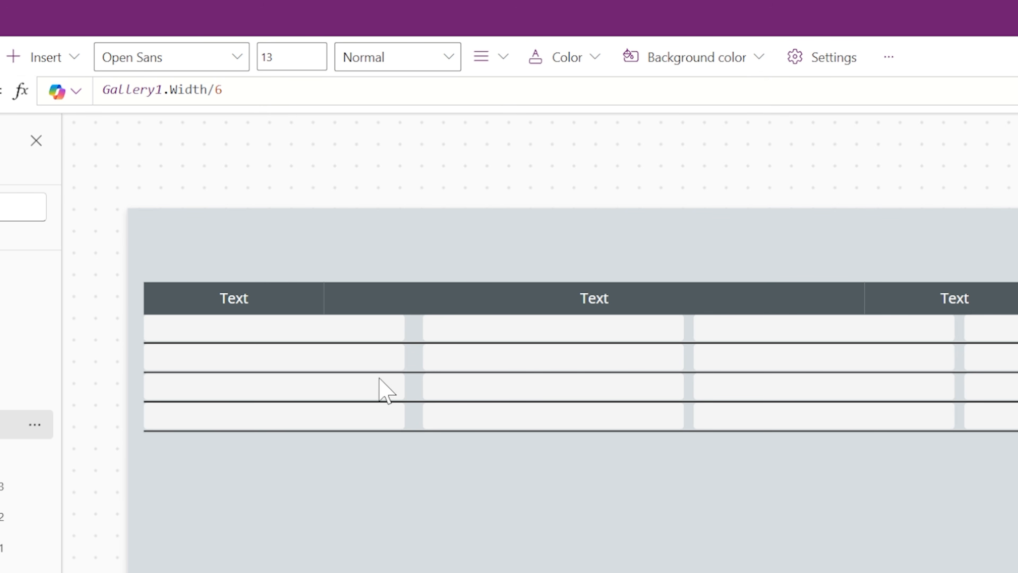
Step: Insert a text label, place it directly above the first header's left edge, and set its text to "1"
click(198, 297)
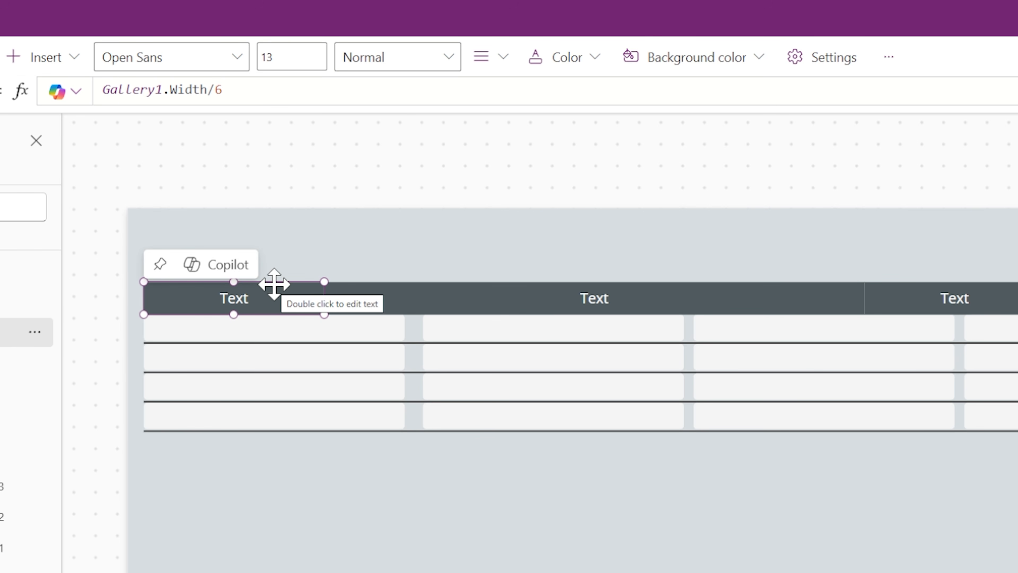
click(24, 58)
click(60, 167)
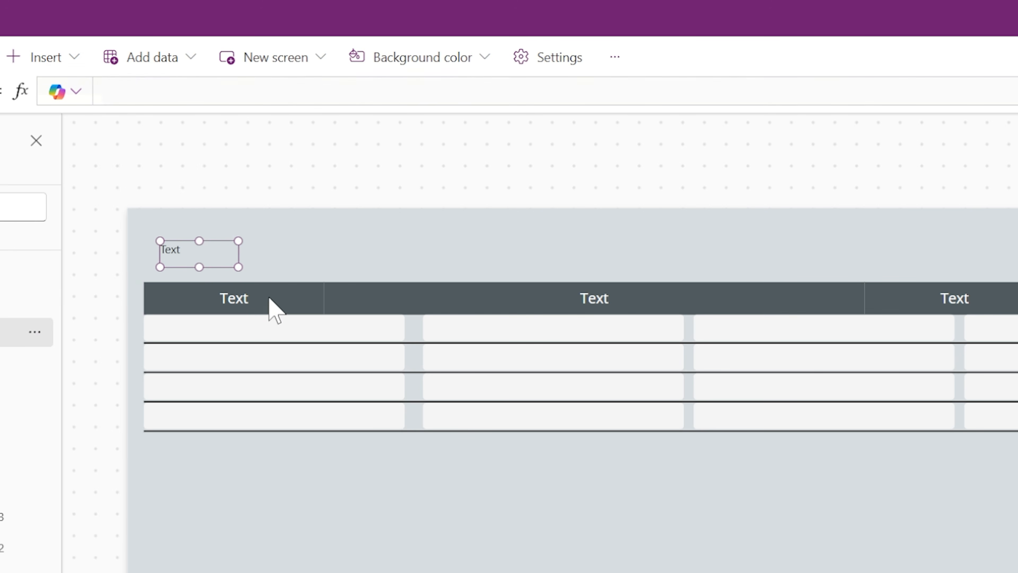
drag(200, 255, 183, 269)
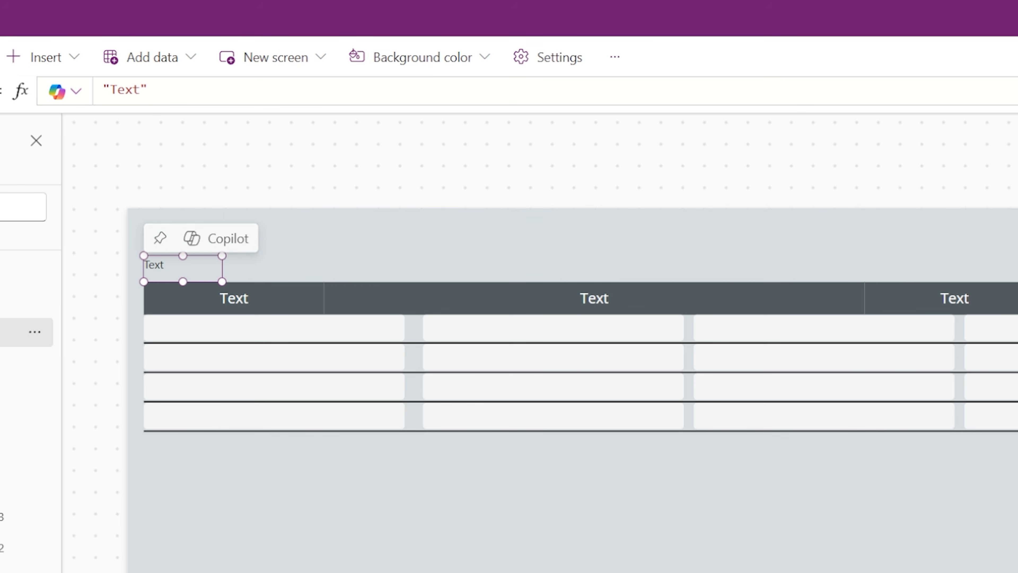
drag(160, 90, 110, 91)
text(1")
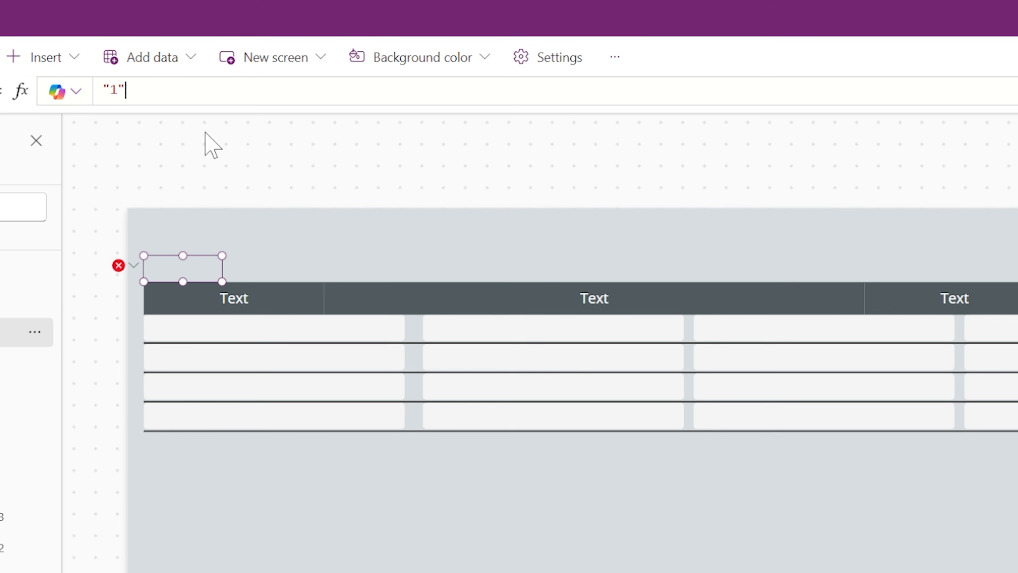
Step: Duplicate the "1" label and place three copies side by side above the first part of the second header
click(188, 263)
key(ctrl+c)
key(ctrl+v)
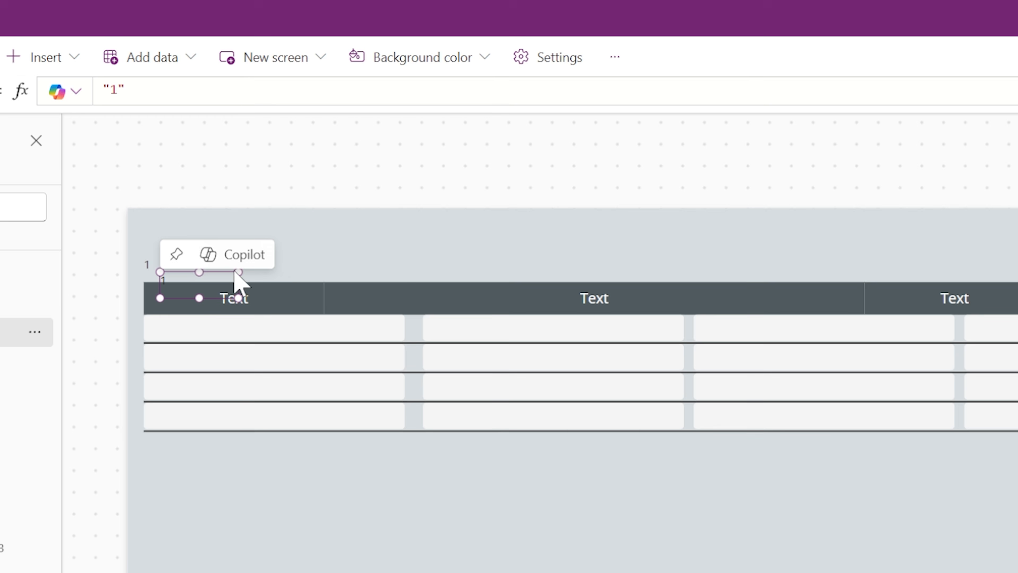
drag(231, 281, 384, 265)
drag(364, 298, 457, 265)
key(ctrl+c)
key(ctrl+v)
key(ctrl+v)
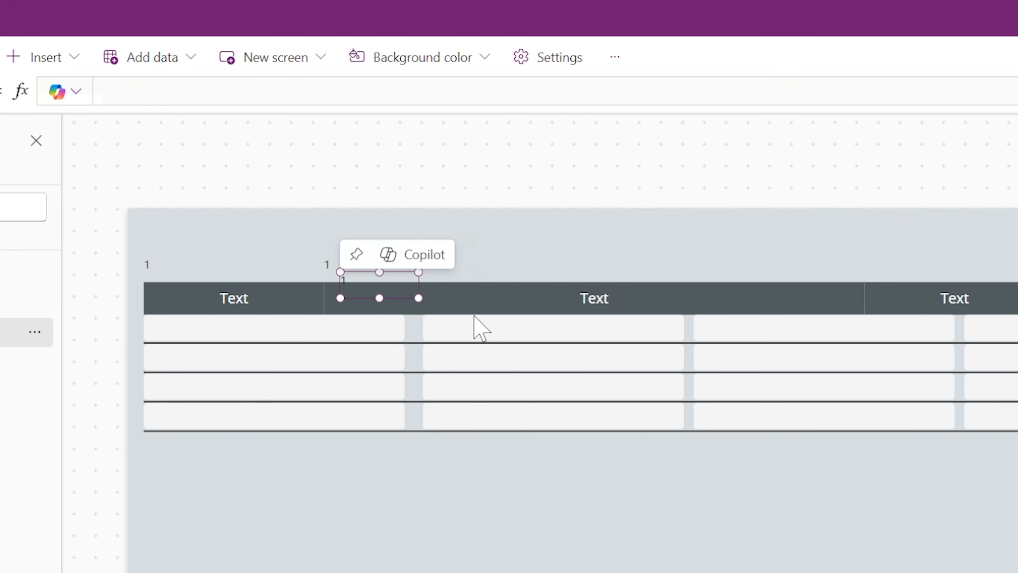
drag(413, 290, 537, 275)
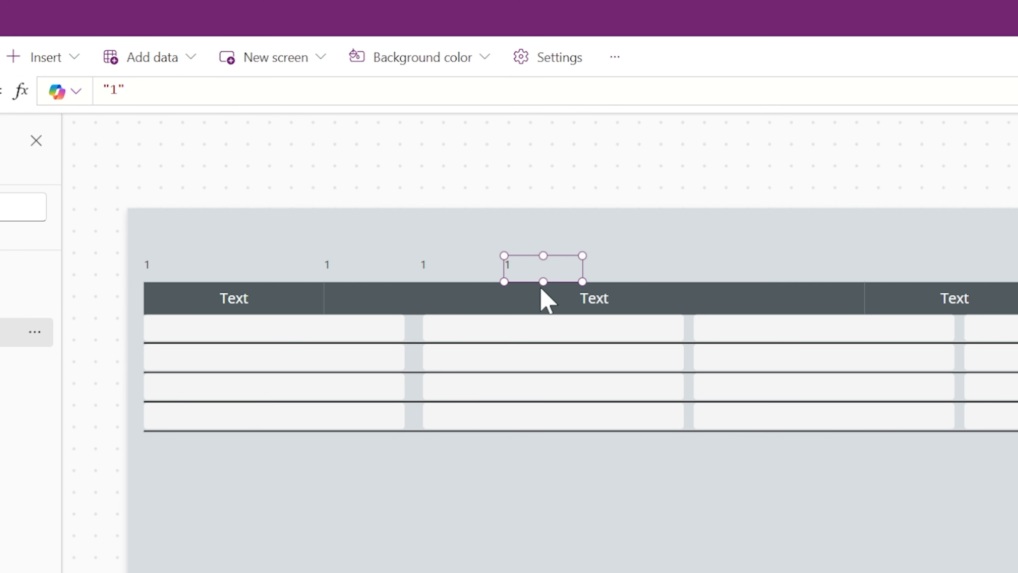
Step: Add two more copies of the "1" label, one farther along the second header and one above the third header
key(ctrl+v)
drag(358, 277, 727, 266)
key(ctrl+v)
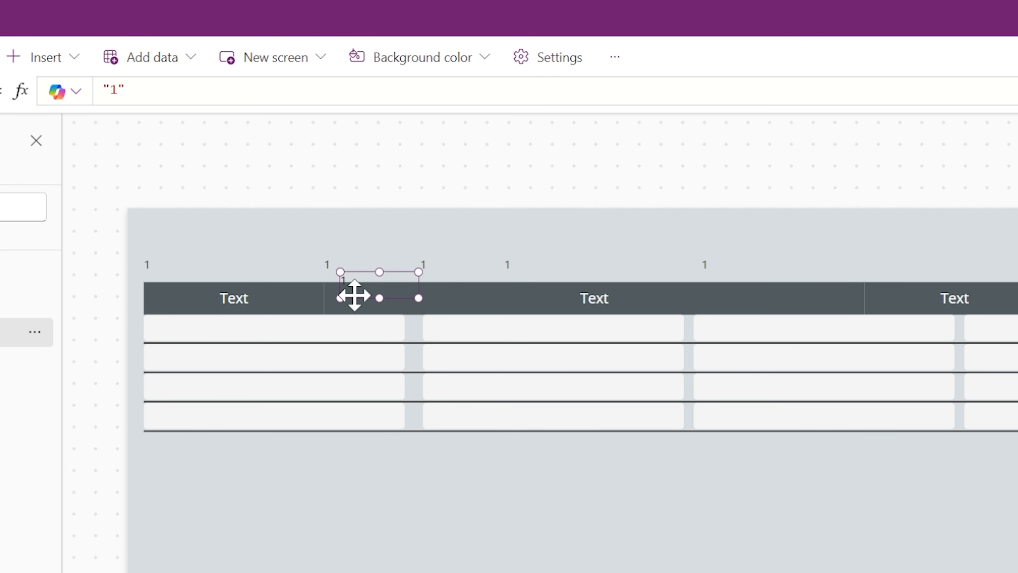
drag(375, 276, 1001, 267)
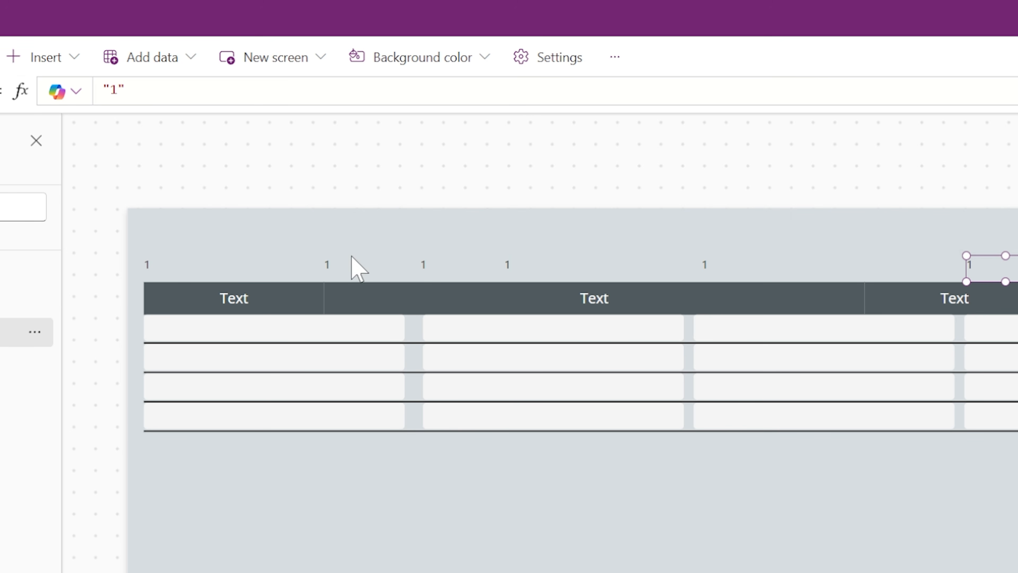
Step: Go through the "1" labels above the headers and compare how many column units the second header spans
click(194, 270)
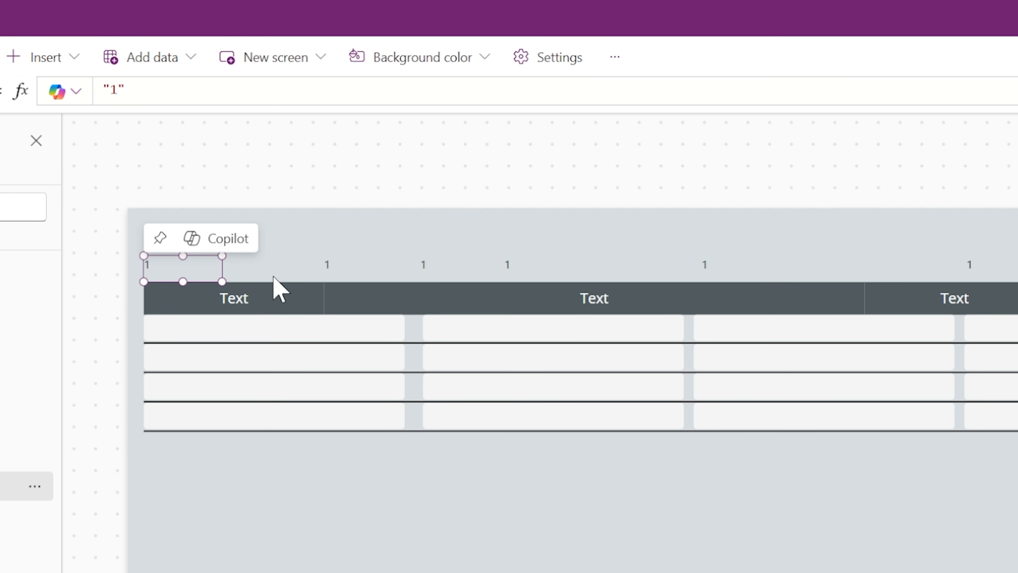
click(361, 273)
click(447, 277)
click(525, 277)
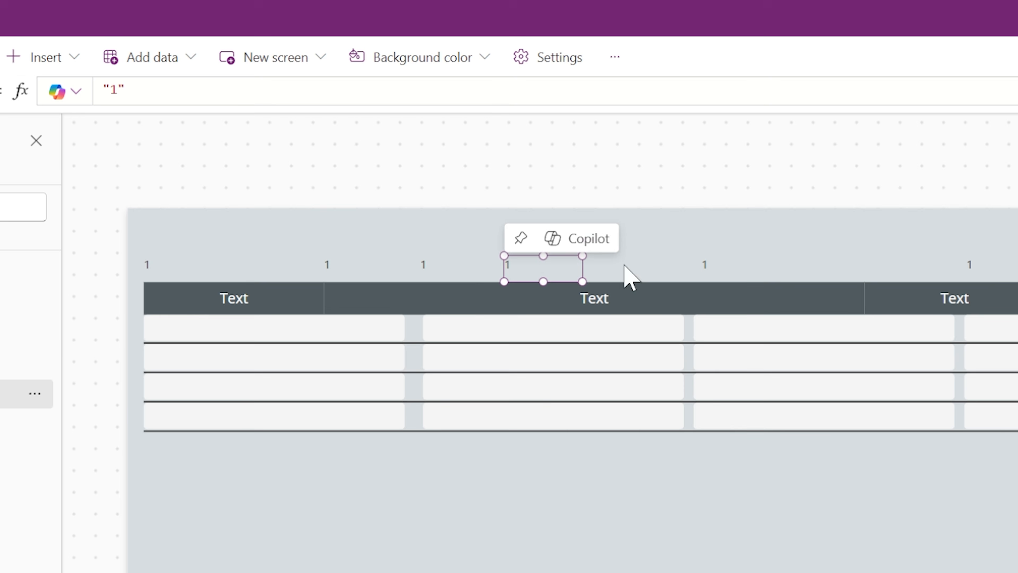
click(711, 269)
click(976, 279)
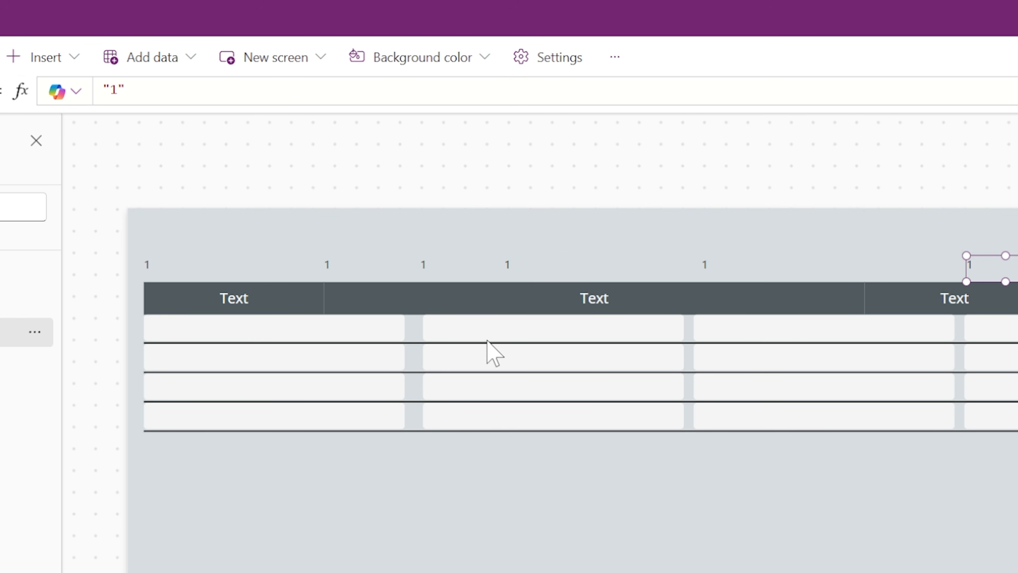
click(467, 298)
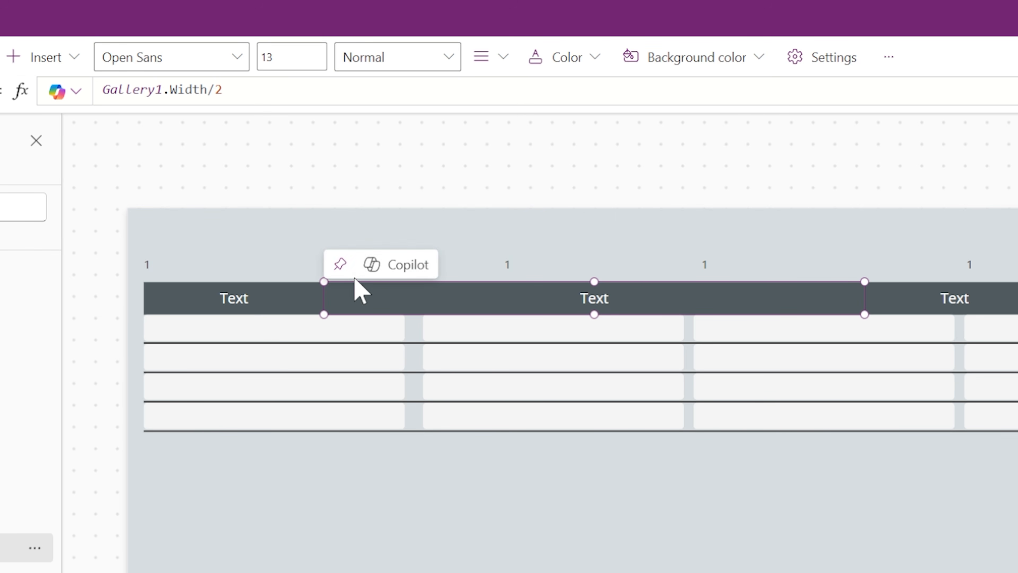
click(461, 270)
click(366, 267)
click(449, 269)
click(525, 266)
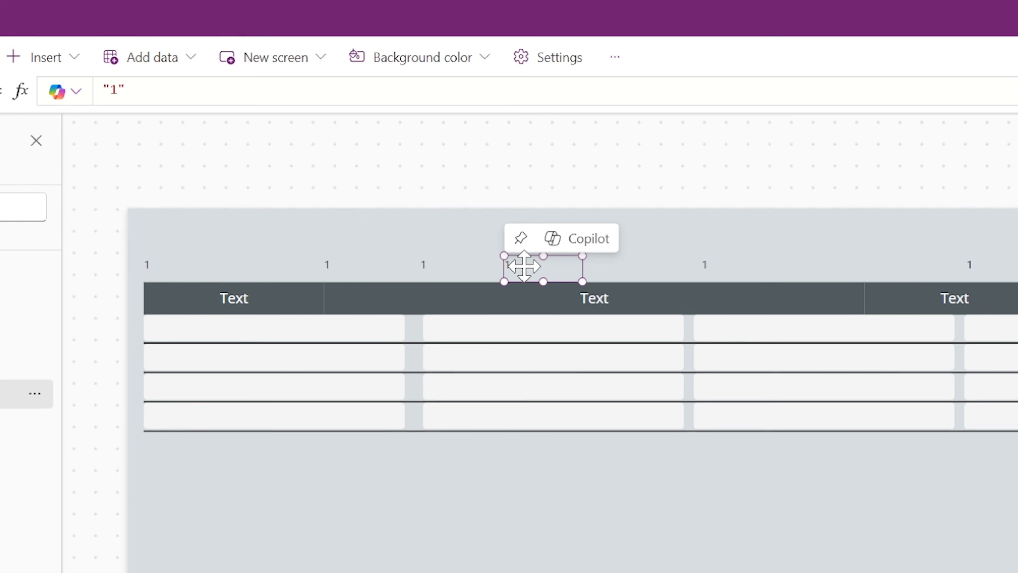
Step: Change the second header label's Width formula to Gallery1.Width/(6/3)
click(541, 299)
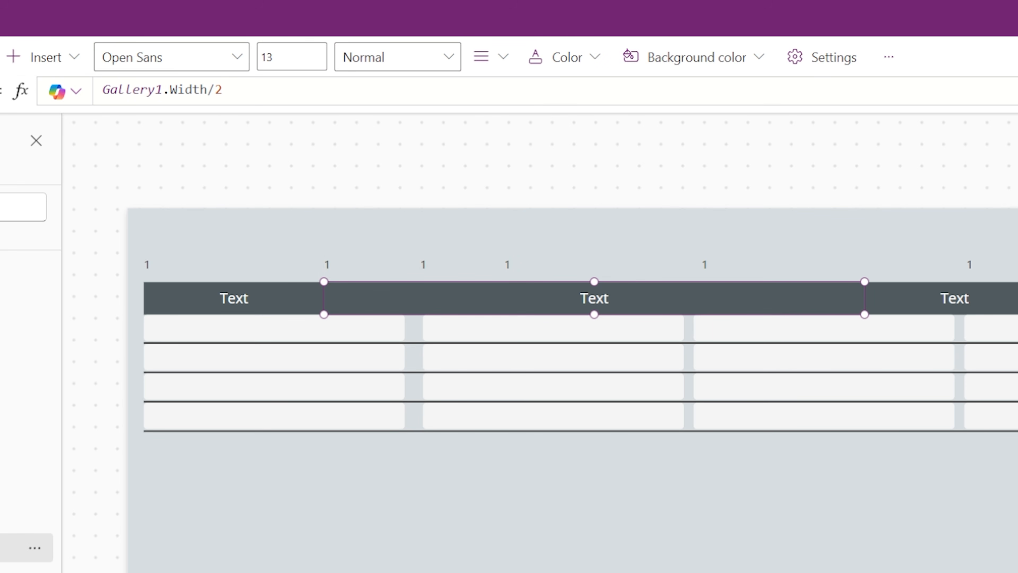
drag(223, 90, 215, 90)
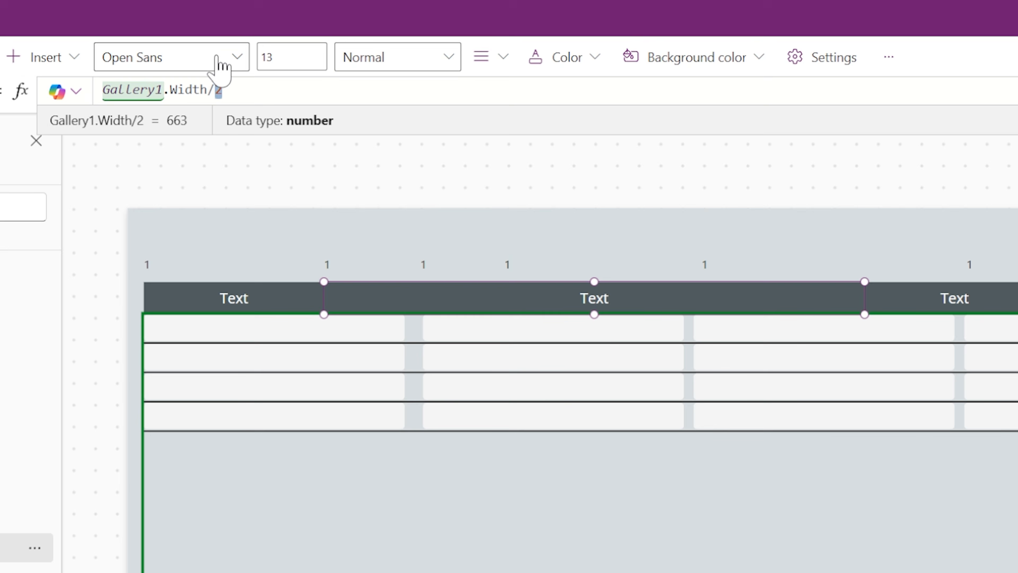
text((6/3)
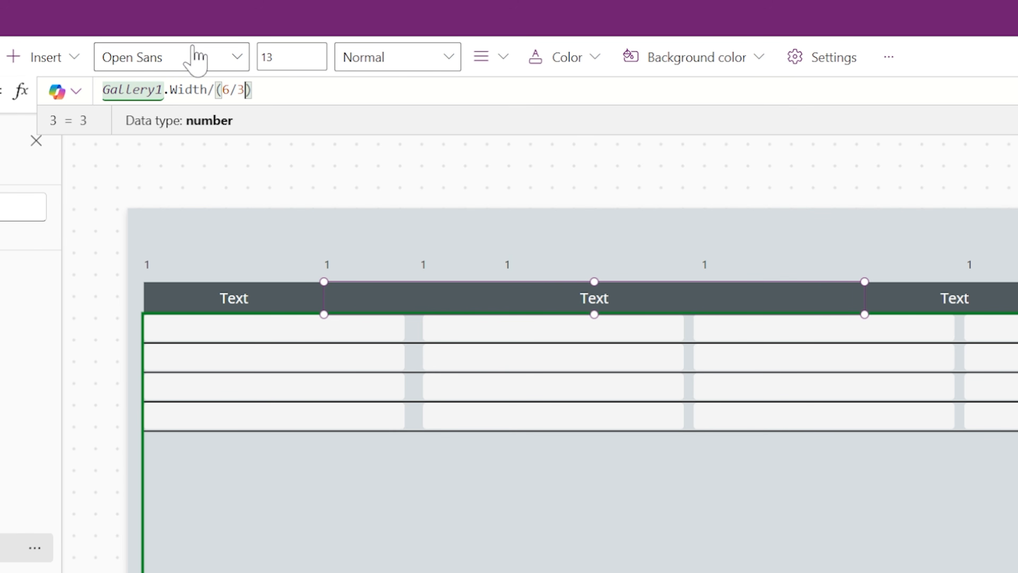
click(183, 252)
Step: Delete all the "1" marker labels above the header row
click(182, 265)
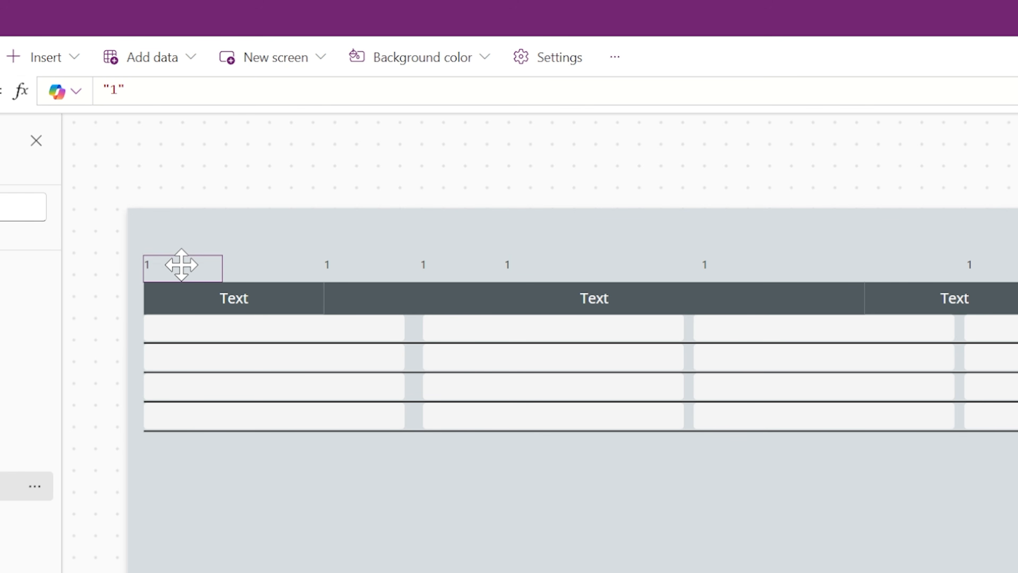
key(Delete)
click(342, 268)
key(Delete)
click(456, 266)
key(Delete)
click(517, 266)
key(Delete)
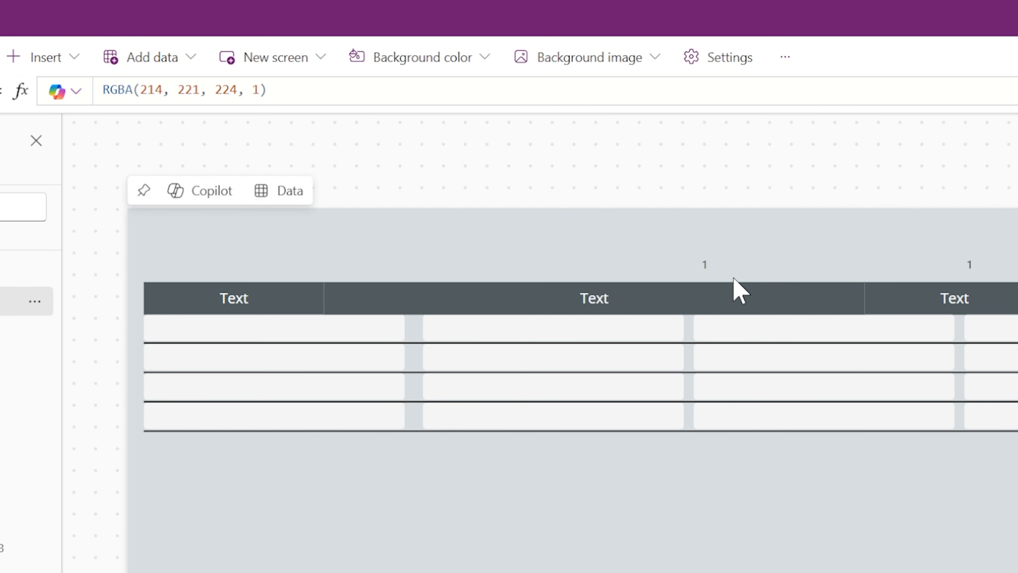
click(733, 276)
key(Delete)
click(978, 269)
key(Delete)
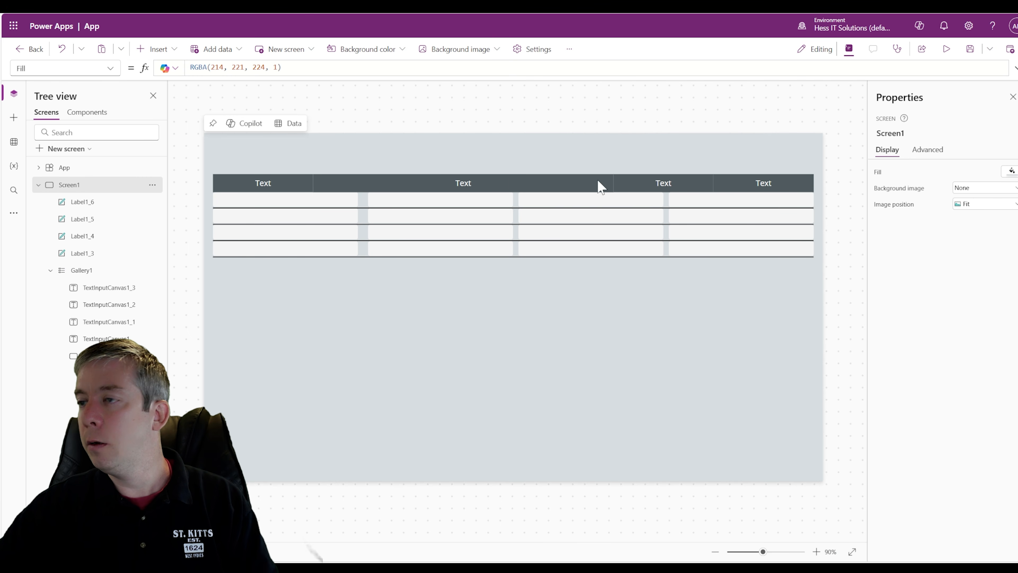
click(310, 206)
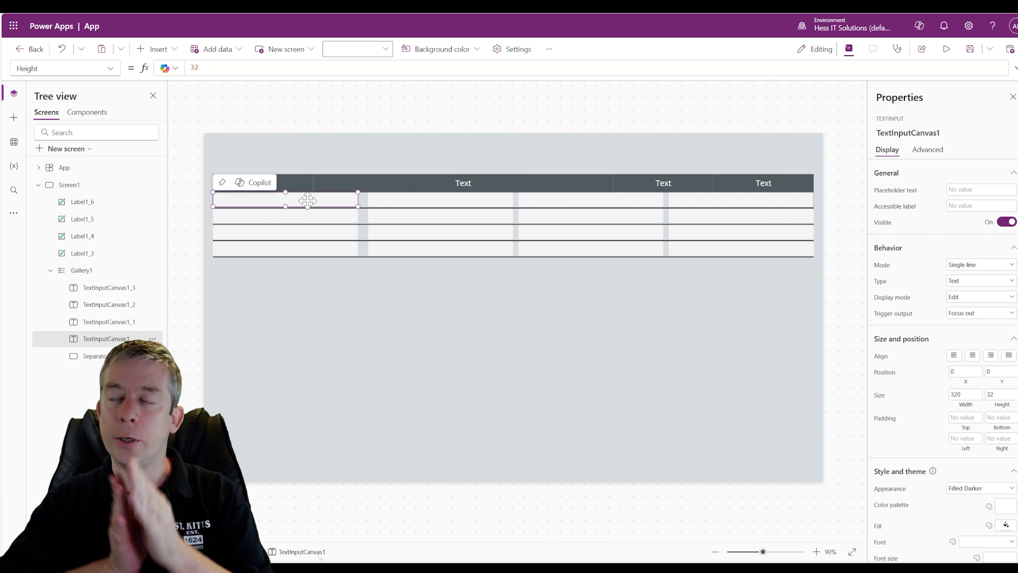
click(110, 68)
scroll(61, 280, down, 5)
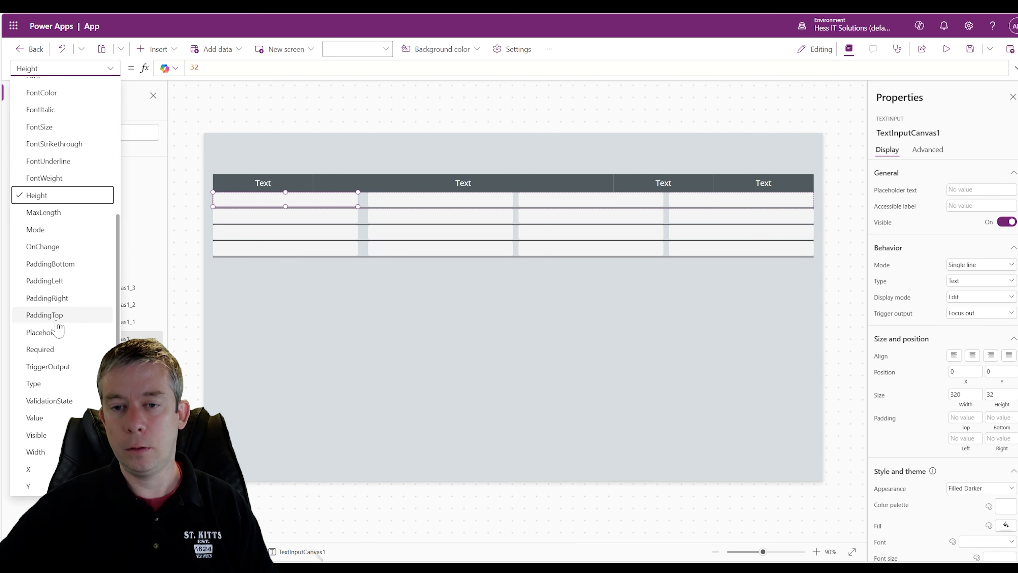
click(40, 451)
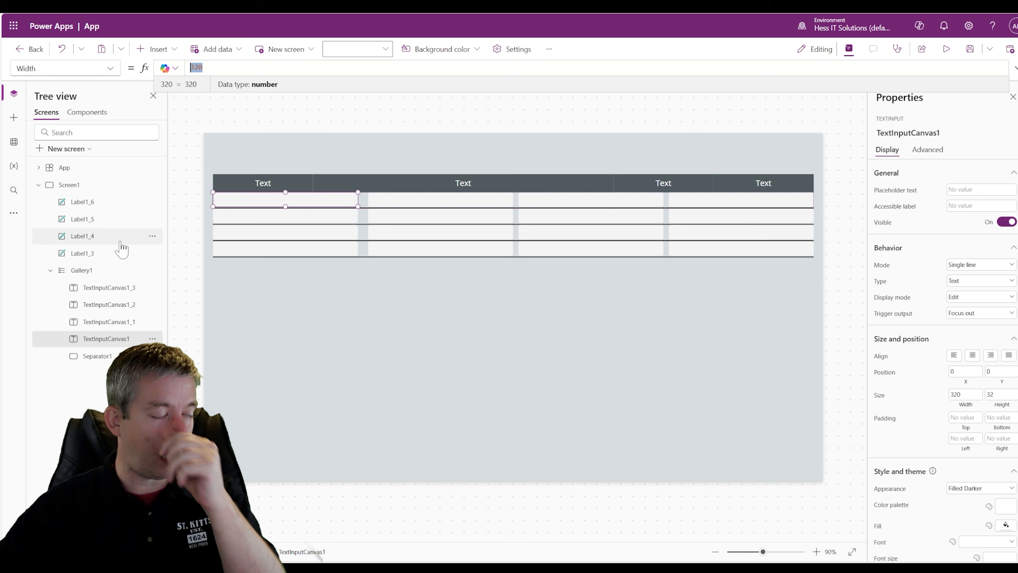
Step: Rename the first header label as lblItem
click(265, 182)
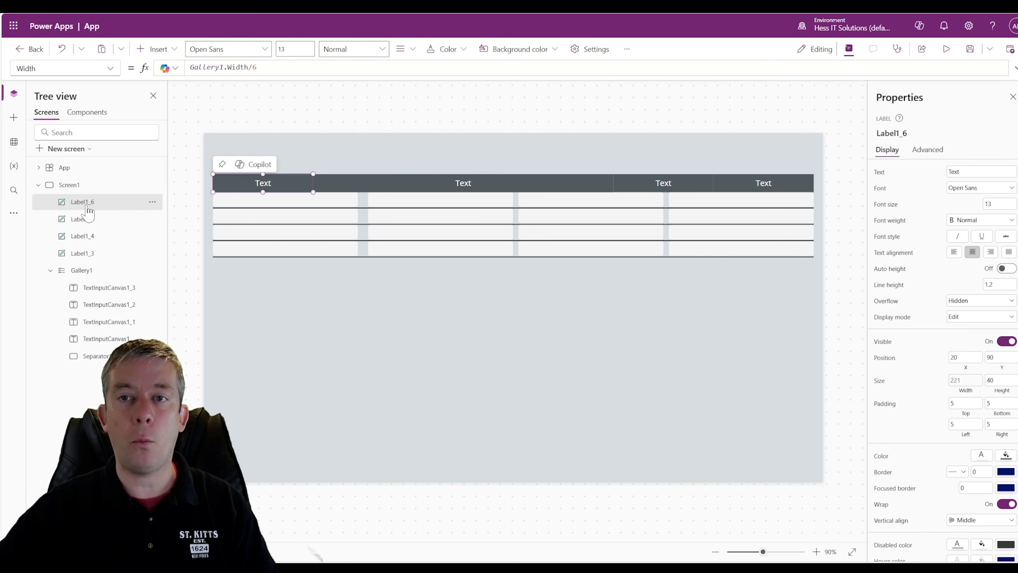
click(152, 202)
click(187, 292)
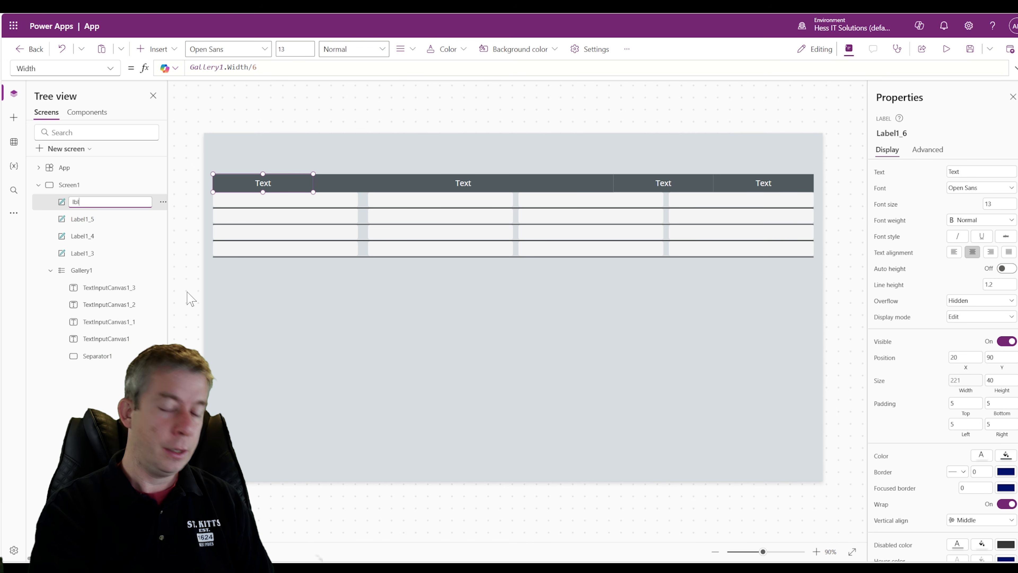
key(Return)
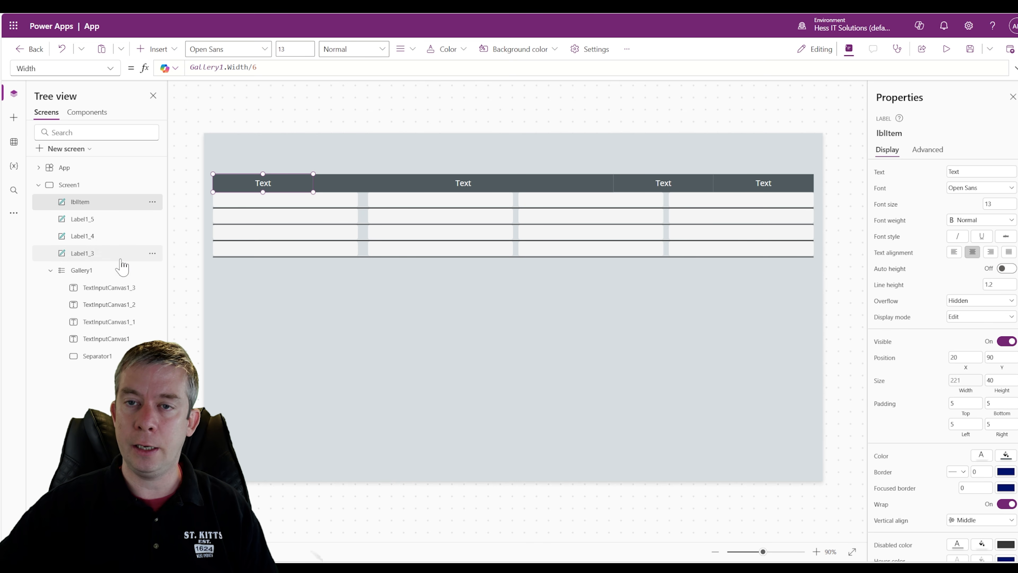
Step: Rename the second header label as lblDescription
click(110, 223)
click(153, 219)
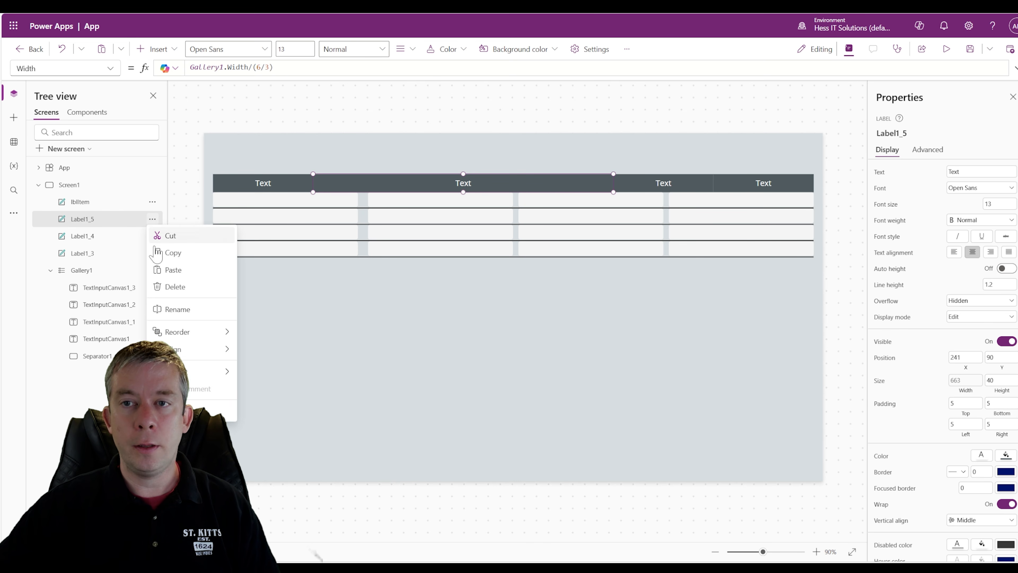
click(183, 307)
text(lblDesc)
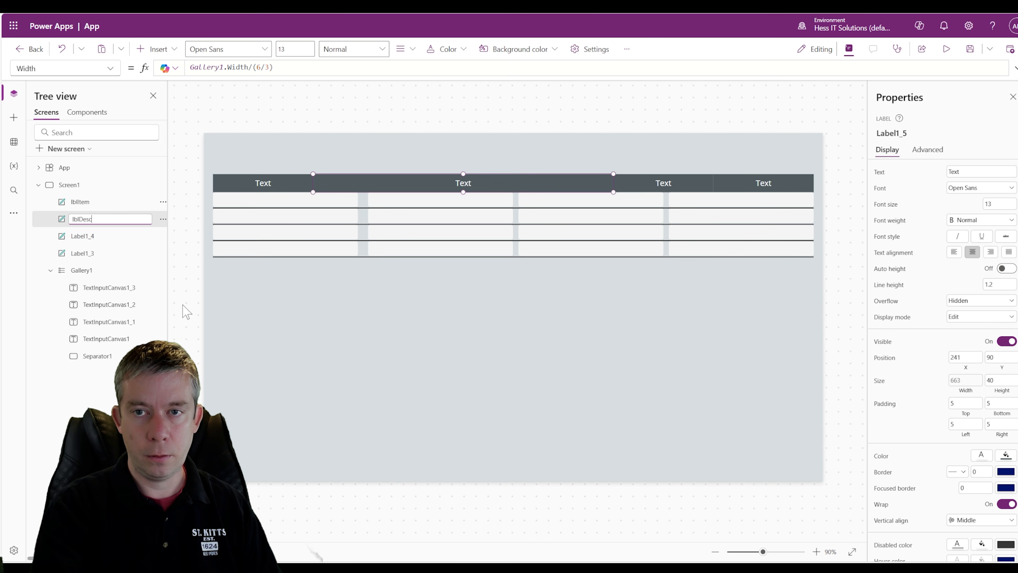
text(ription)
key(Return)
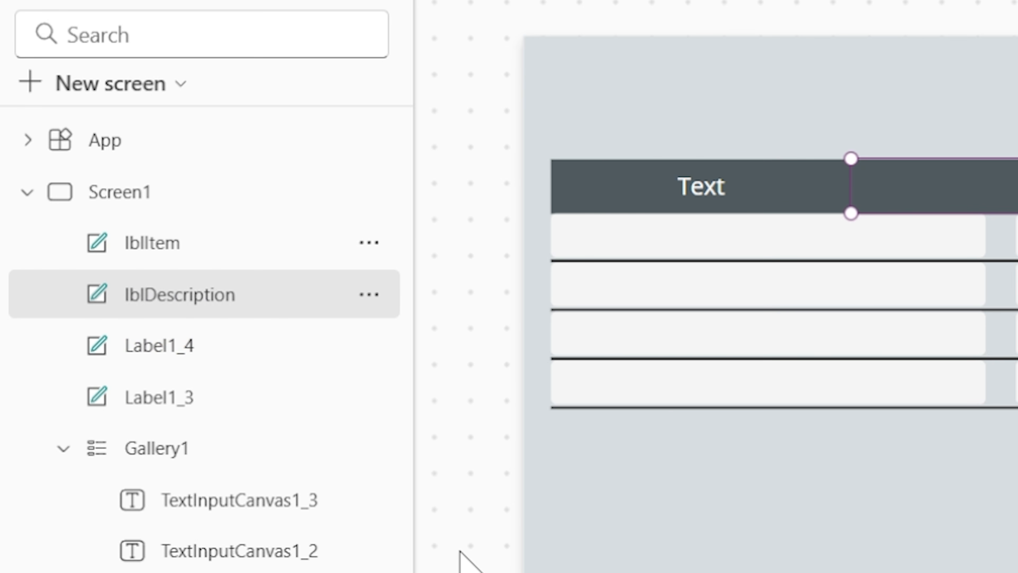
Step: Rename the third header label, Label1_4, as lblQuantity
click(204, 346)
click(369, 345)
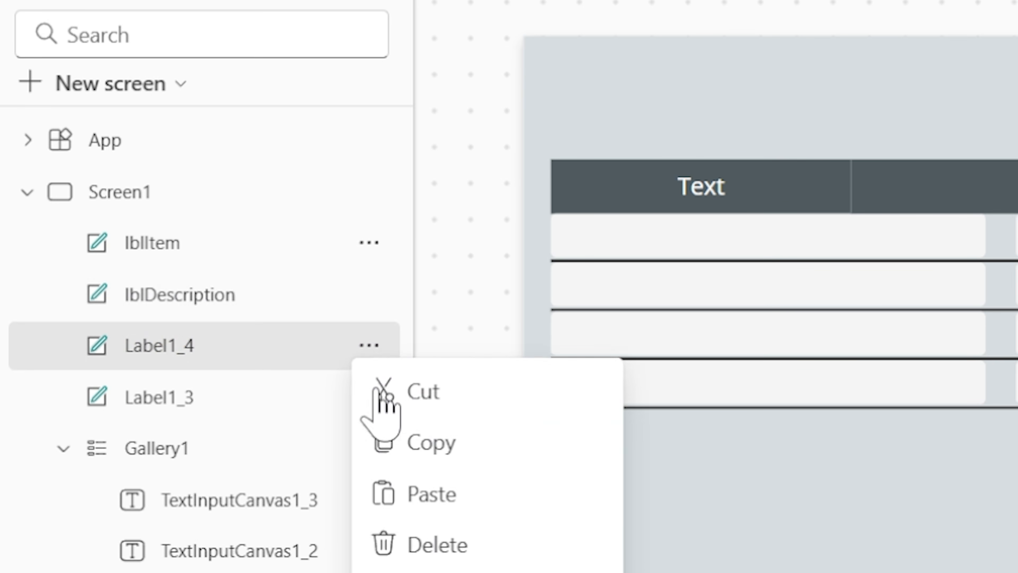
click(395, 572)
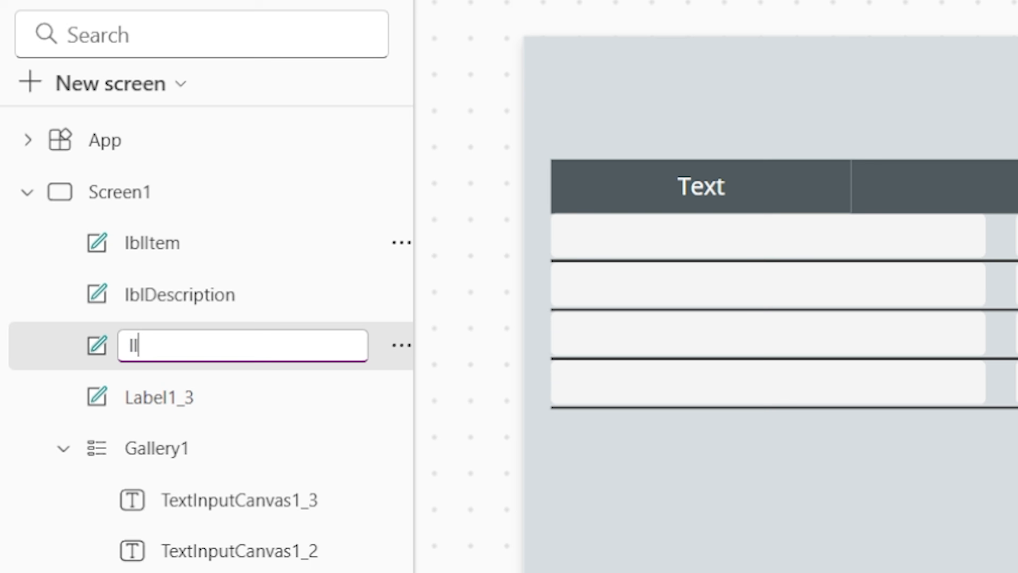
text(lblQuantit)
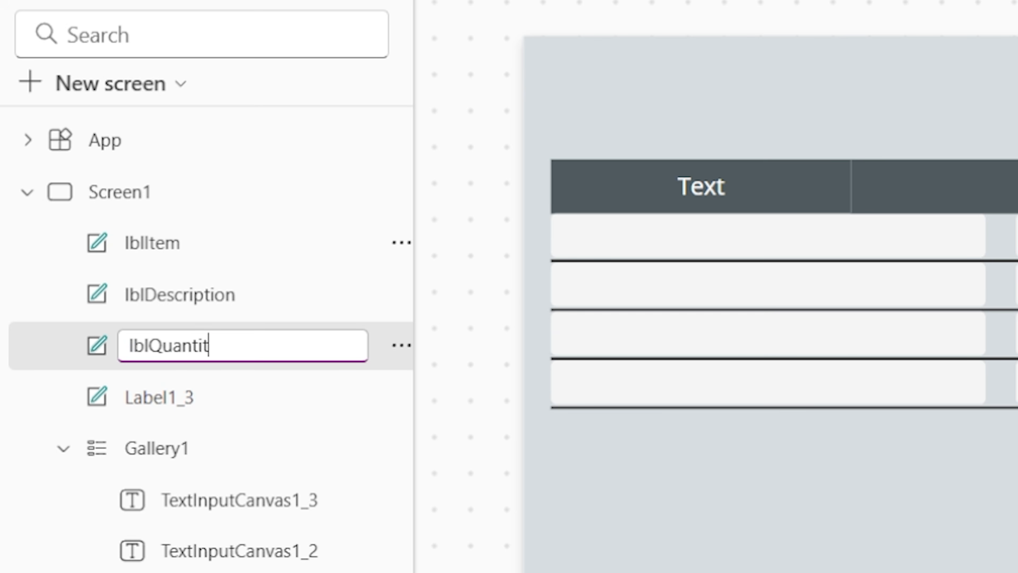
text(y)
key(Return)
Step: Rename the fourth header label, Label1_3, as lblPrice
click(177, 395)
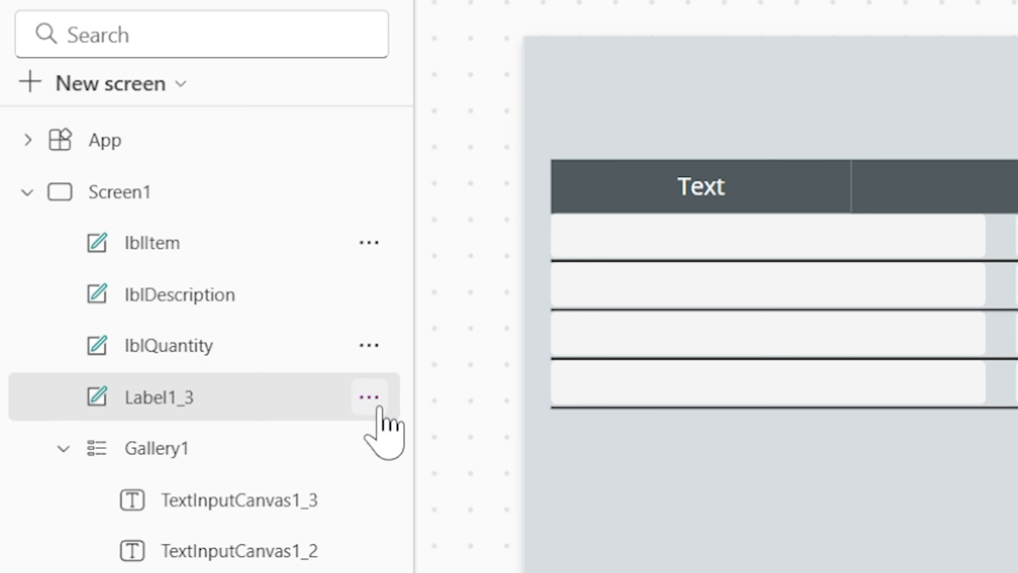
click(379, 407)
click(395, 572)
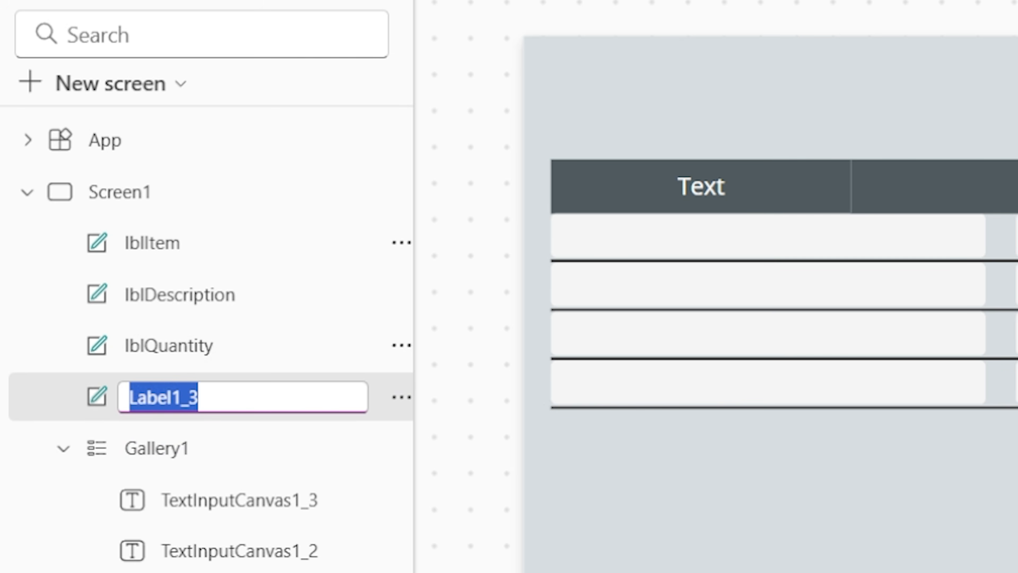
text(lblPrice)
key(Return)
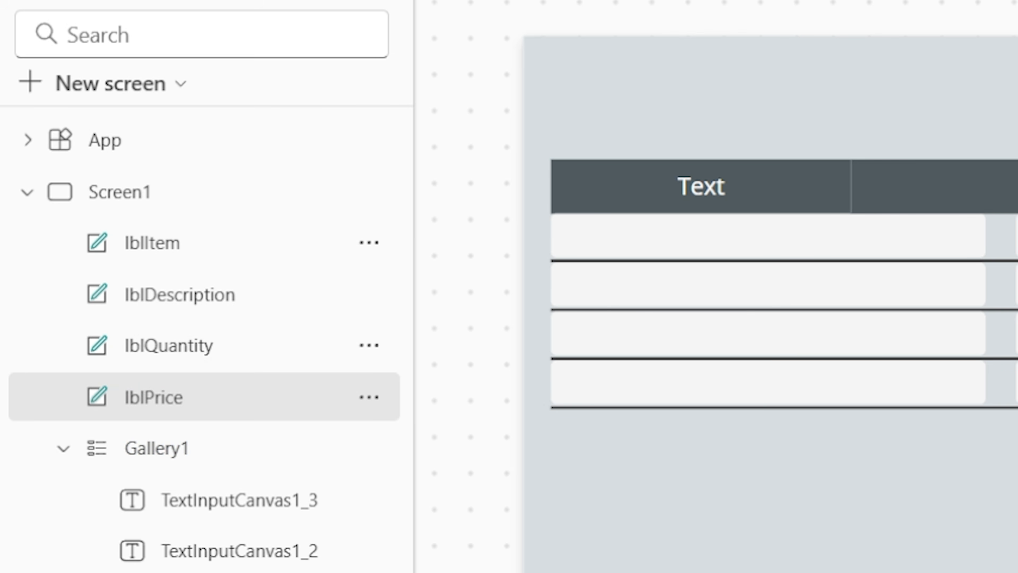
Step: Set the text of the four header labels, in column order, to Item, Description, Quantity and Price
click(689, 178)
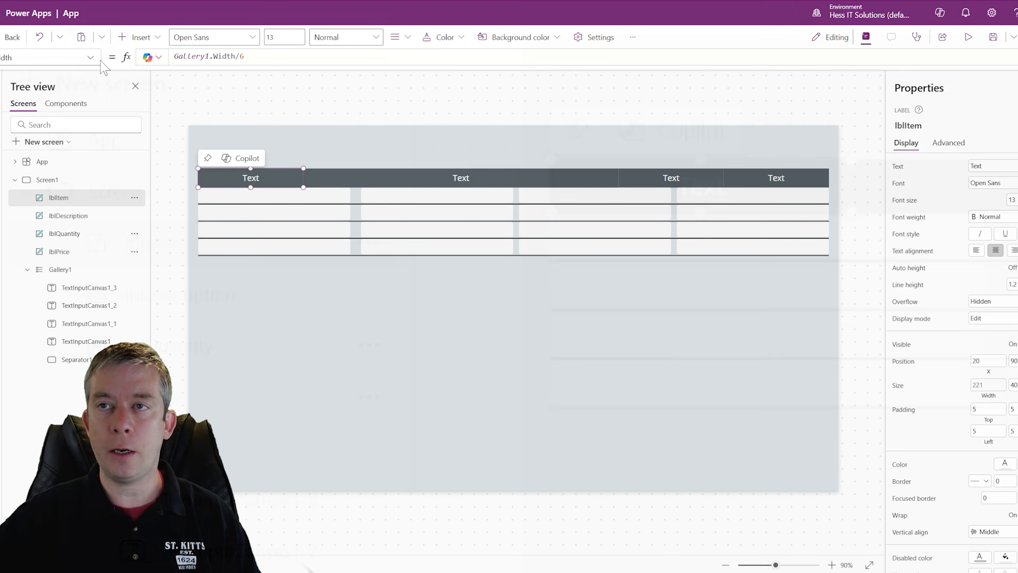
drag(995, 165, 876, 158)
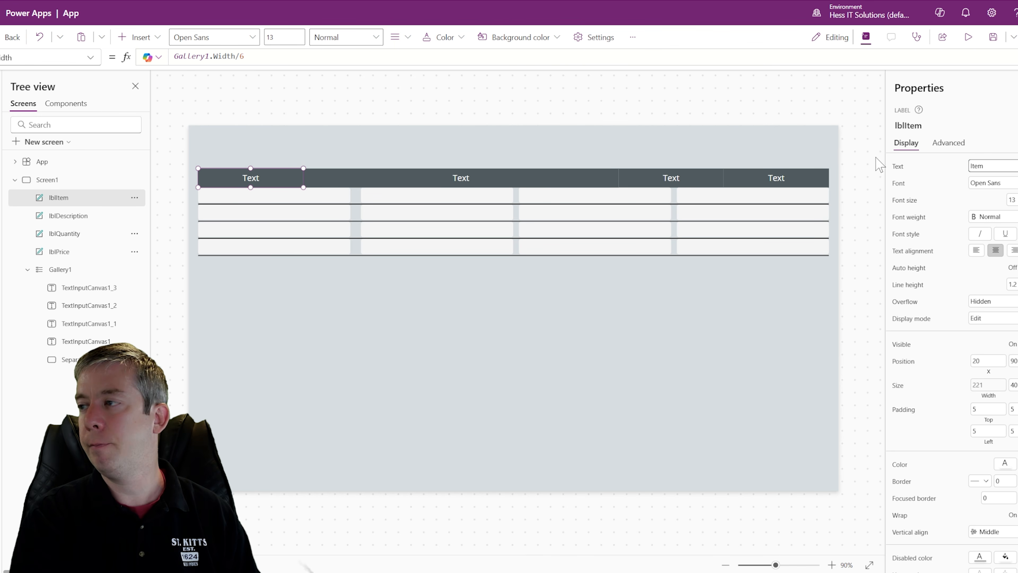
click(407, 179)
drag(992, 166, 926, 168)
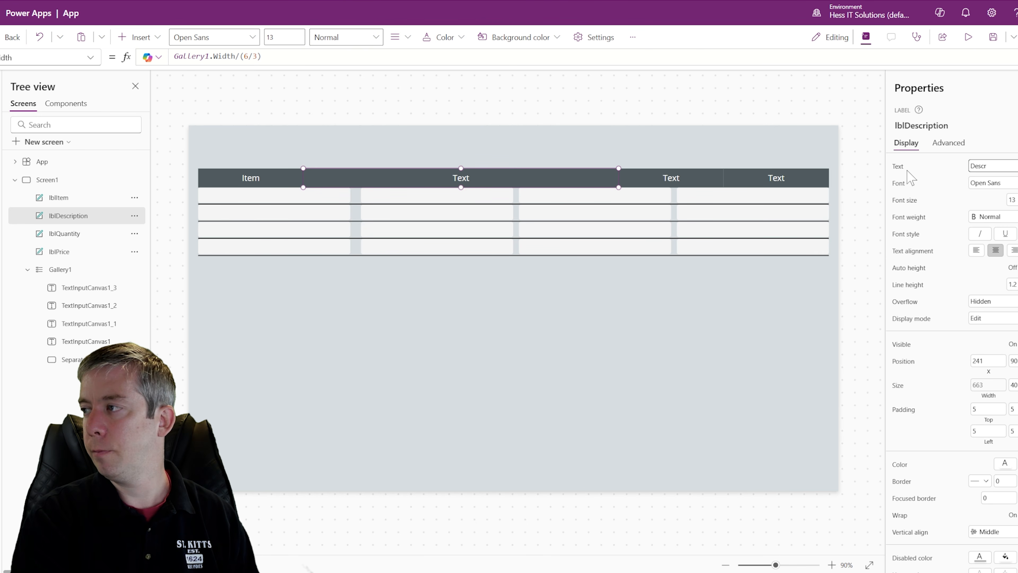
click(717, 183)
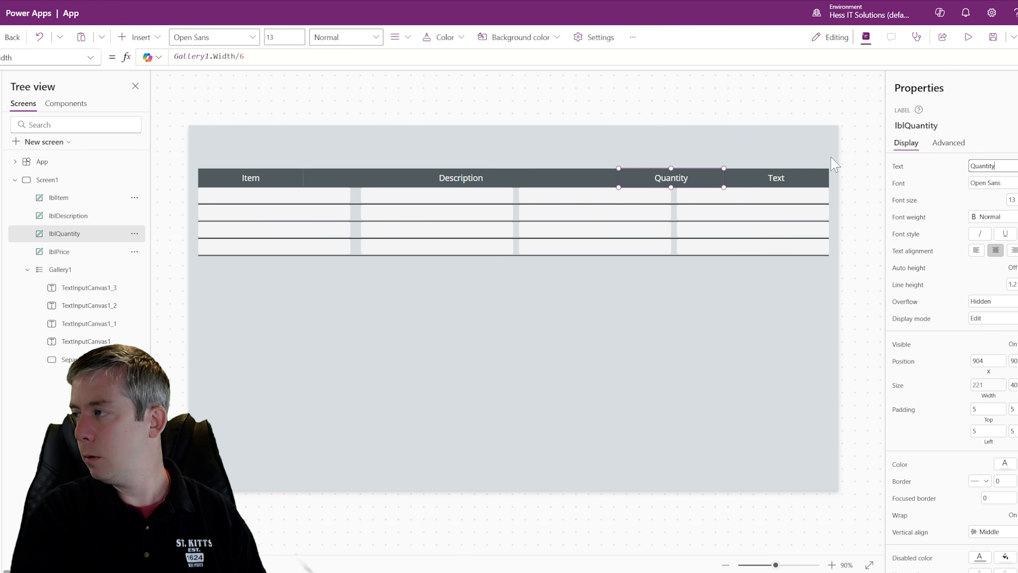
click(744, 181)
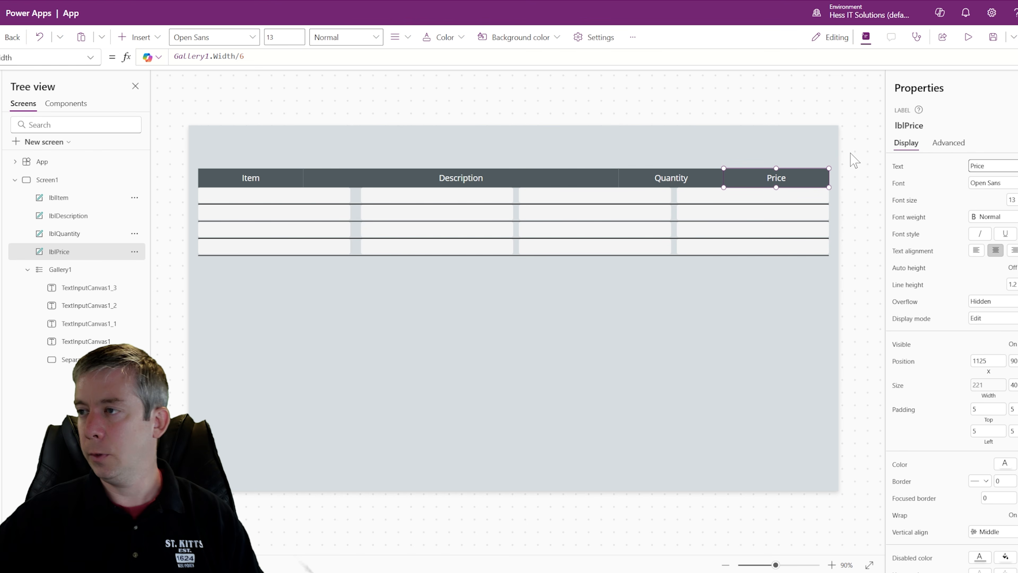
click(414, 124)
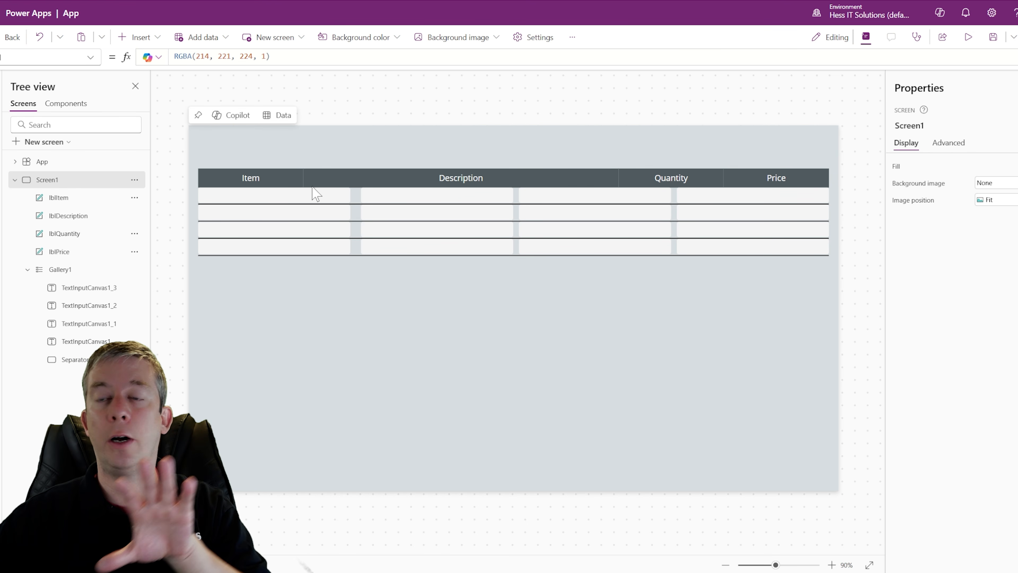
Step: Set the Width formula of the gallery's first text input, under the Item header, to lblItem.Width-4
click(265, 199)
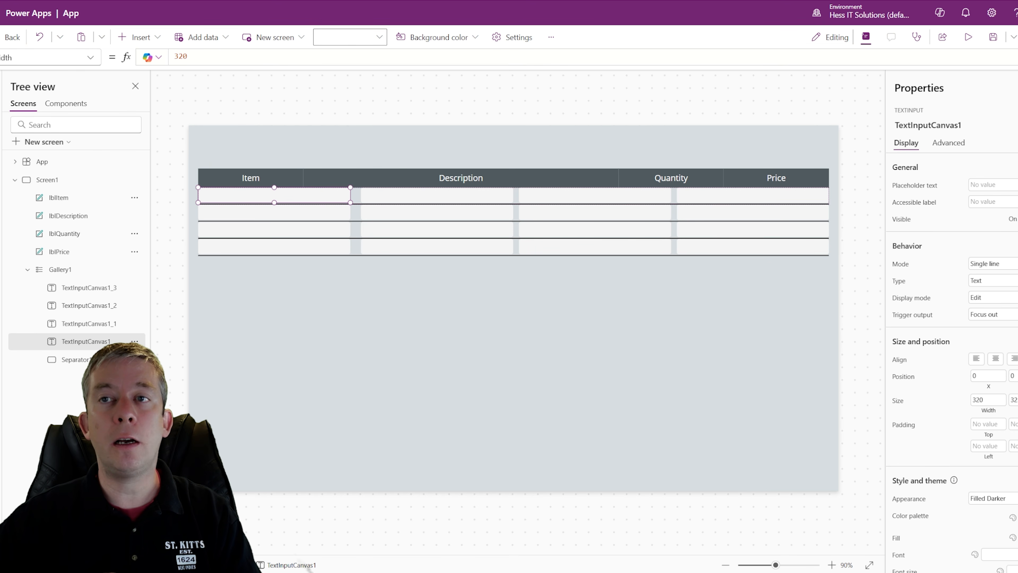
double_click(176, 58)
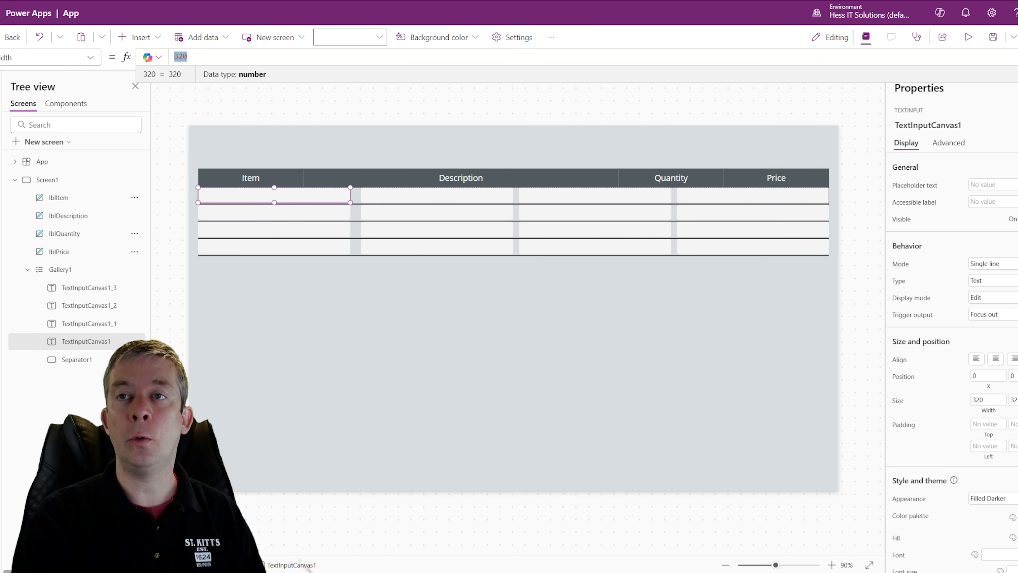
text(lblItem.)
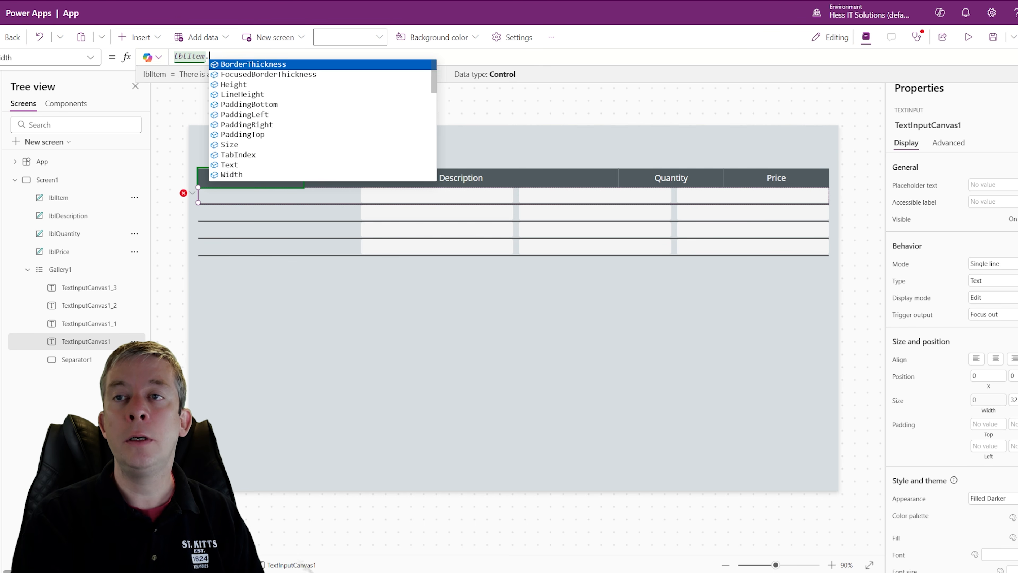
text(Width-)
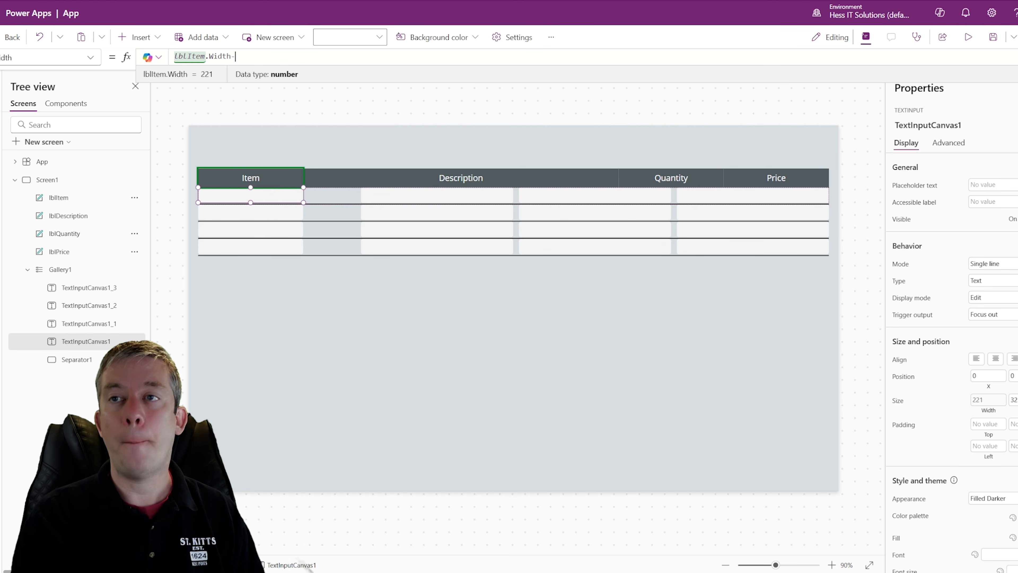
text(4)
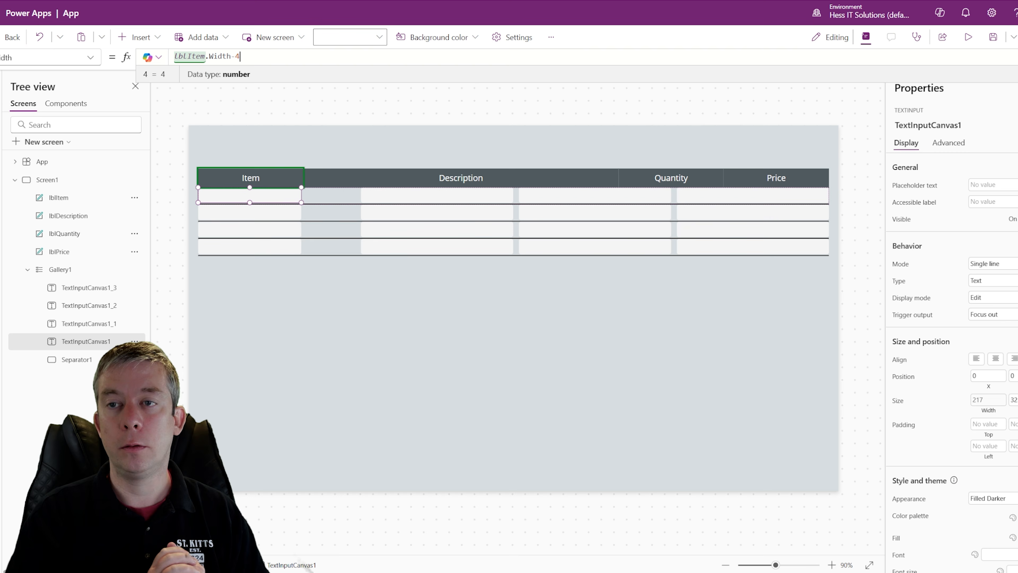
Step: Set the X property of the text input under the Item header to 2
click(92, 58)
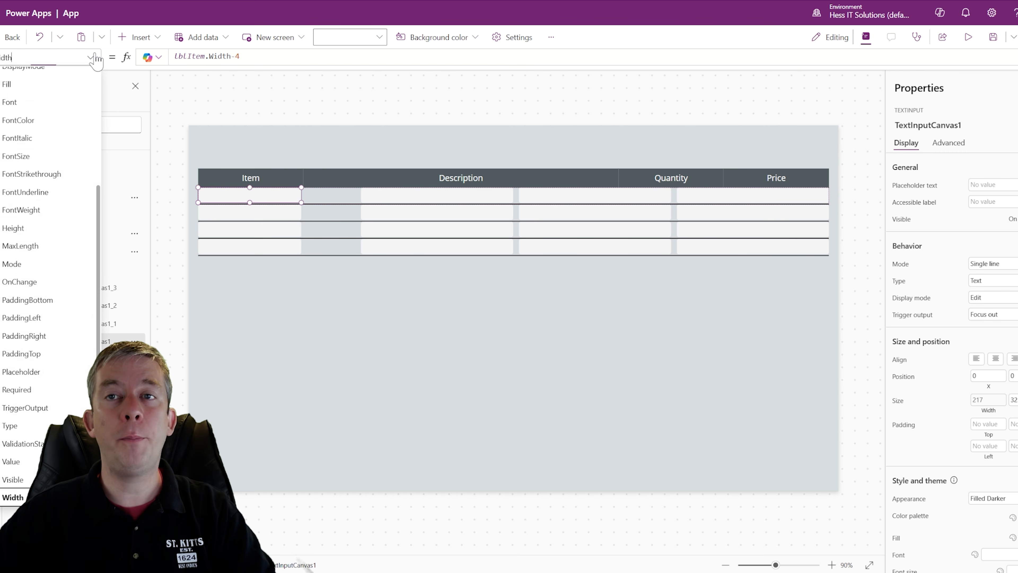
scroll(74, 213, down, 1)
click(52, 478)
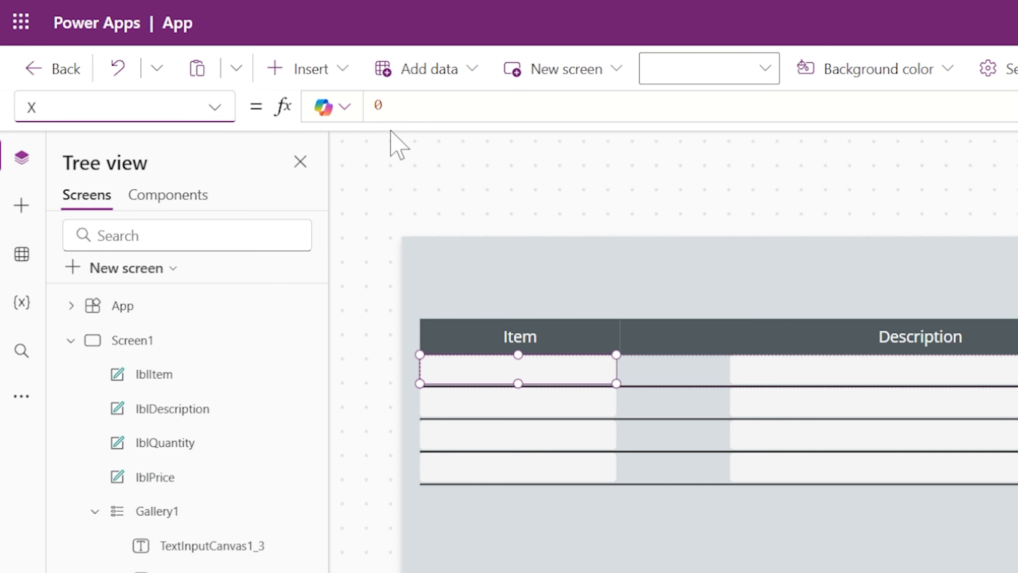
drag(390, 105, 271, 71)
text(2)
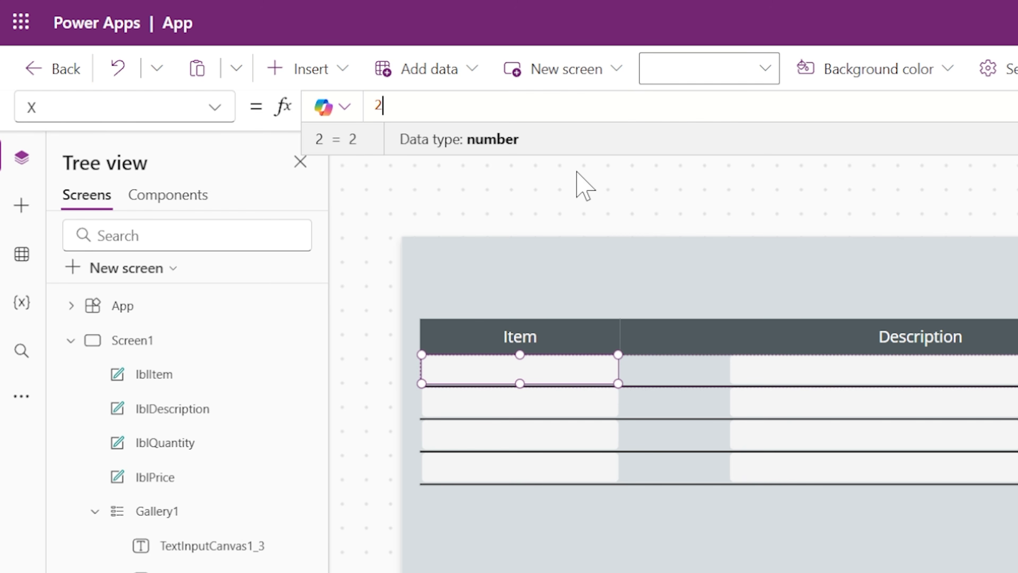
click(577, 172)
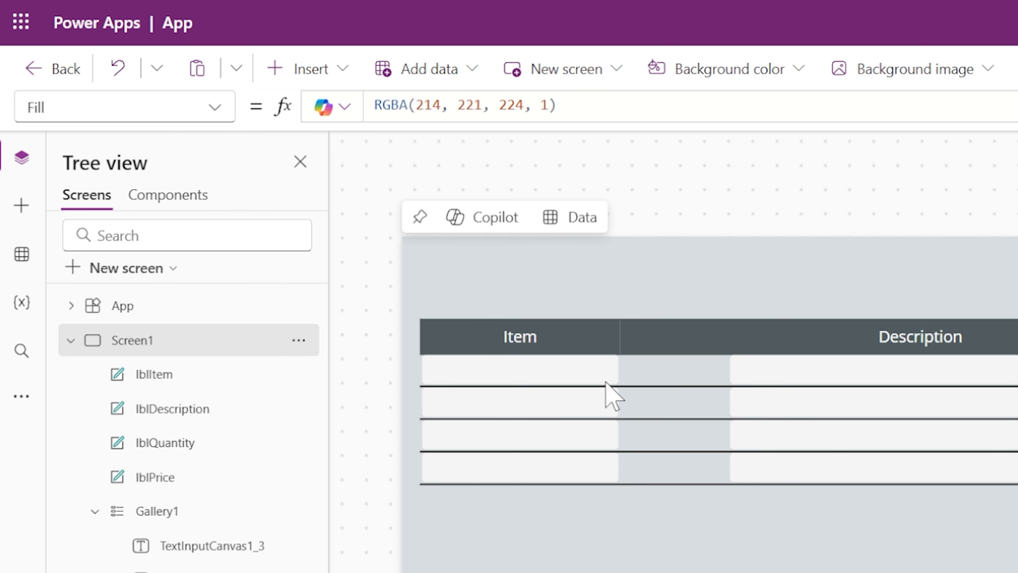
Step: Set Gallery1's TemplateSize to 38 to make its rows slightly taller
click(618, 371)
click(661, 381)
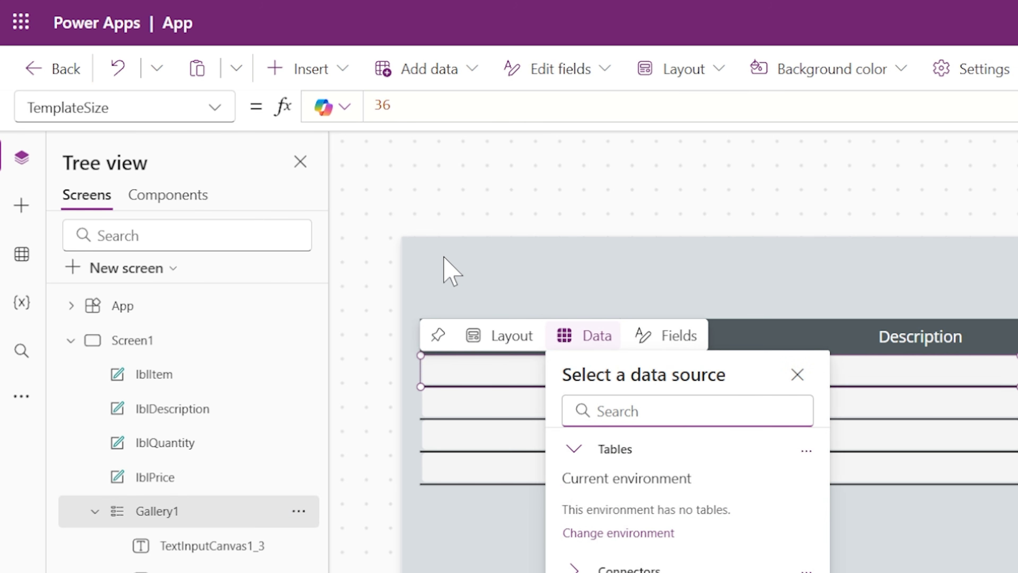
click(443, 258)
click(693, 383)
click(753, 245)
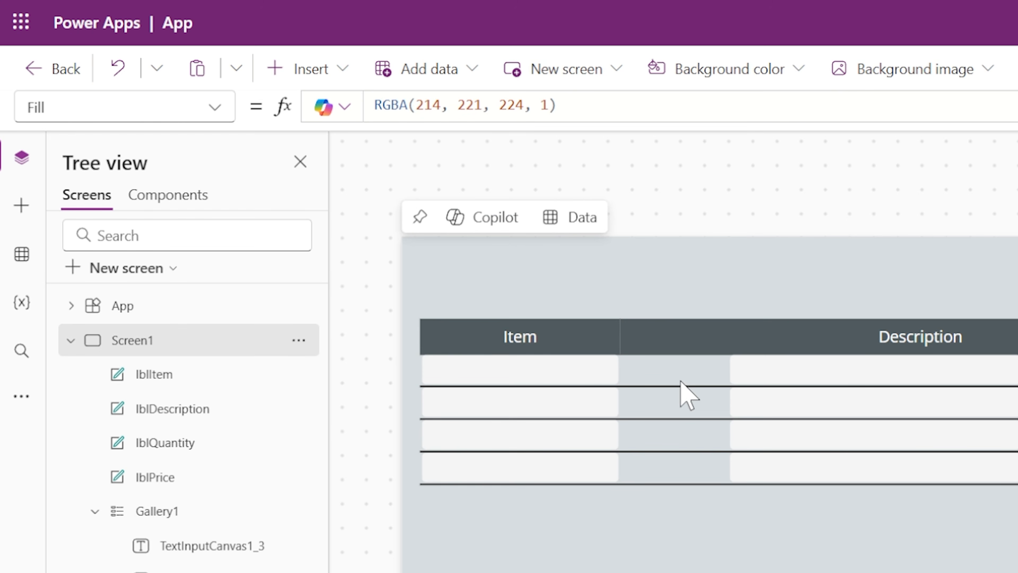
click(681, 385)
double_click(384, 106)
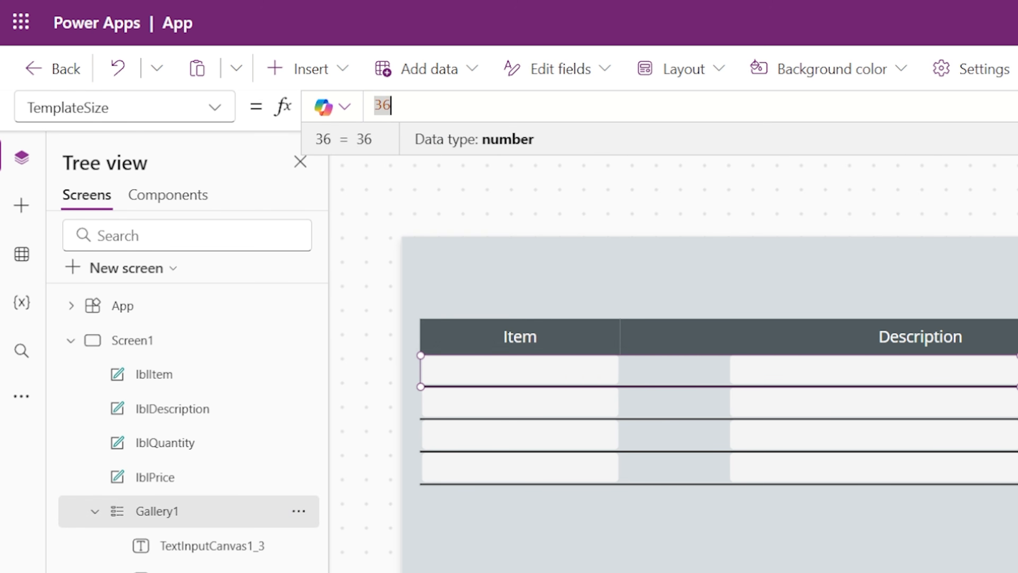
text(38)
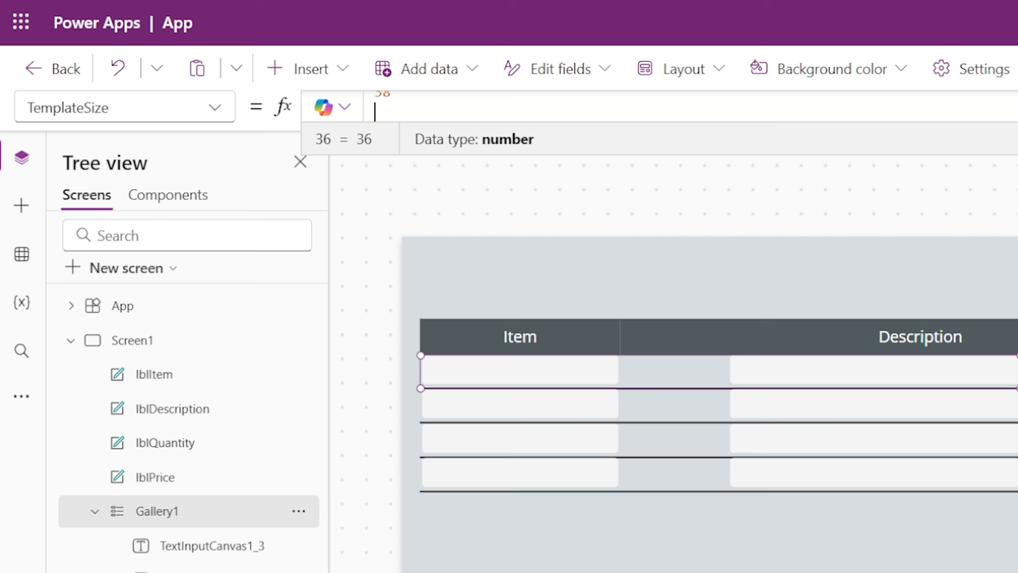
click(476, 283)
Step: Set the Y property of the text input under the Item header to 2
click(457, 379)
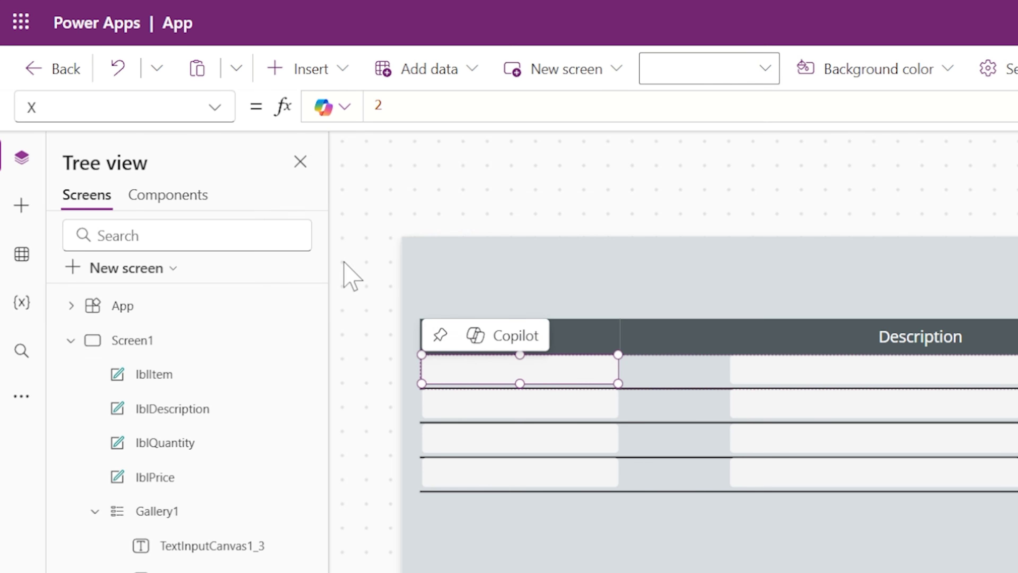
click(224, 108)
scroll(163, 567, down, 1)
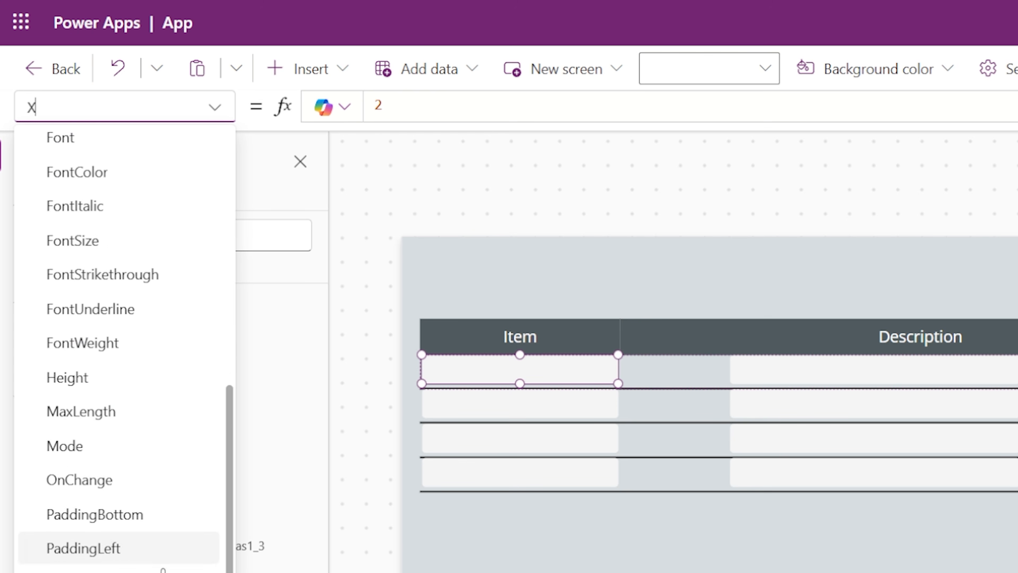
click(162, 571)
drag(385, 106, 374, 106)
text(2)
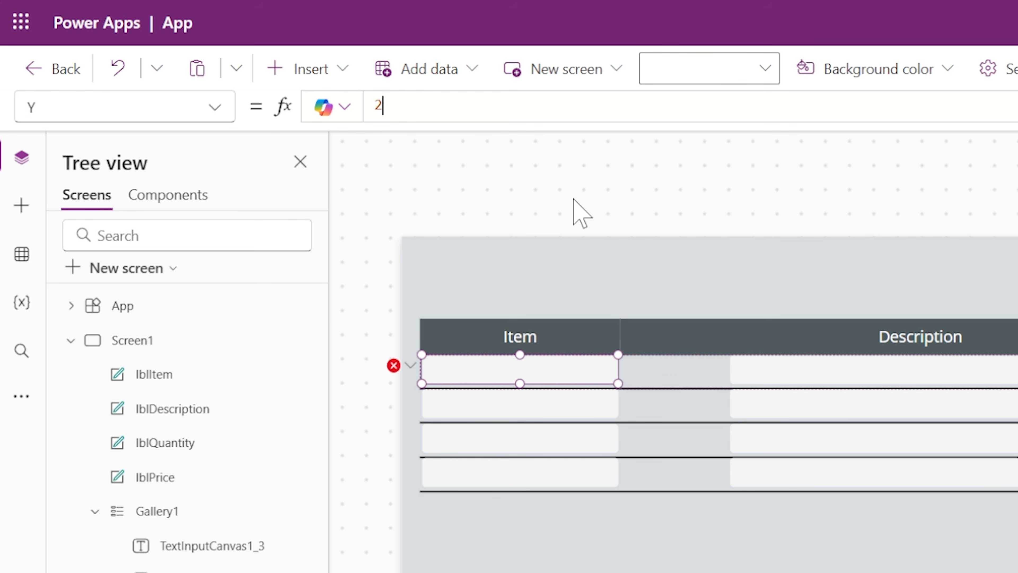
click(577, 257)
Step: Set the Y property of the text input under the Item header to 4
click(554, 373)
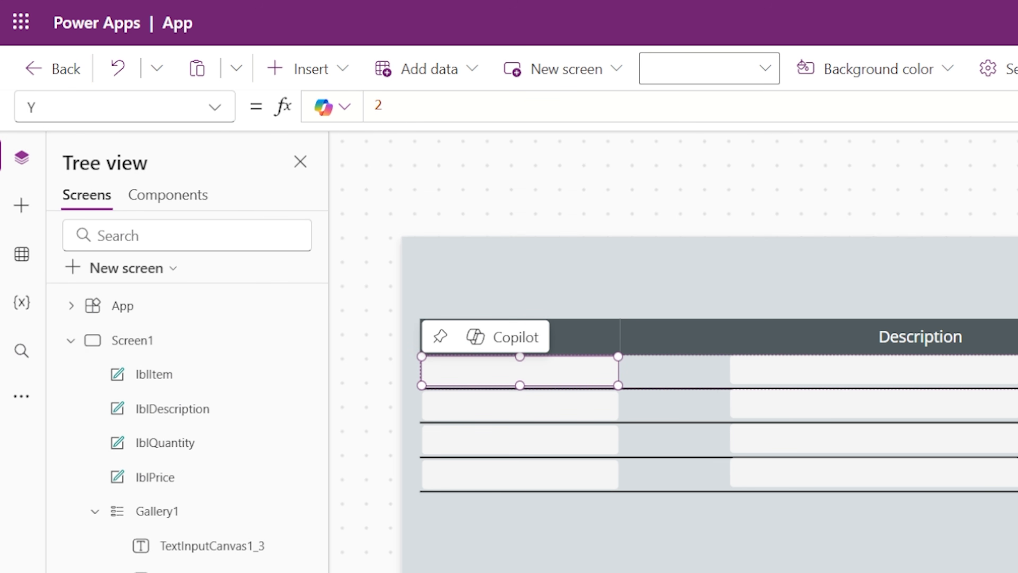
drag(386, 105, 374, 106)
text(4)
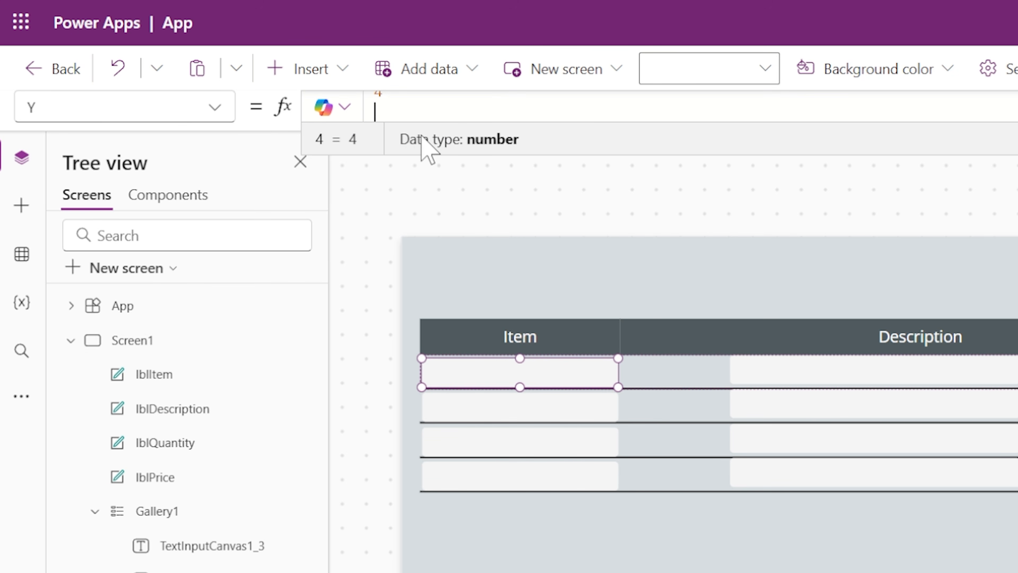
click(550, 201)
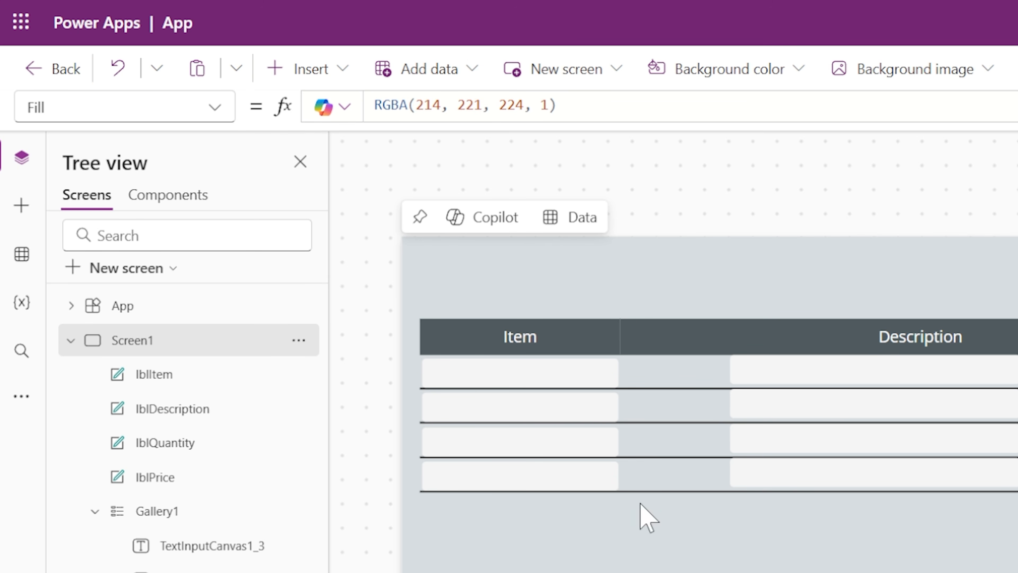
Step: Set the BorderRadius property of the text input under the Item header to 2
scroll(673, 351, up, 5)
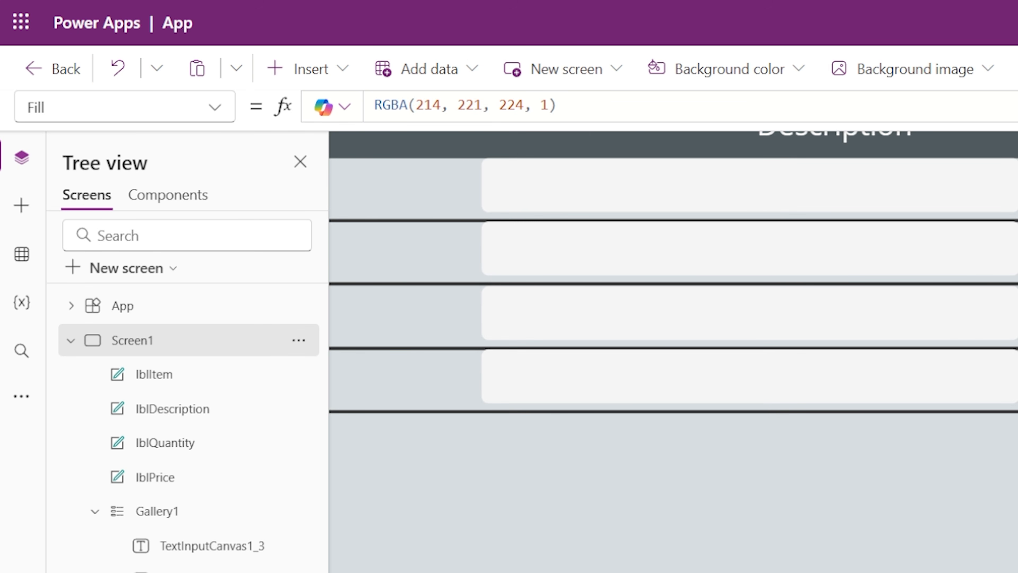
scroll(647, 464, down, 5)
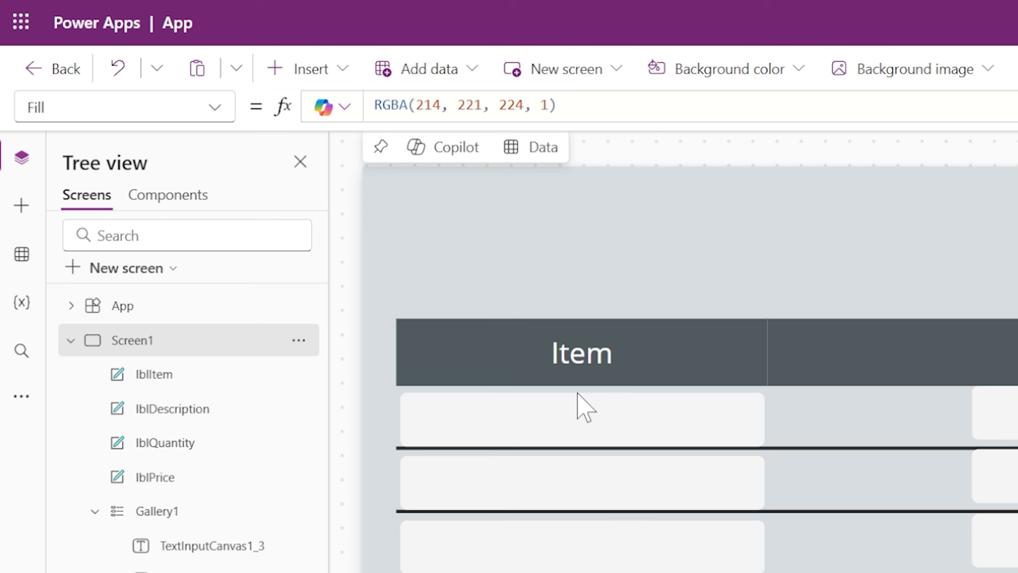
click(687, 428)
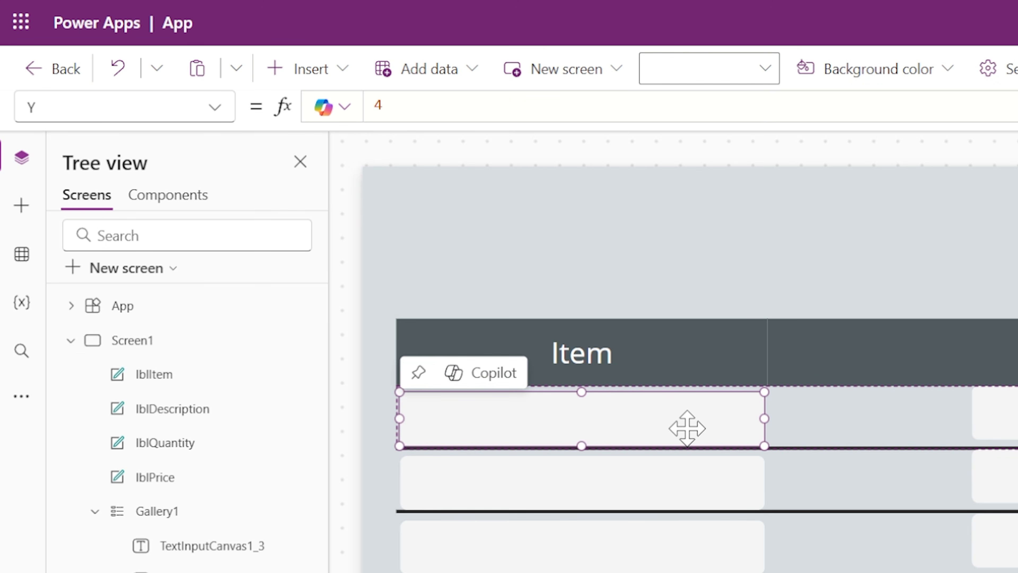
click(204, 114)
scroll(125, 538, up, 10)
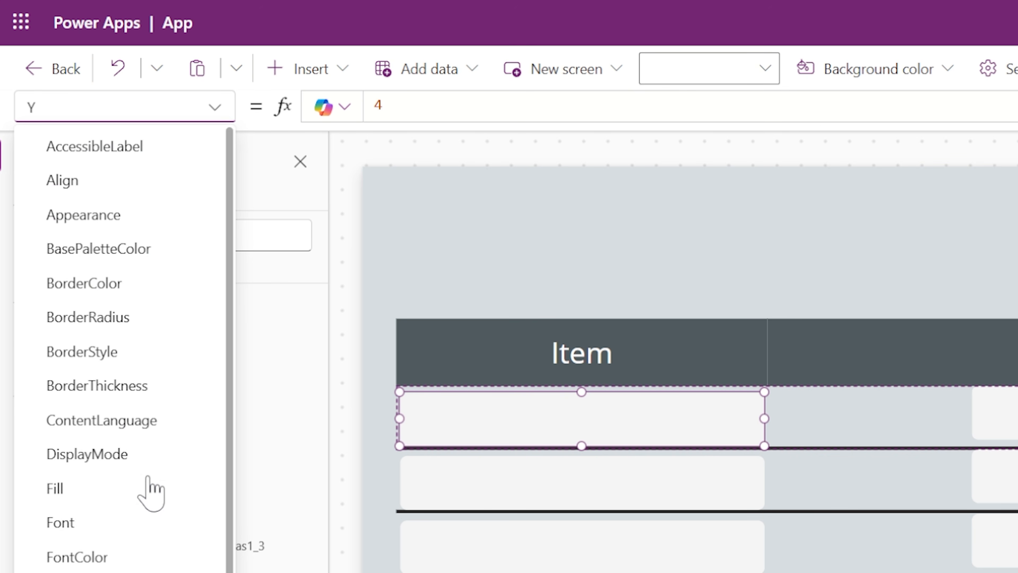
click(98, 319)
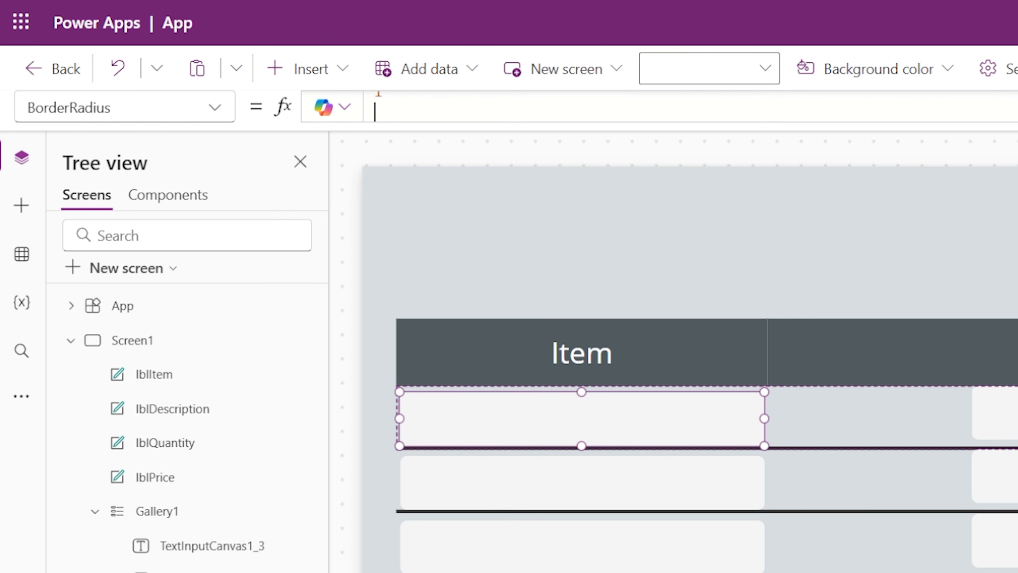
click(683, 217)
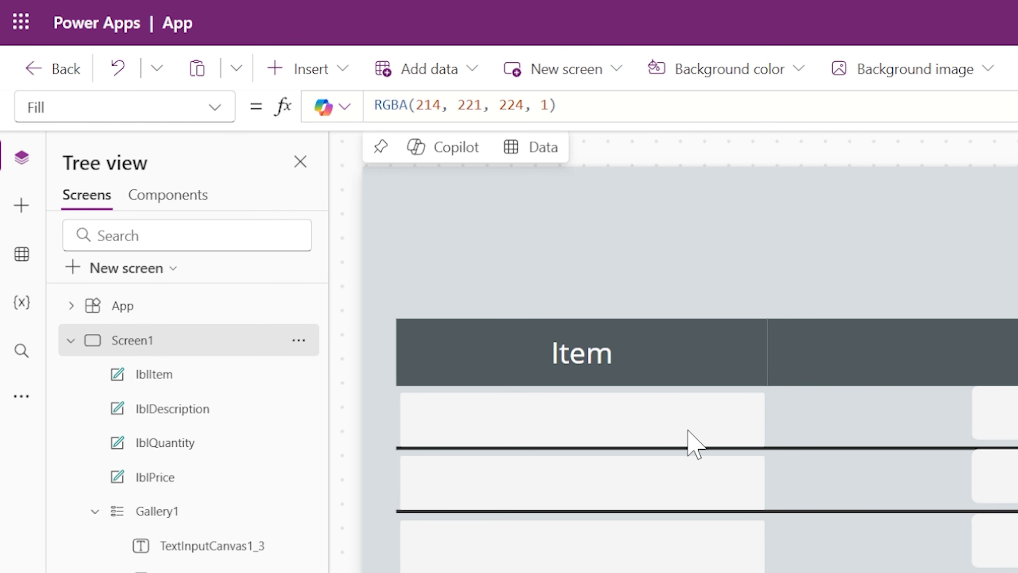
click(537, 401)
drag(465, 106, 335, 88)
text(2)
key(Return)
key(BackSpace)
click(682, 250)
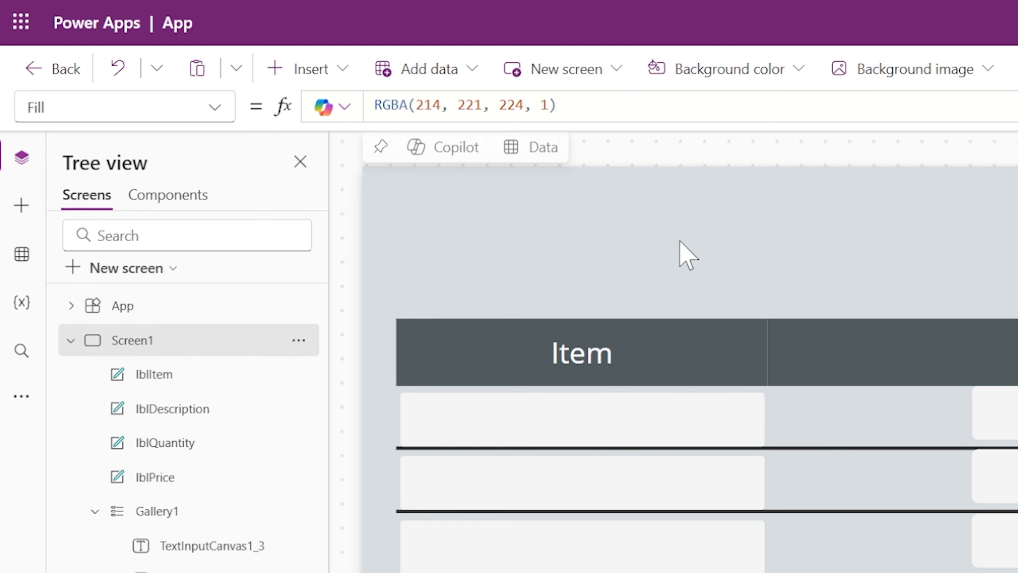
Step: Move the second text input directly beside the Item column's input, at about X 219 and Y 4
click(704, 416)
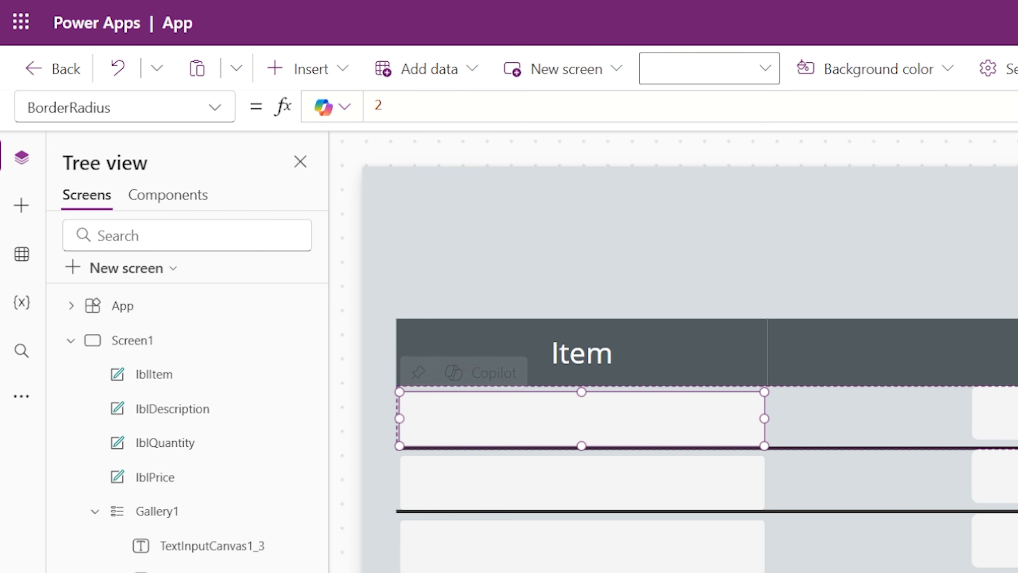
click(1004, 421)
drag(1005, 424, 881, 427)
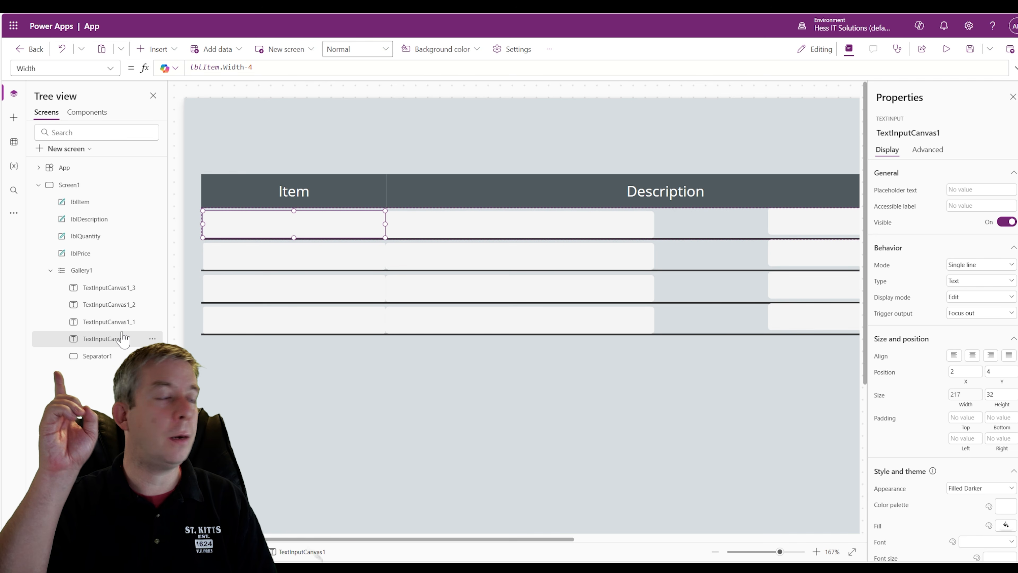
Step: Rename TextInputCanvas1 as txtItem and TextInputCanvas1_1 as txtDescription
click(152, 339)
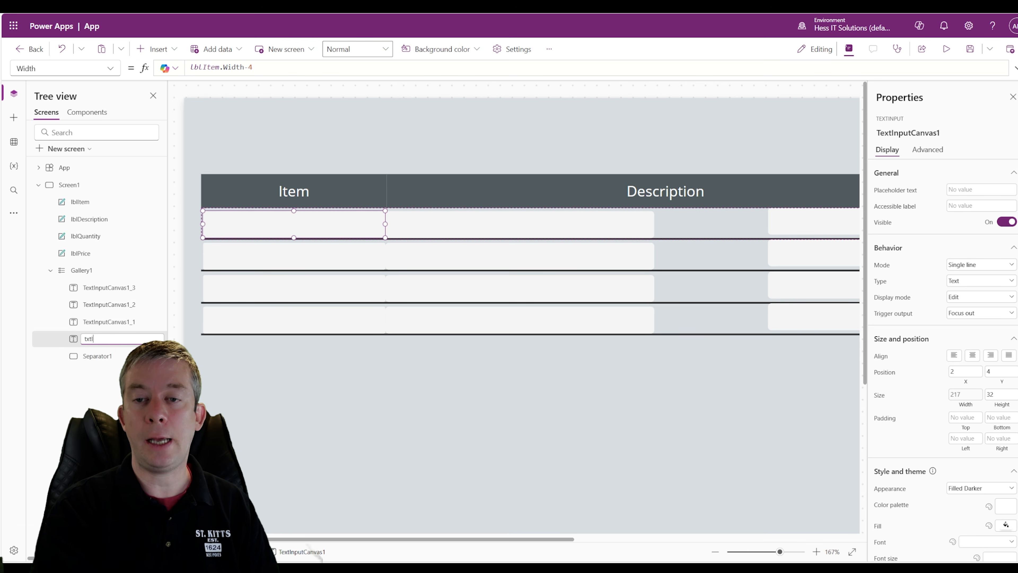
click(152, 322)
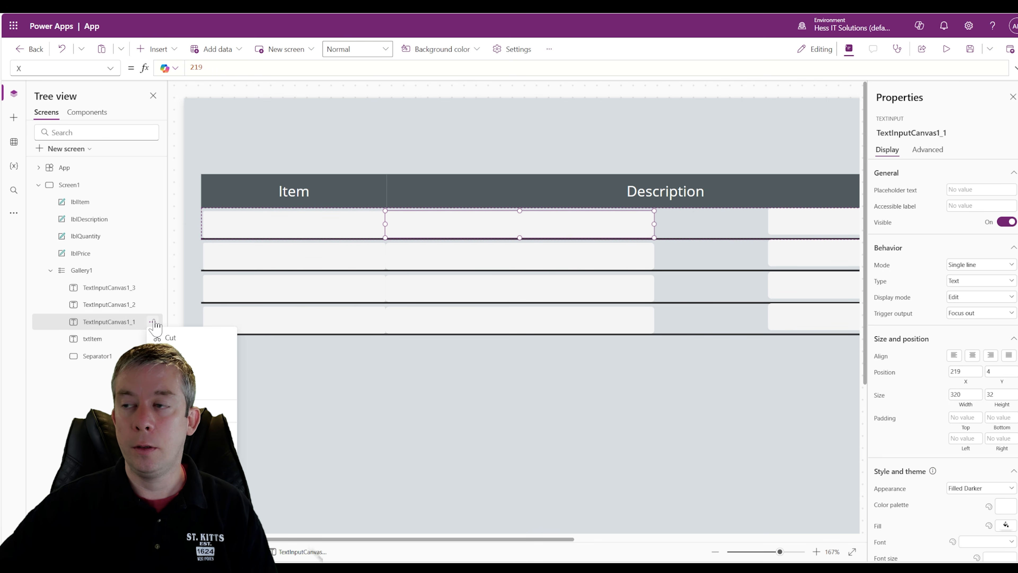
click(175, 412)
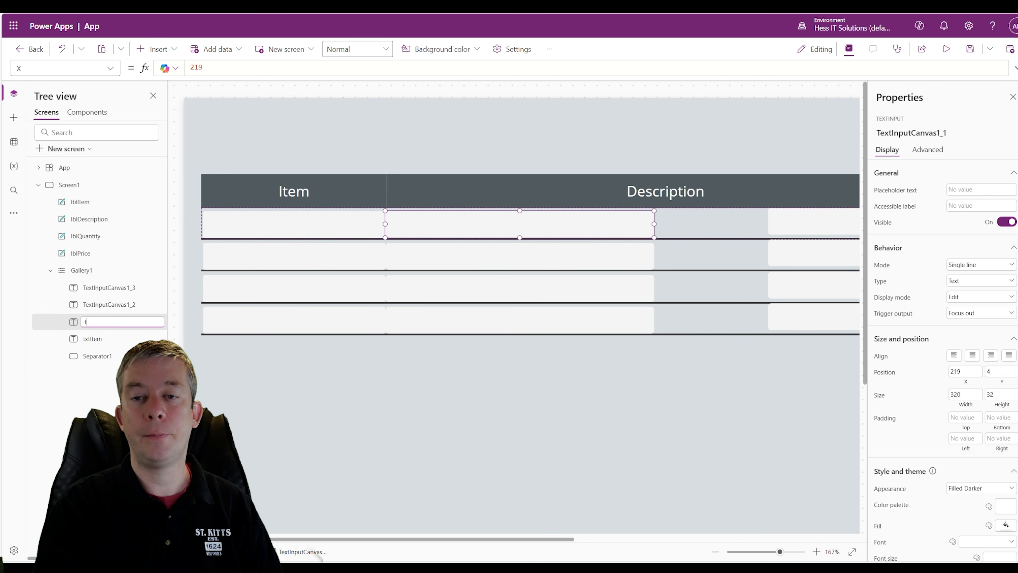
text(txtDescriptio)
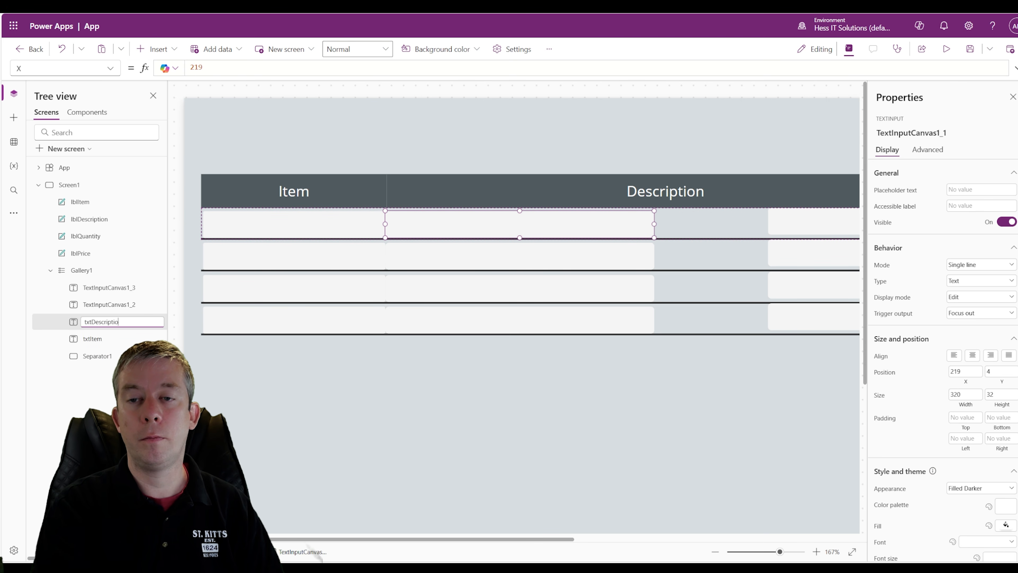
text(n)
key(Return)
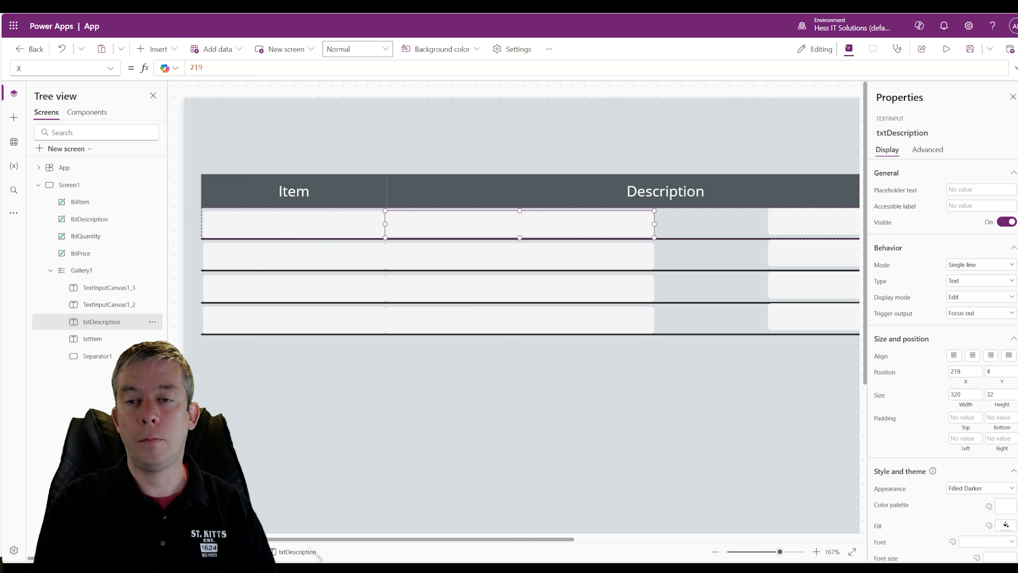
Step: Rename TextInputCanvas1_2 as txtQuantity and TextInputCanvas1_3 as txtPrice
click(152, 304)
click(213, 395)
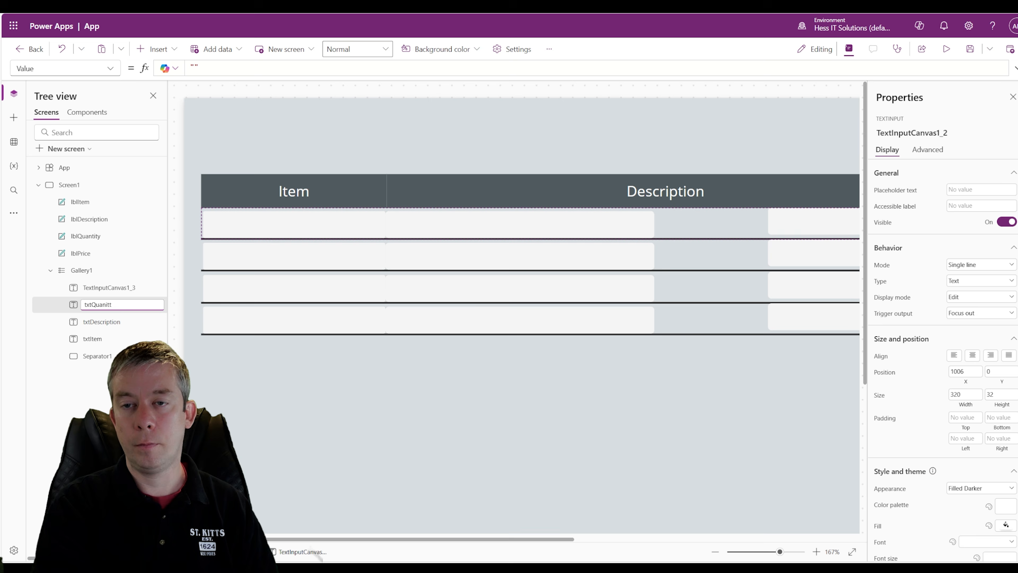
text(txtQuantity)
key(Return)
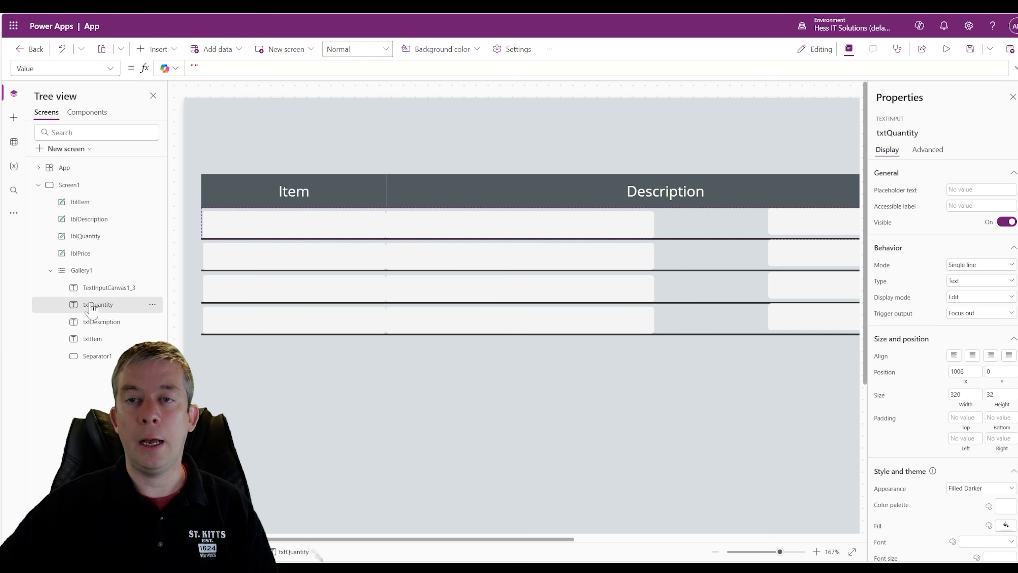
click(152, 287)
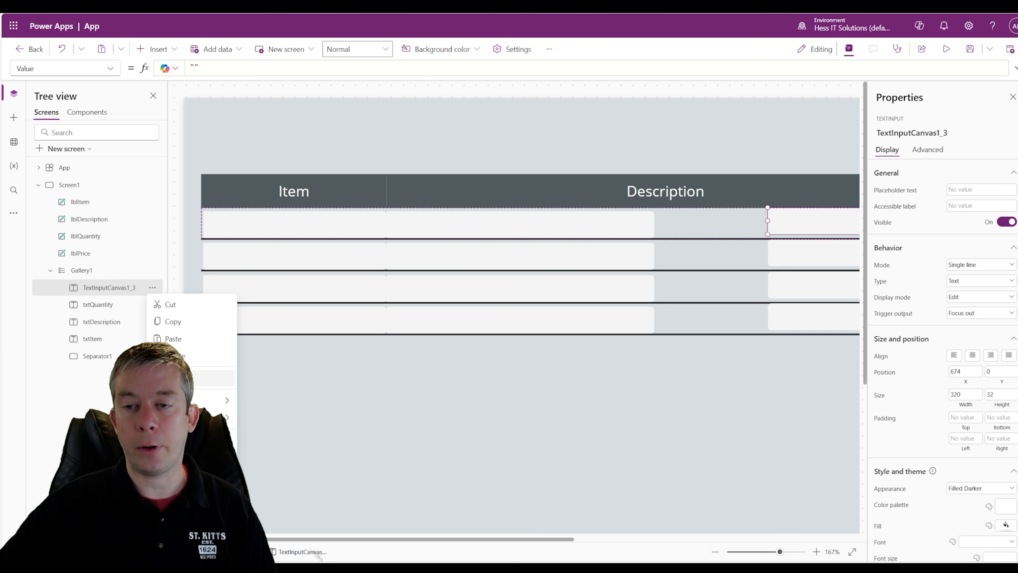
click(212, 377)
text(txtPrice)
key(Return)
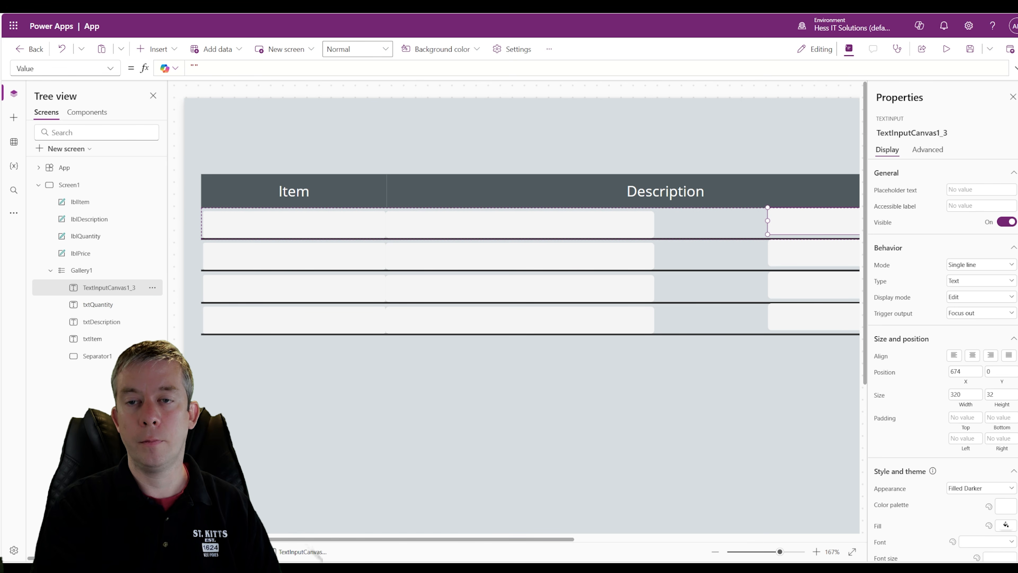
Step: Set the X property of txtDescription to the formula txtItem.Width+2
click(448, 225)
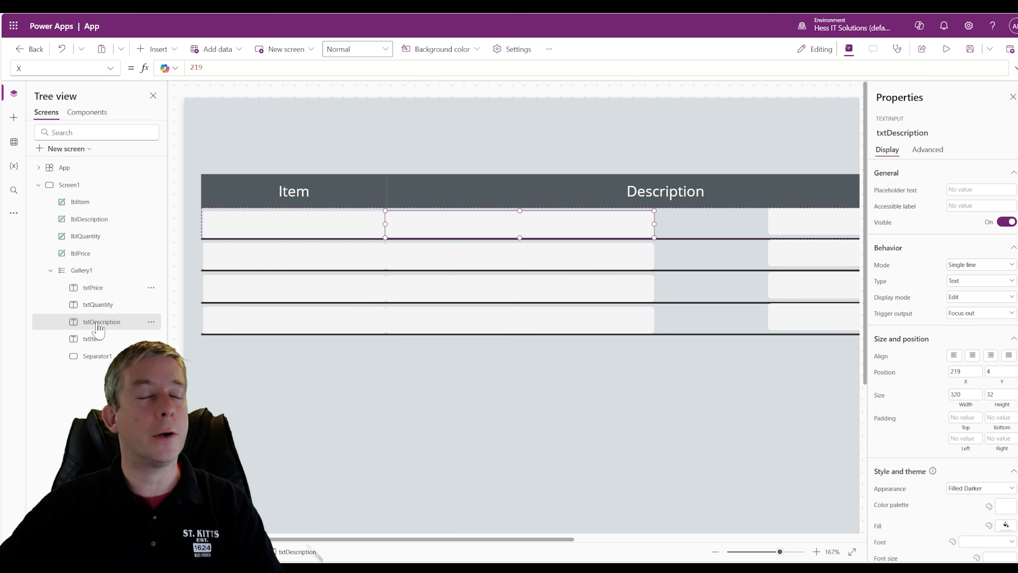
drag(212, 68, 156, 66)
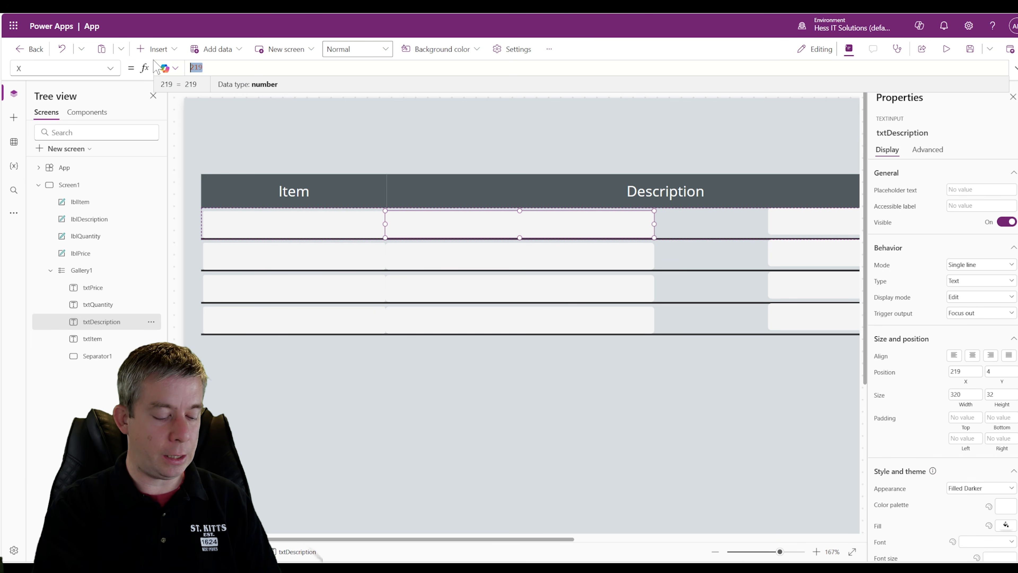
text(txtItem)
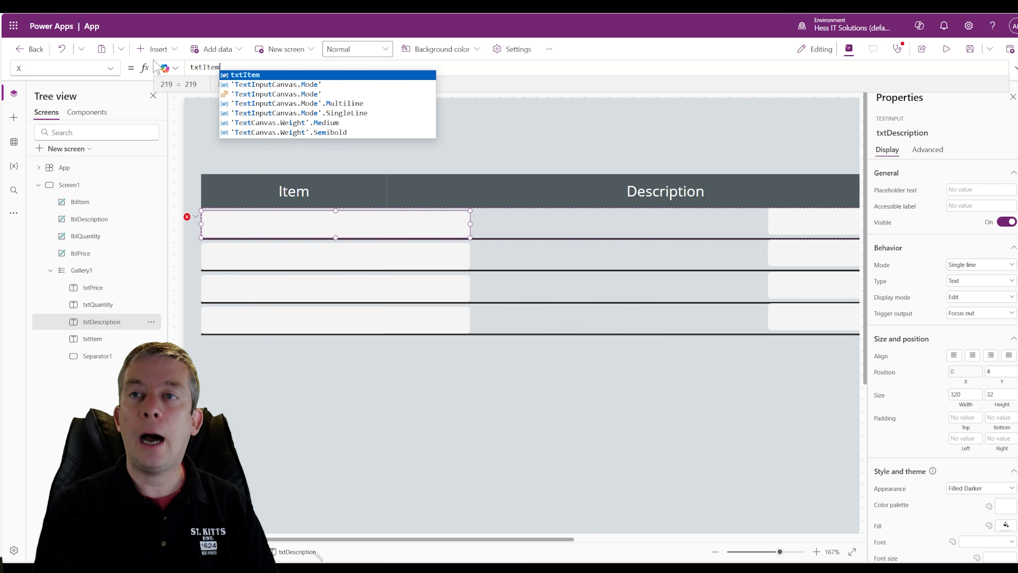
text(.Width+2)
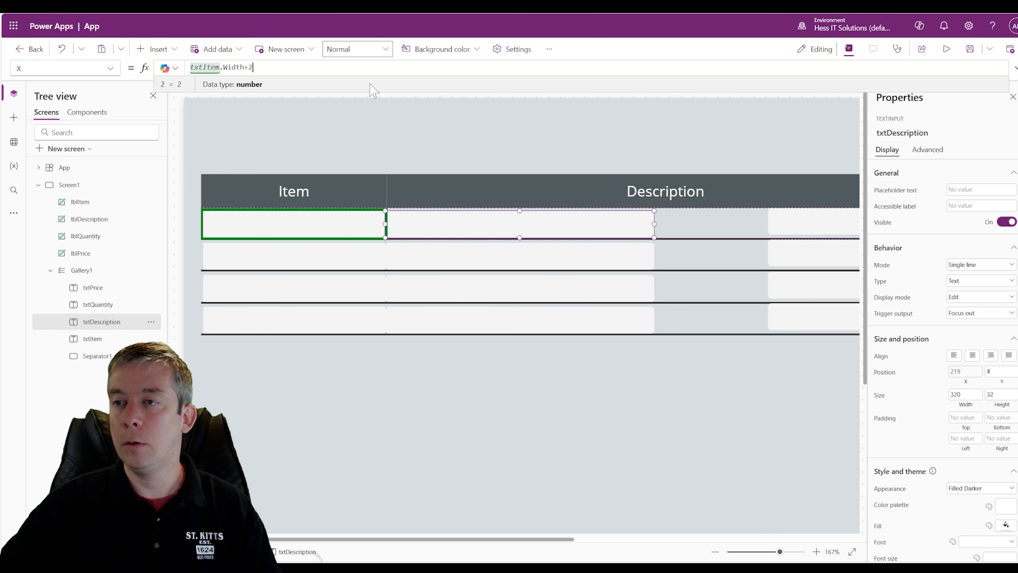
click(439, 171)
click(420, 228)
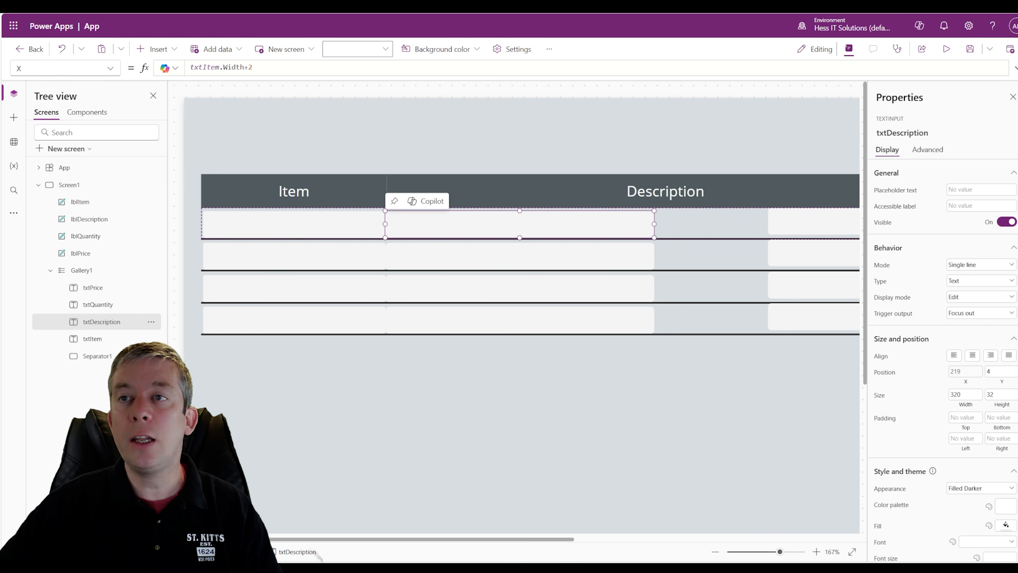
Step: Increase the offset in txtDescription's X formula so that it reads txtItem.Width+4
click(281, 69)
key(BackSpace)
text(4)
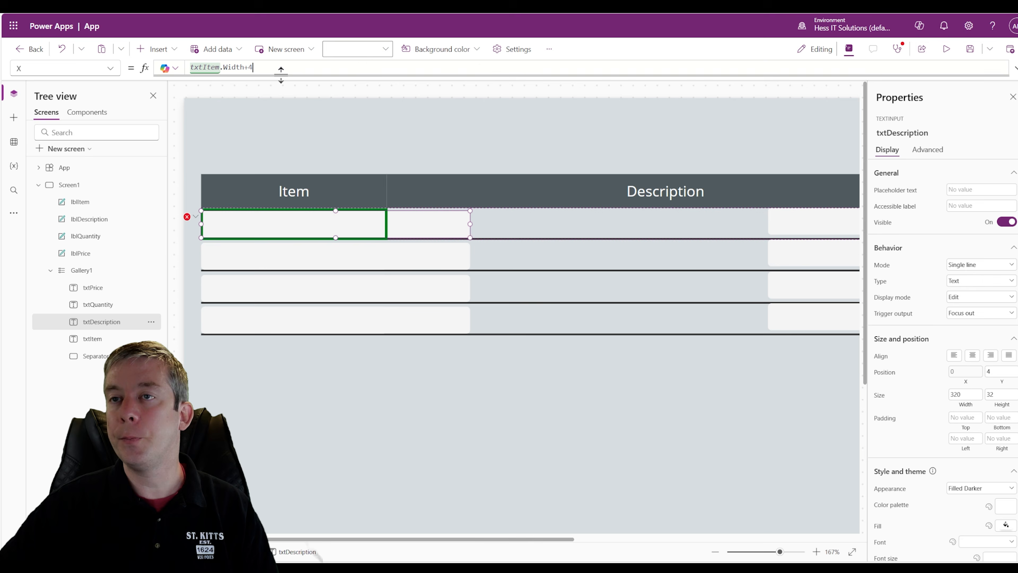
click(440, 141)
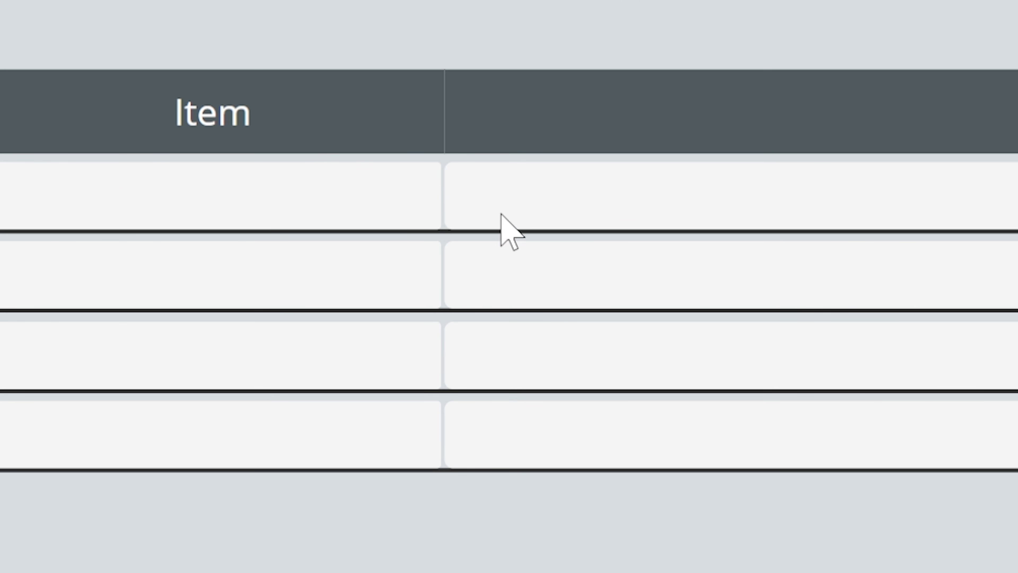
Step: Set the Width property of txtDescription to the formula lblDescription.Width-2
click(507, 207)
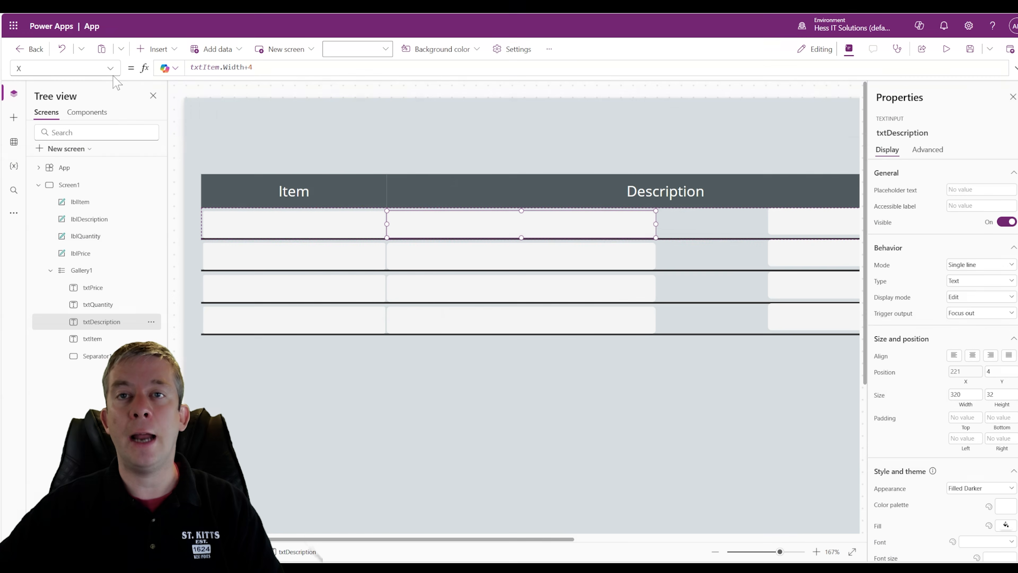
click(110, 69)
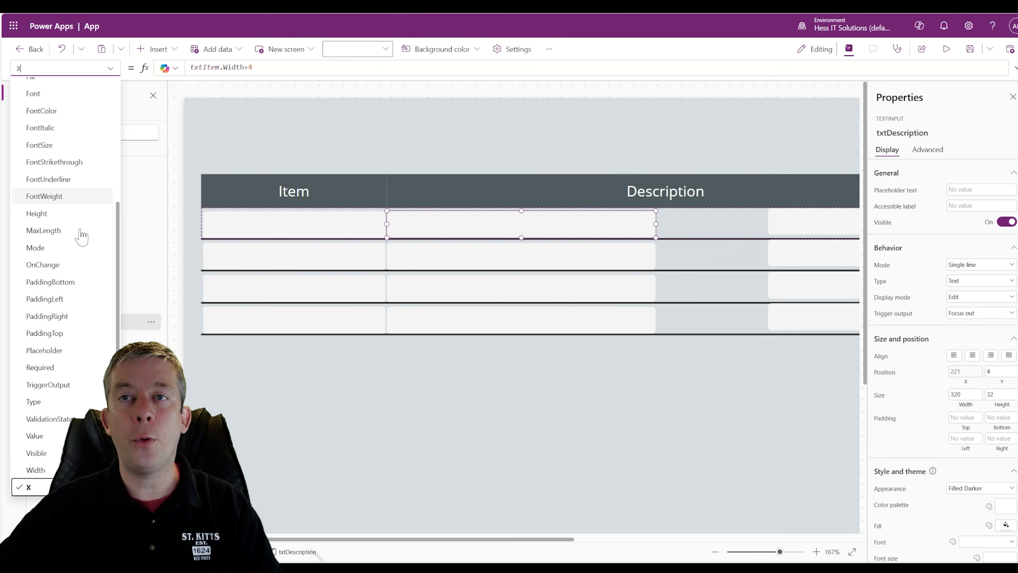
scroll(78, 281, down, 1)
click(45, 452)
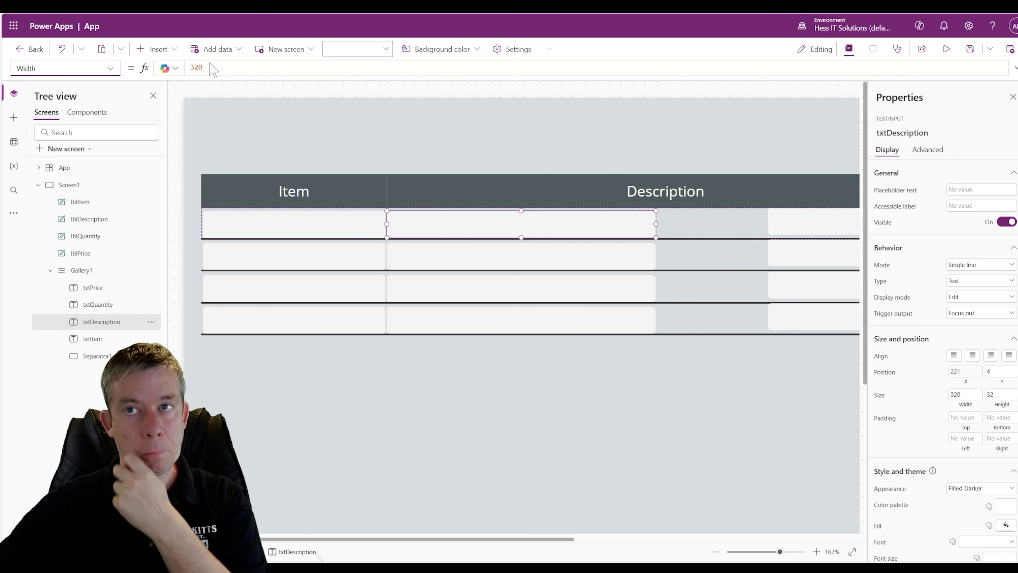
drag(209, 68, 189, 69)
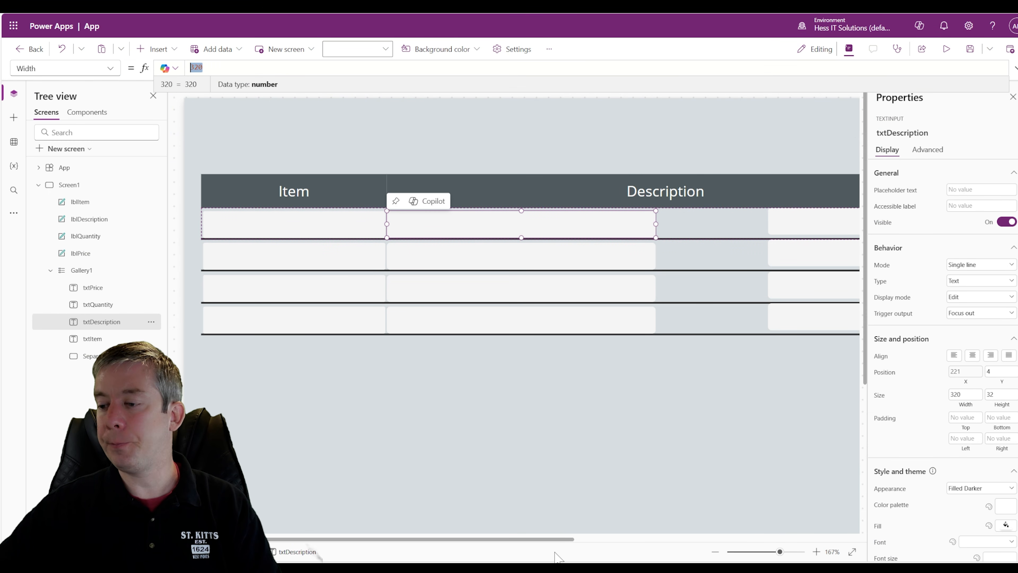
drag(545, 542, 606, 541)
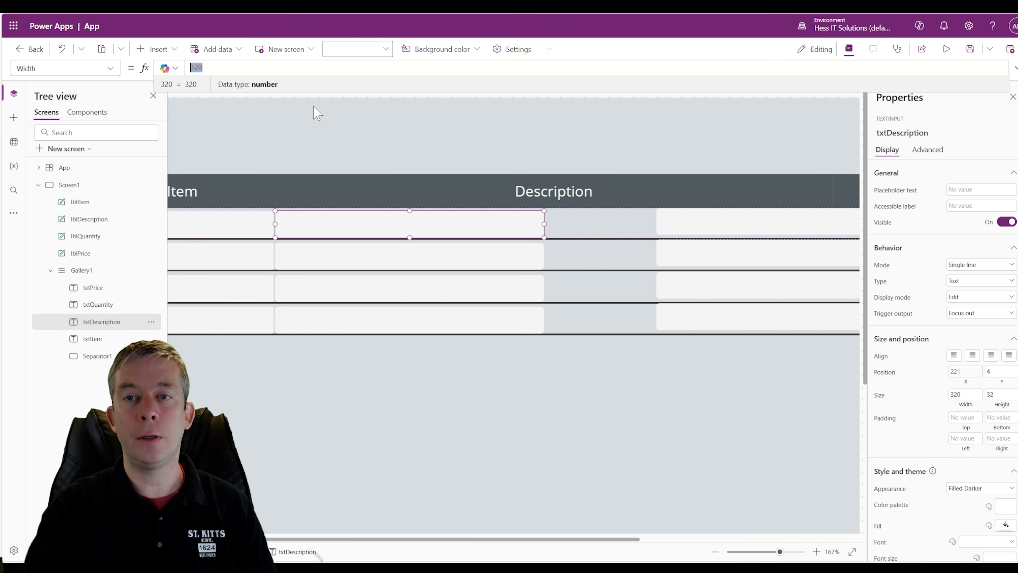
text(Descri)
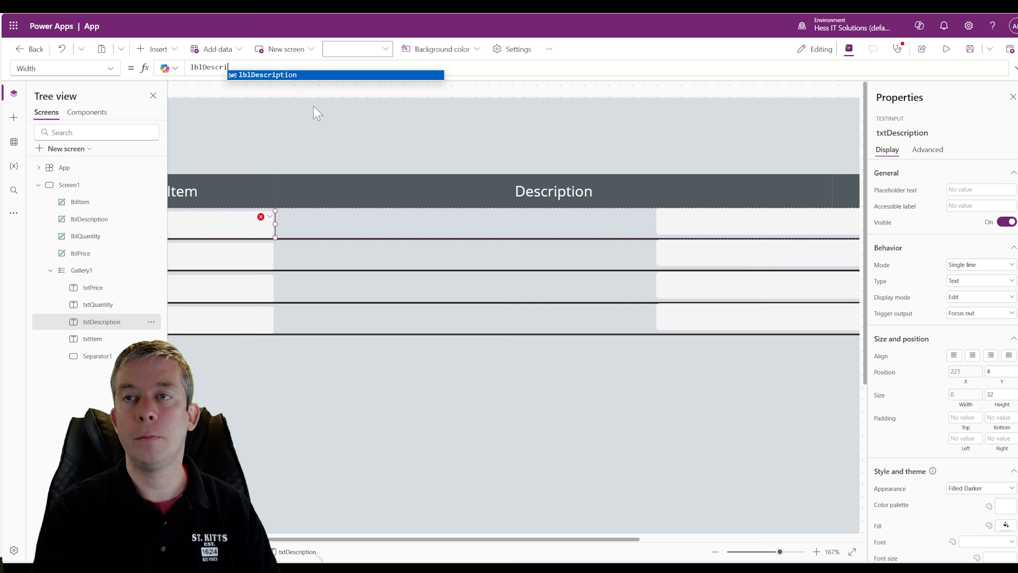
text(ption.)
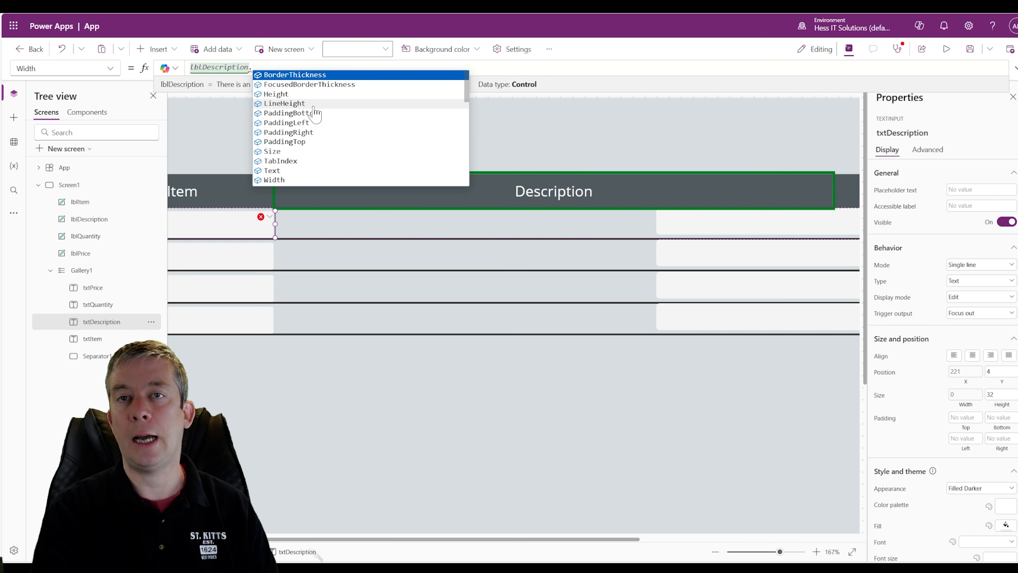
text(width)
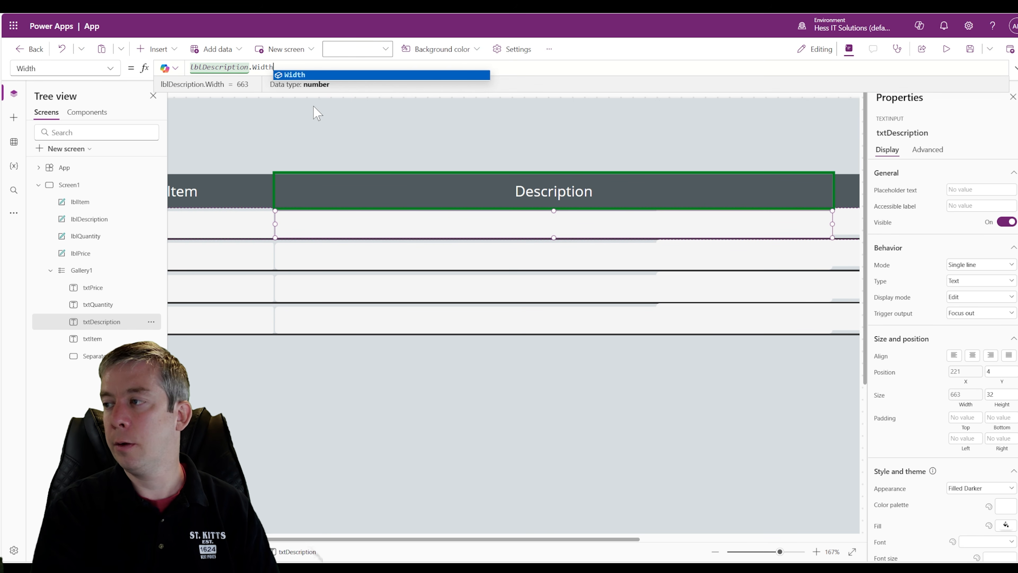
text(-4)
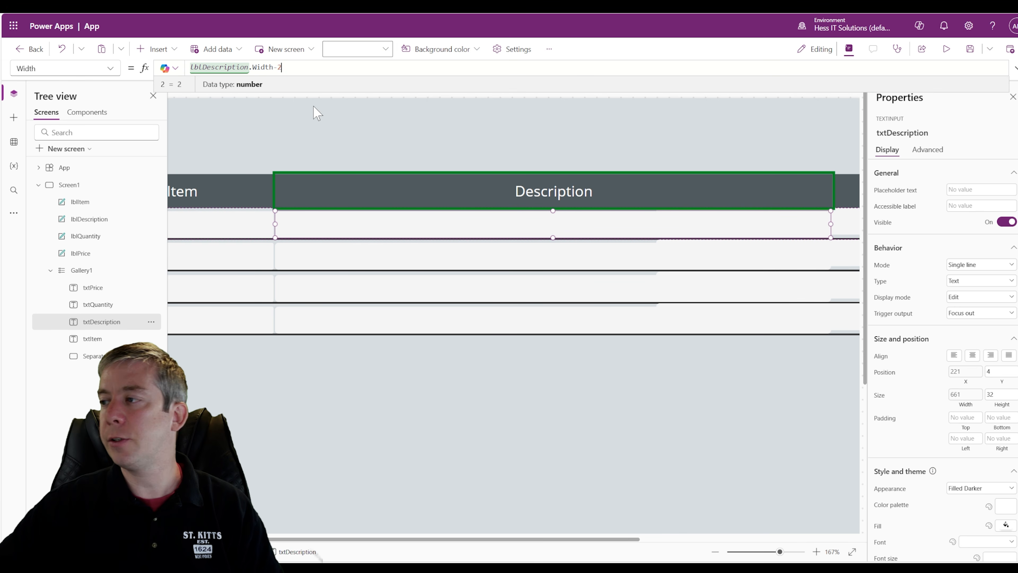
Step: Narrow txtQuantity from its inner edge to about 127 wide and move txtPrice beneath the Quantity header
drag(521, 544, 780, 554)
click(503, 221)
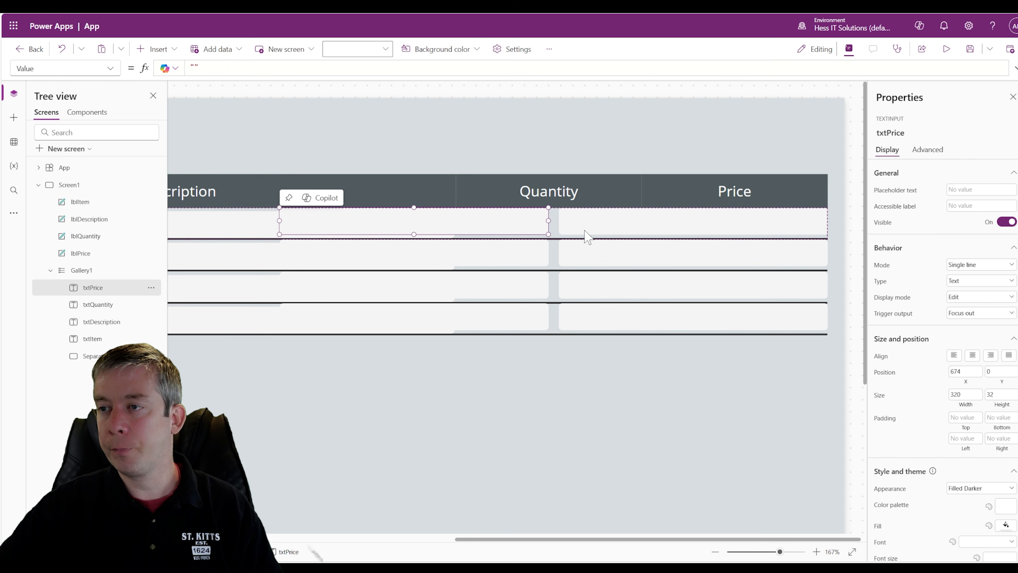
click(610, 228)
drag(559, 222, 720, 223)
click(589, 221)
drag(590, 221, 627, 230)
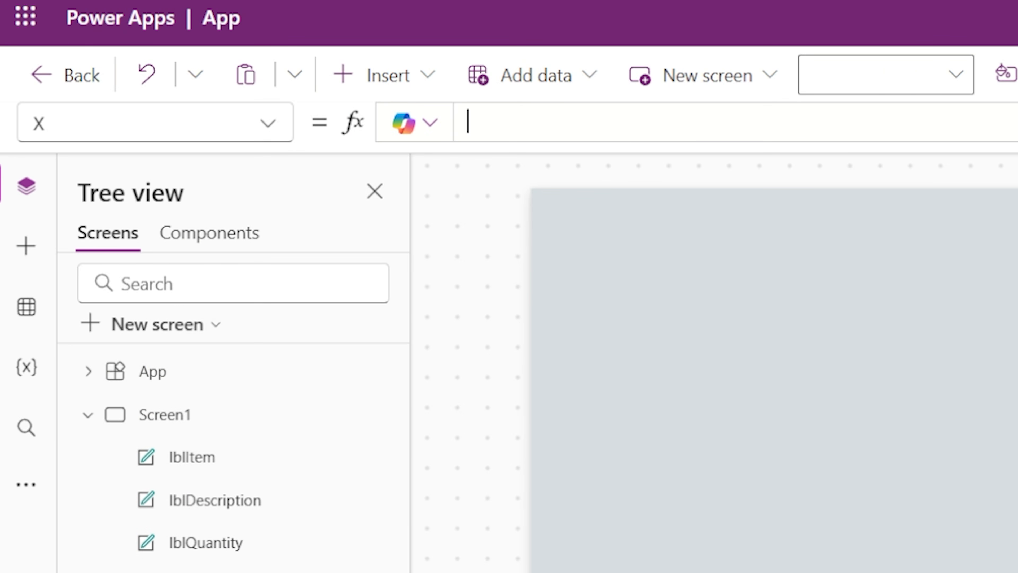
Step: Set the X property of txtPrice to the formula txtItem.Width+txtDescription.Width+6
text(xtItem.)
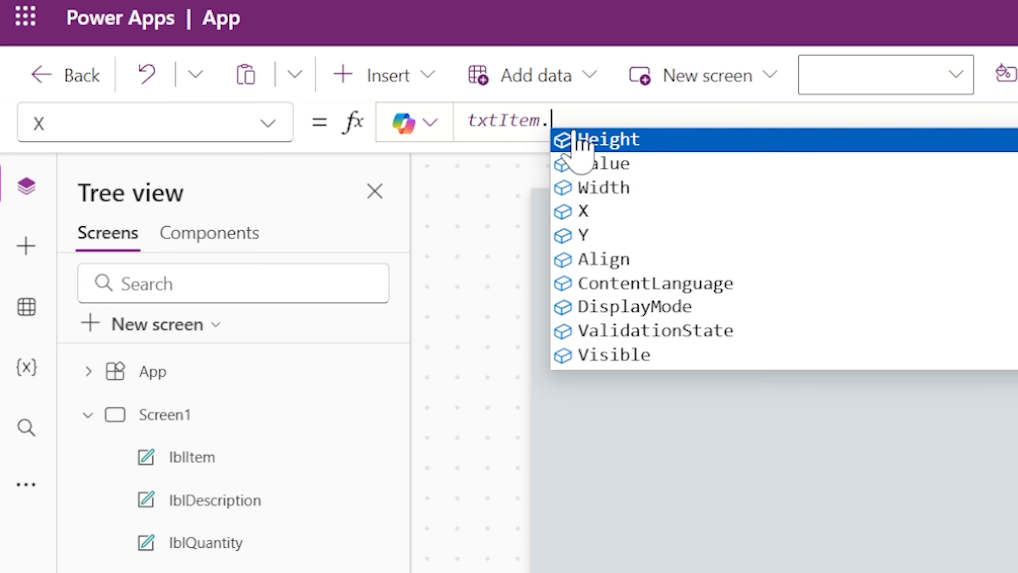
text(Width+)
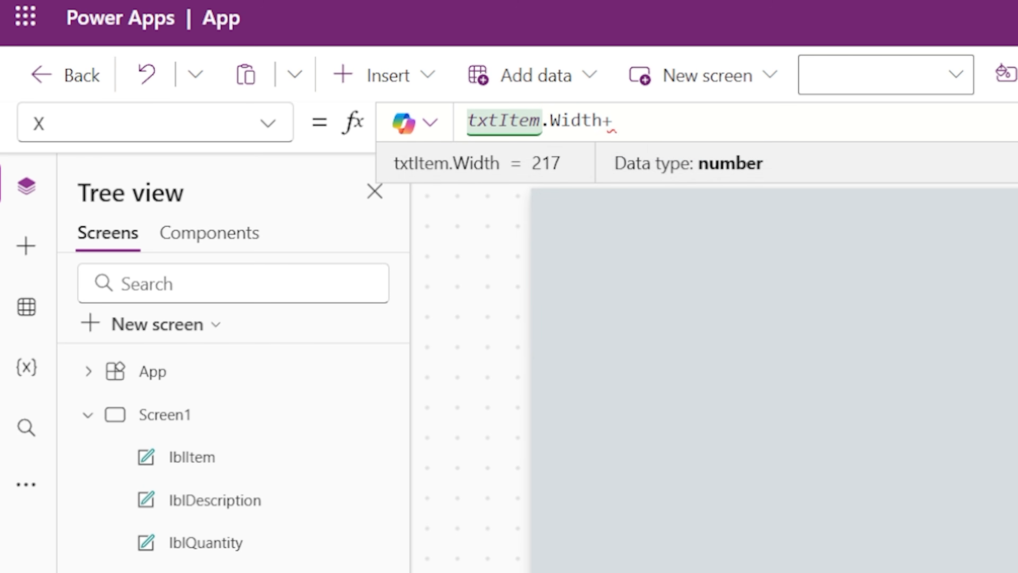
text(txtDescriptoin)
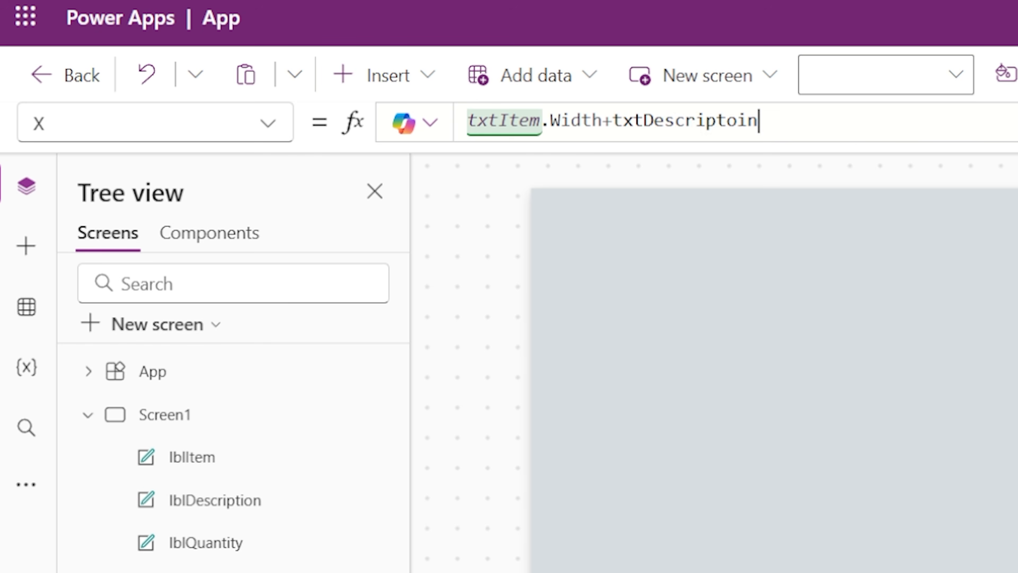
key(BackSpace)
text(ion.)
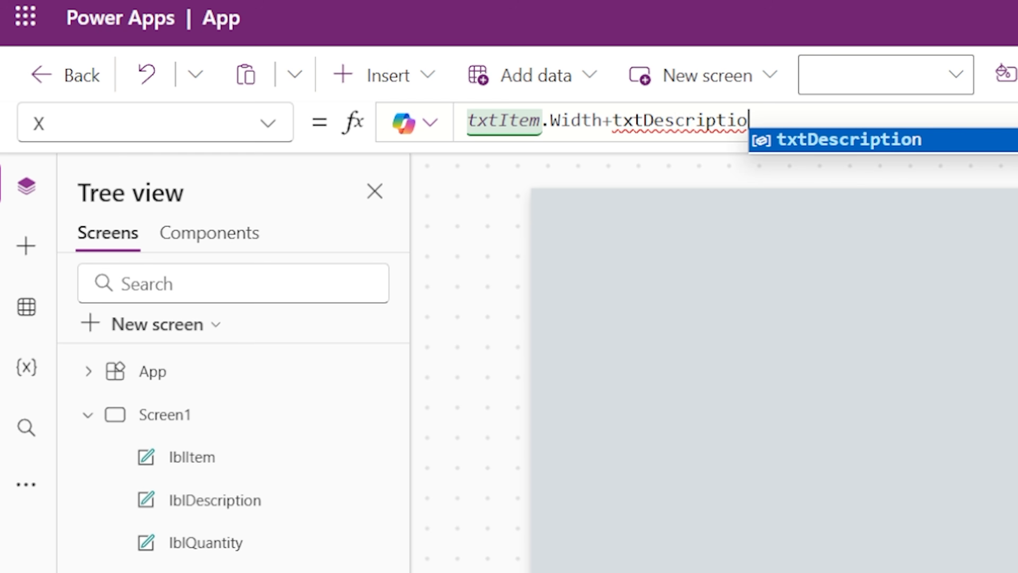
text(Width+)
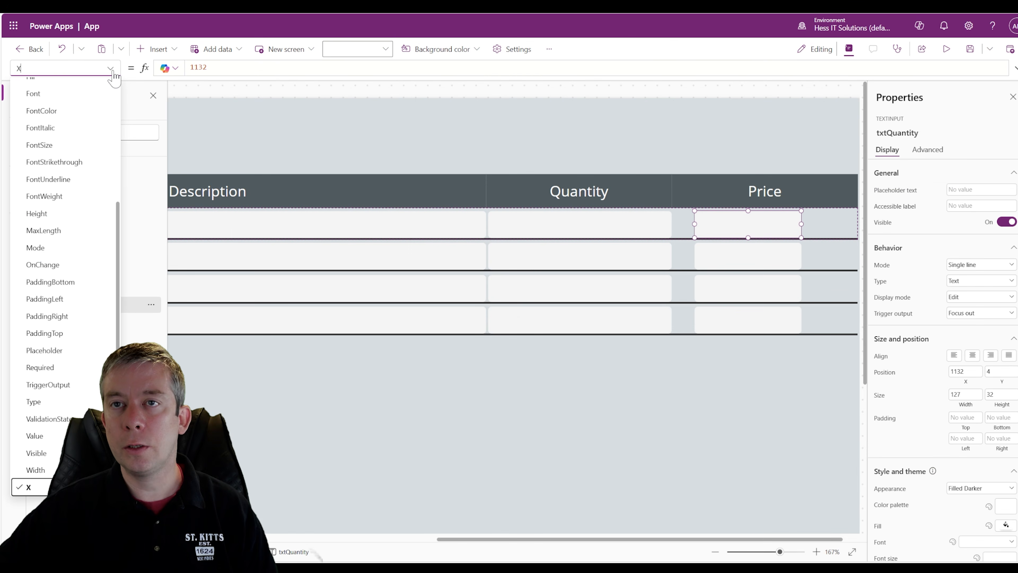
Step: Copy the X formula txtItem.Width+txtDescription.Width+6 from txtPrice and use it as the X formula of txtQuantity
click(539, 221)
click(353, 67)
key(ctrl+a)
key(ctrl+c)
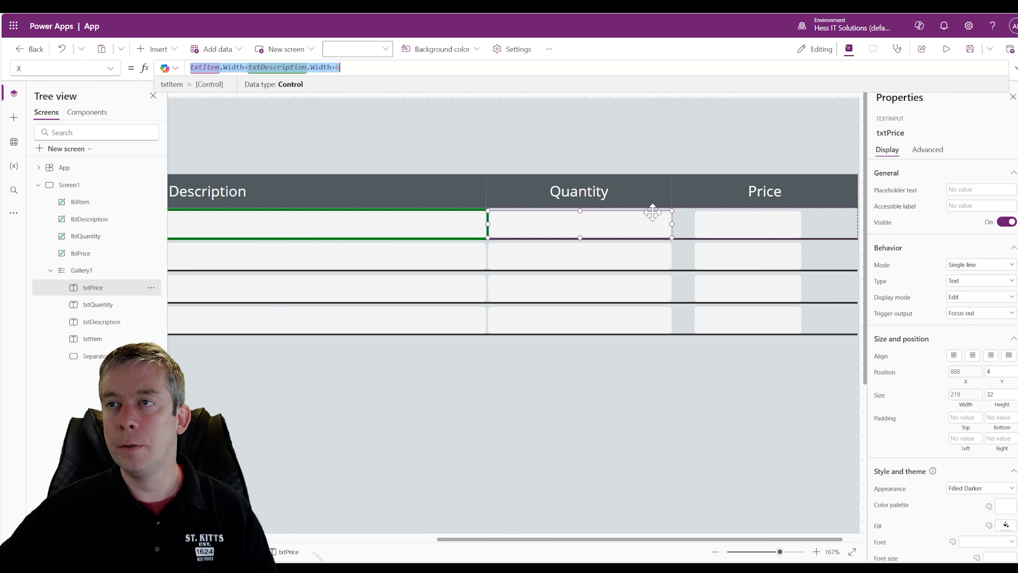
click(711, 219)
click(225, 68)
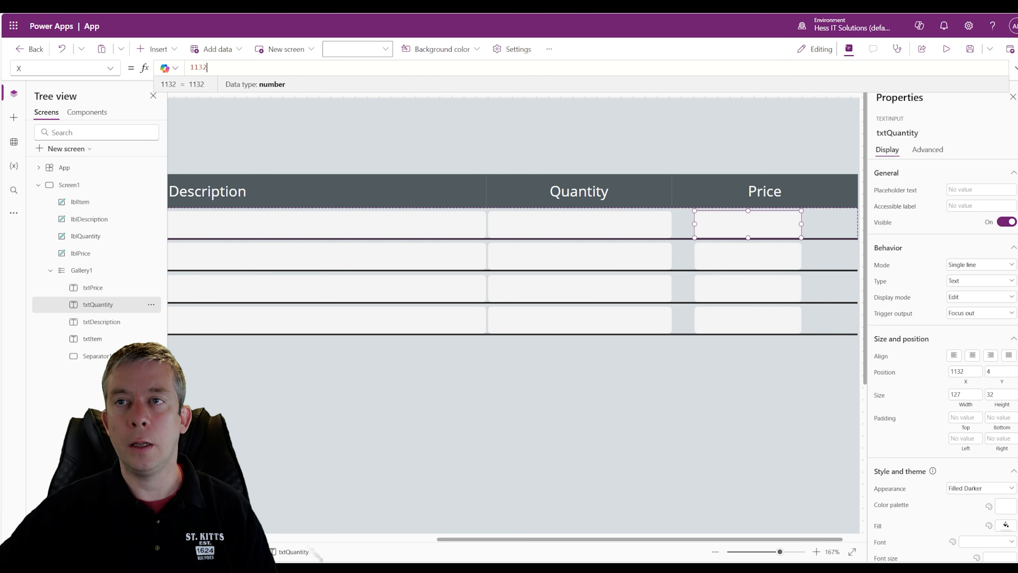
key(ctrl+a)
key(ctrl+v)
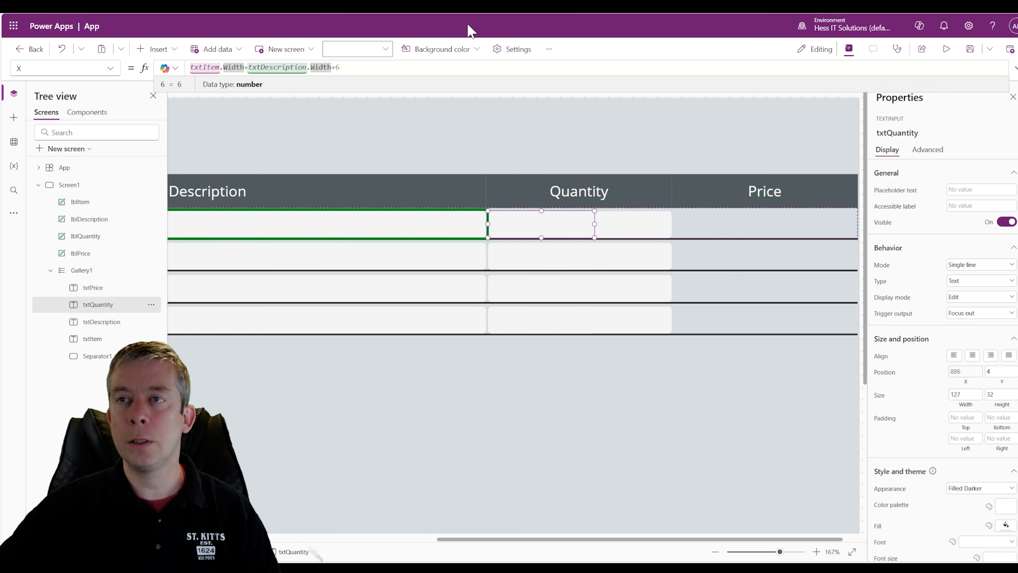
Step: Add a txtQuantity.Width term to txtQuantity's X formula and change the formula's final offset to 2
text(+txt)
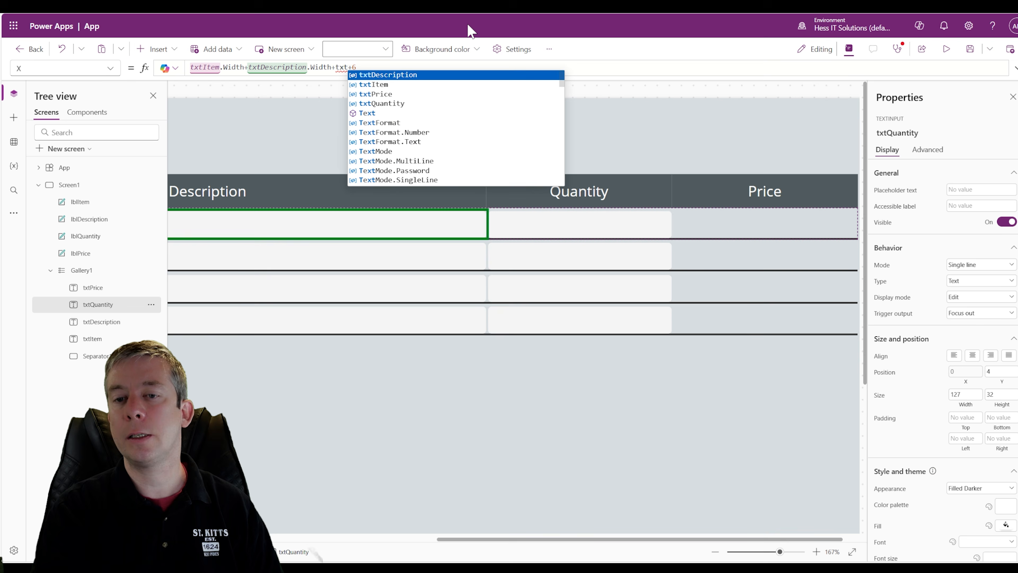
text(Quantity)
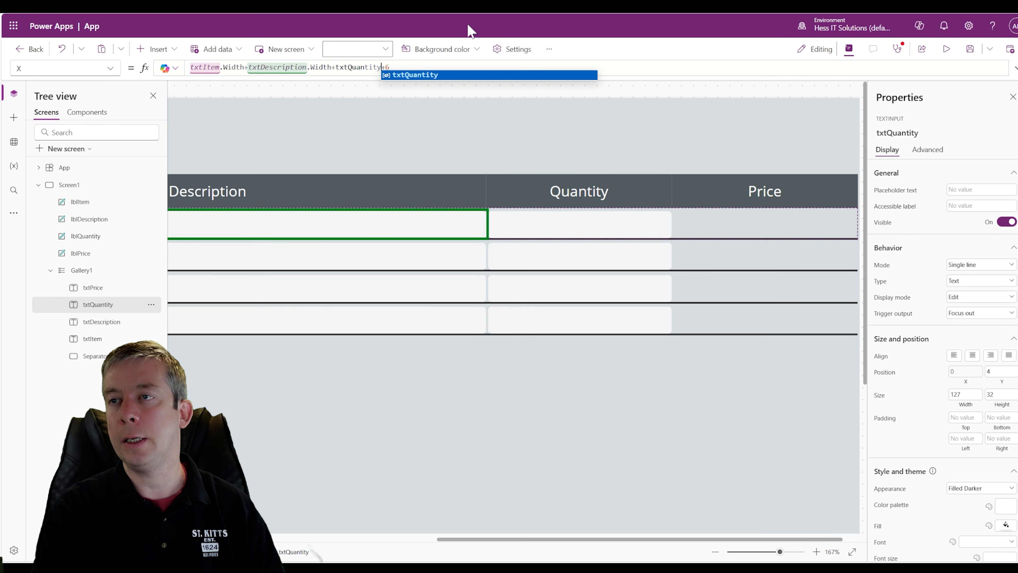
key(Left)
key(Left)
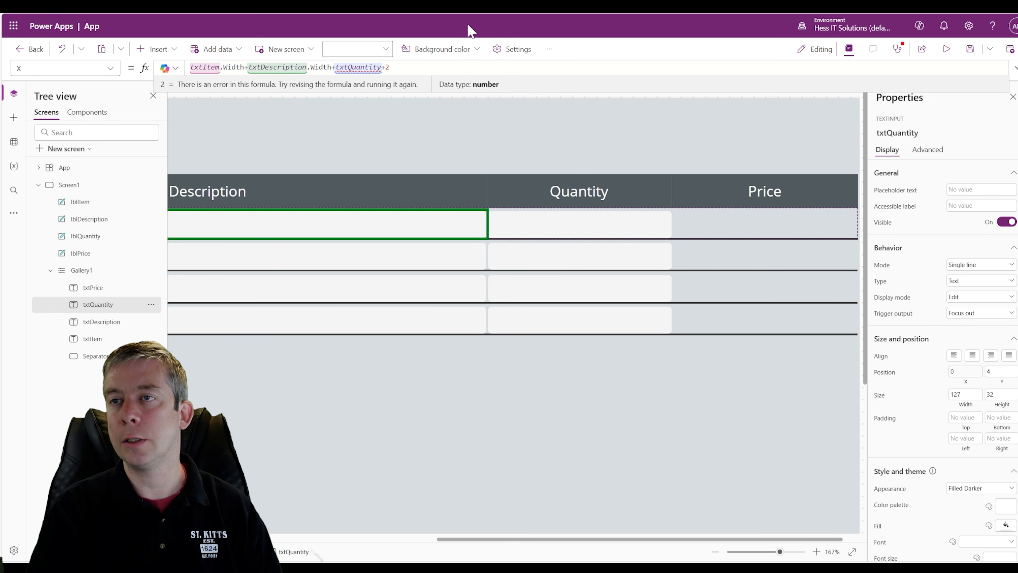
text(/)
text(.)
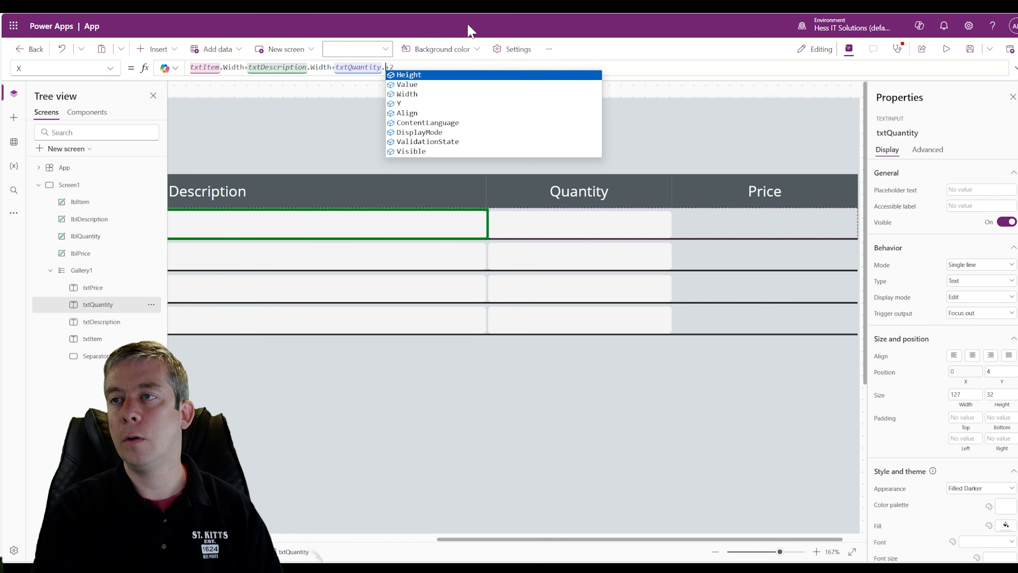
text(W)
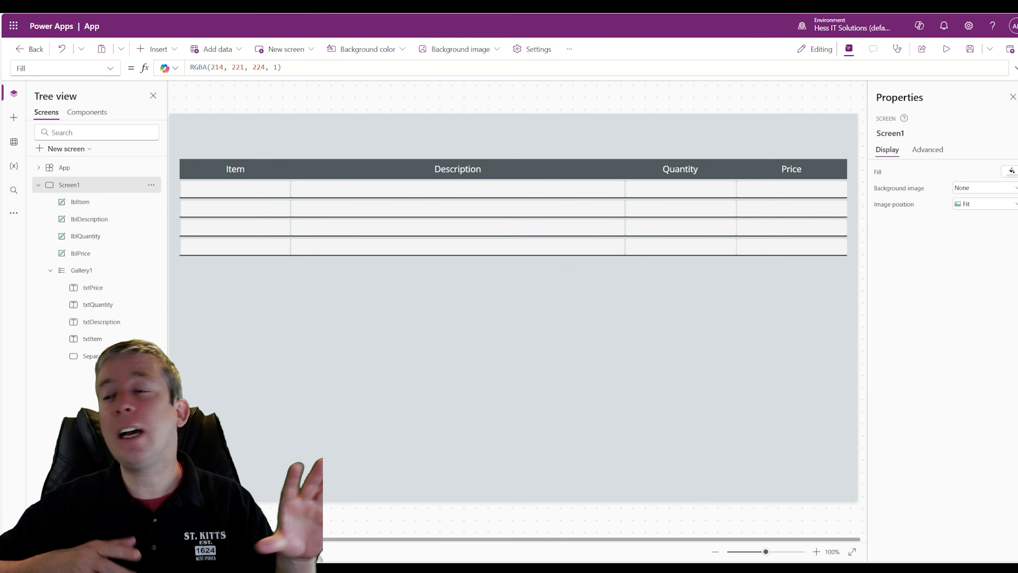
Step: Preview the app and check the Item and Description inputs in the gallery rows by placing the cursor in them
click(946, 48)
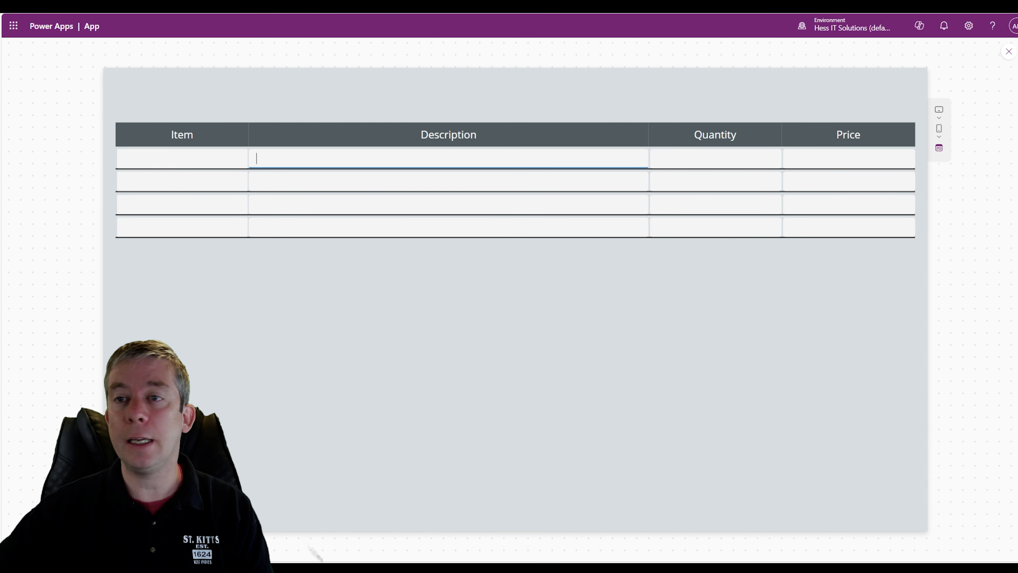
click(182, 158)
click(182, 181)
click(182, 205)
click(276, 227)
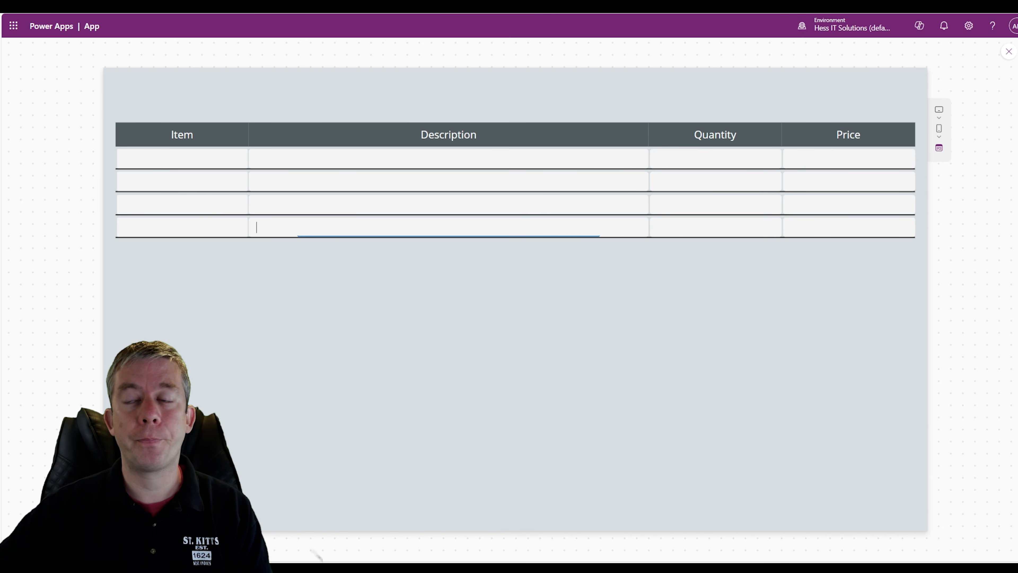
click(276, 158)
click(276, 181)
click(278, 216)
click(275, 204)
click(357, 227)
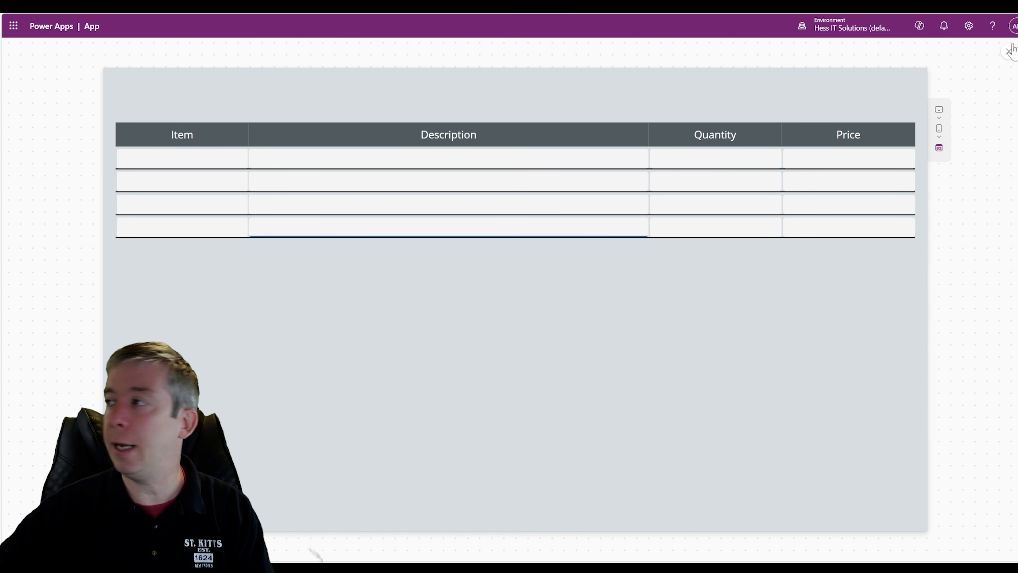
click(1009, 51)
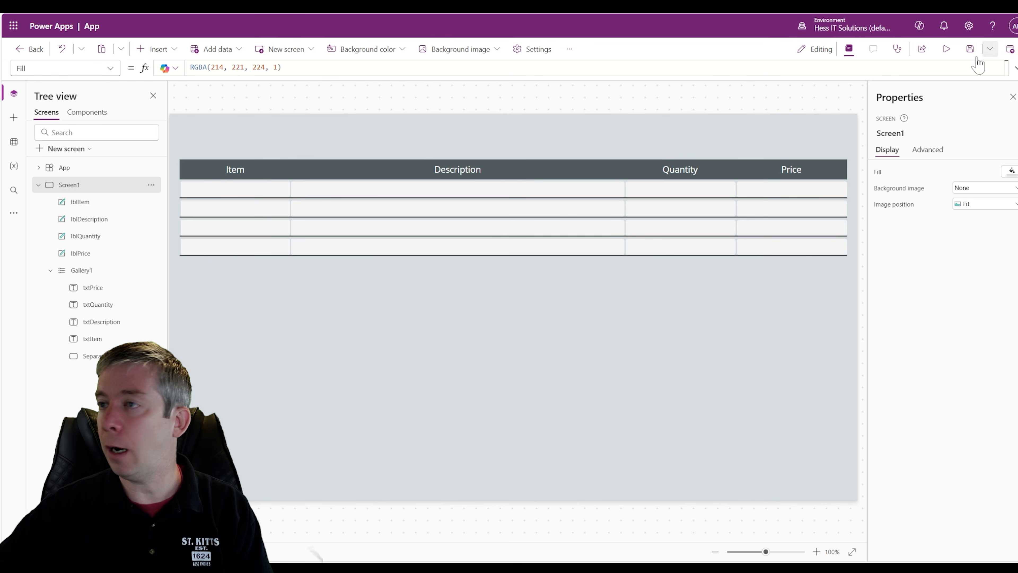
Step: Apply the grey standard color palette to txtItem in the gallery's first row
click(251, 197)
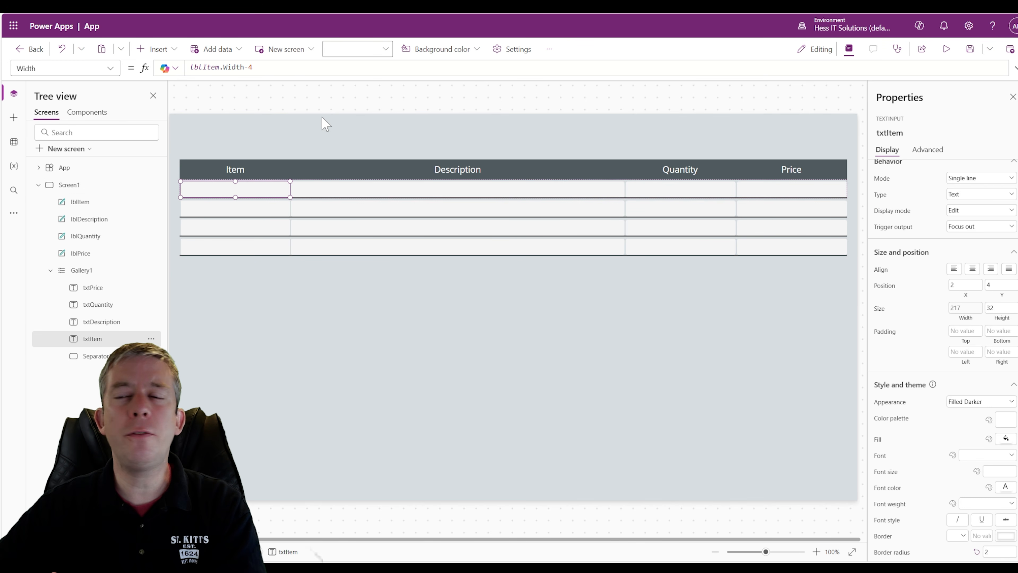
click(325, 124)
click(257, 189)
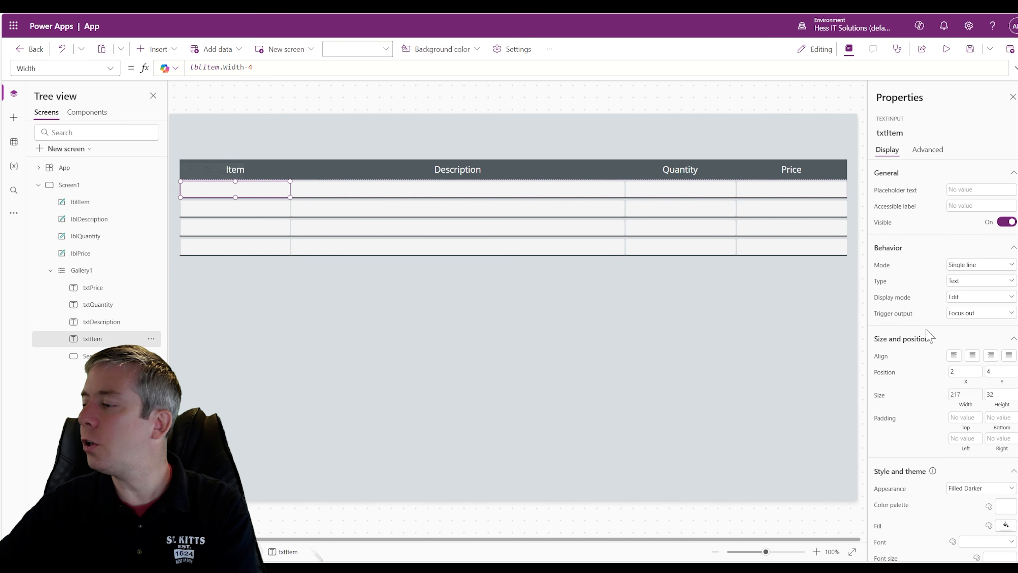
scroll(933, 347, down, 2)
click(994, 424)
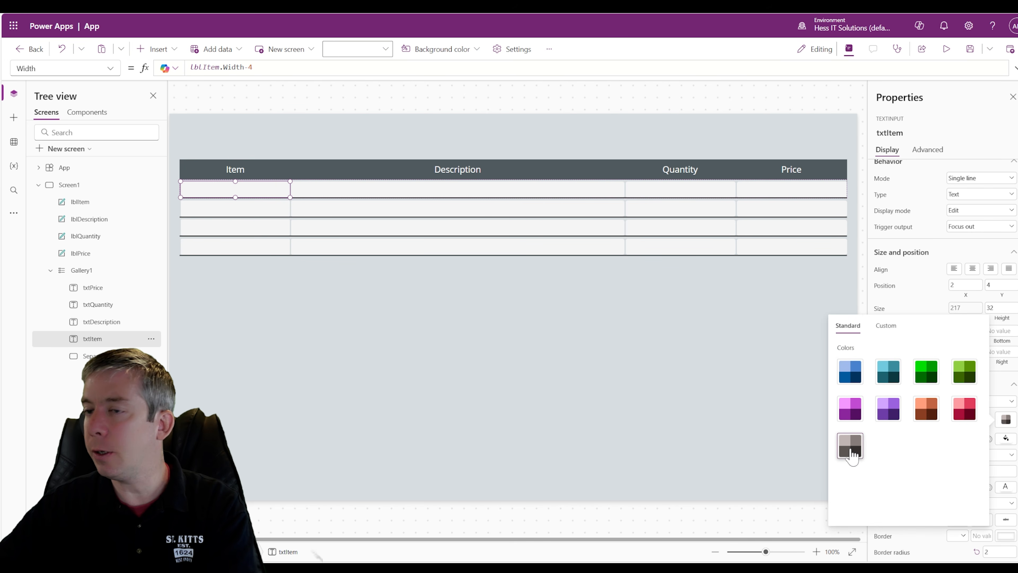
Step: Open the color palette choices for txtDescription, and select txtPrice for the same styling
click(316, 190)
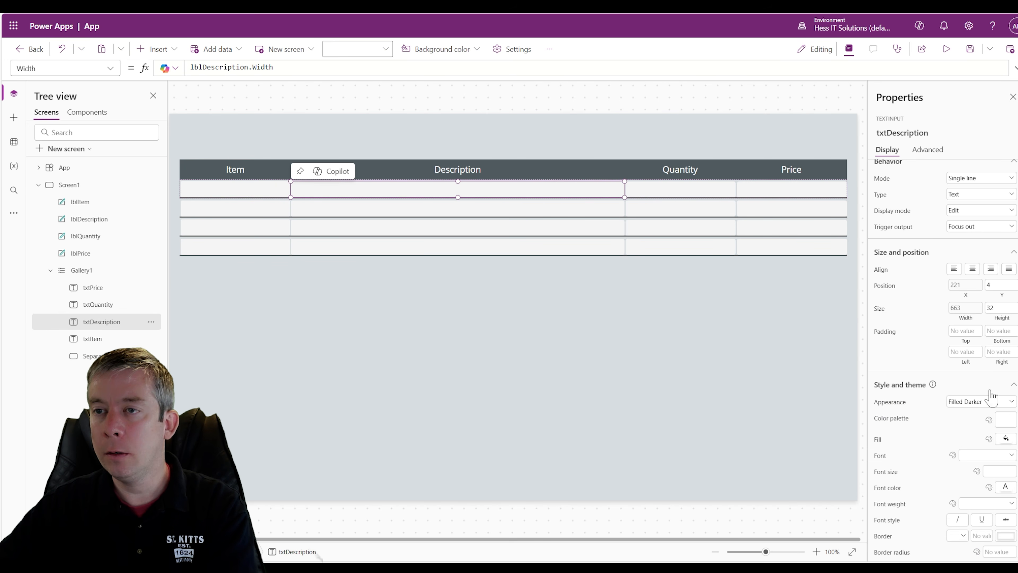
click(1002, 422)
click(640, 193)
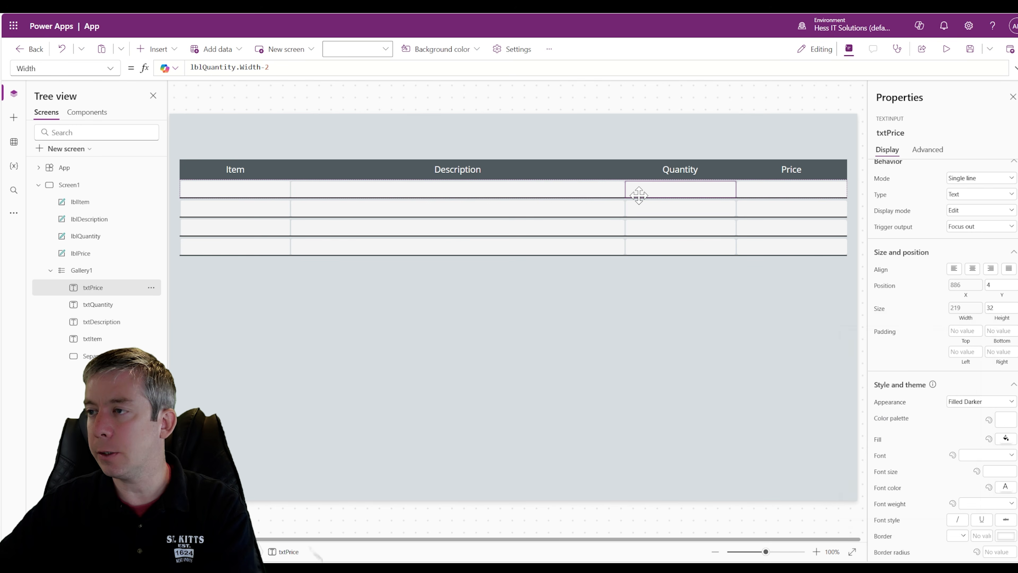
Step: Check the colour palette options of the Quantity and Price text inputs in the gallery's first row
click(1005, 422)
click(802, 192)
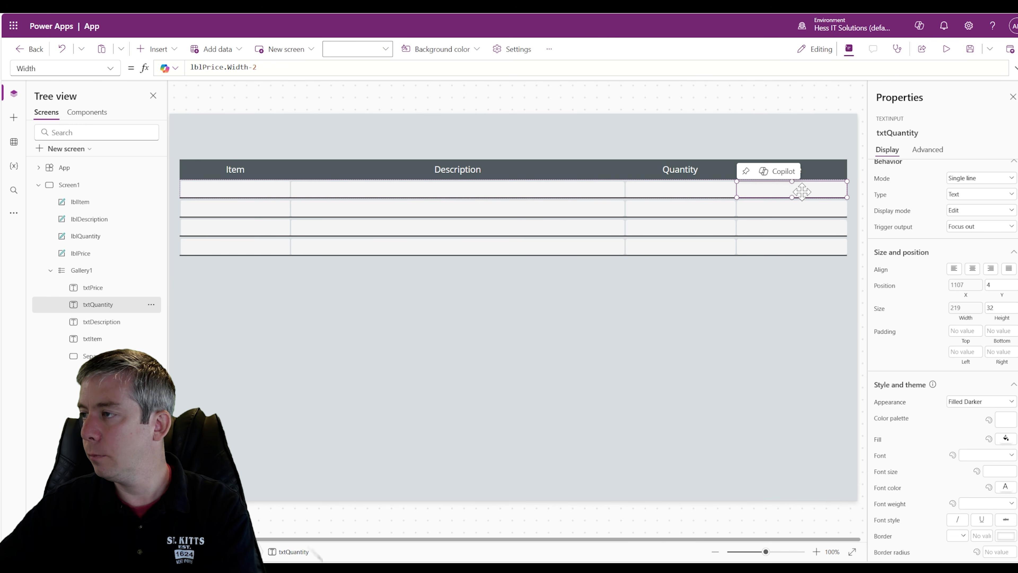
click(1006, 419)
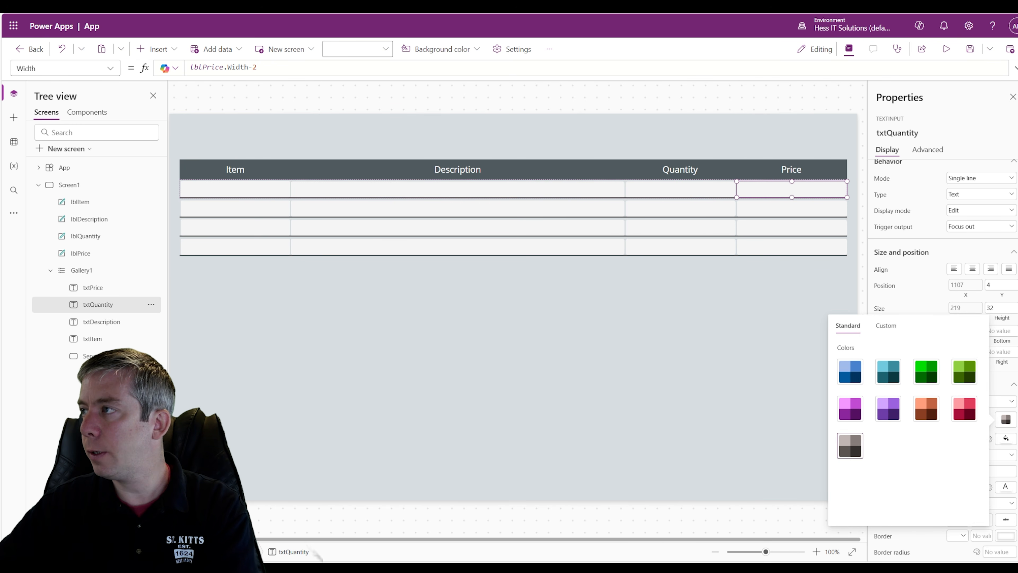
Step: Preview the app and move the focus through the gallery's text inputs to check their navigation order
click(946, 49)
click(436, 168)
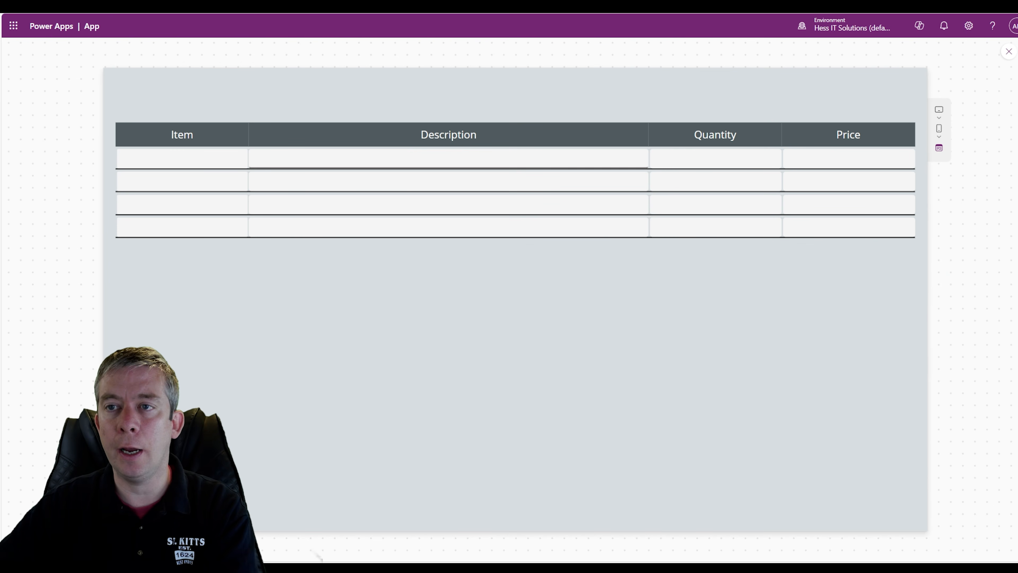
key(Tab)
key(Tab)
key(Tab)
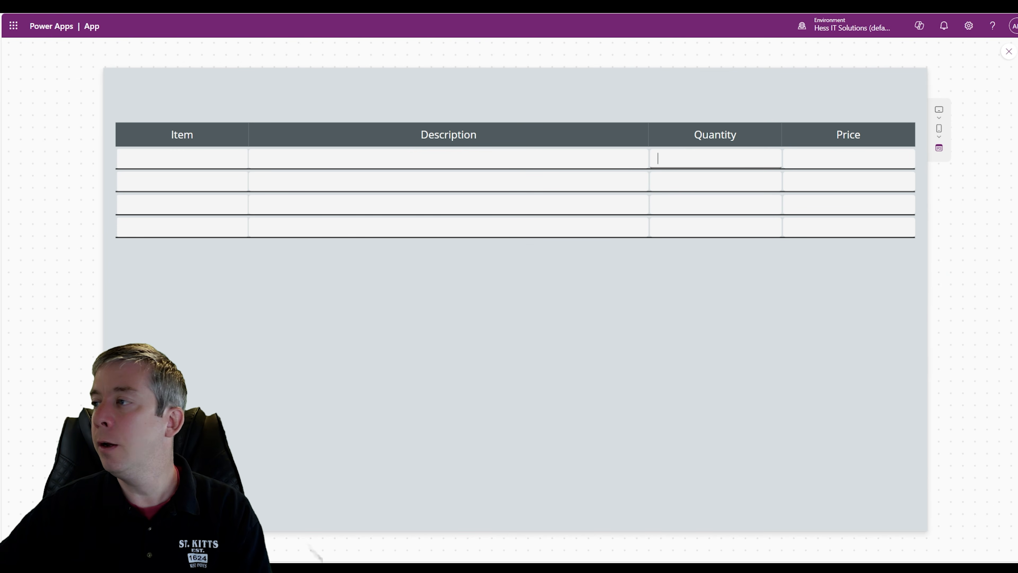
key(Tab)
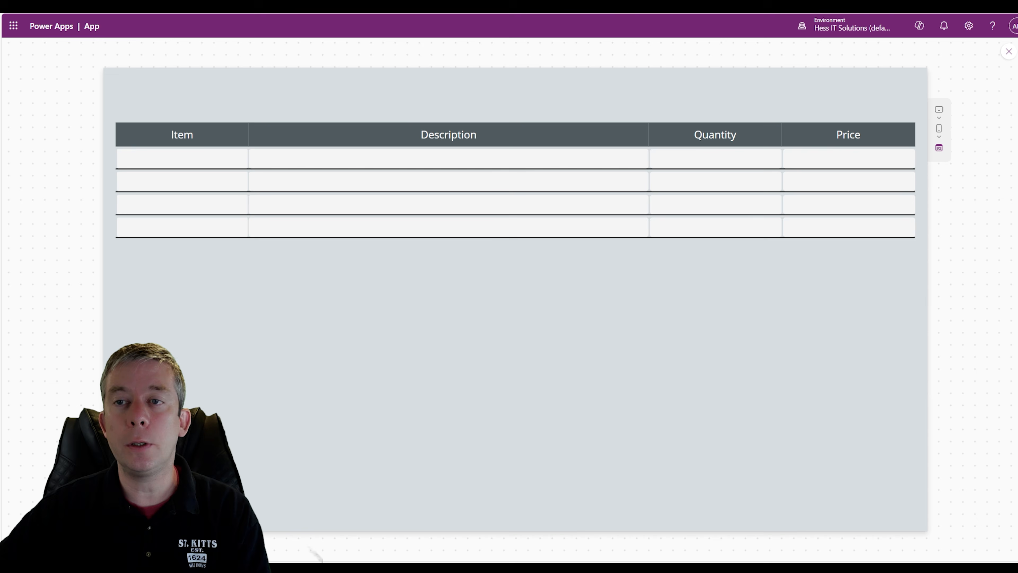
key(Tab)
key(Tab)
key(Tab)
key(Tab)
key(Tab)
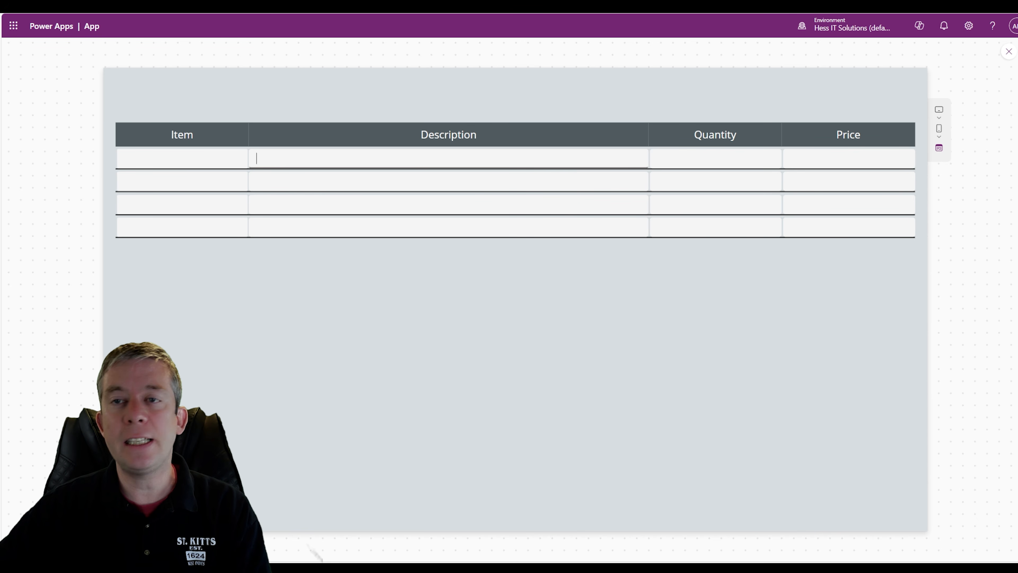
key(Tab)
key(Tab)
key(Tab)
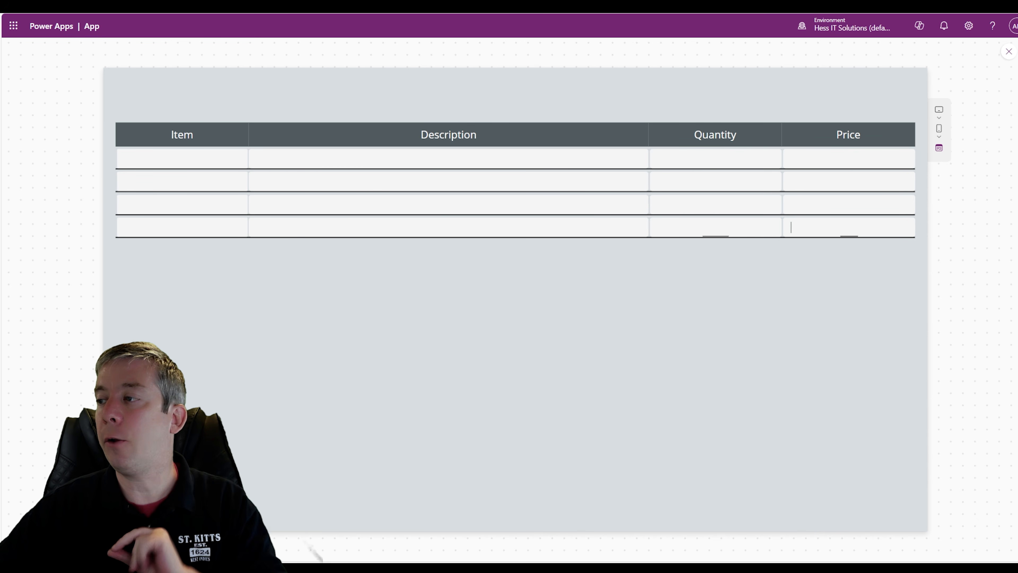
key(Tab)
key(Tab)
key(Tab)
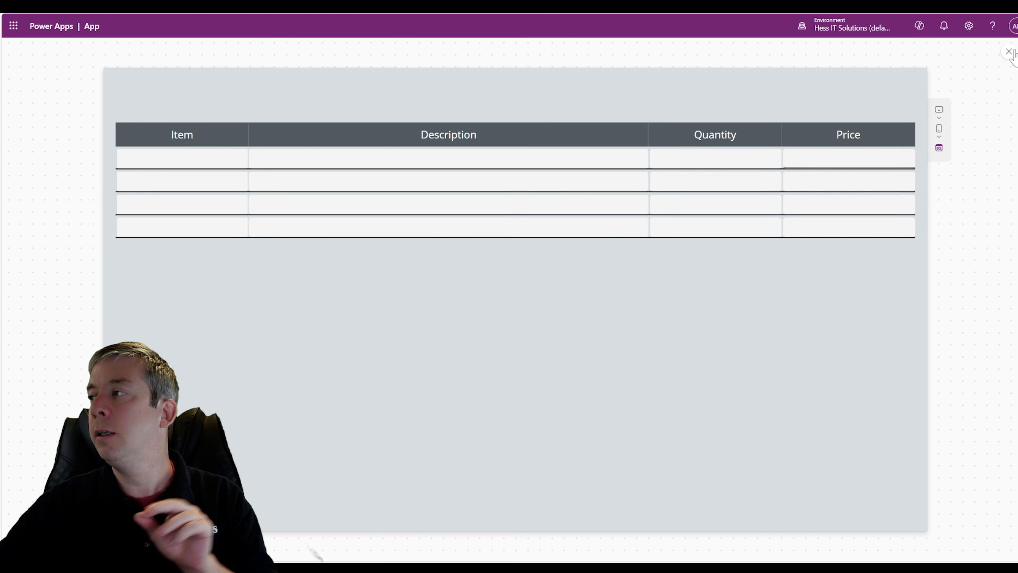
click(1008, 52)
Step: Lower the gallery's upper edge to about Y 374, reducing its height to about 369
click(352, 359)
click(480, 364)
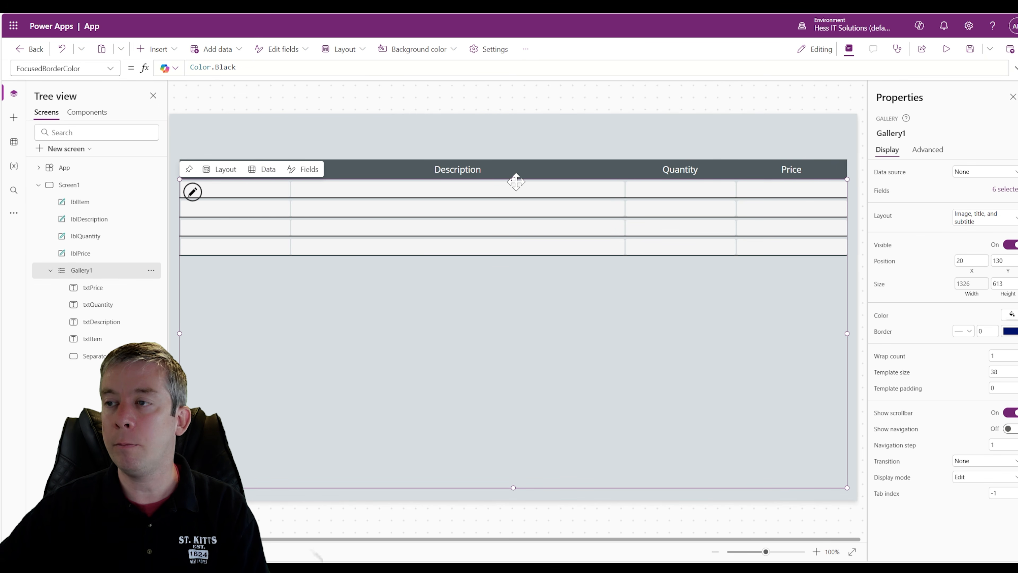
drag(515, 179, 513, 301)
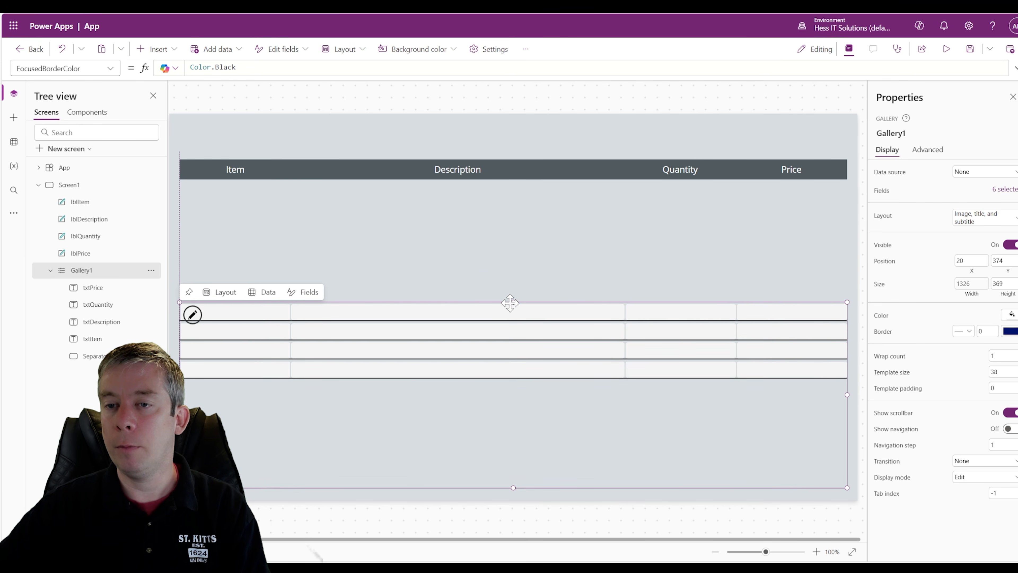
Step: Move the Item, Description, Quantity and Price header labels together down to Y 334, directly above the gallery
click(256, 170)
shift+click(557, 171)
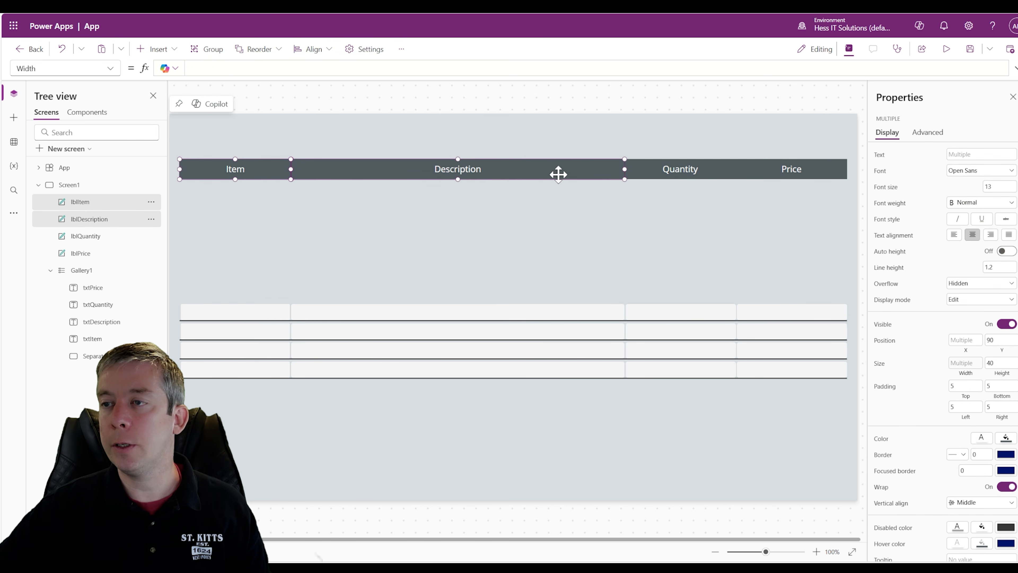
shift+click(682, 170)
shift+click(773, 170)
drag(773, 170, 776, 292)
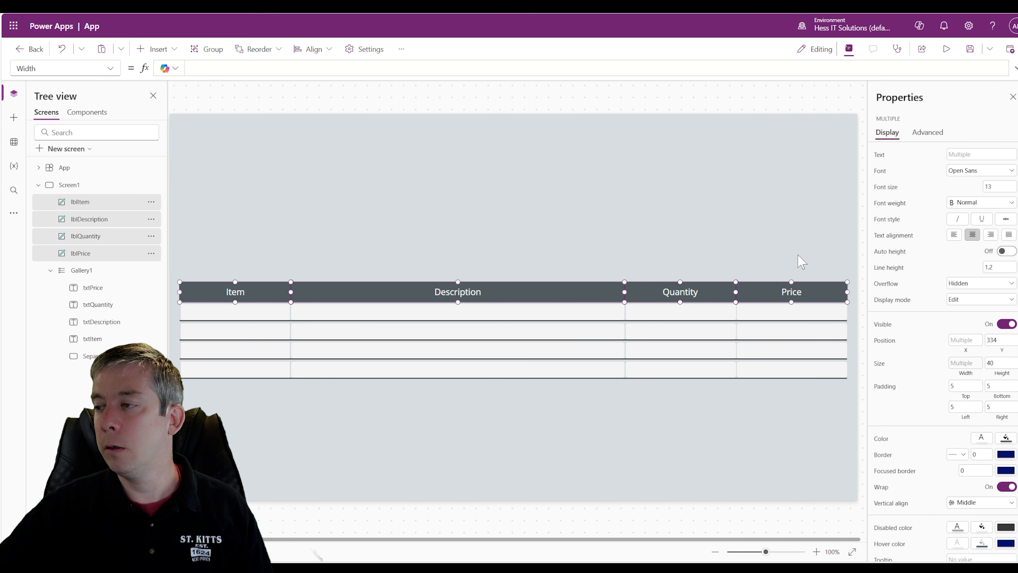
Step: Preview the app and test the first row with Item sdaf, Description asdf, Quantity 324 and Price 234
click(946, 49)
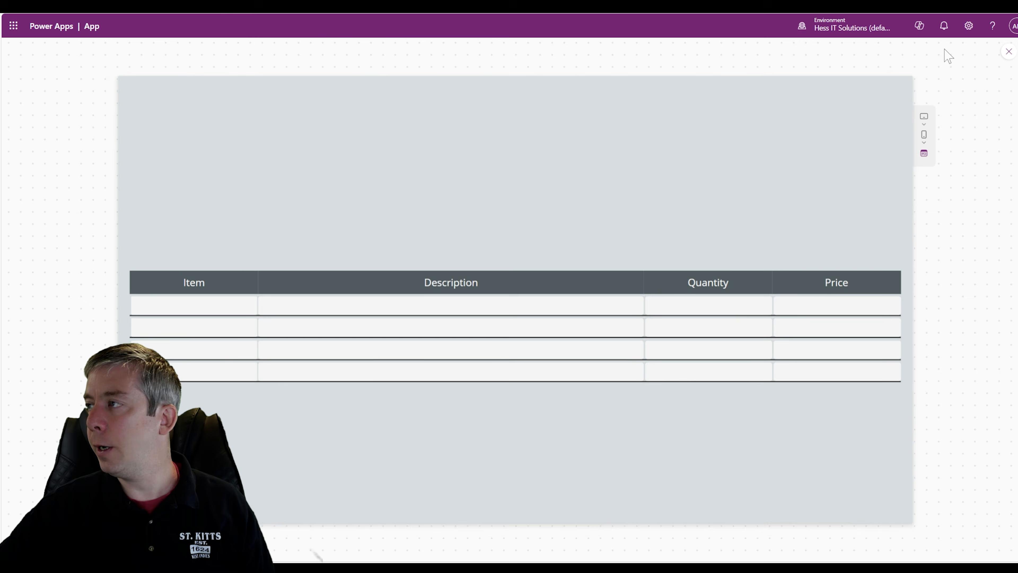
key(Tab)
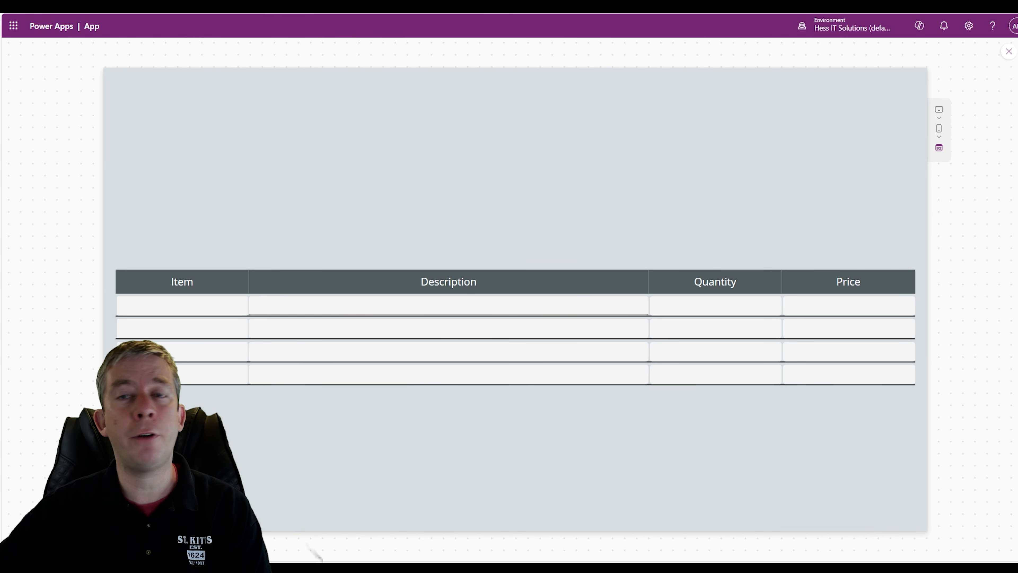
key(Tab)
key(Tab)
key(Tab)
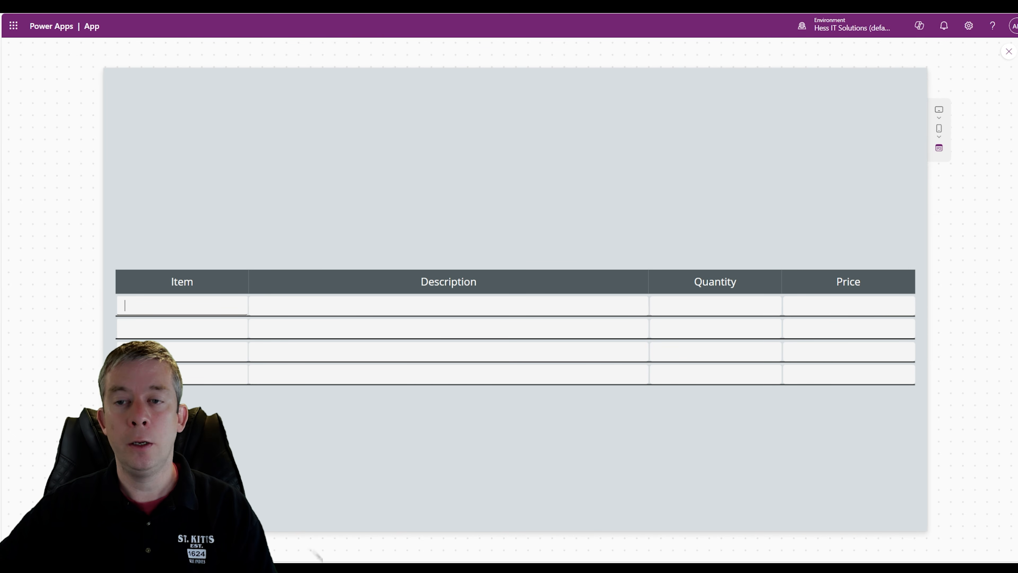
text(sdaf)
key(Tab)
text(asdf)
key(Tab)
text(324)
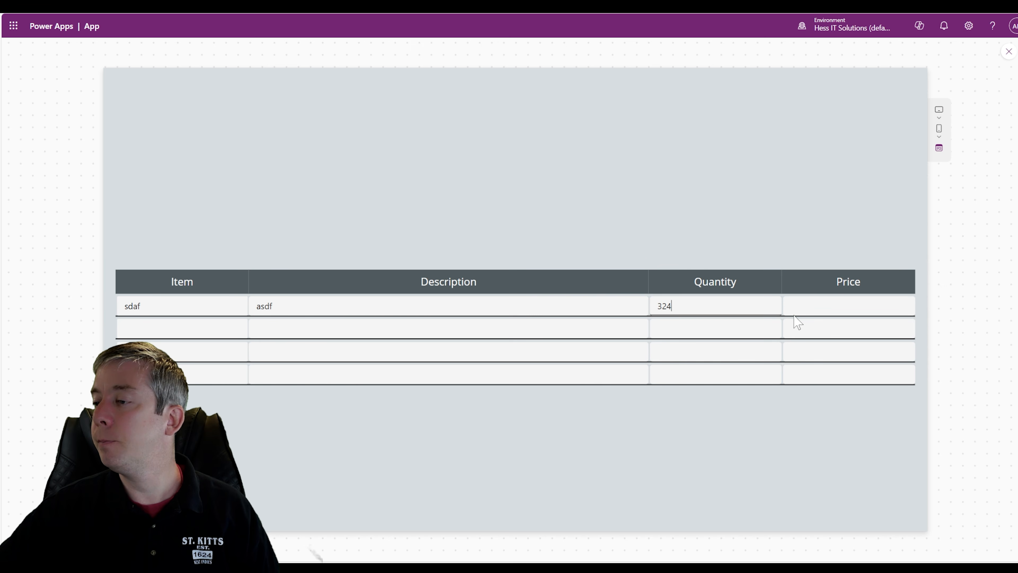
key(Tab)
text(234)
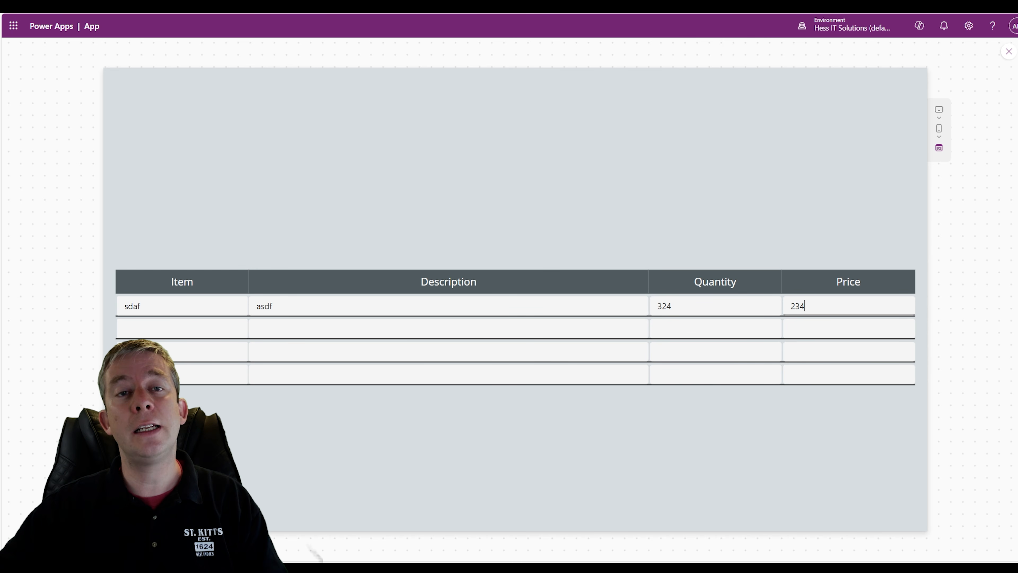
Step: Preview the app in the Apple iPhone 12, 13, 14 phone size and dismiss the width notice
click(939, 132)
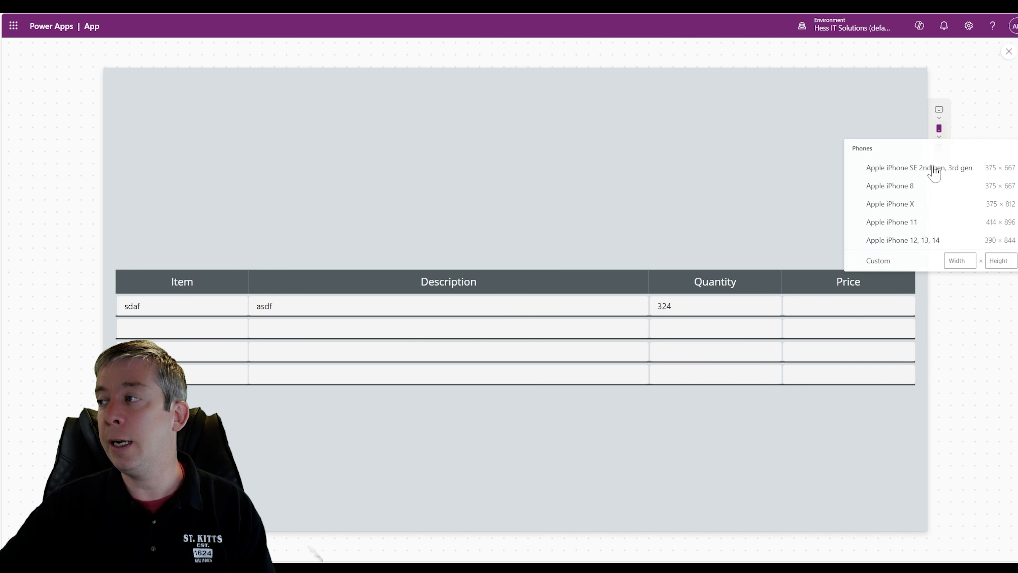
click(897, 239)
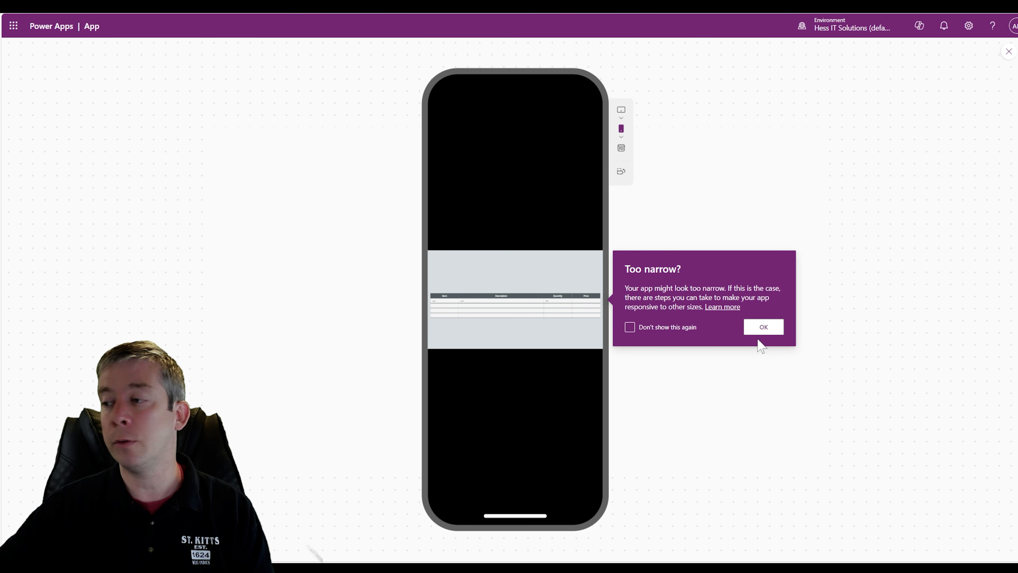
click(756, 331)
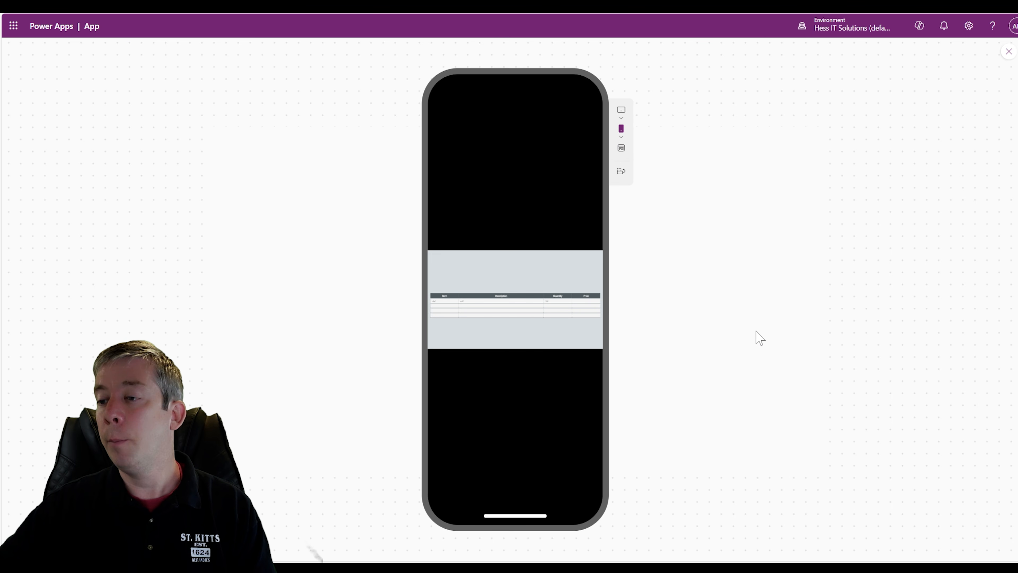
Step: Preview the app in the Apple iPad Pro 12.9" tablet size
click(621, 129)
click(621, 109)
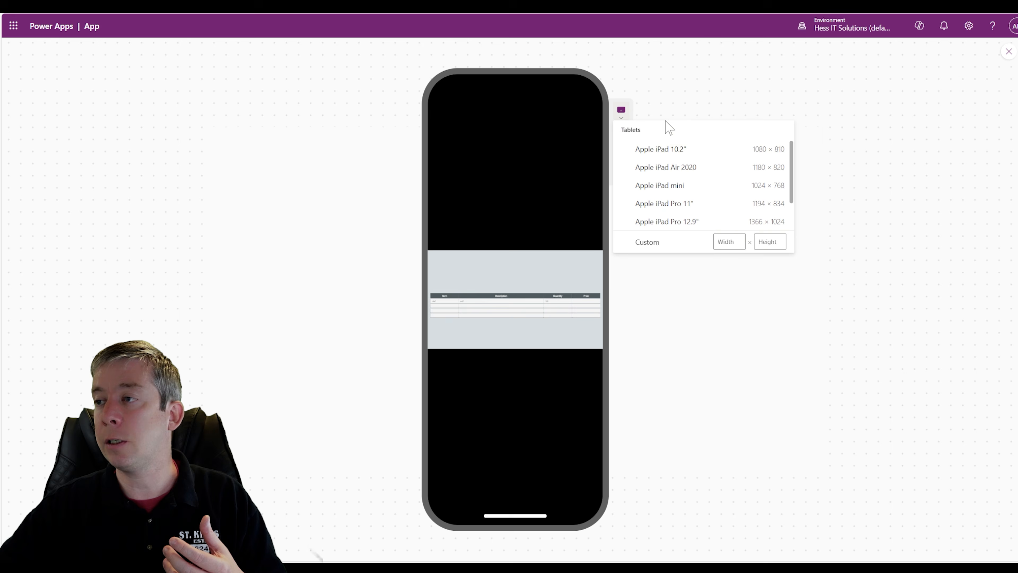
click(666, 222)
Step: Preview the app as a Samsung Galaxy Tab Active3 in landscape orientation, then return to the editor
click(683, 114)
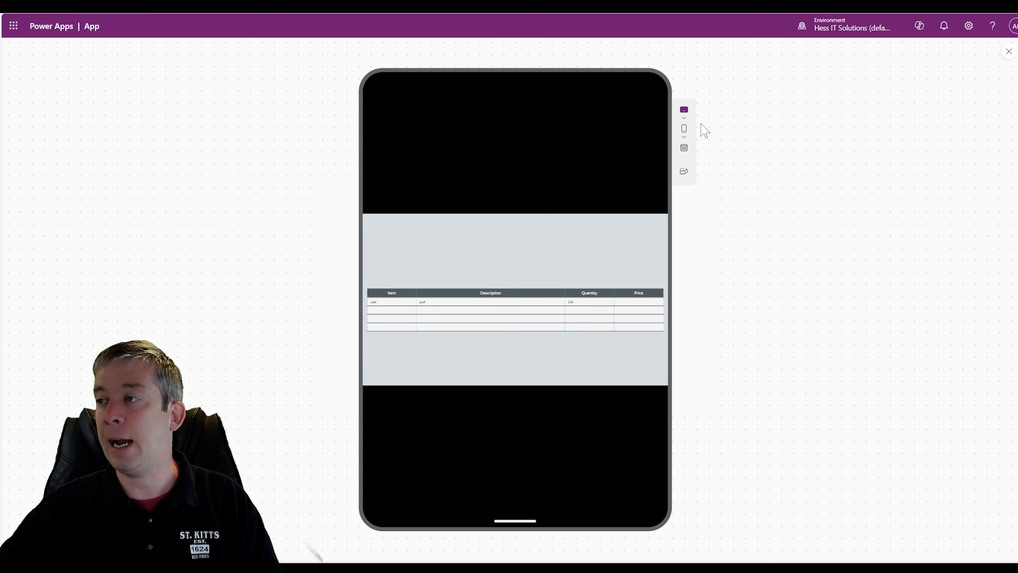
click(683, 114)
scroll(753, 169, down, 1)
scroll(752, 189, down, 1)
click(743, 202)
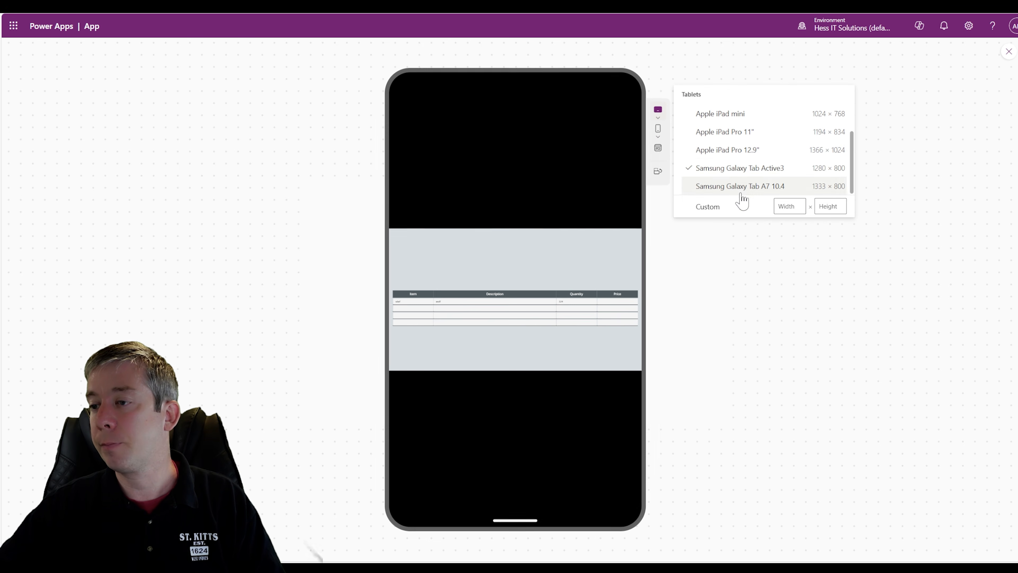
click(657, 118)
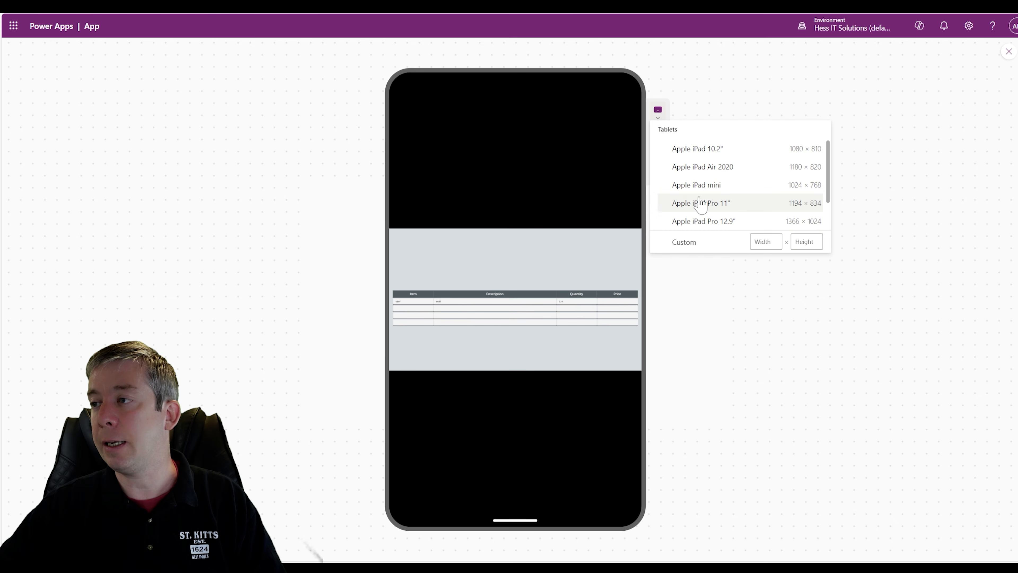
click(834, 191)
click(657, 180)
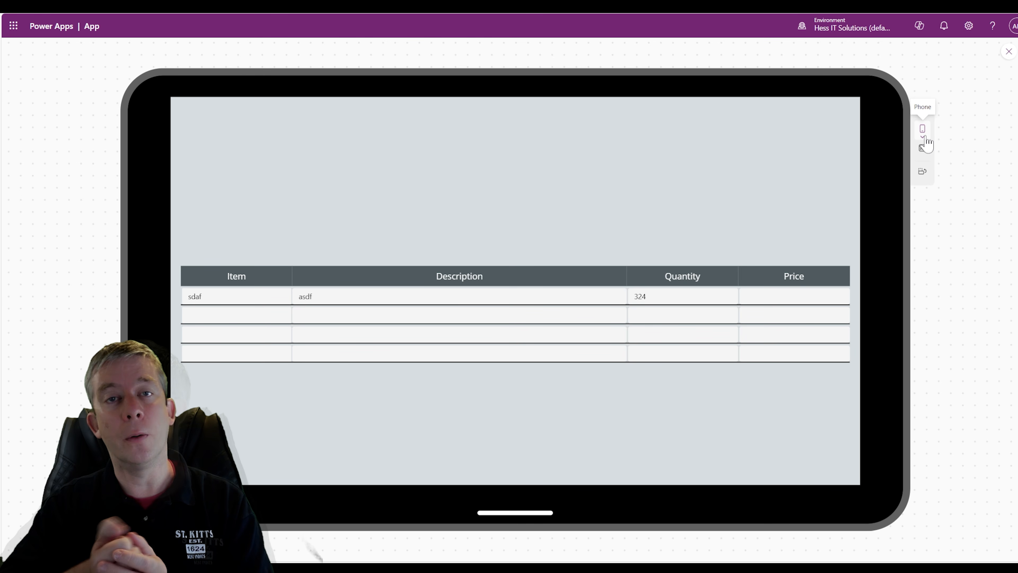
click(1009, 51)
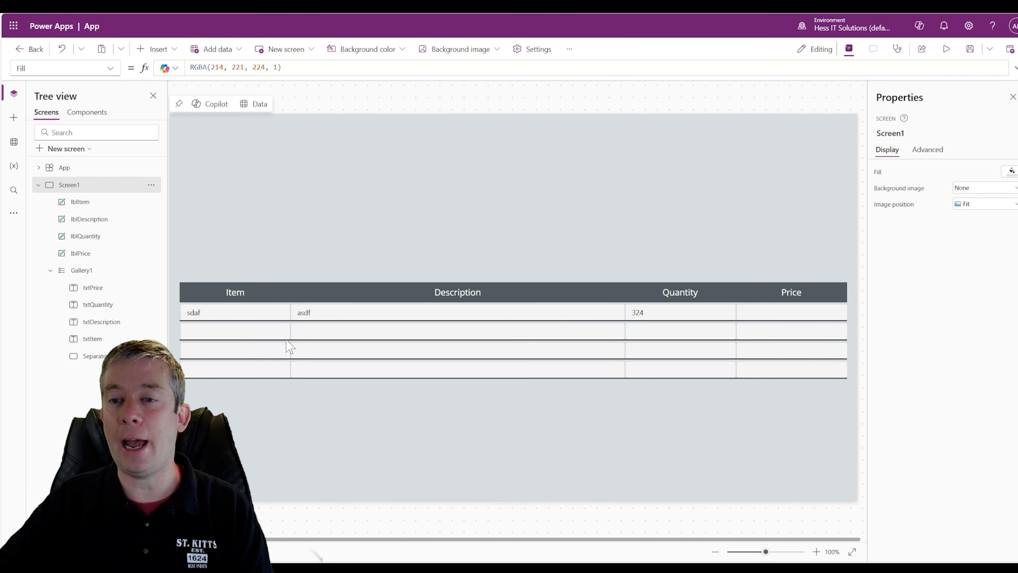
Step: Dismiss the paste error and replace the Items formula of Gallery1 with [1,2,3,4]
click(320, 415)
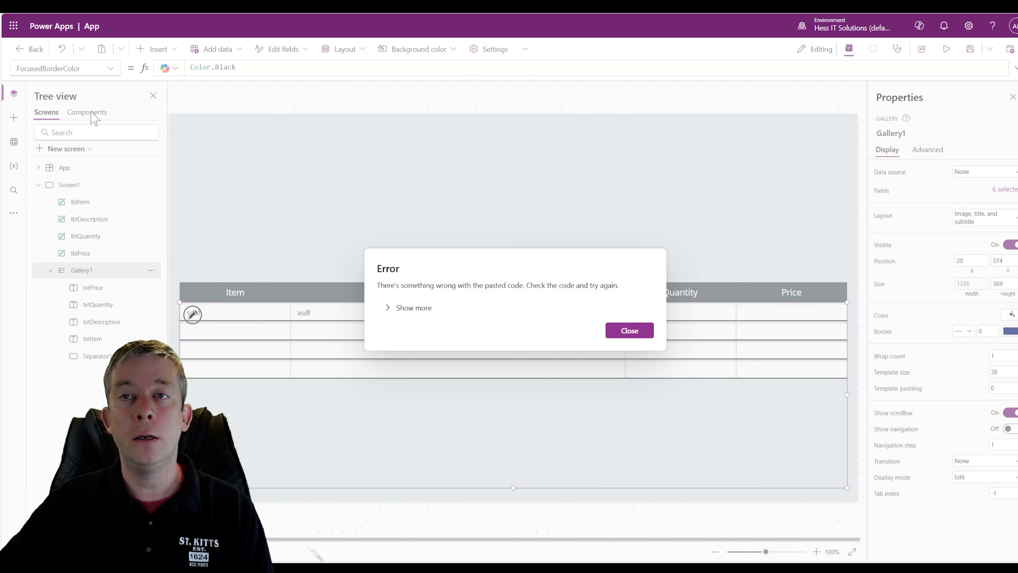
click(627, 327)
click(112, 71)
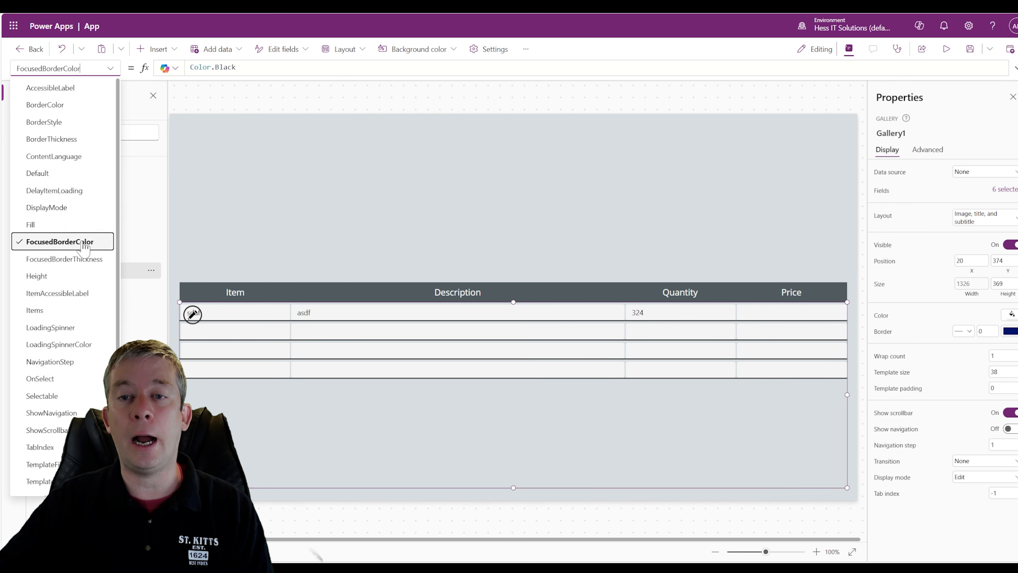
scroll(68, 296, down, 3)
click(34, 195)
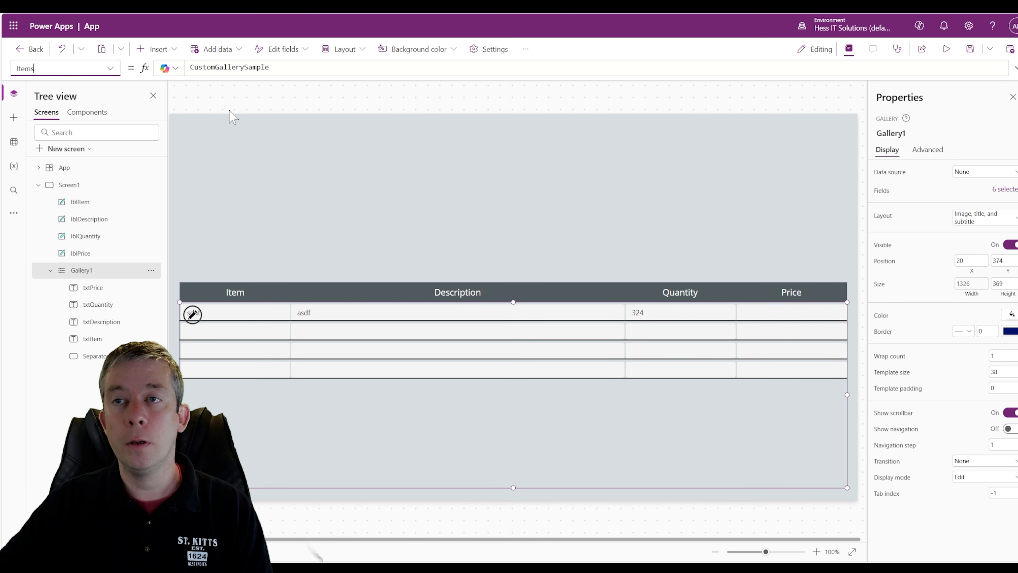
click(253, 67)
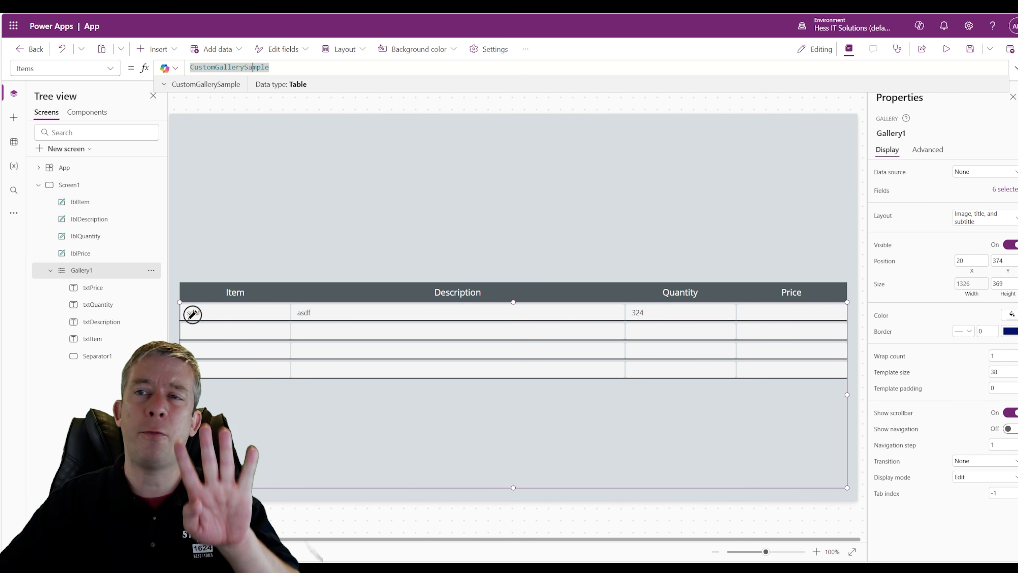
key(Delete)
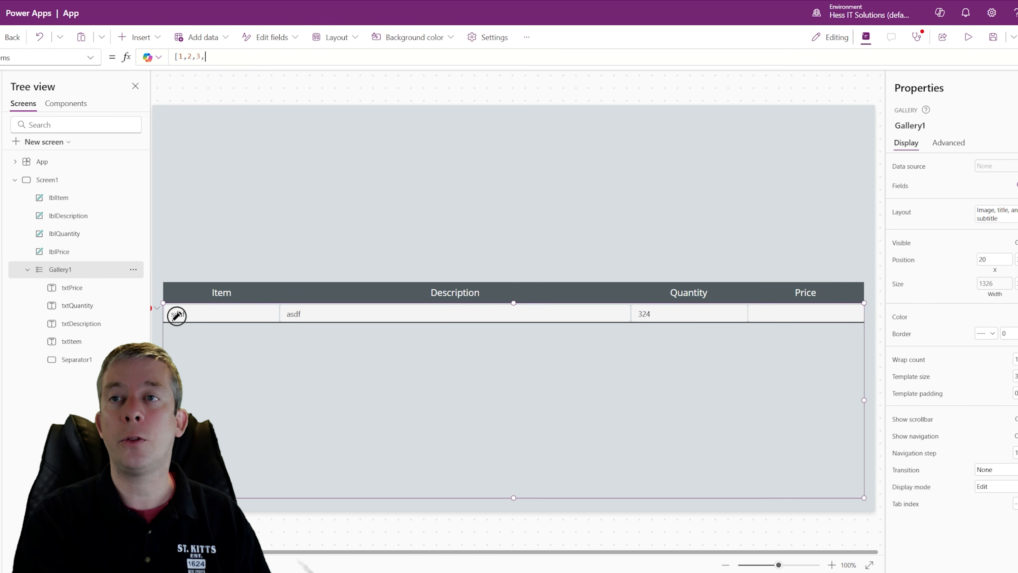
text([1,2,3,4])
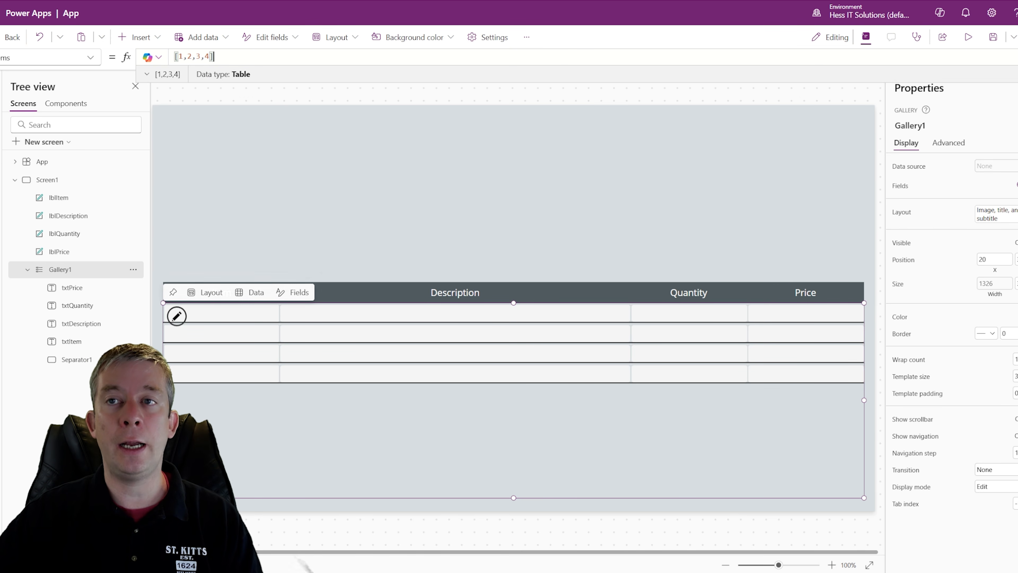
Step: Reduce the gallery's Items formula to an empty table [] and check the result in the app preview
key(BackSpace)
key(BackSpace)
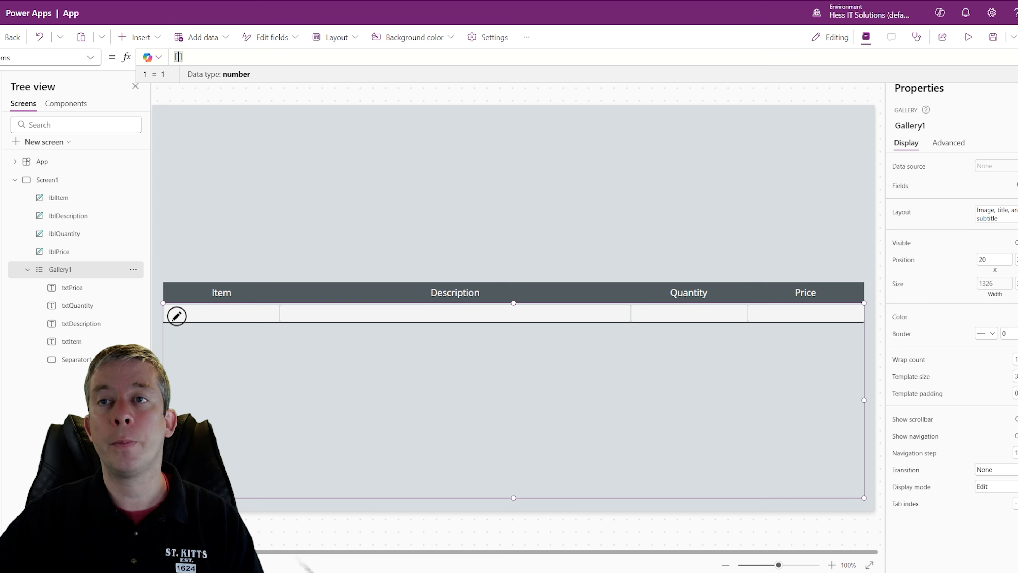
click(968, 37)
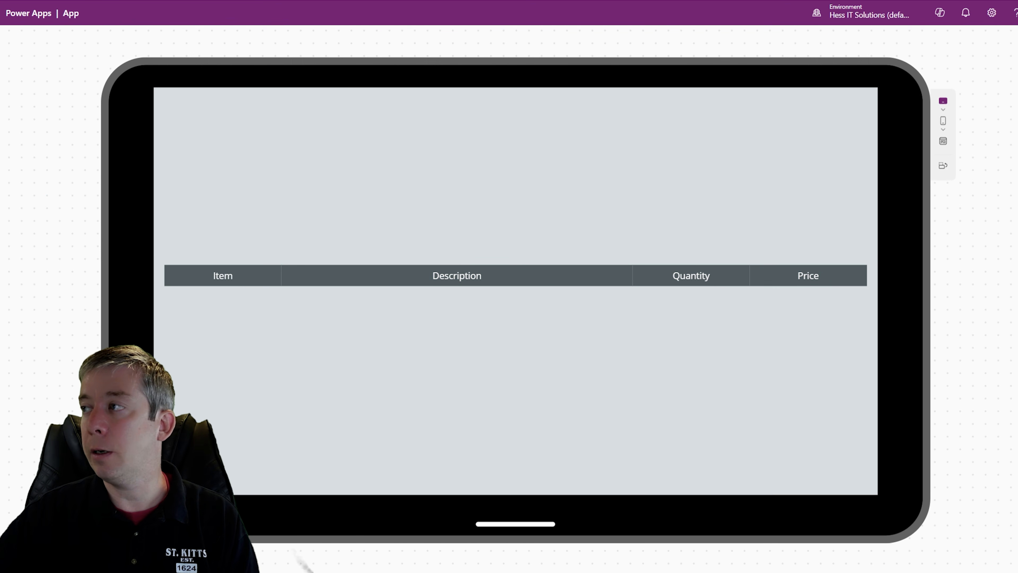
key(Escape)
Step: Return from the preview to the editor and insert a button centred above the table header
click(234, 379)
click(180, 62)
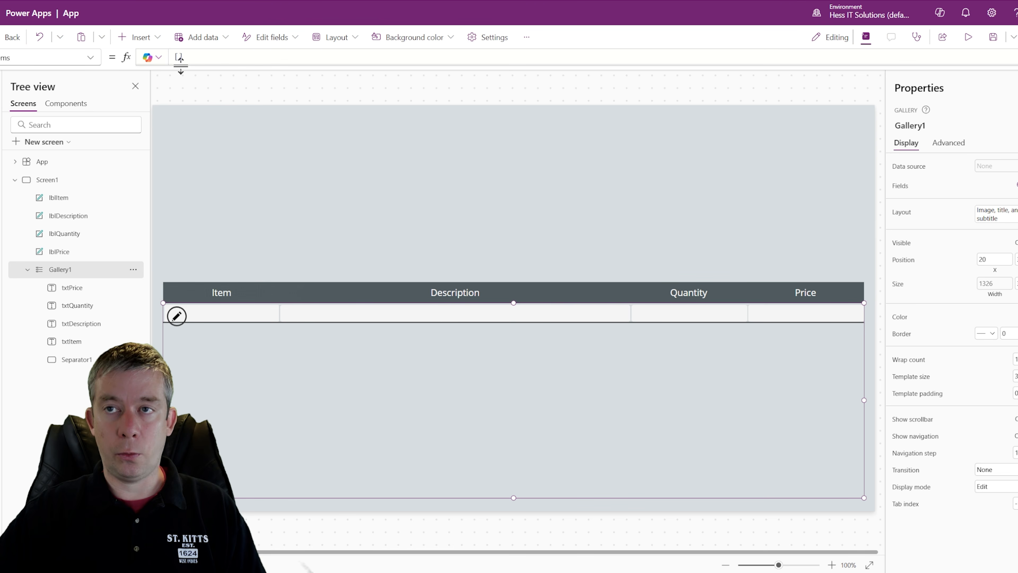
drag(183, 57, 179, 57)
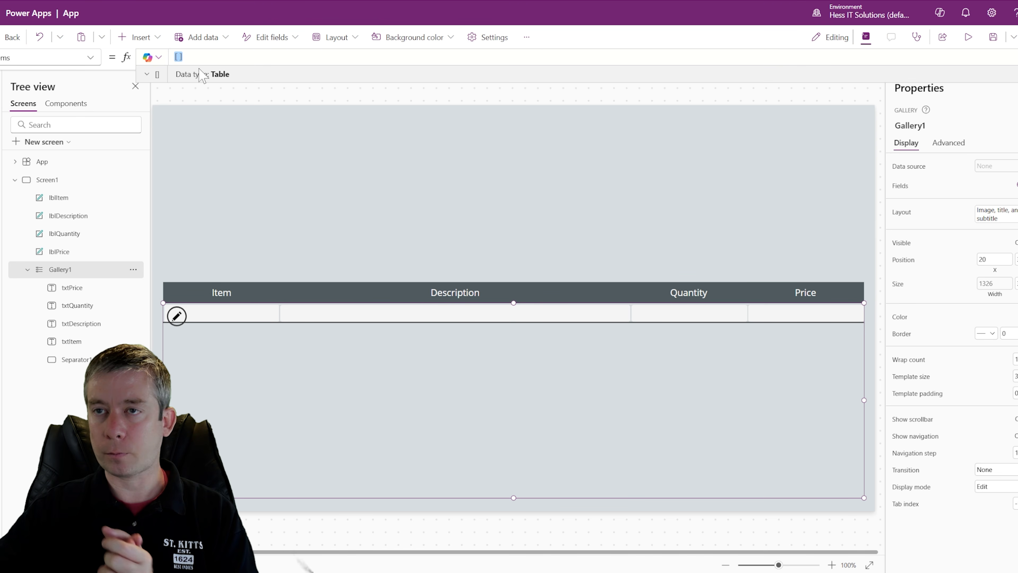
click(137, 36)
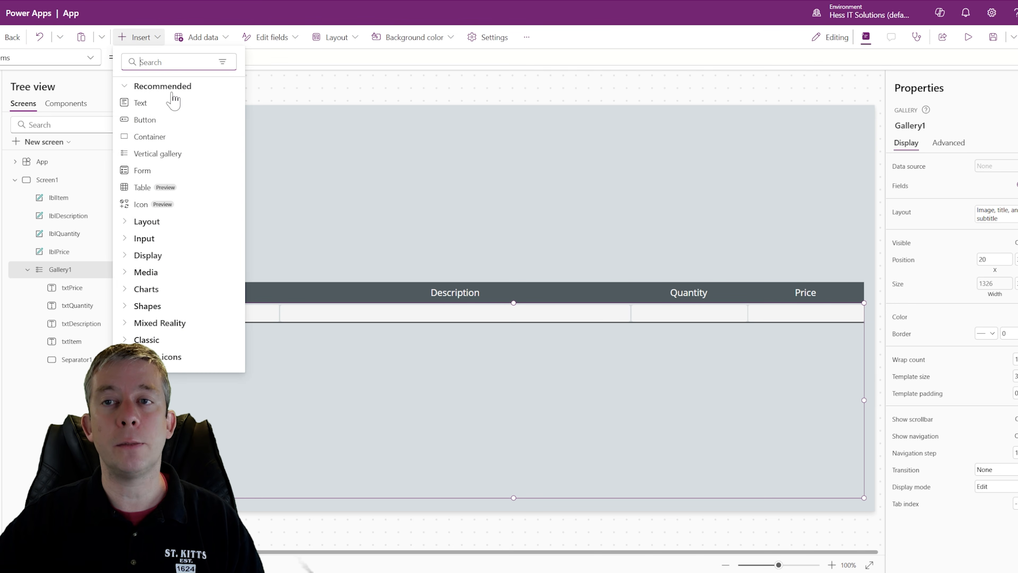
click(145, 120)
drag(199, 134, 513, 196)
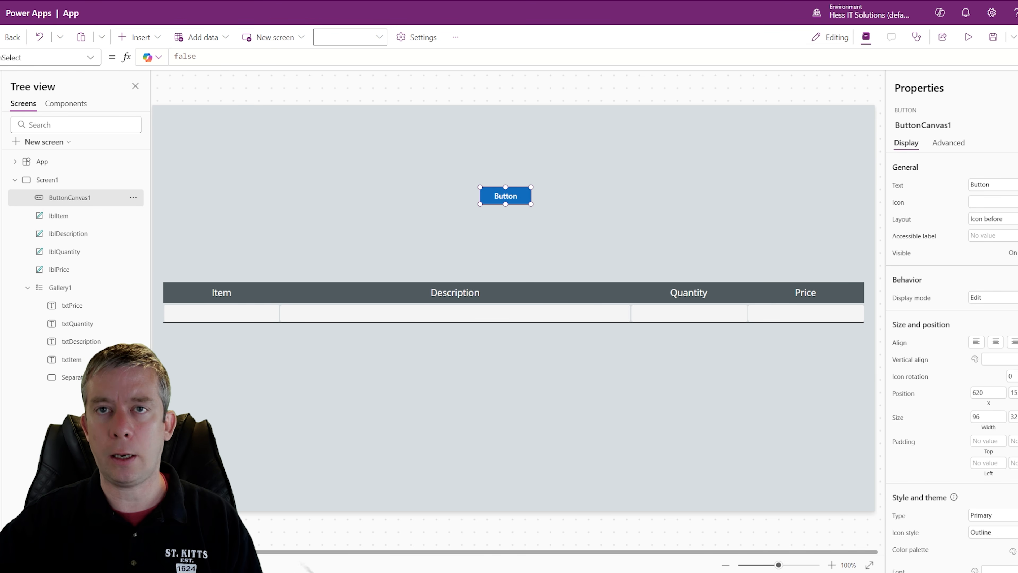
Step: Set the new button's OnSelect formula to Collect(colGalleryRow,{Item:"",Description:"",Quantity:"",Price:""})
drag(205, 56, 174, 56)
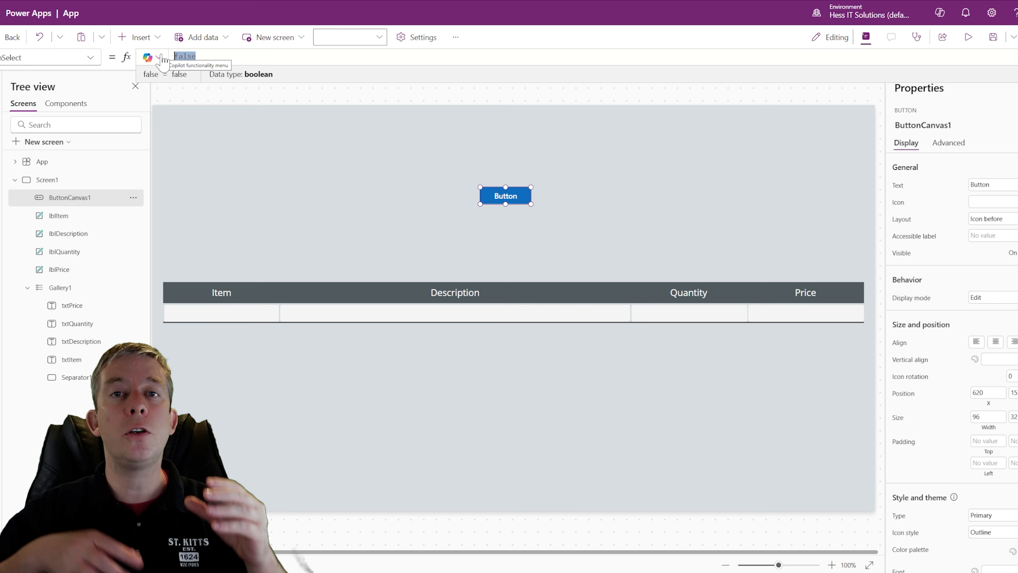
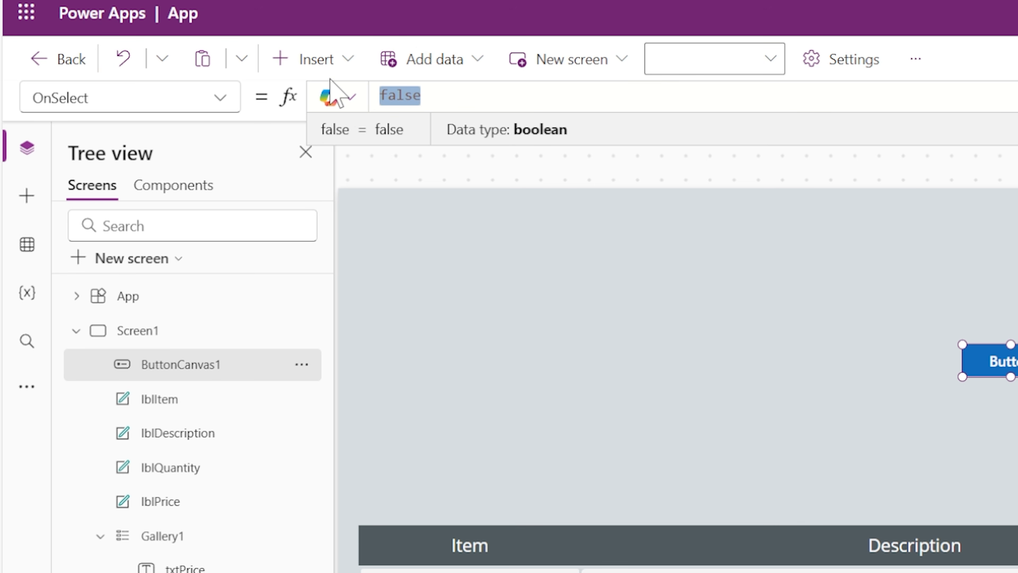
text(Collect()
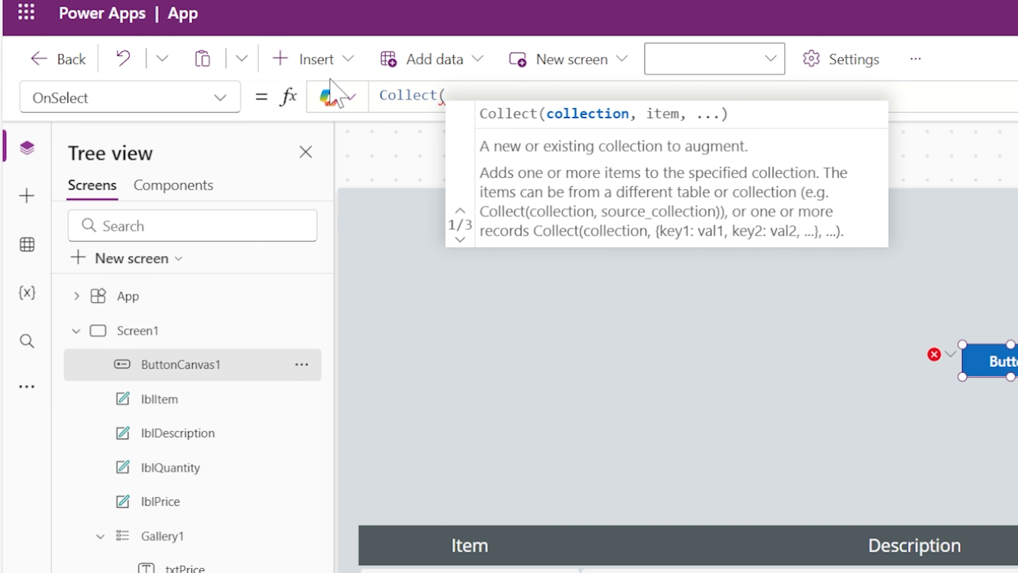
text(colGaller)
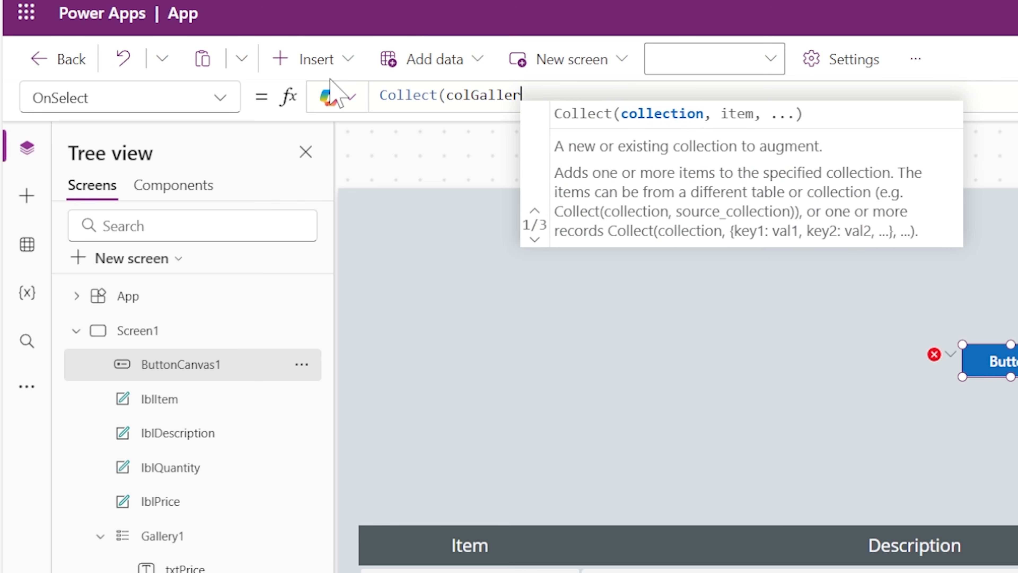
text(yRow)
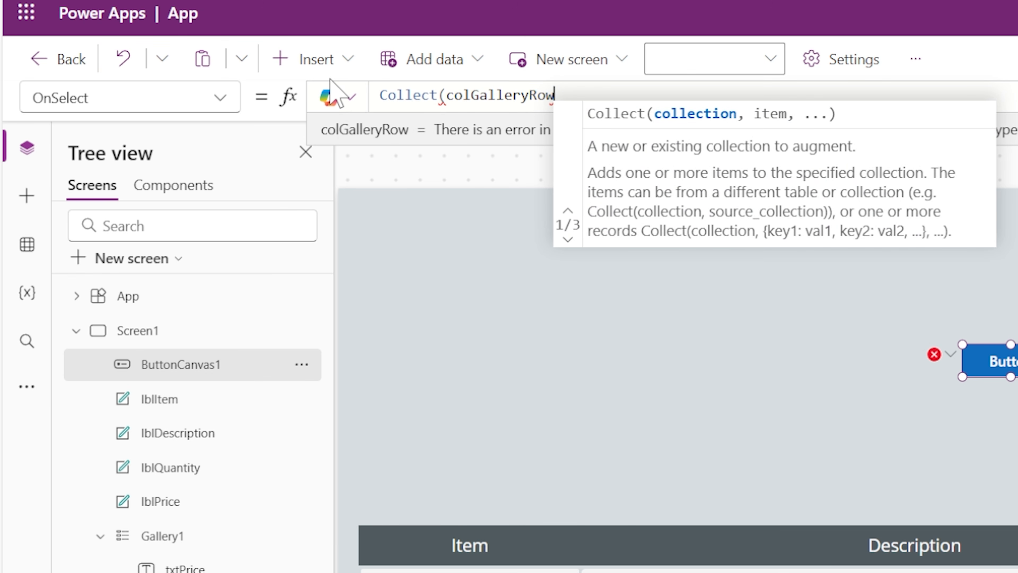
text(,)
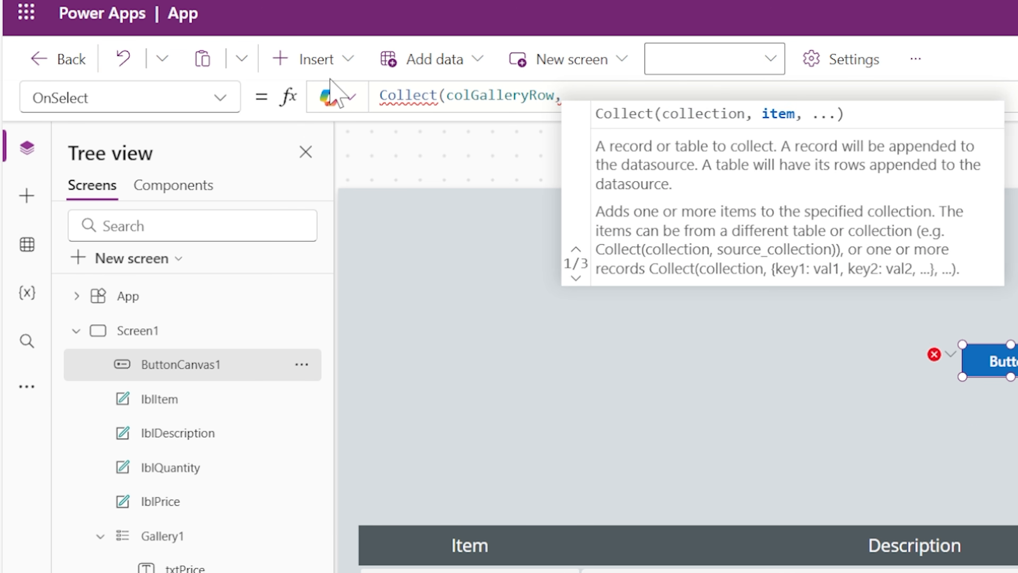
text([)
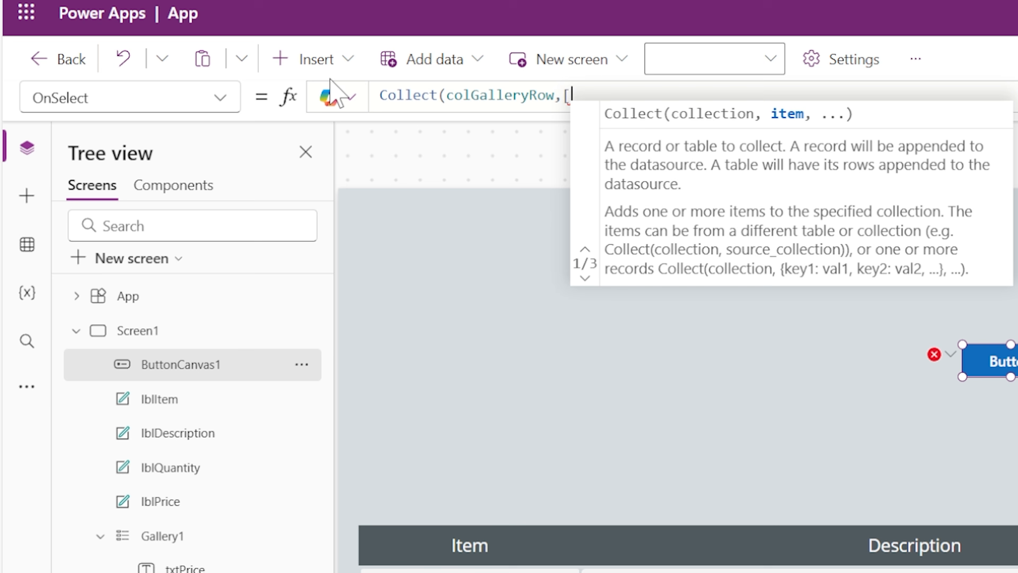
key(BackSpace)
text({Item:")
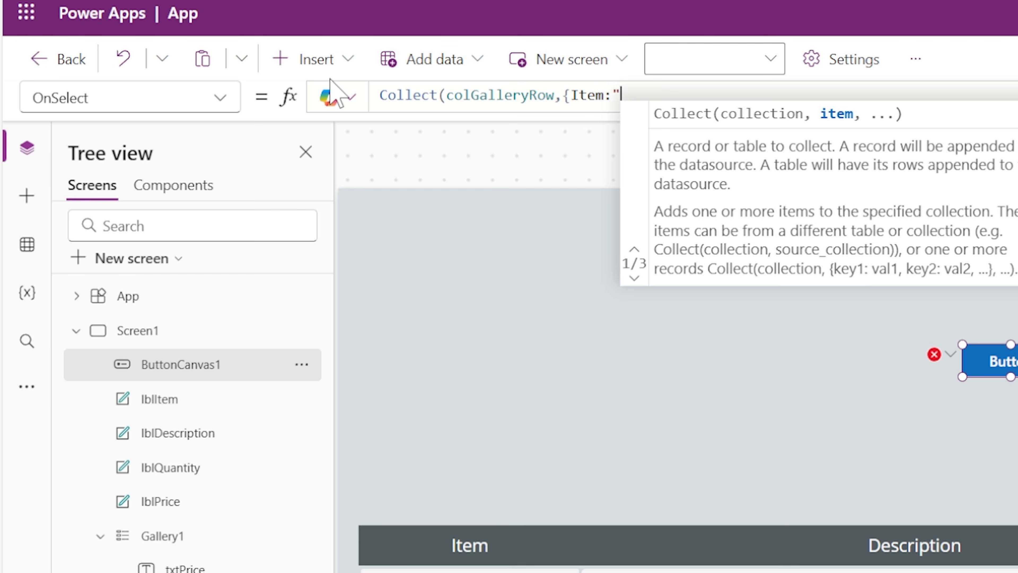
text(",D)
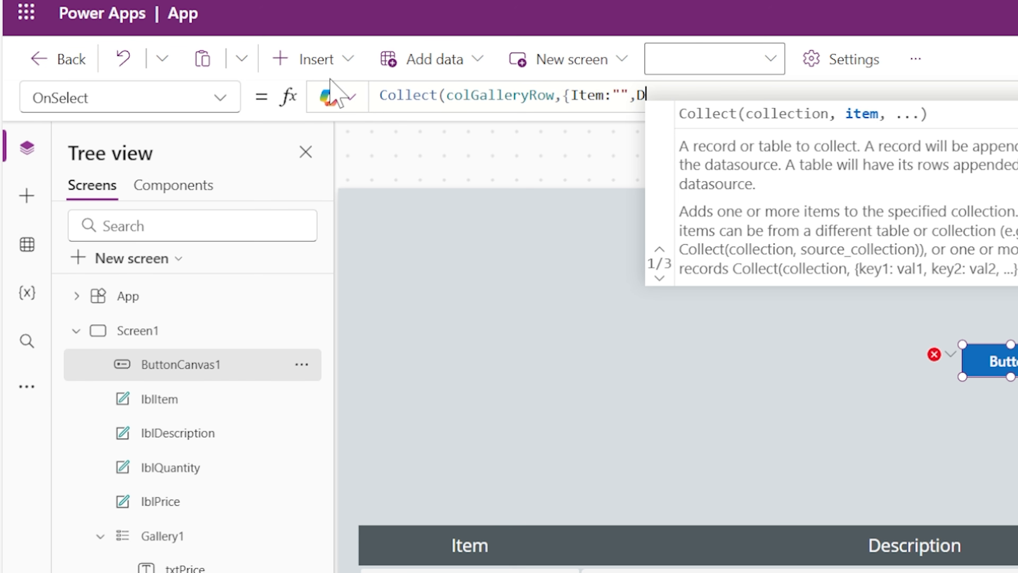
text(escription:)
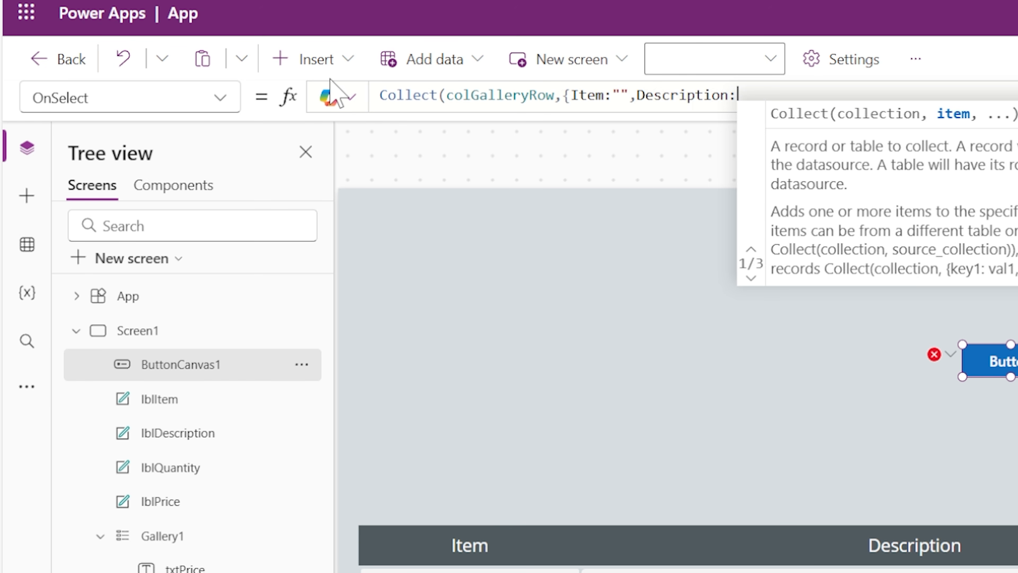
text("",Qu)
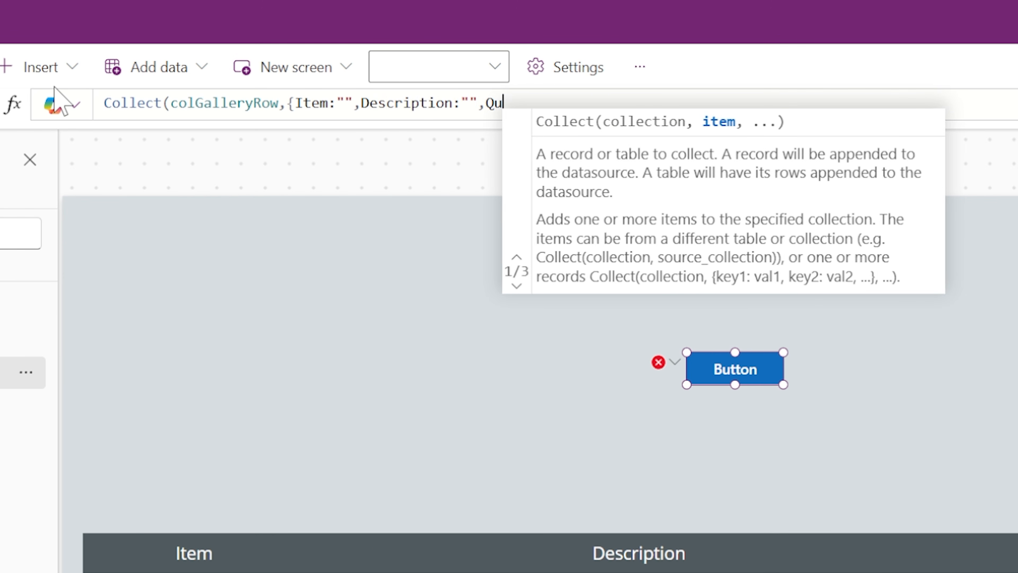
text(antity)
text(:"",)
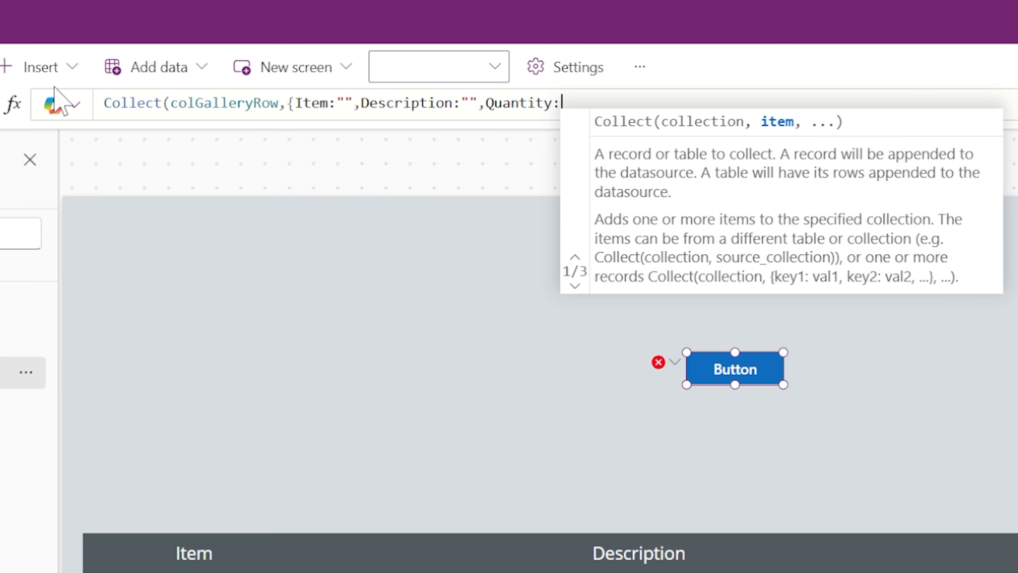
text(Price:")
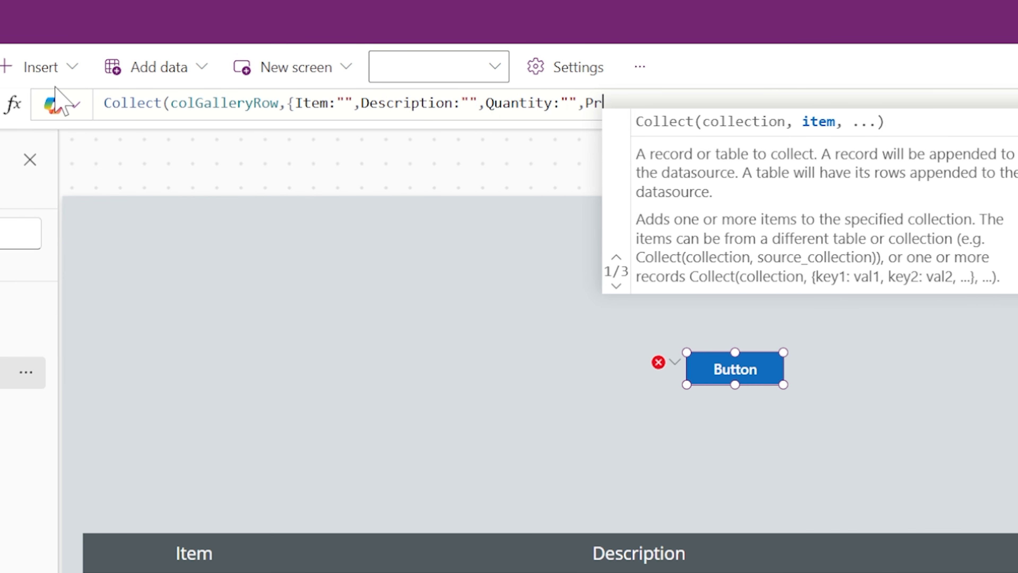
text("))
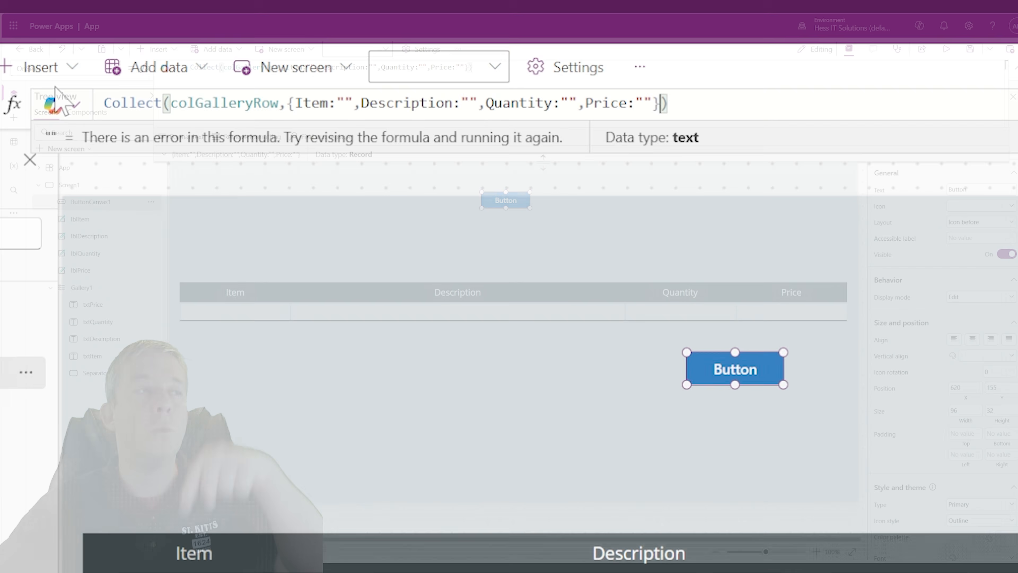
text(})
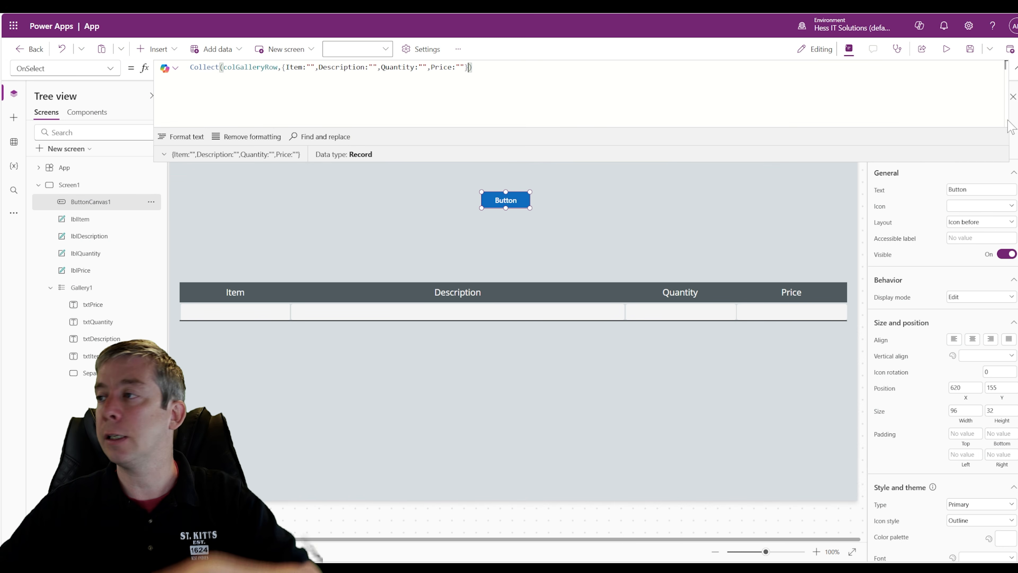
click(1016, 68)
Step: Set the button's text to "Collect One Row" and widen the button to fit the text on one line
drag(974, 189, 903, 194)
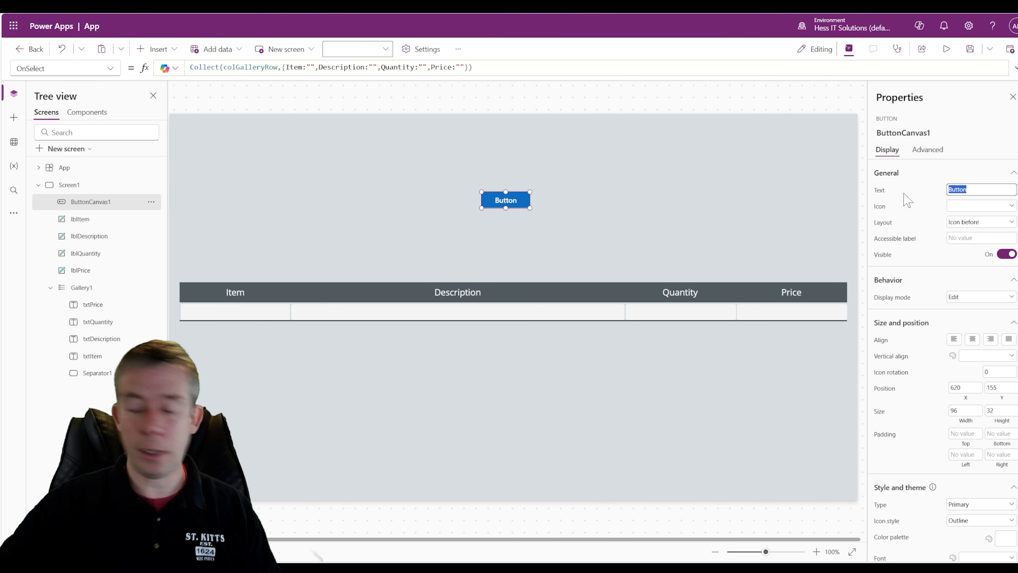
text(Collect)
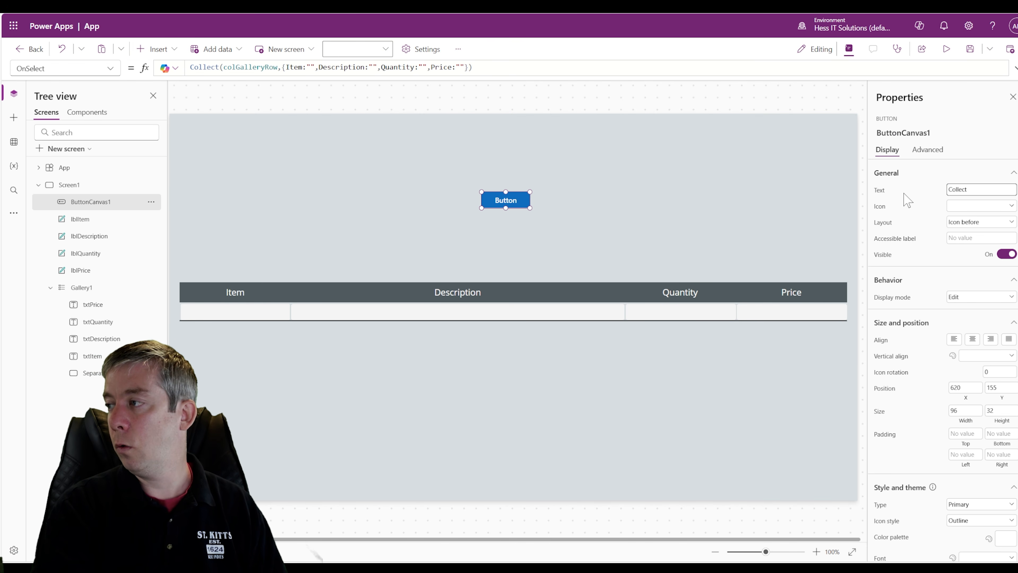
text( One Row)
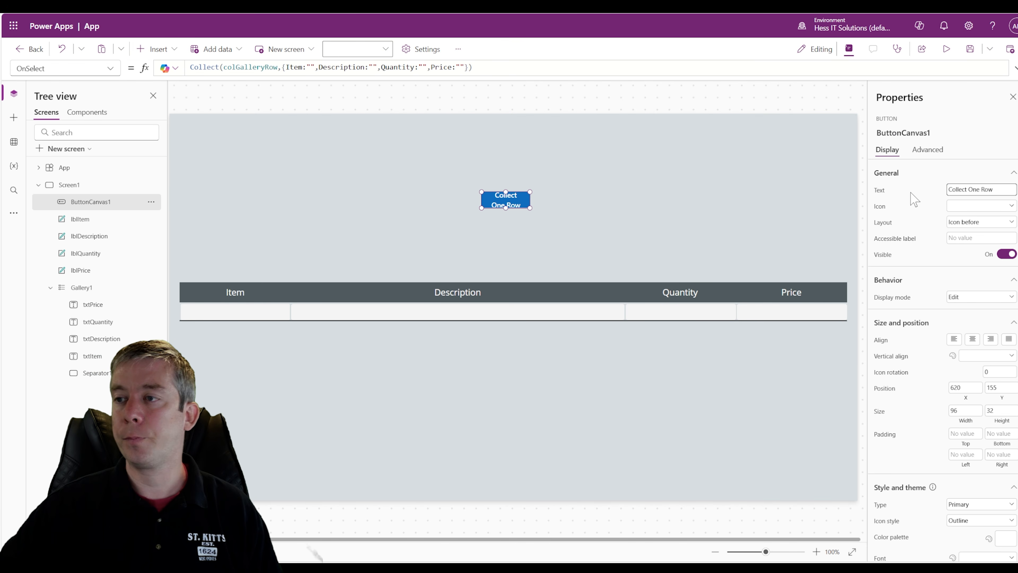
mouse_move(529, 193)
mouse_down()
mouse_move(607, 197)
mouse_move(518, 198)
mouse_up()
Step: Preview the app, run Collect One Row once, and return to the editor
key(F5)
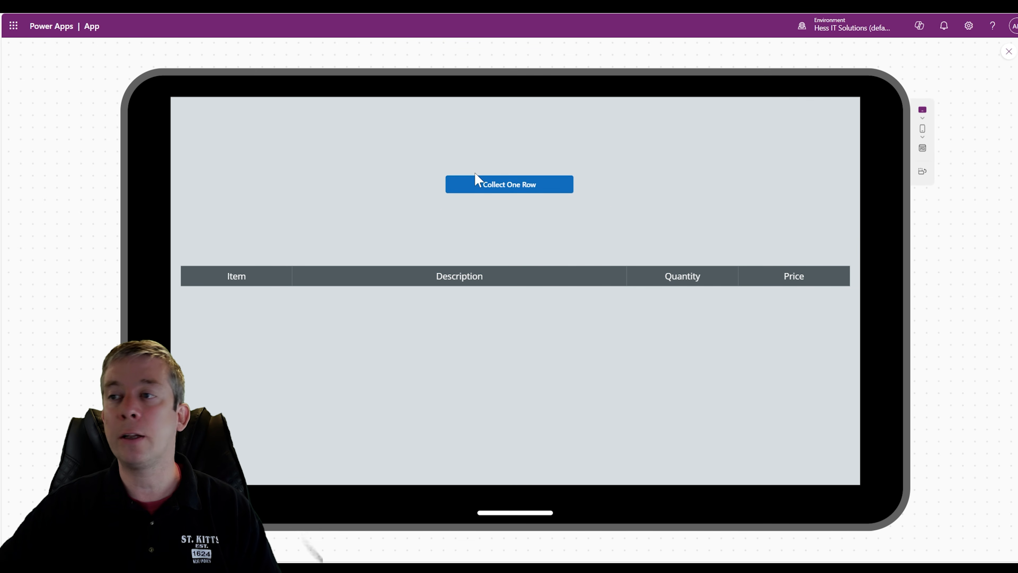
click(506, 192)
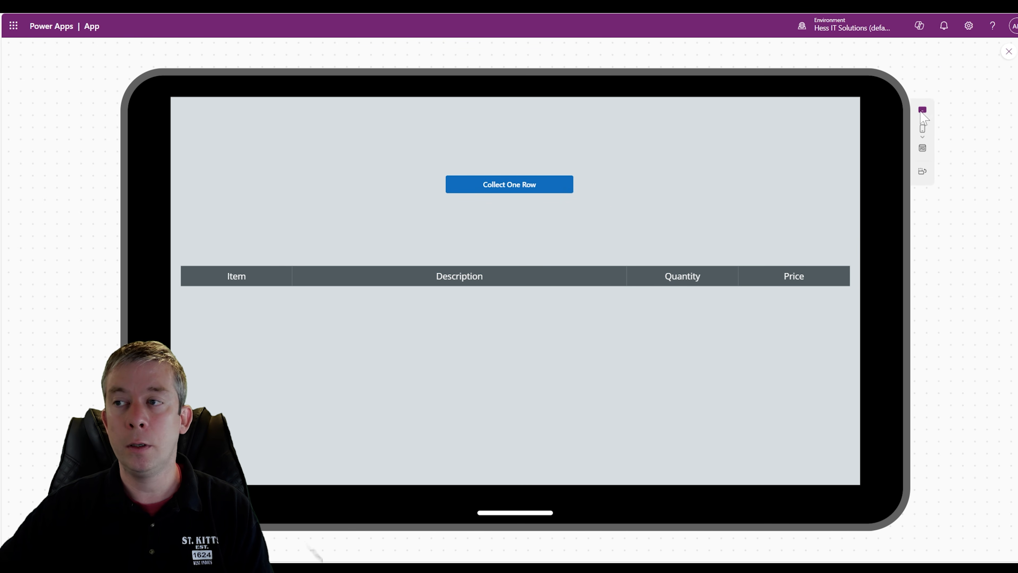
click(1009, 51)
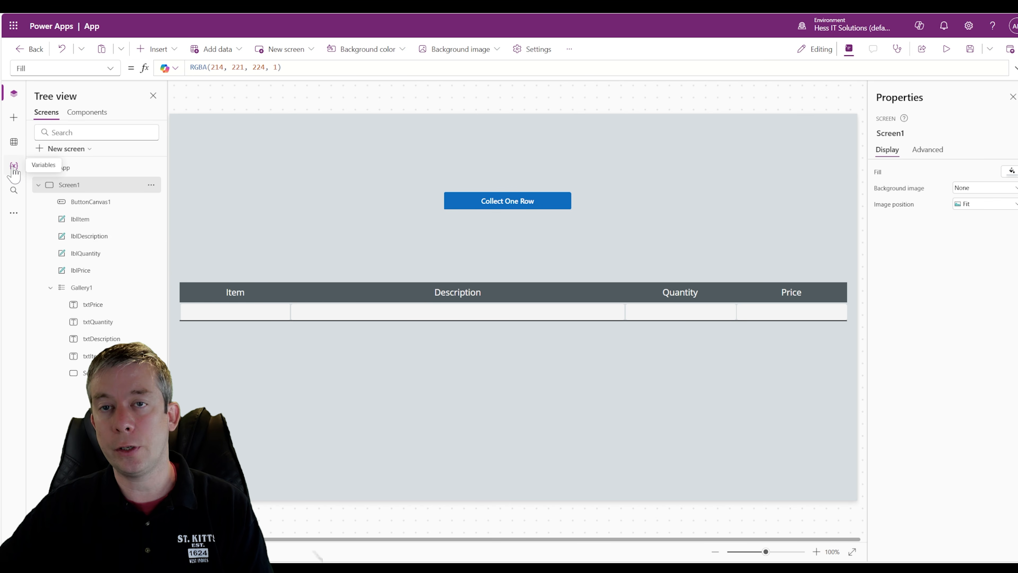
Step: View the contents of the colGalleryRow collection as a table among the app's variables, then close the table view
click(13, 165)
click(41, 211)
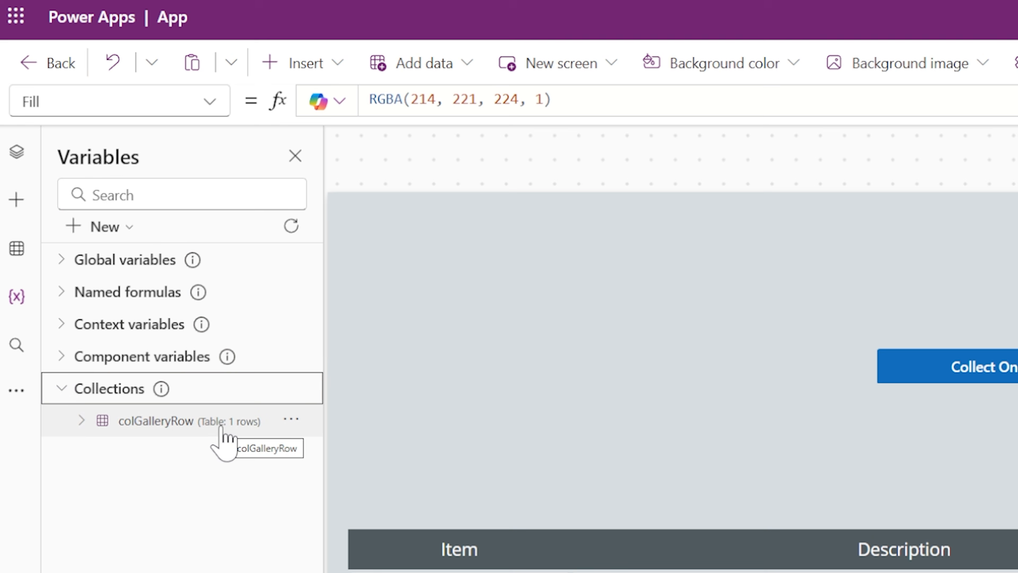
click(293, 420)
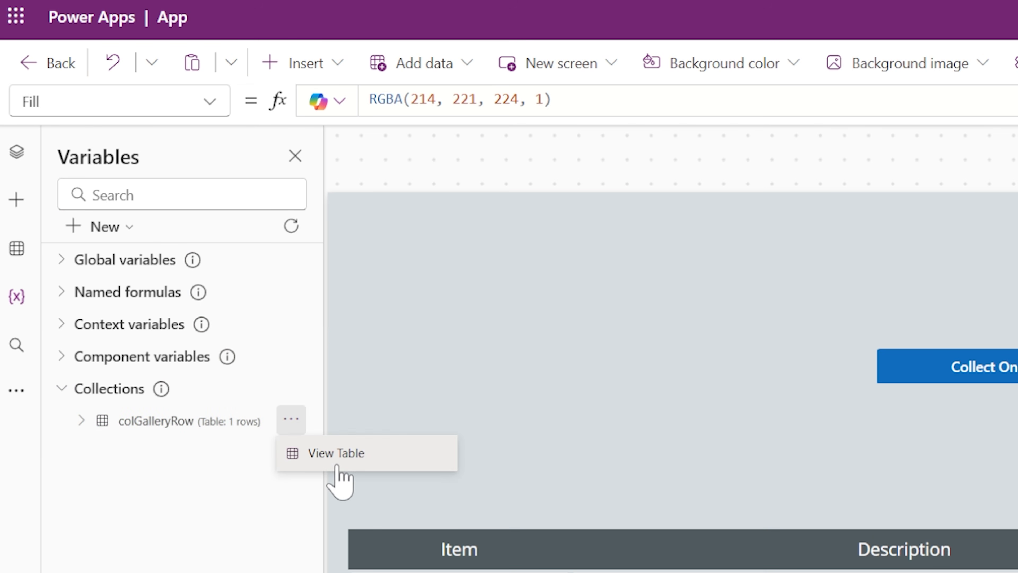
click(335, 458)
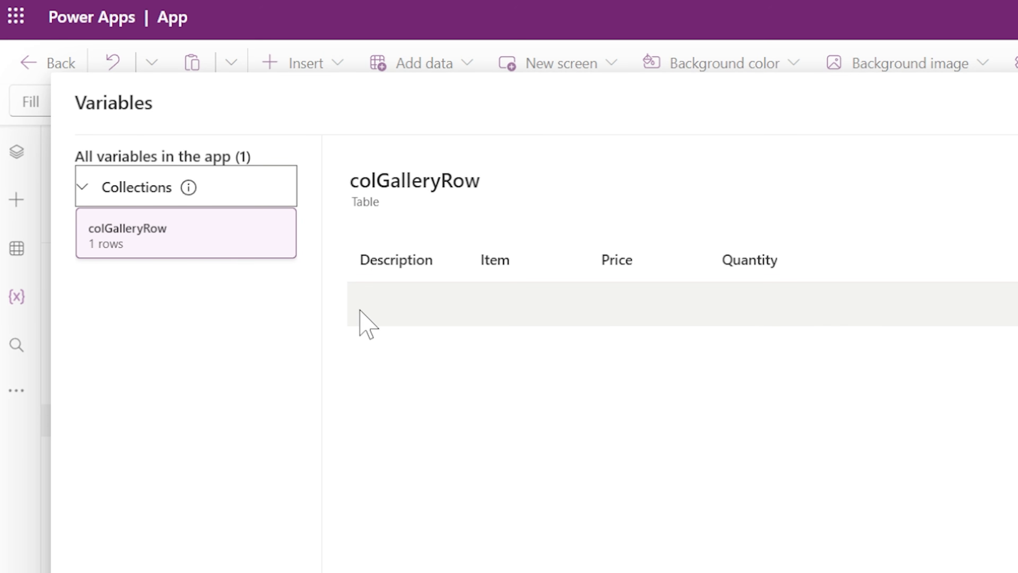
key(Escape)
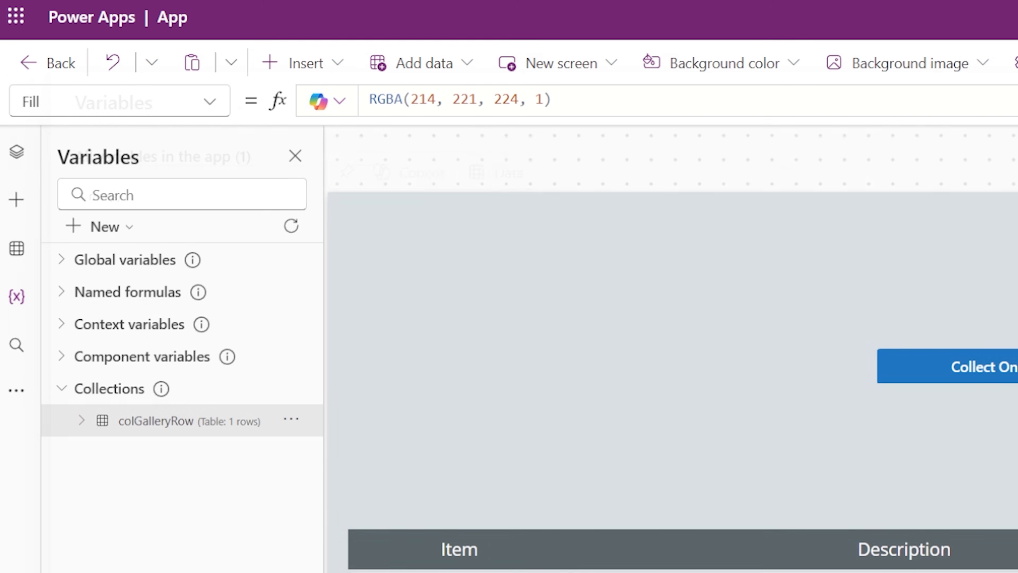
Step: Replace the Items formula of Gallery1 with colGalleryRow
click(290, 372)
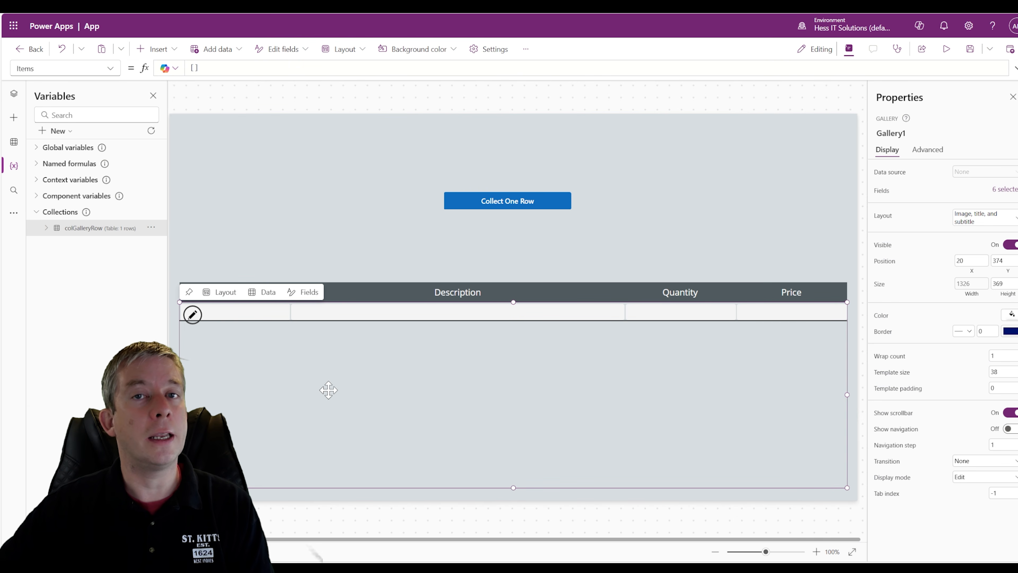
click(194, 67)
text(col)
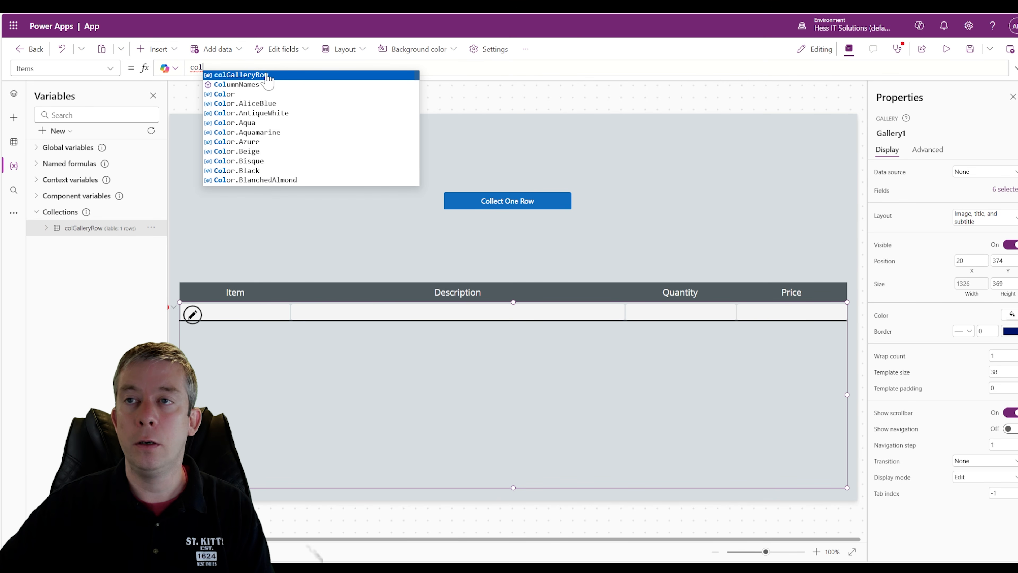
click(256, 75)
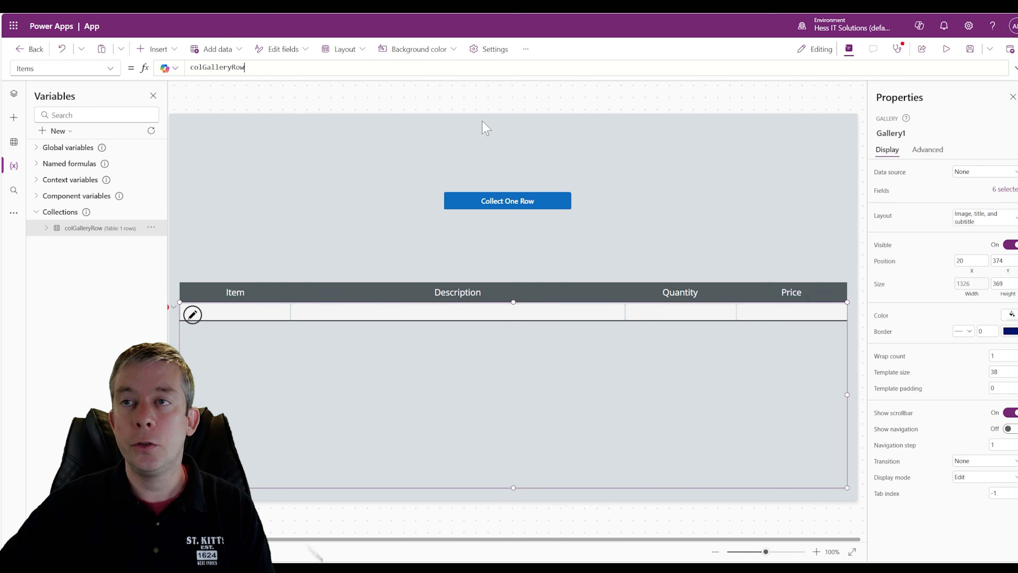
Step: Preview the app and add two more blank rows to the gallery with Collect One Row
click(946, 49)
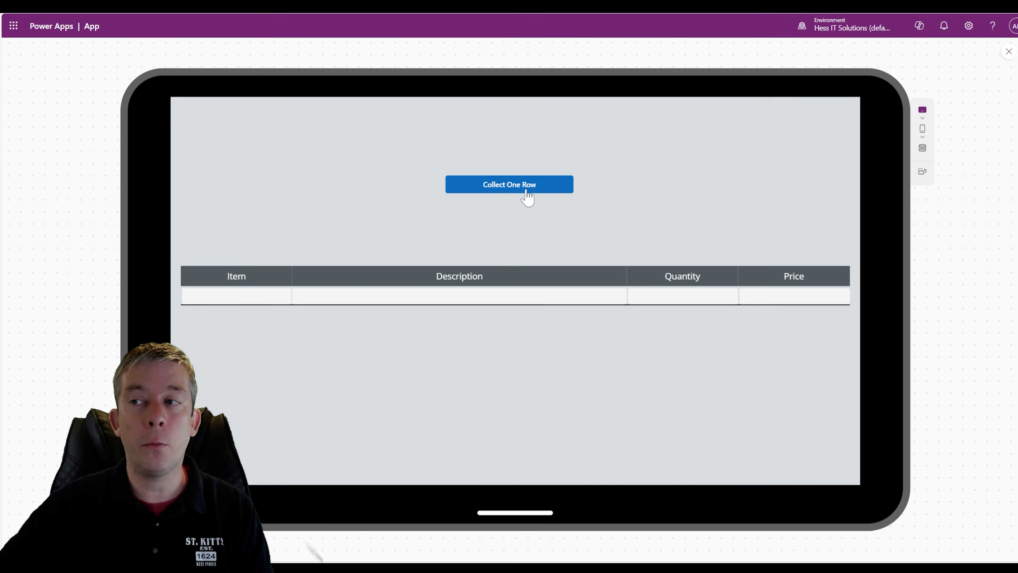
click(508, 187)
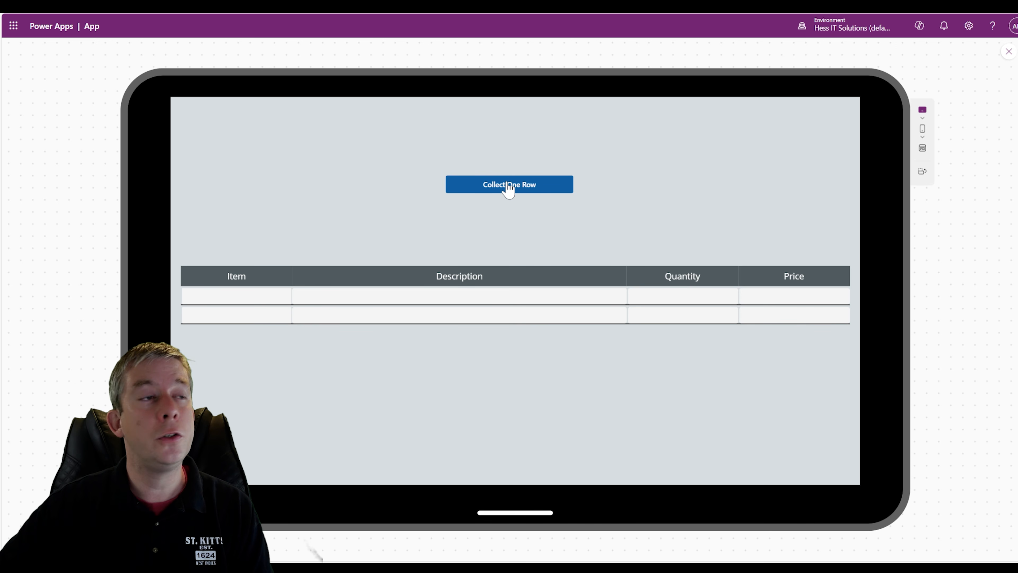
click(508, 187)
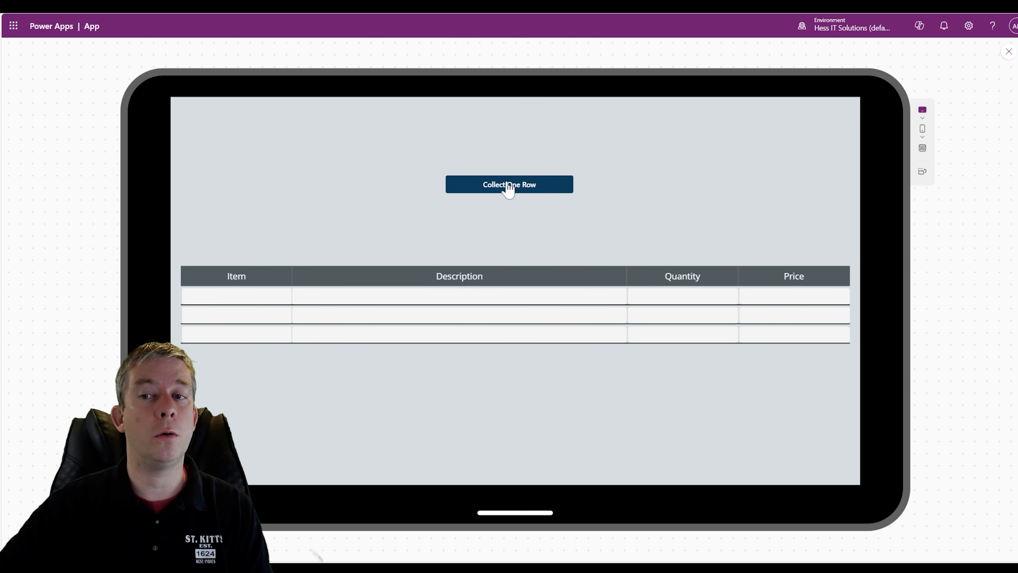
Step: Add six more blank rows to the previewed gallery with Collect One Row
click(509, 187)
click(508, 187)
click(508, 187)
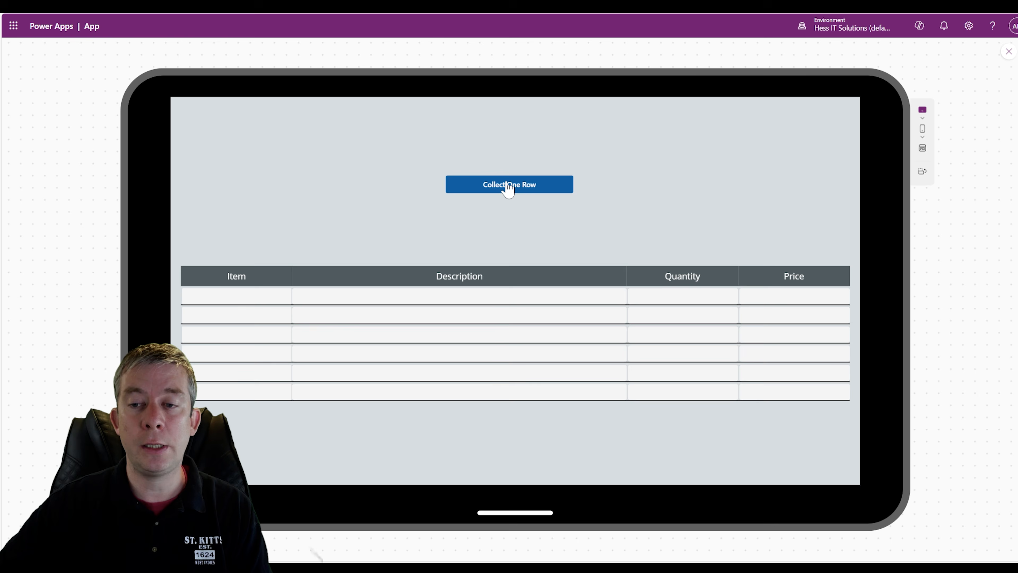
click(509, 187)
click(508, 187)
click(508, 187)
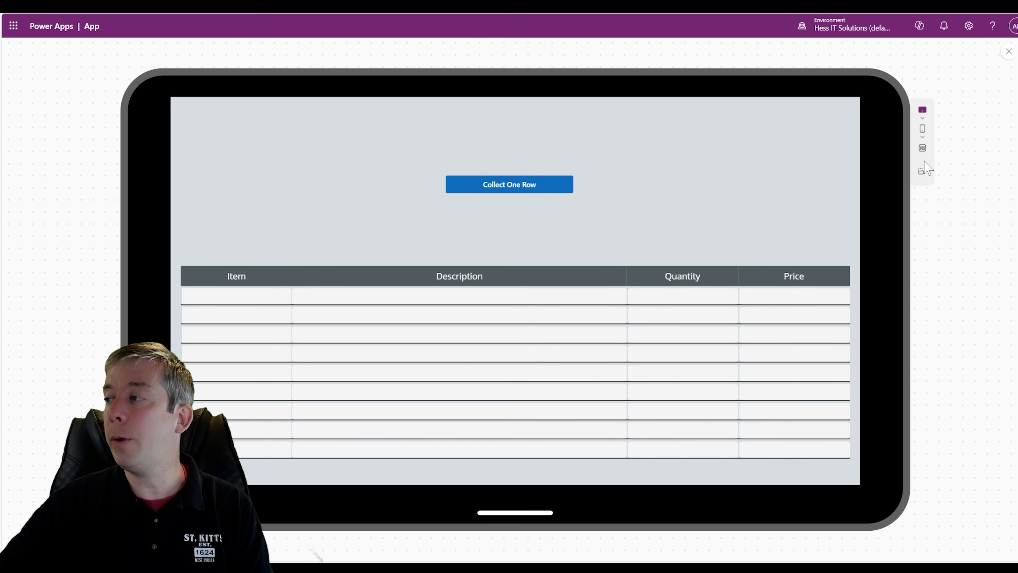
Step: Switch the preview to the frameless browser layout and keep collecting blank rows until they exceed the gallery's visible height
click(922, 147)
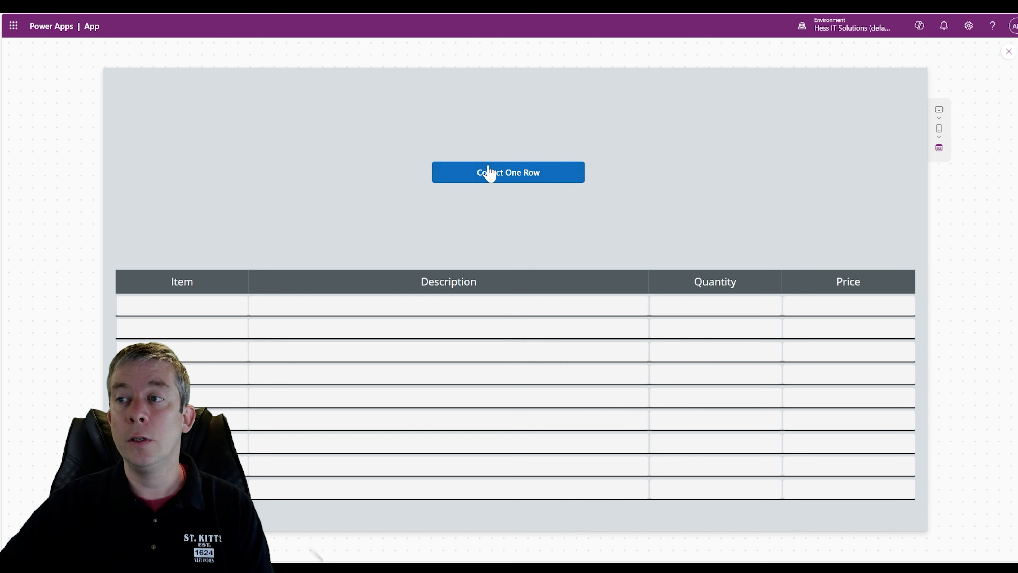
click(479, 173)
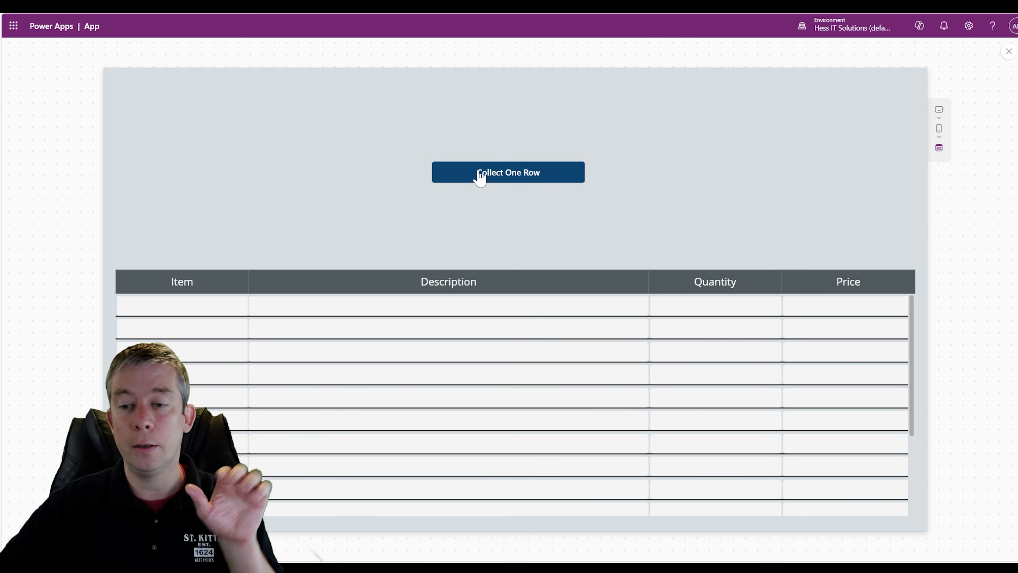
click(479, 172)
click(479, 173)
click(479, 173)
click(479, 172)
click(479, 173)
click(479, 173)
click(479, 172)
Step: Scroll through the gallery's overflowing rows, run Collect One Row again, and leave the preview
scroll(515, 405, down, 7)
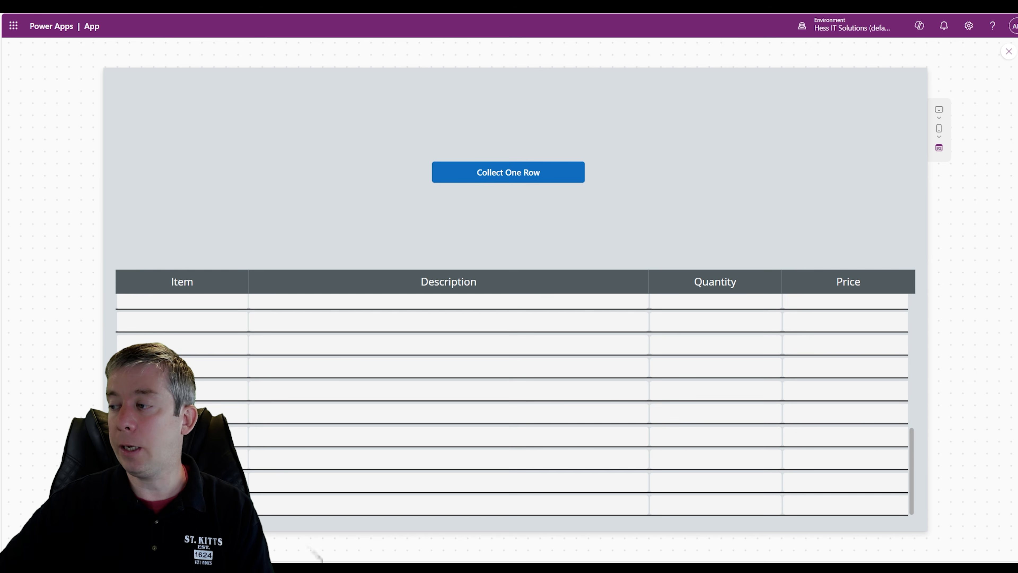
scroll(515, 405, up, 7)
scroll(515, 405, down, 7)
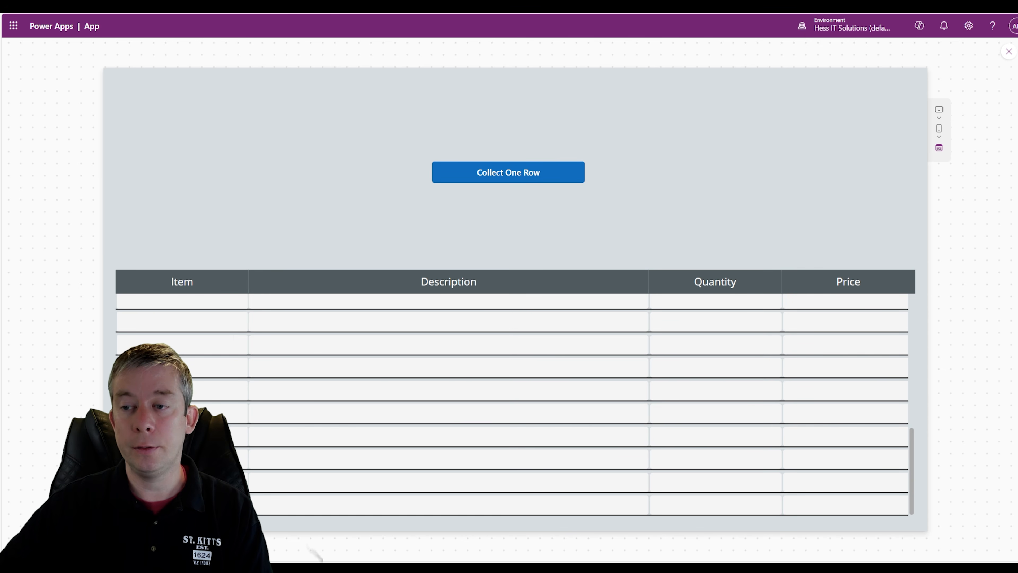
scroll(408, 393, up, 7)
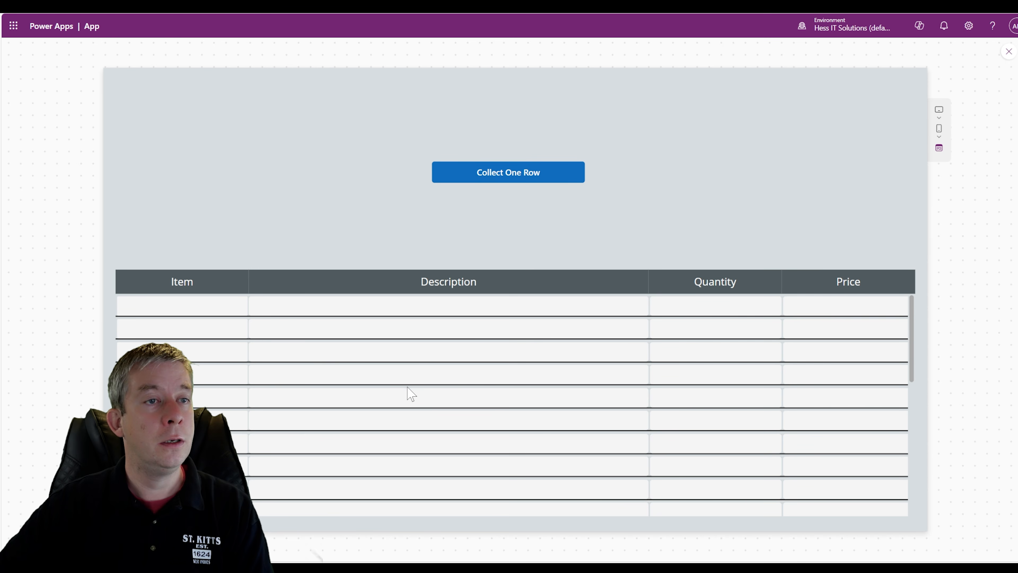
click(520, 173)
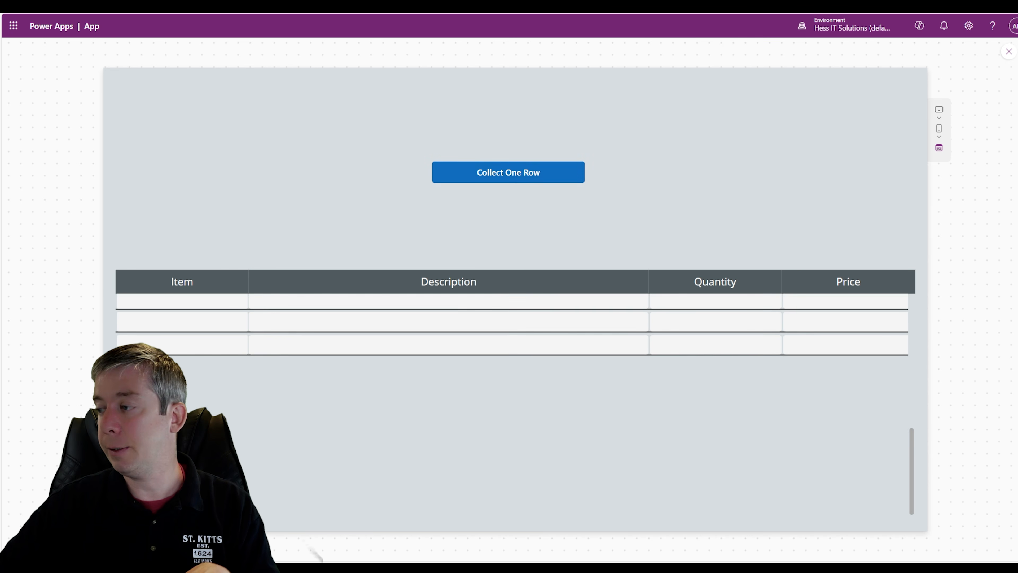
click(1009, 52)
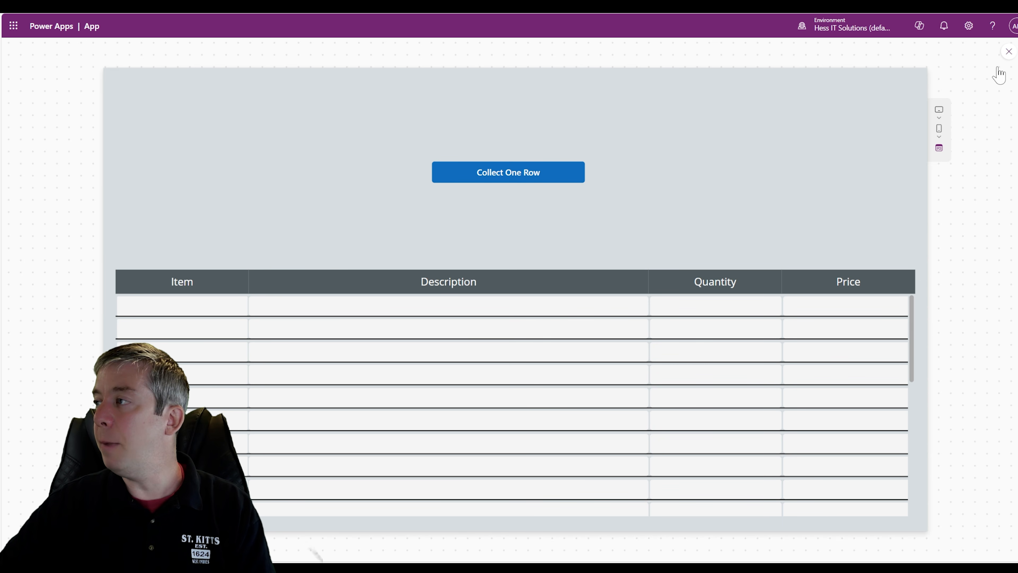
Step: Turn off the scrollbar of Gallery1 and test scrolling through its rows in the preview
click(845, 335)
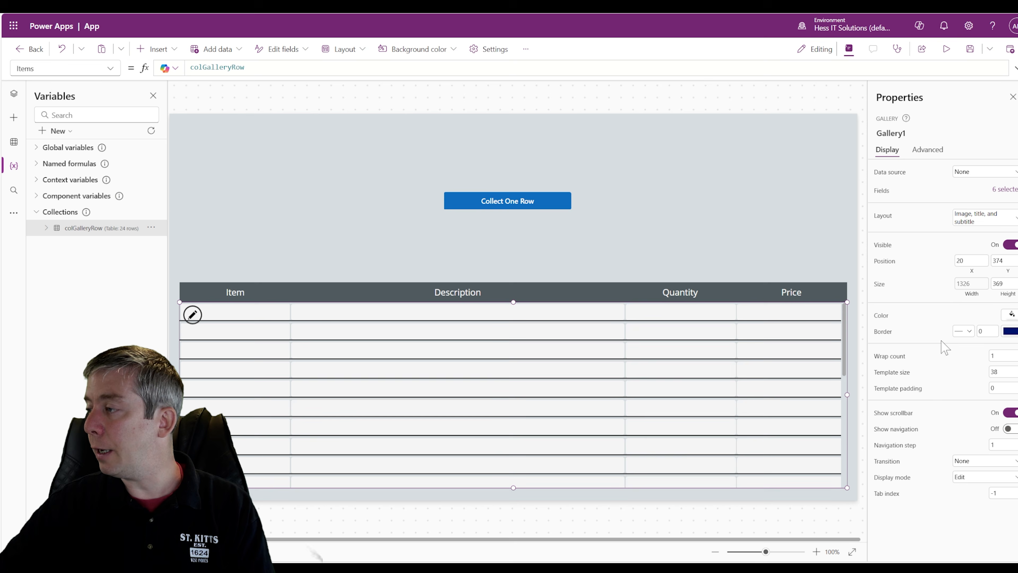
click(1010, 413)
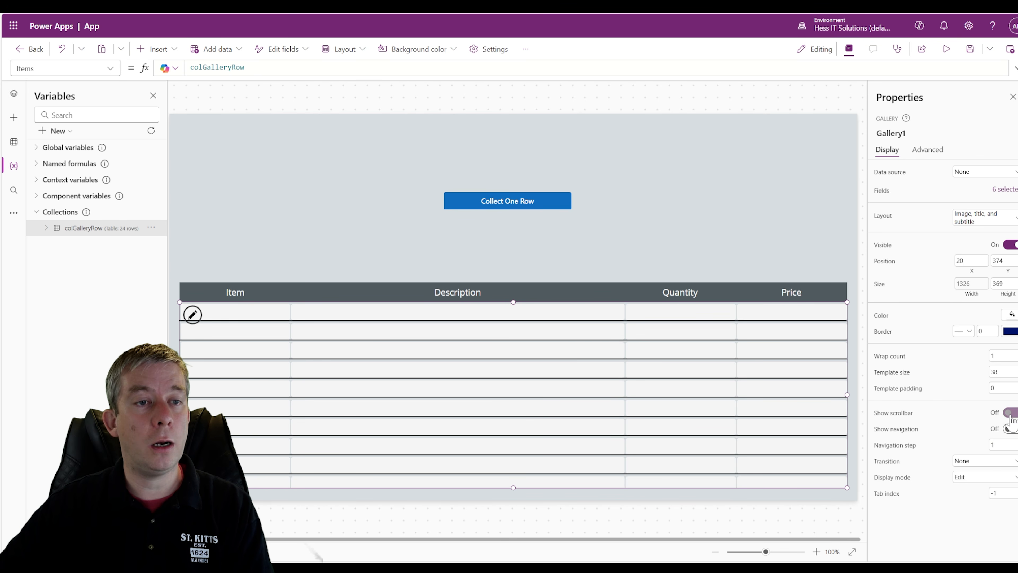
click(946, 49)
scroll(625, 384, down, 5)
scroll(614, 383, up, 5)
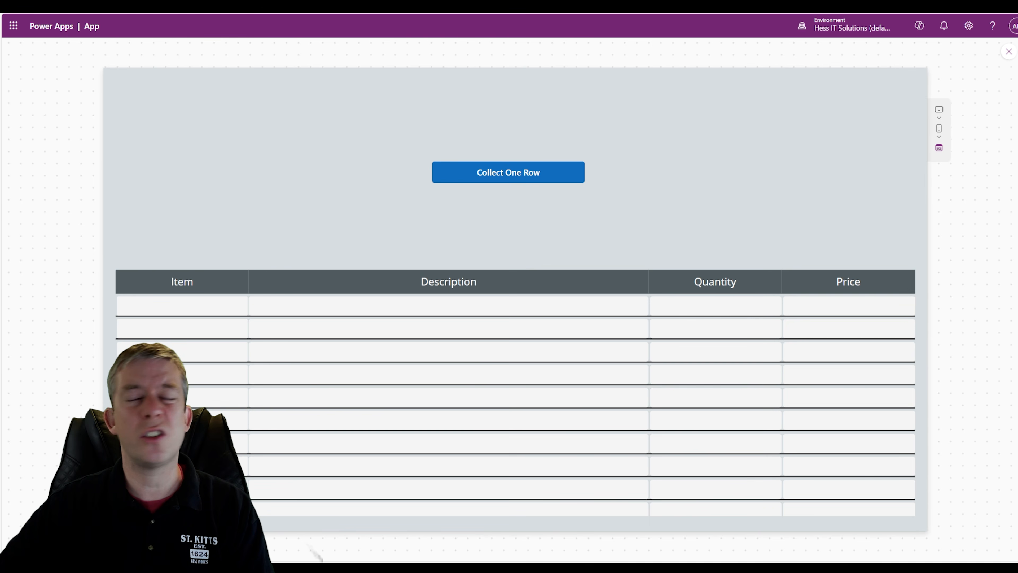
scroll(597, 382, down, 5)
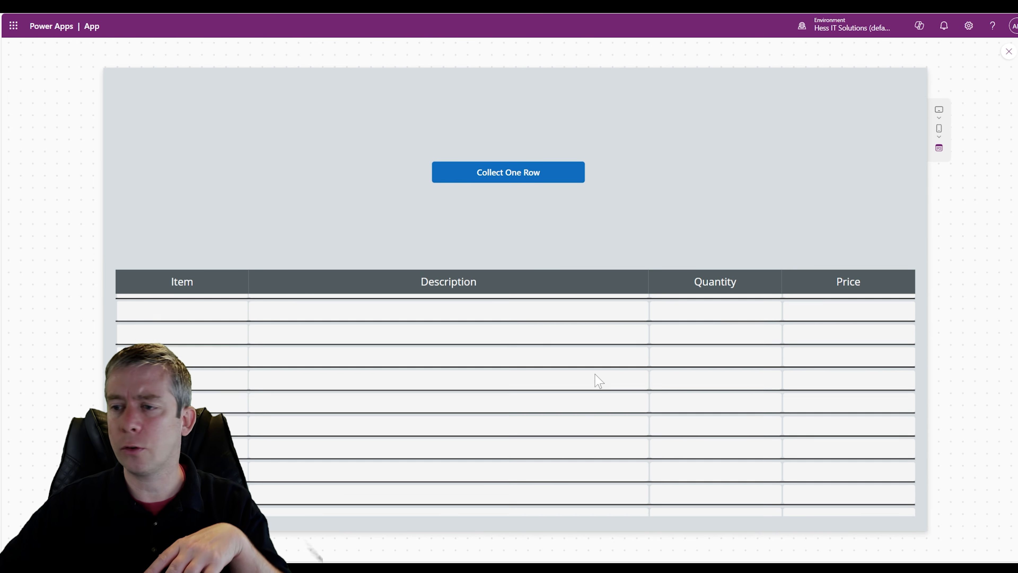
scroll(598, 381, up, 5)
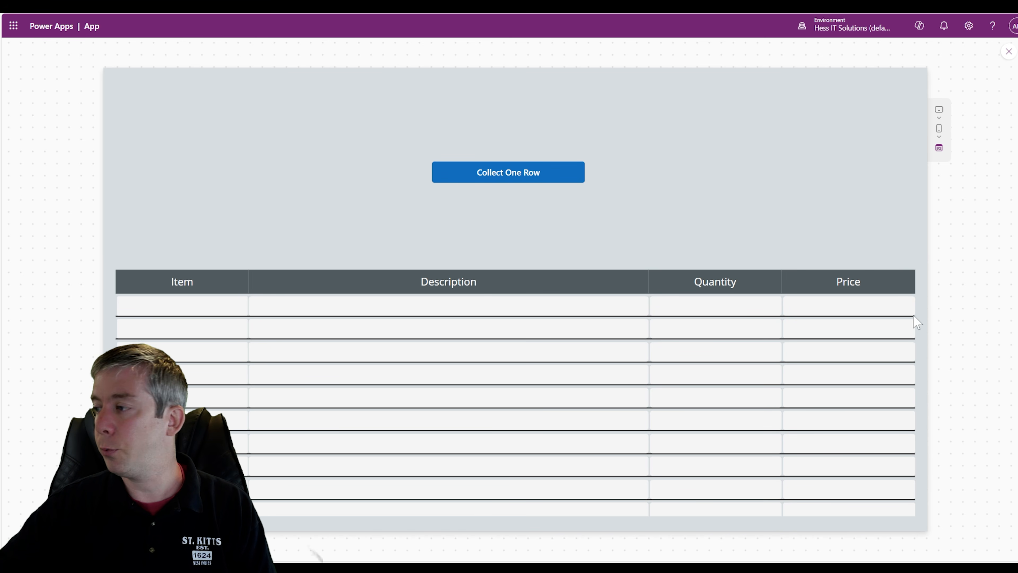
click(1008, 51)
Step: Set the Width formula of the text input in the gallery's Price column to lblPrice.Width-4
click(800, 314)
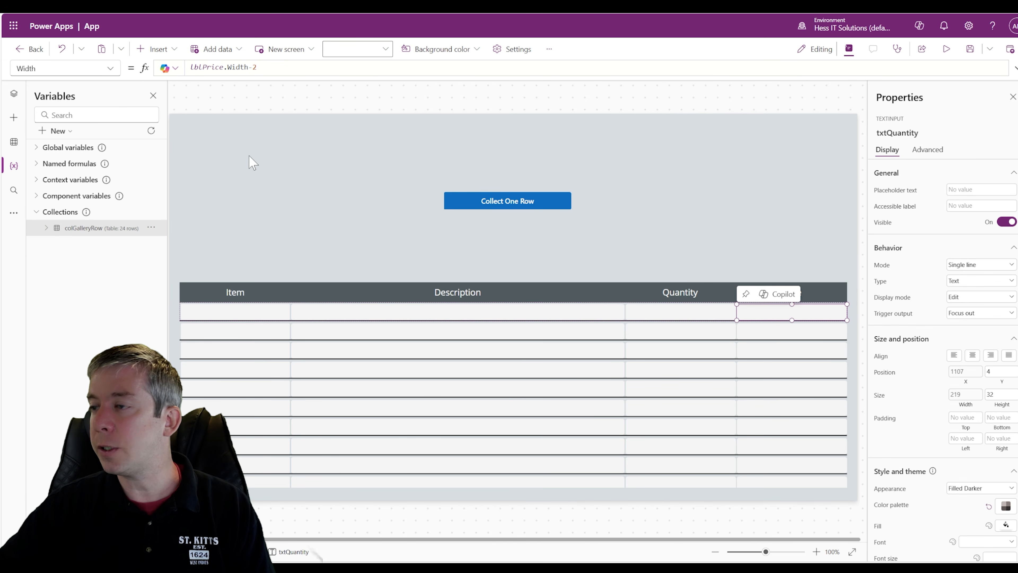
drag(258, 67, 252, 67)
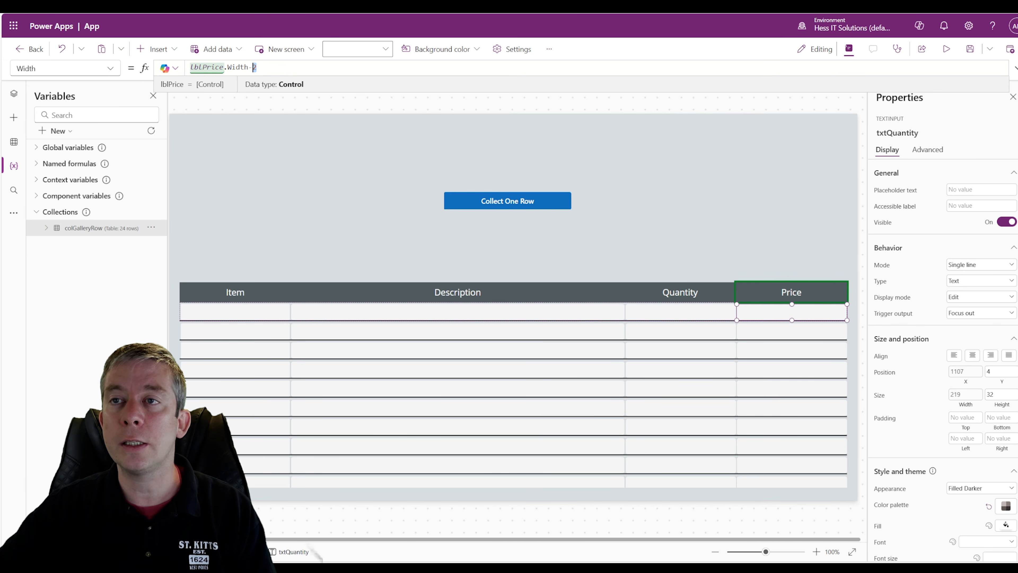
text(4)
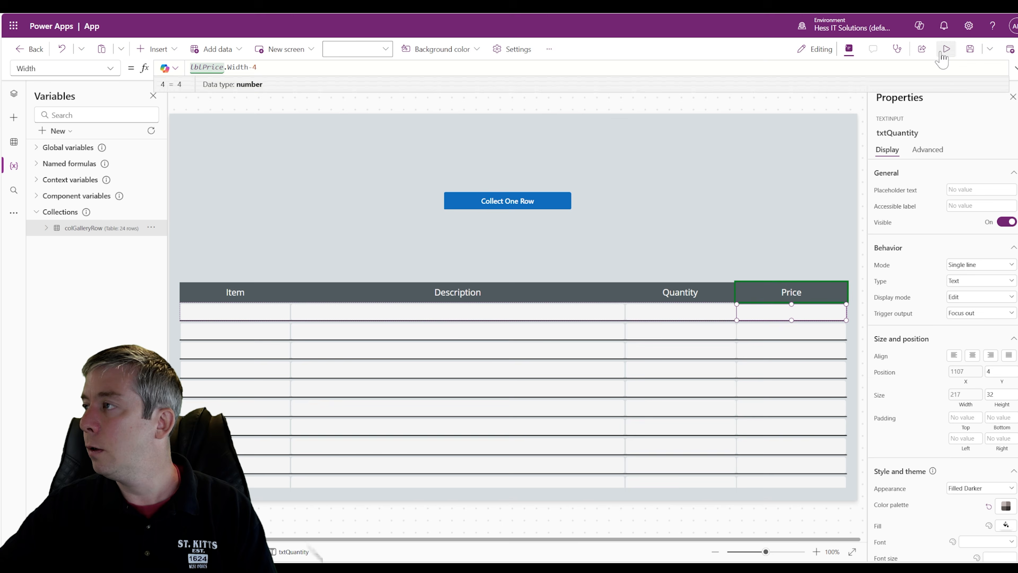
Step: Preview the app, fill the first row with Car, A red corvette, 100 and 50000, and return to the editor's variables list
click(946, 49)
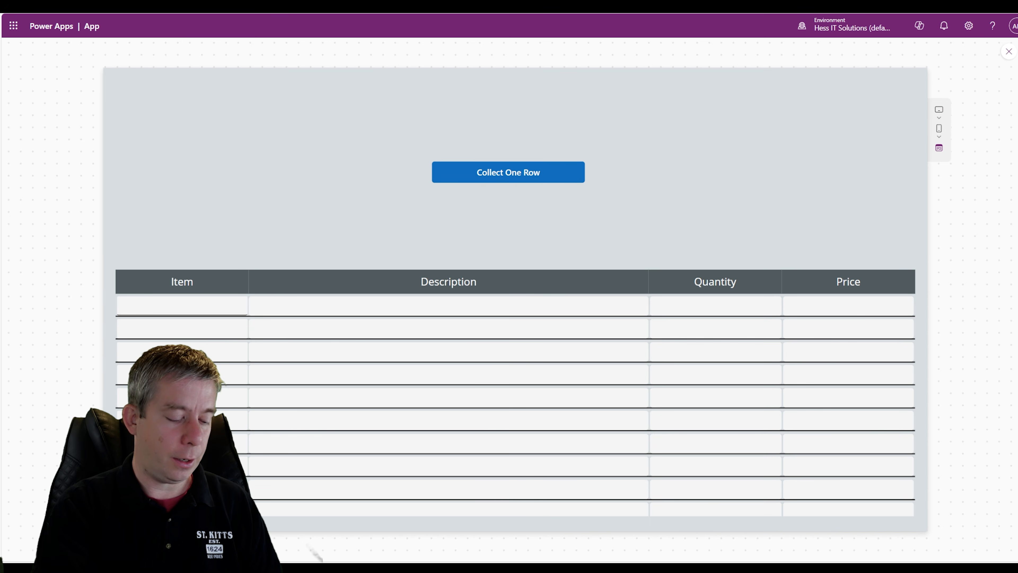
key(Tab)
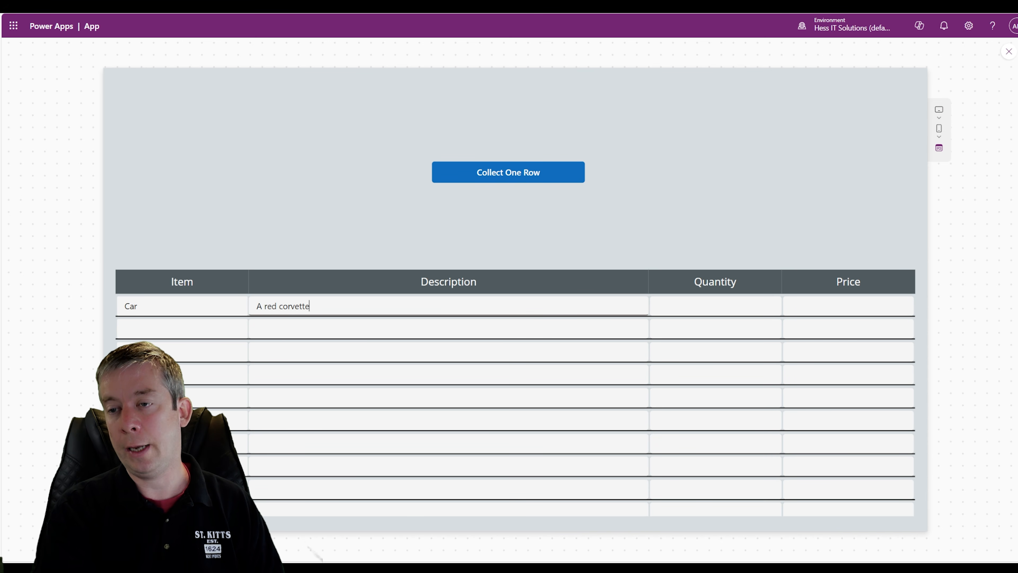
key(Tab)
text(100)
key(Tab)
text(1)
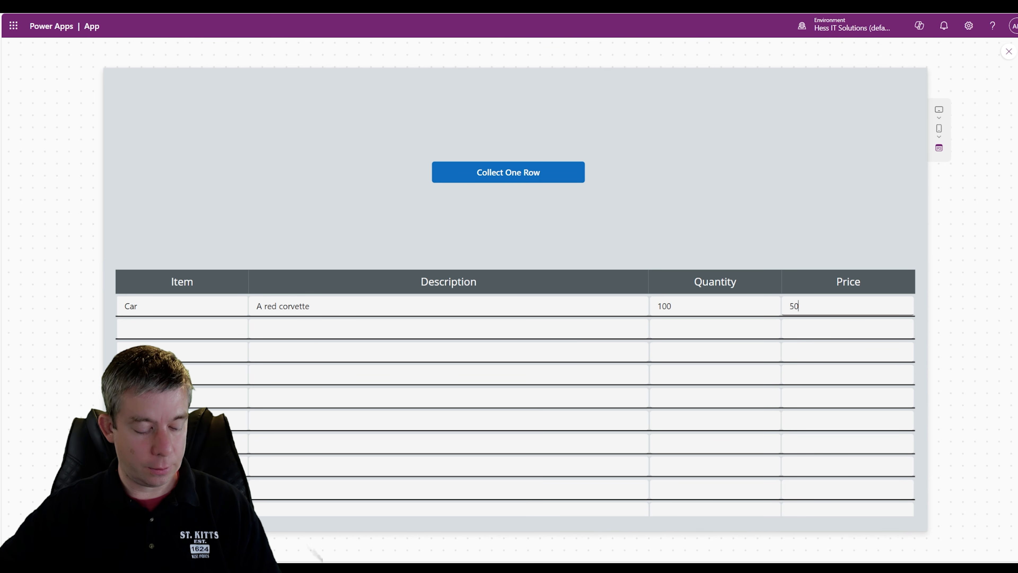
click(882, 220)
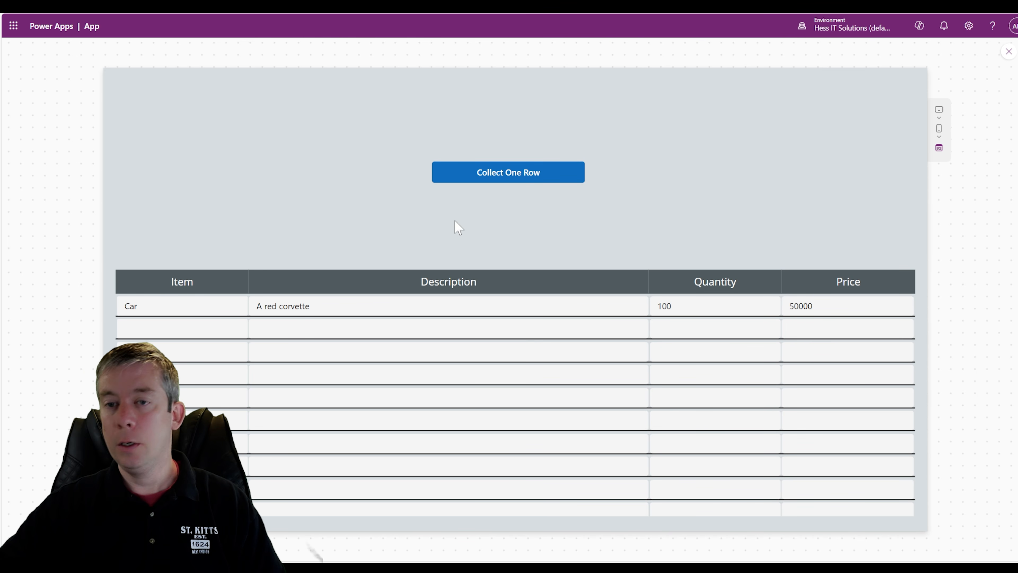
click(509, 183)
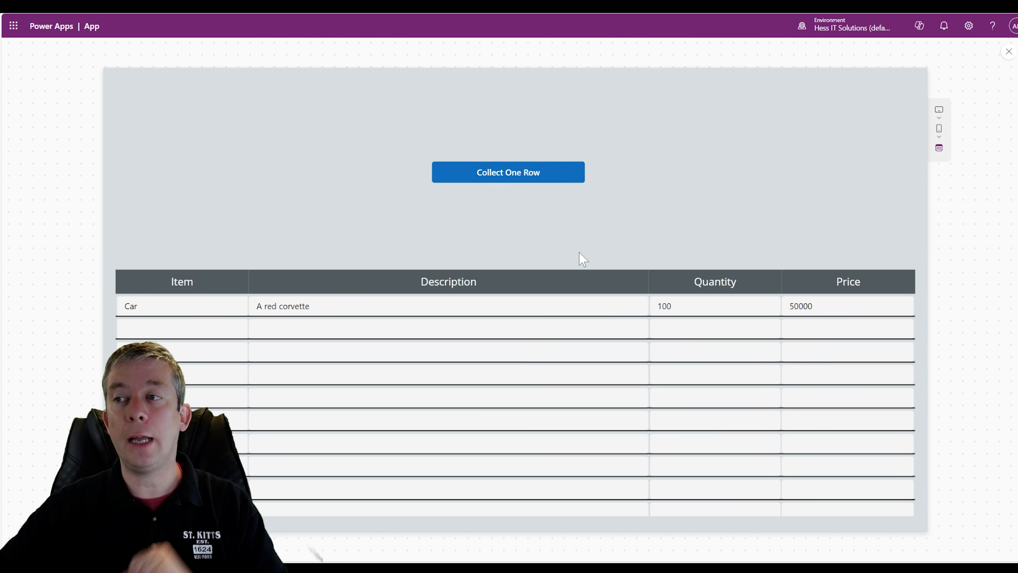
click(1009, 52)
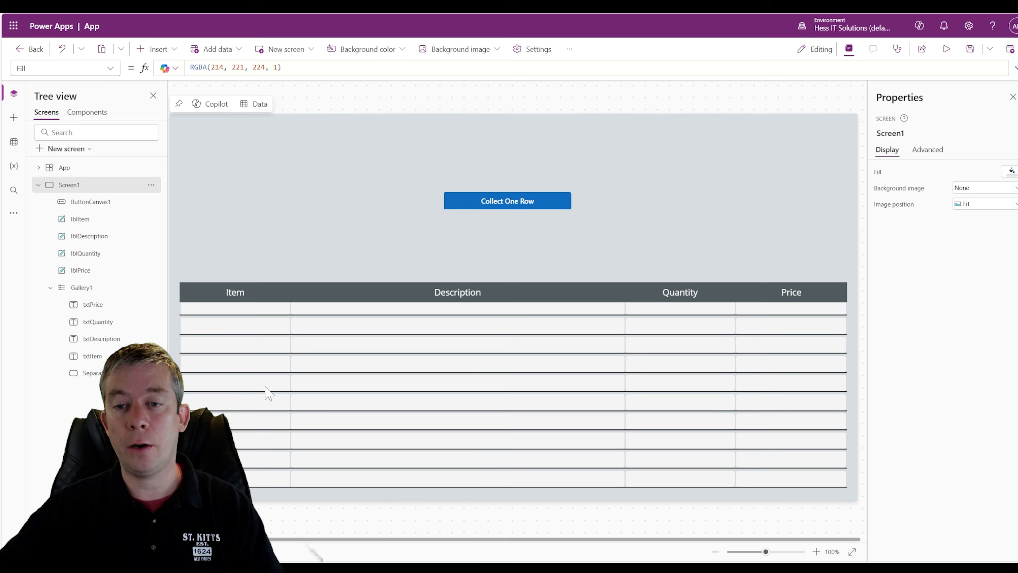
click(14, 166)
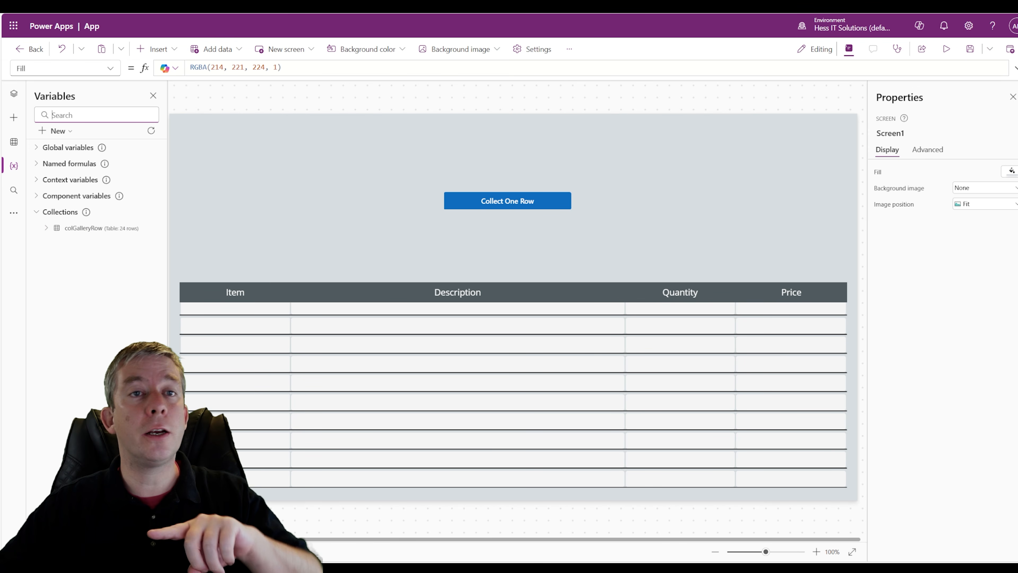
Step: Duplicate the Collect One Row button, place the copy beside the original, and set its text to Clear
click(529, 200)
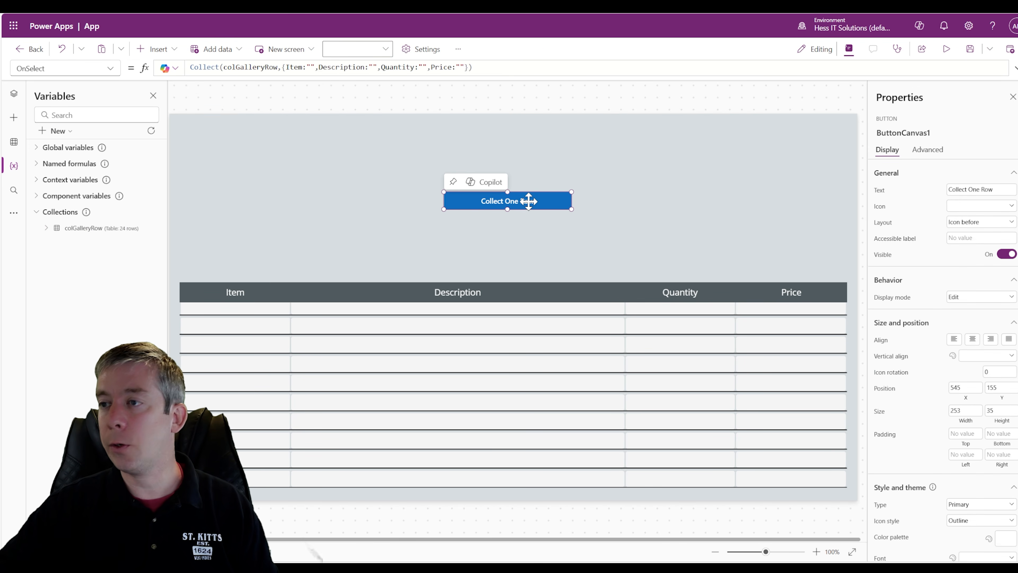
drag(500, 205, 542, 205)
key(ctrl+c)
key(ctrl+v)
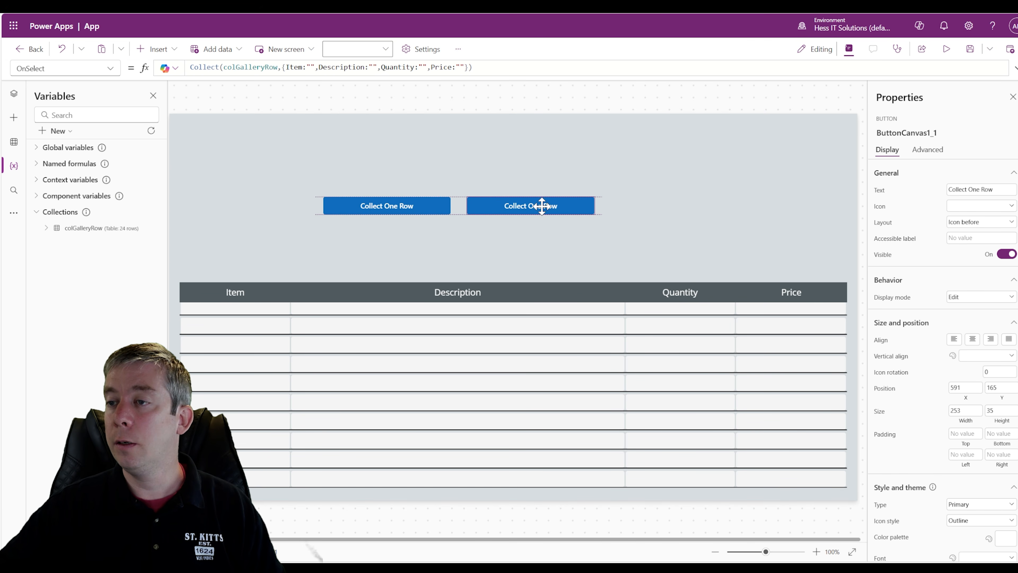
drag(996, 190, 859, 187)
text(Clear)
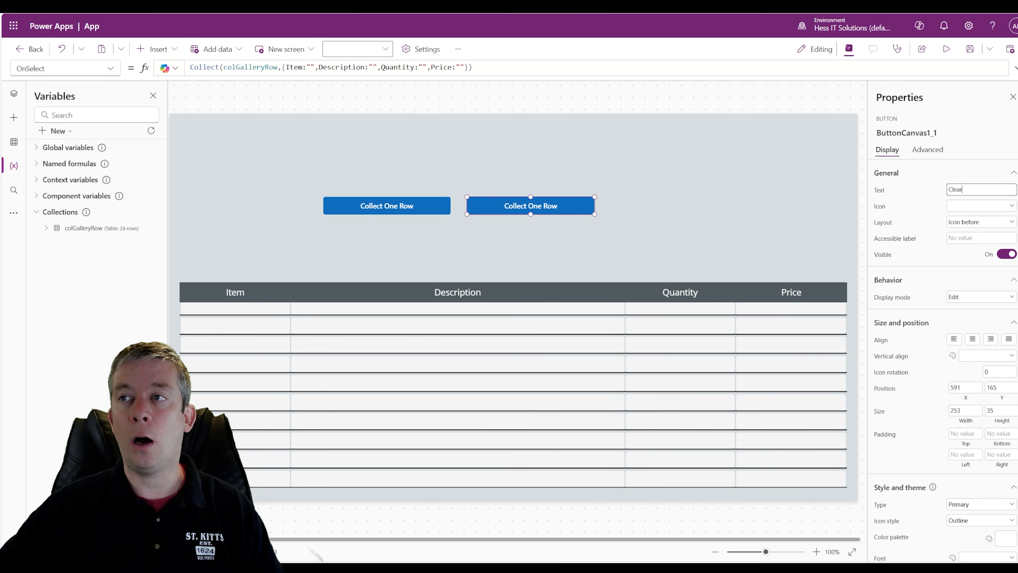
Step: Replace the Clear button's OnSelect formula with Clear(colGalleryRow)
drag(493, 68, 190, 68)
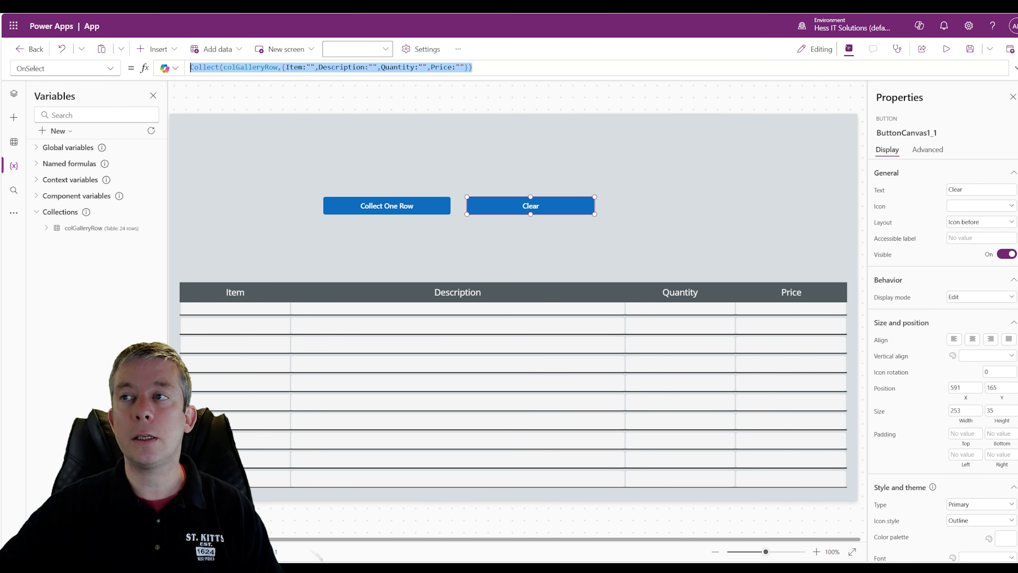
text(Clear)
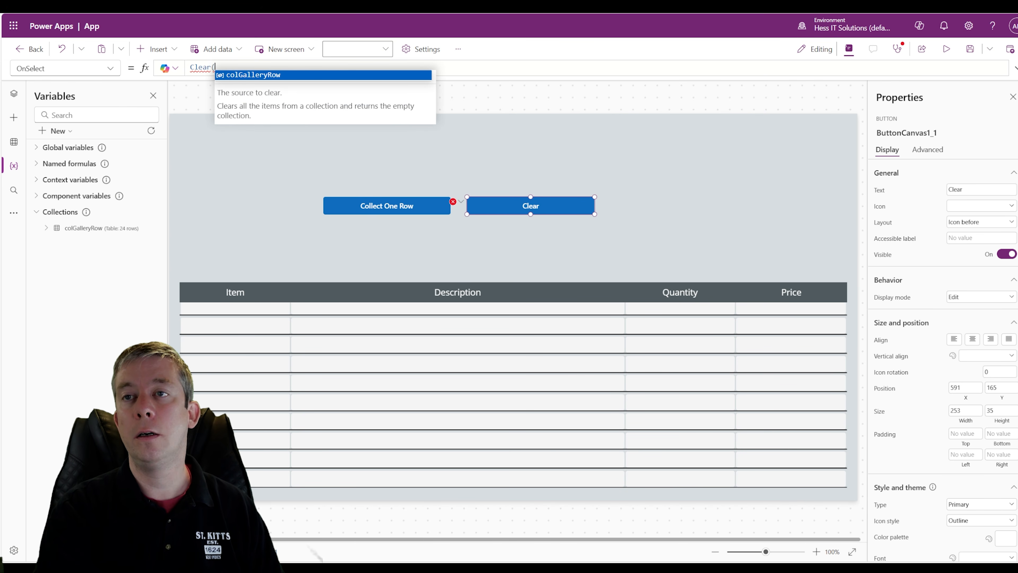
text(Collect()
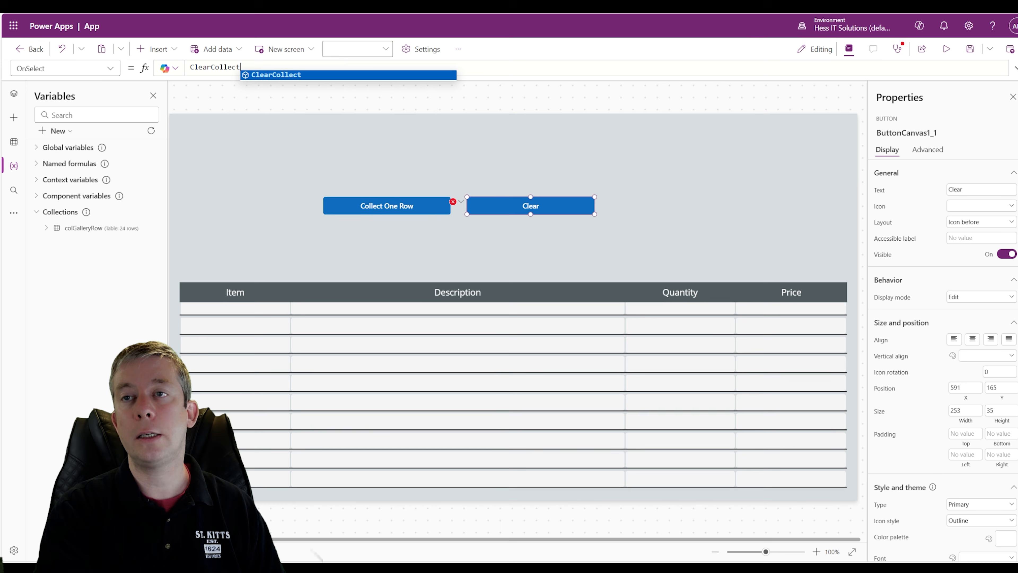
key(BackSpace)
key(BackSpace)
key(BackSpace)
key(BackSpace)
key(BackSpace)
key(BackSpace)
key(BackSpace)
key(BackSpace)
text(()
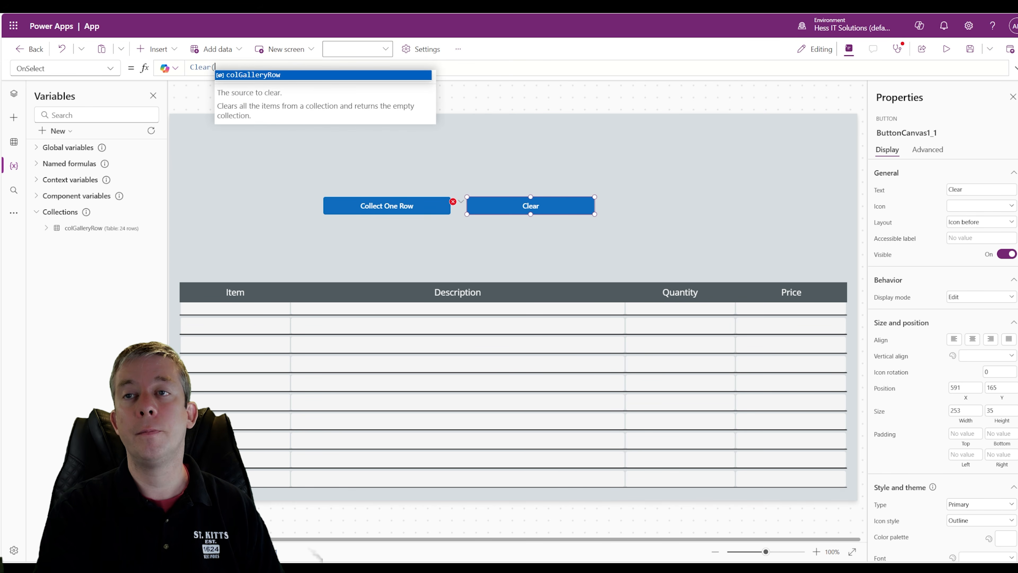
key(Tab)
text())
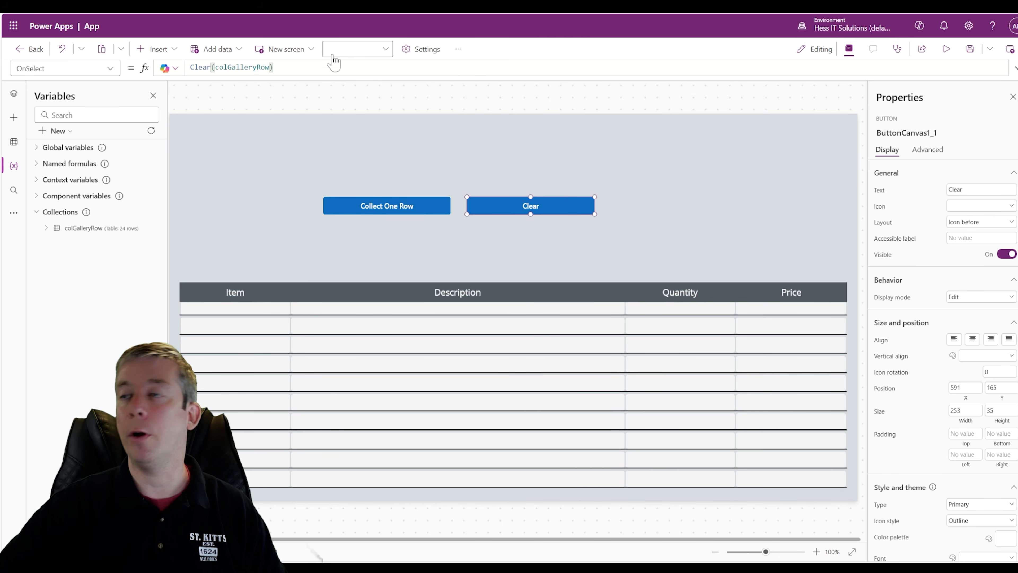
Step: Preview the app, empty the gallery with the Clear button, and add several blank rows with Collect One Row
click(946, 49)
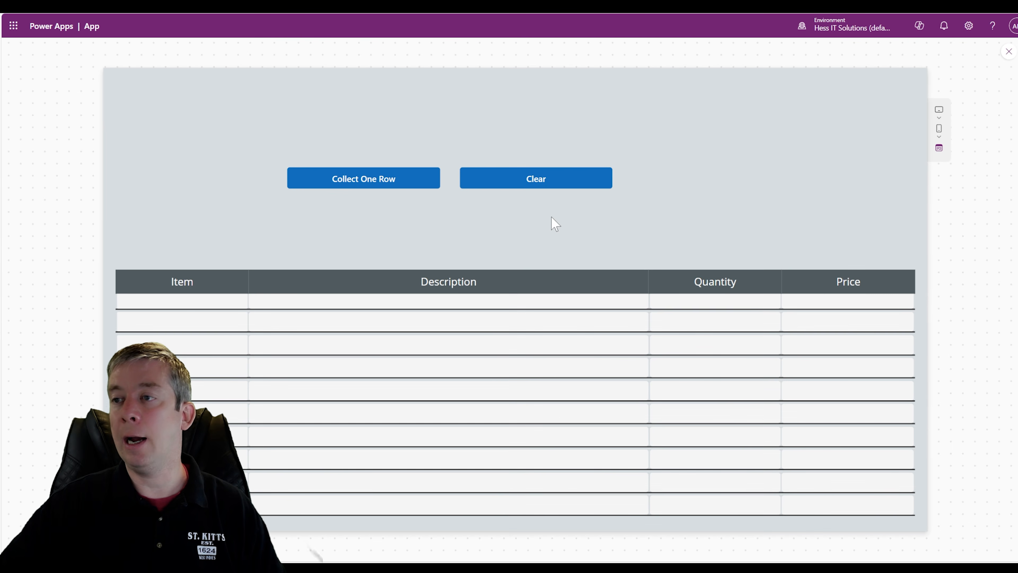
click(503, 186)
click(361, 182)
click(359, 184)
click(359, 184)
click(358, 184)
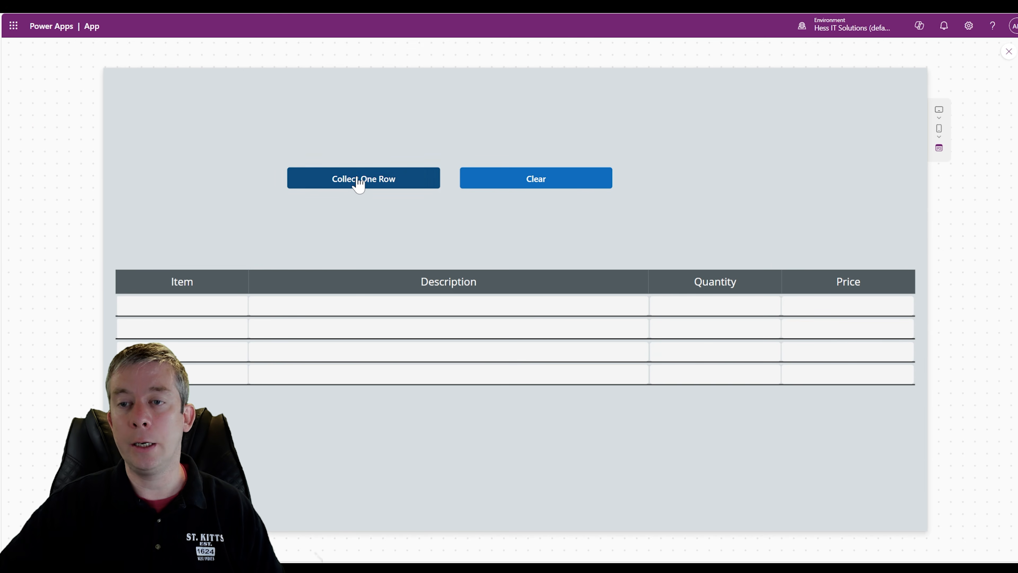
click(358, 180)
click(358, 179)
click(358, 180)
Step: Empty the gallery again with Clear and add four blank rows with Collect One Row
click(477, 182)
click(341, 180)
click(346, 180)
click(347, 181)
click(348, 180)
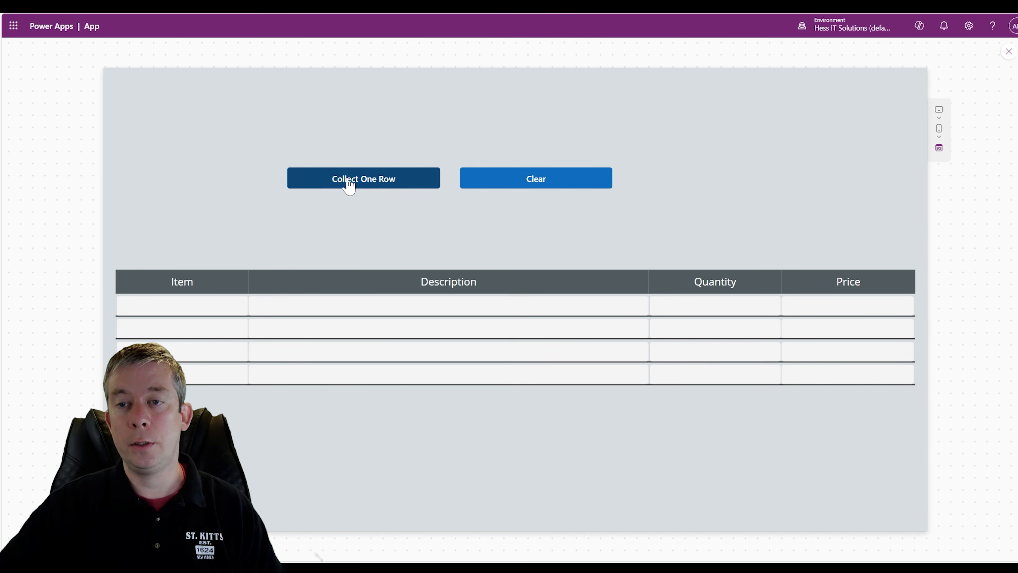
Step: Test the two buttons by repeatedly adding blank rows with Collect One Row and emptying the gallery with Clear
click(348, 185)
click(349, 185)
click(511, 177)
click(318, 186)
click(318, 187)
click(318, 187)
click(318, 186)
click(318, 186)
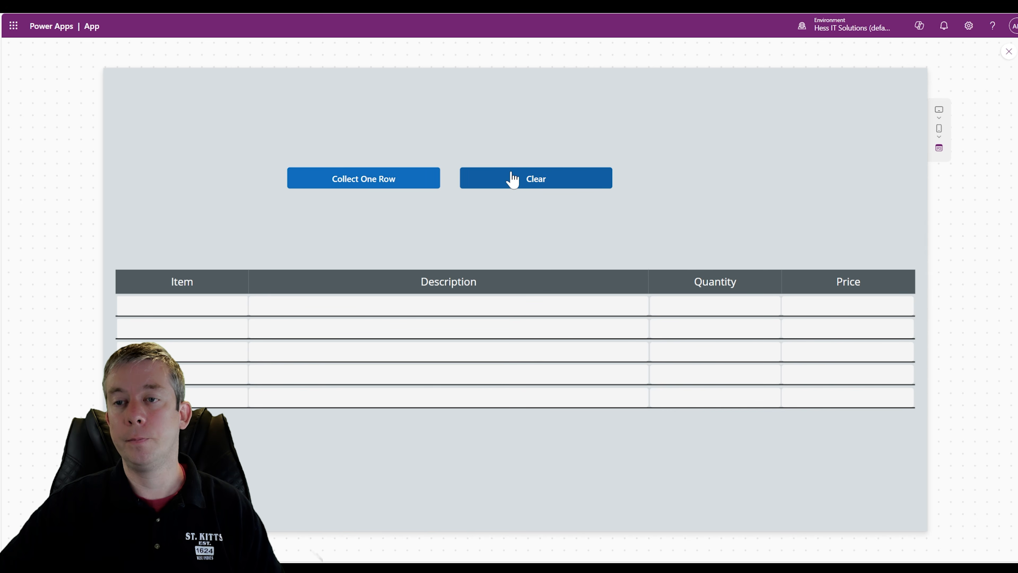
click(512, 180)
click(337, 183)
click(336, 182)
click(337, 182)
click(336, 183)
click(505, 181)
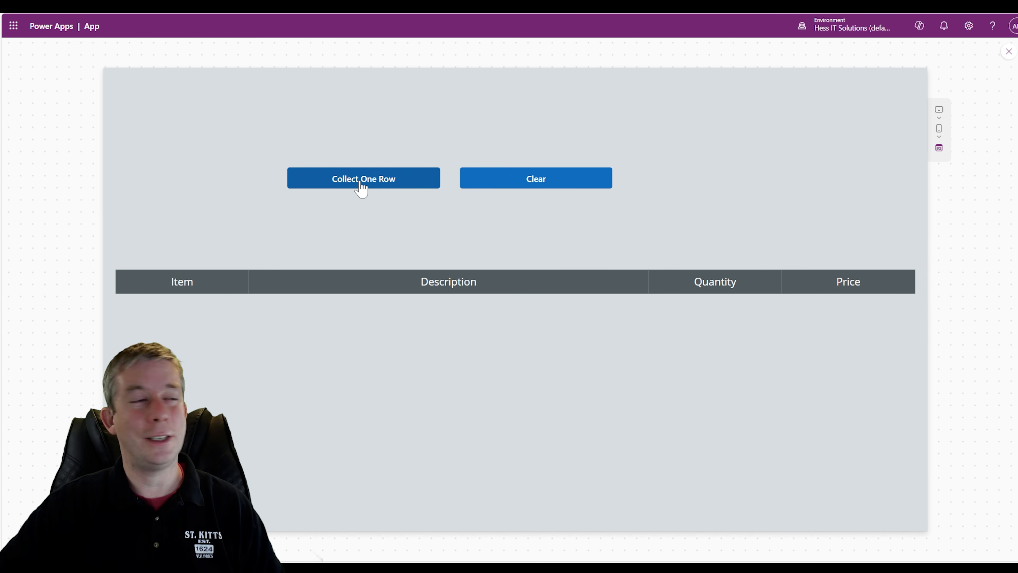
Step: Add five blank rows and clear them, add three more and clear those, and close the app preview
click(360, 187)
click(359, 188)
click(360, 188)
click(359, 187)
click(401, 185)
click(481, 181)
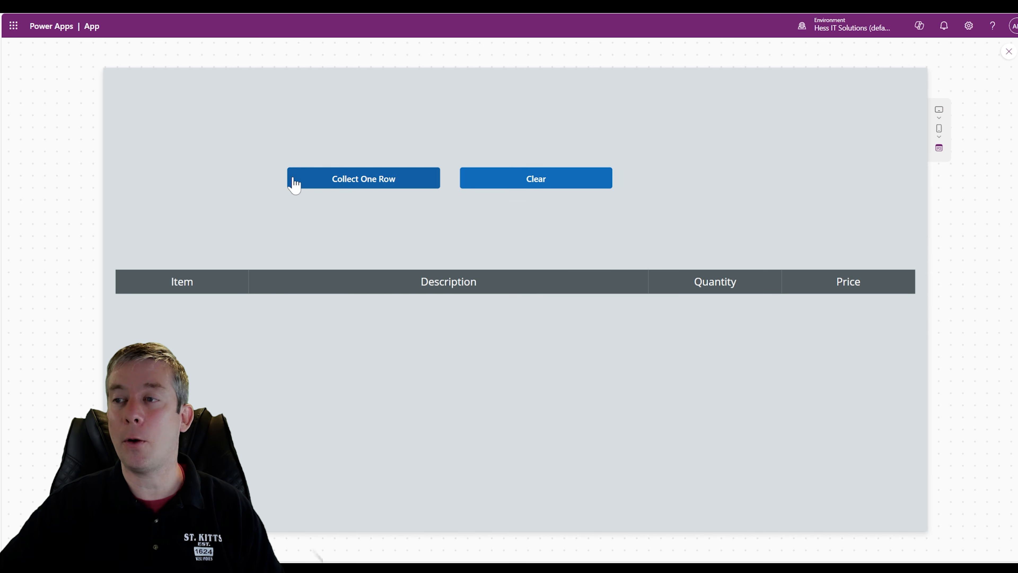
click(296, 185)
click(337, 180)
click(340, 179)
click(533, 181)
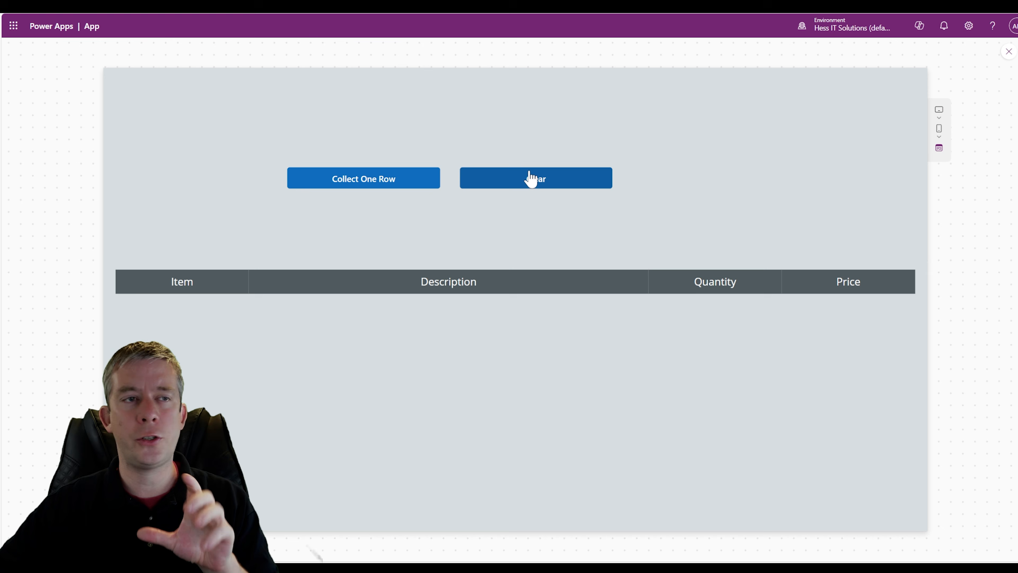
click(1009, 52)
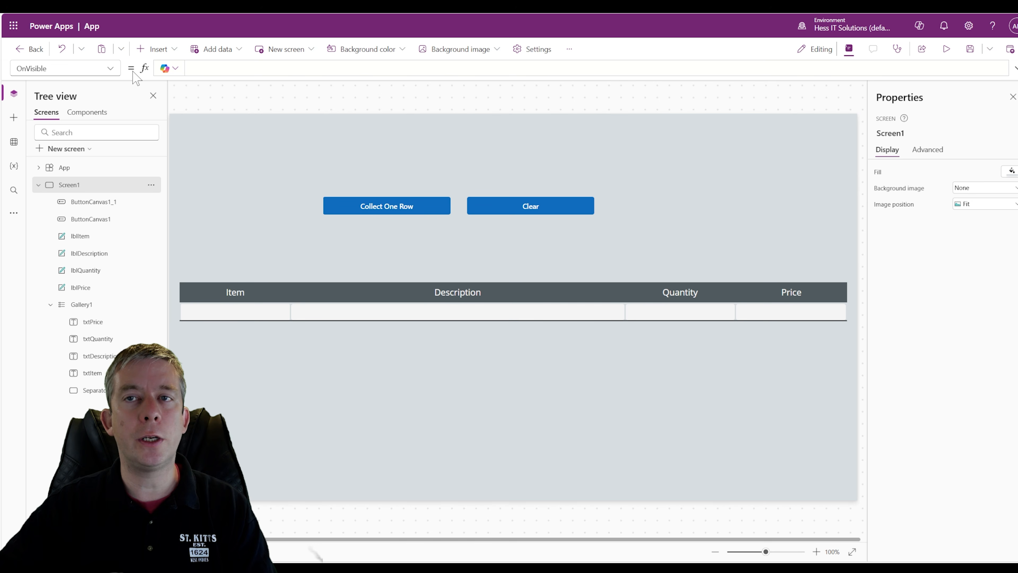
Step: Copy the Collect One Row button's formula, Collect(colGalleryRow,{Item:"",Description:"",Quantity:"",Price:""}), into Screen1's OnVisible property
click(372, 209)
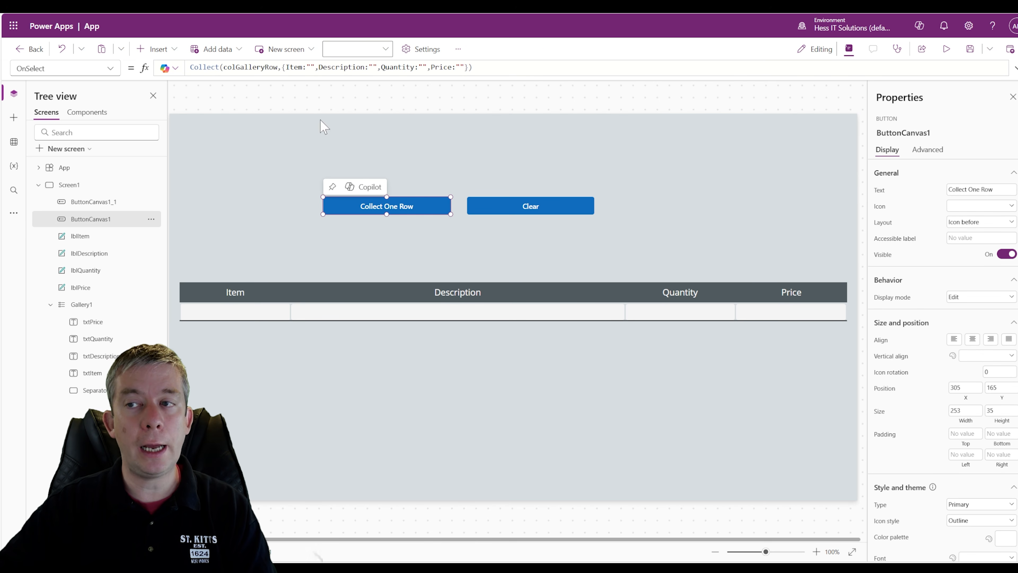
key(ctrl+a)
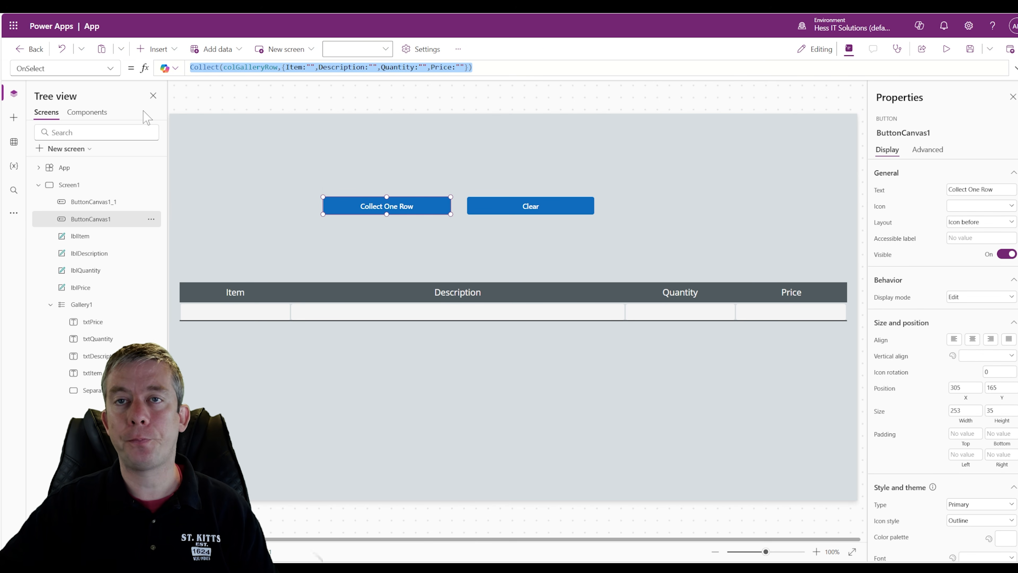
click(75, 185)
click(249, 68)
key(ctrl+v)
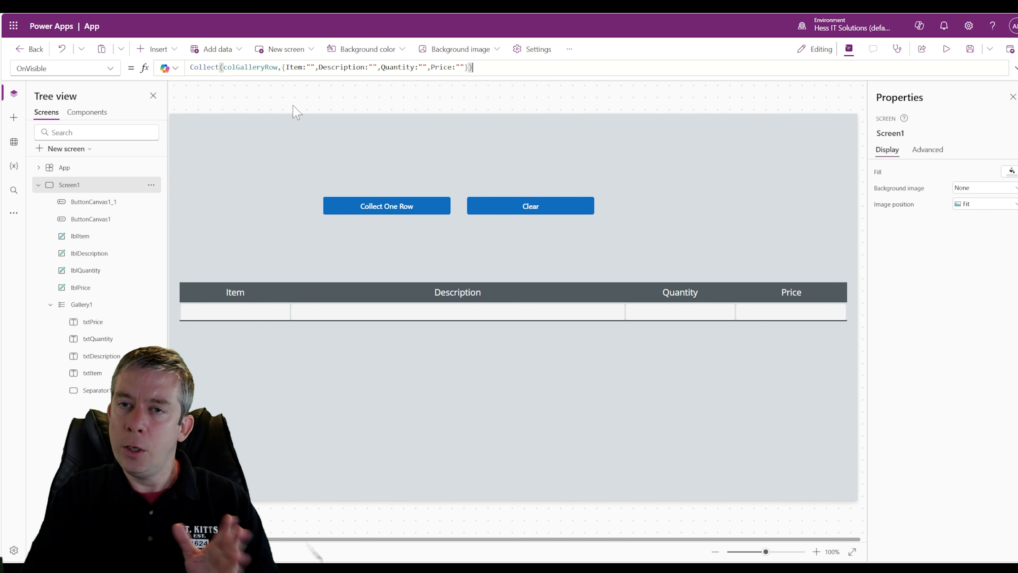
click(63, 168)
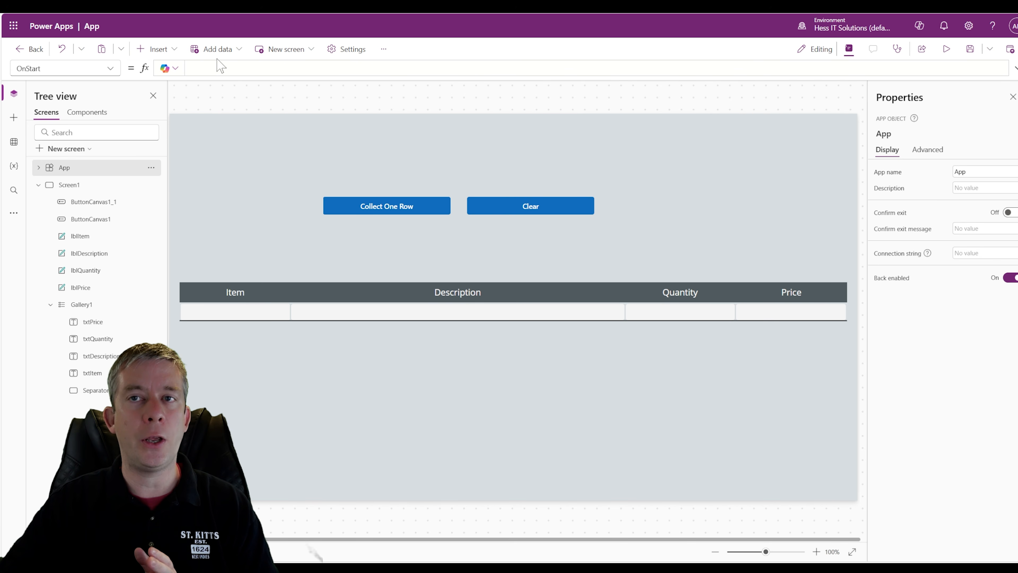
key(ctrl+v)
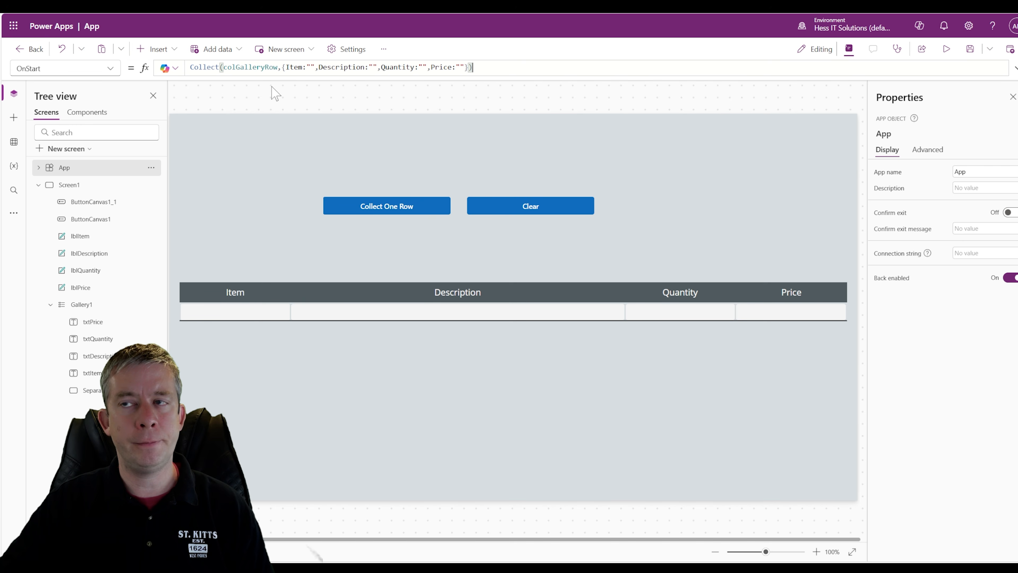
key(ctrl+z)
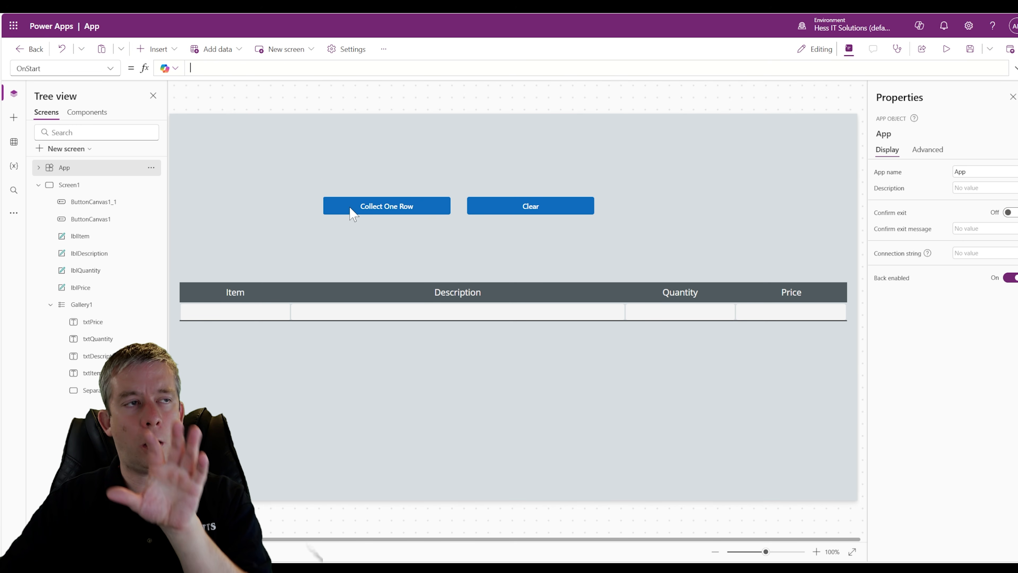
Step: Set the Item value in Screen1's OnVisible Collect formula to "zzzShowButton"
click(91, 185)
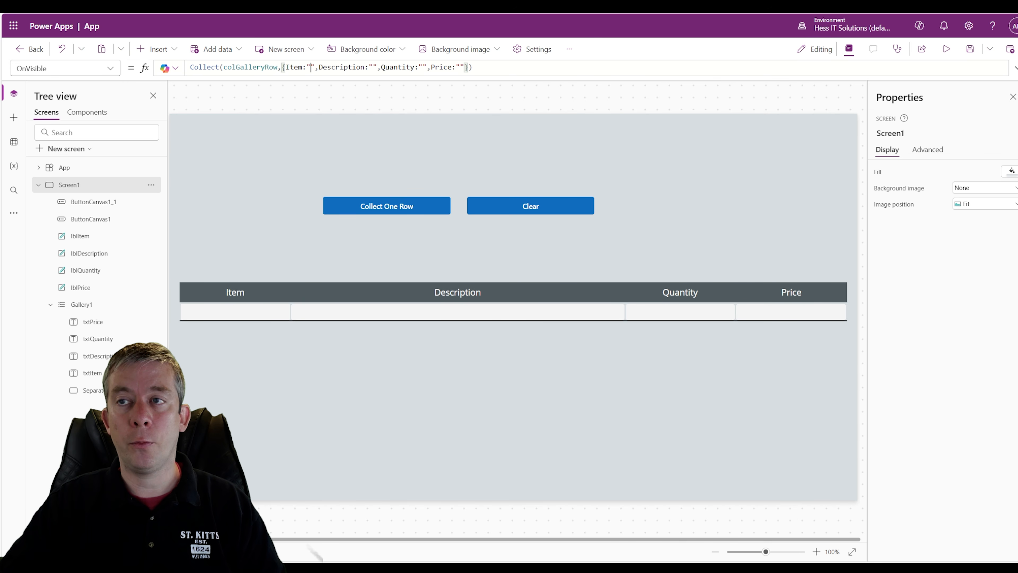
click(310, 68)
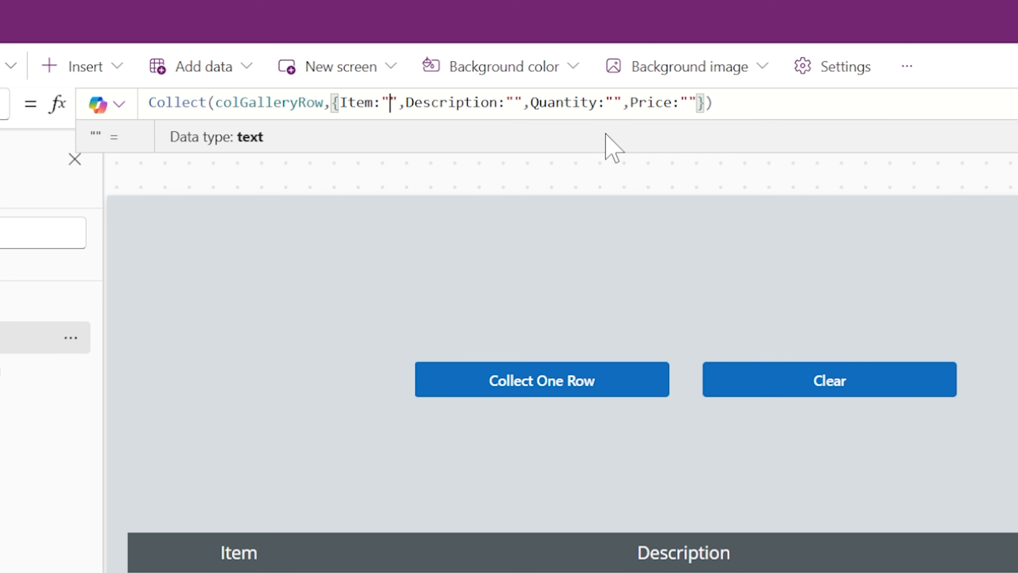
text(zzz)
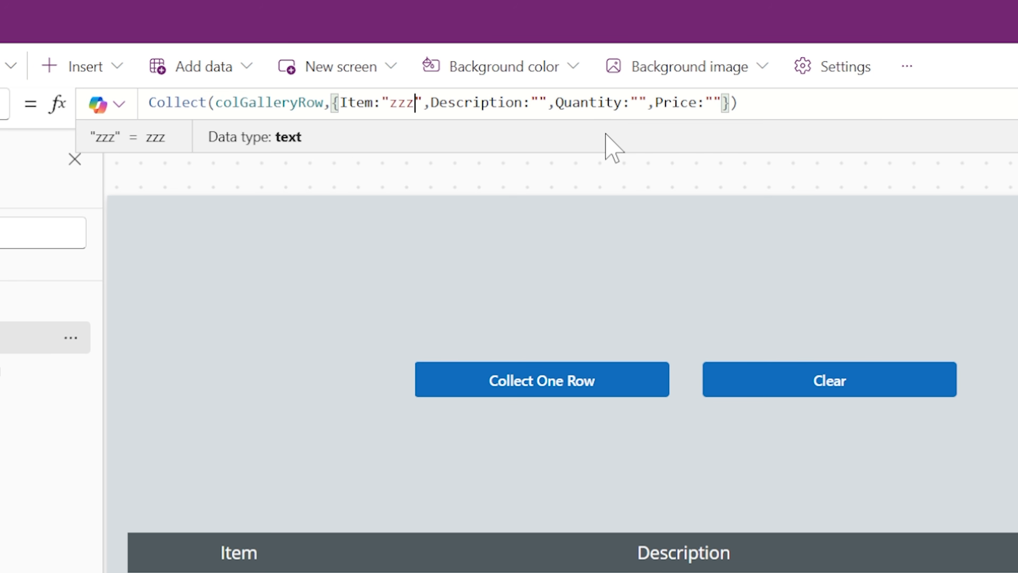
text(A)
text(dd)
key(BackSpace)
key(BackSpace)
key(BackSpace)
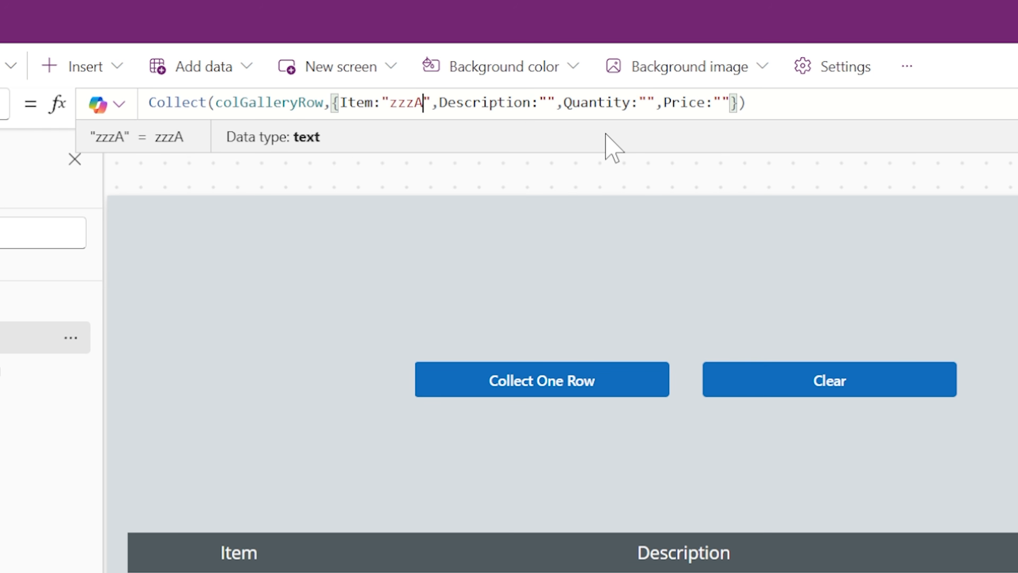
text(ShowButton)
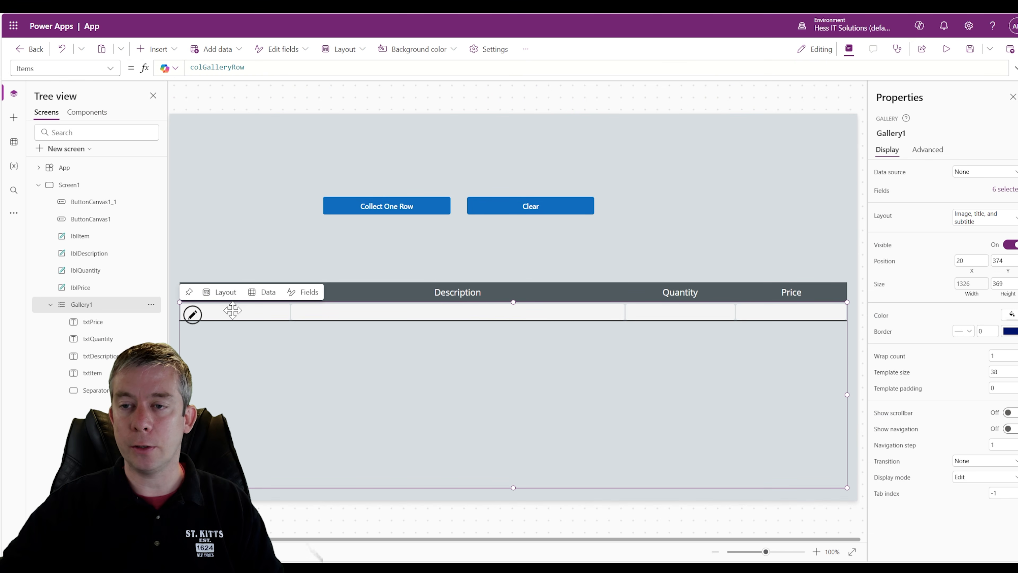
Step: Copy the Collect One Row button and paste it inside the gallery's row template
click(244, 246)
click(219, 314)
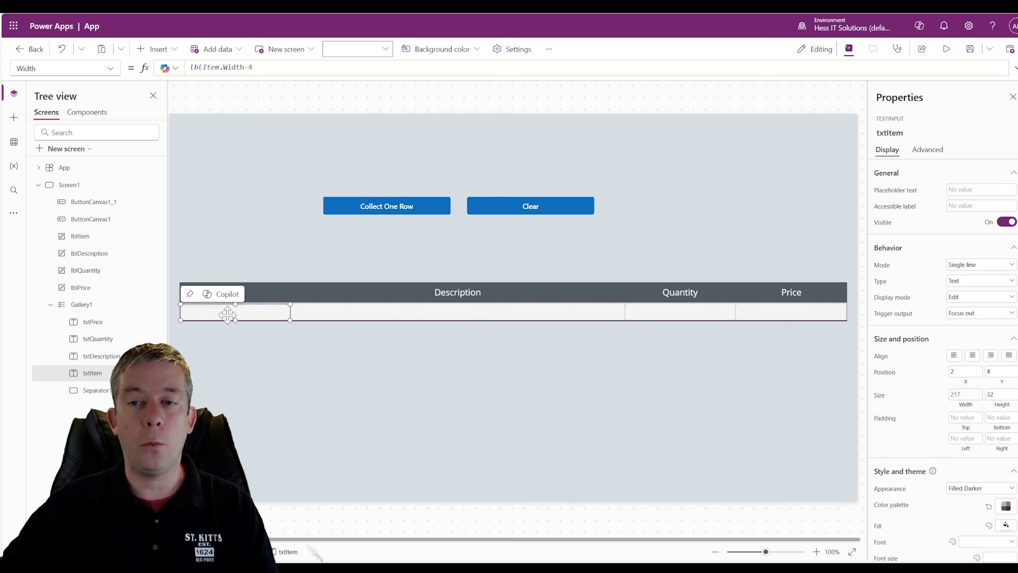
click(161, 50)
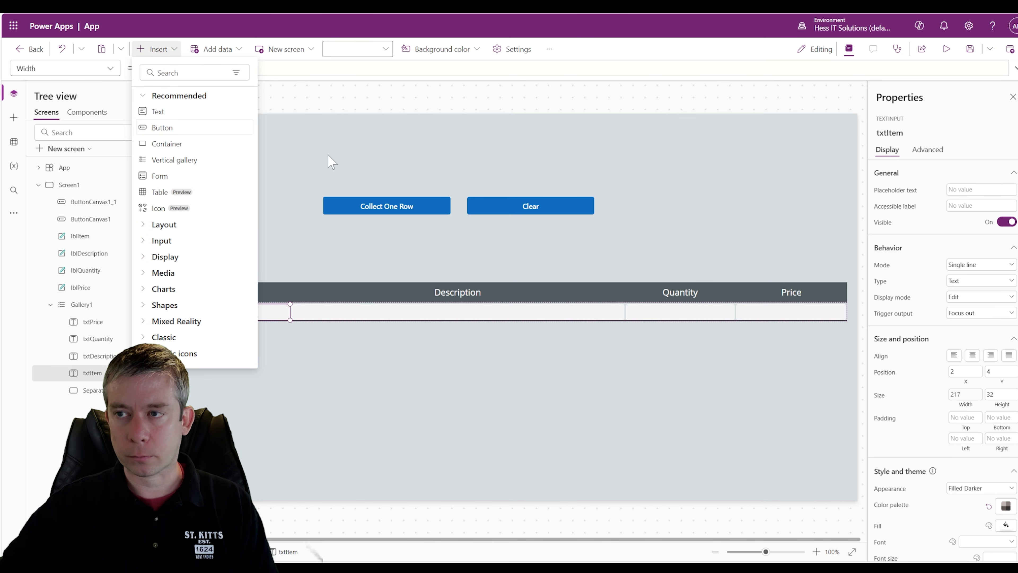
click(383, 208)
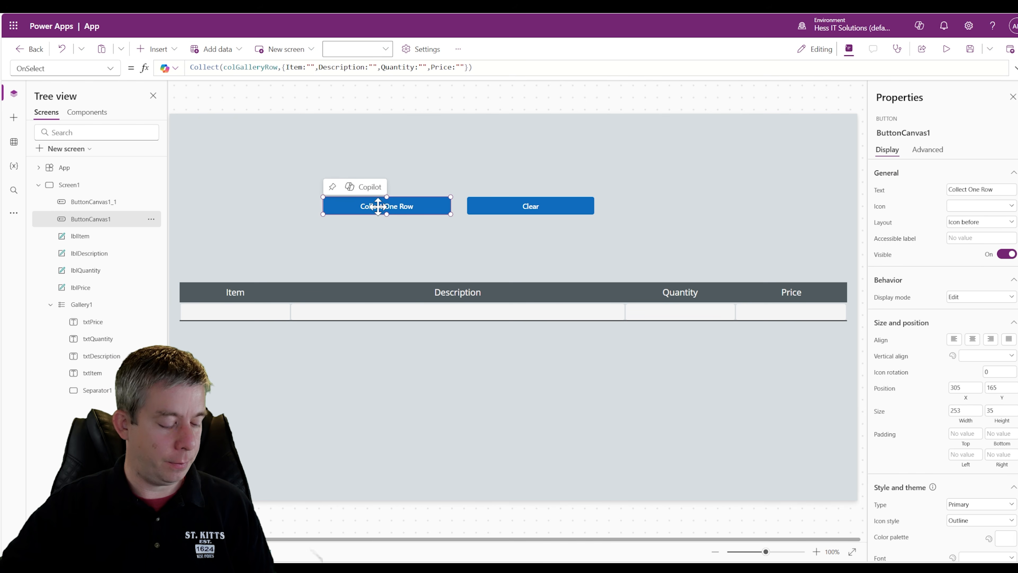
click(289, 308)
key(ctrl+v)
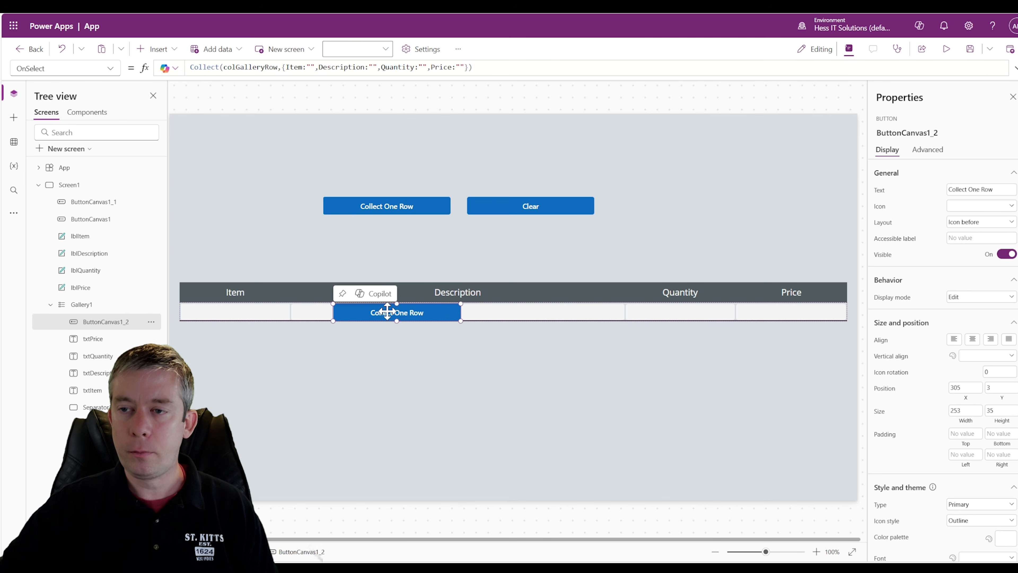
Step: Move the pasted button into the Item column and resize it to about 165 by 31 so it fits within the cell
drag(387, 308, 231, 301)
mouse_move(300, 303)
mouse_down()
mouse_move(268, 303)
mouse_move(285, 308)
mouse_up()
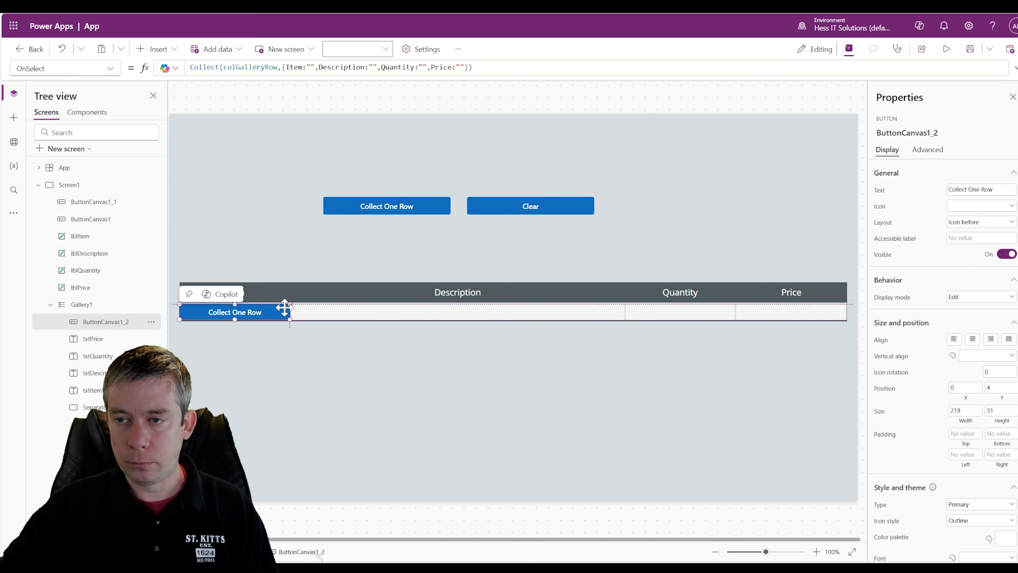
drag(180, 305, 195, 305)
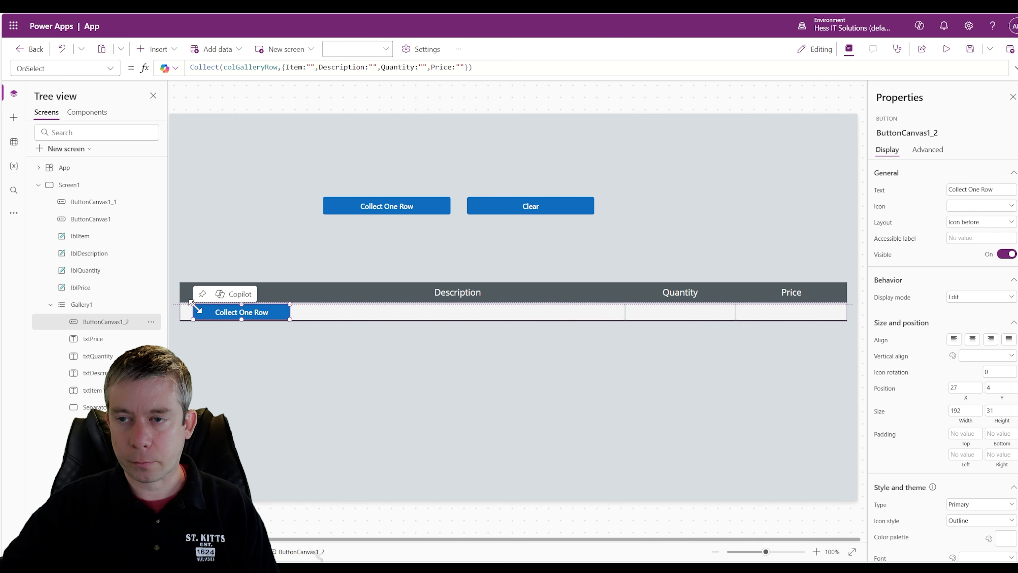
drag(289, 304, 277, 305)
click(288, 253)
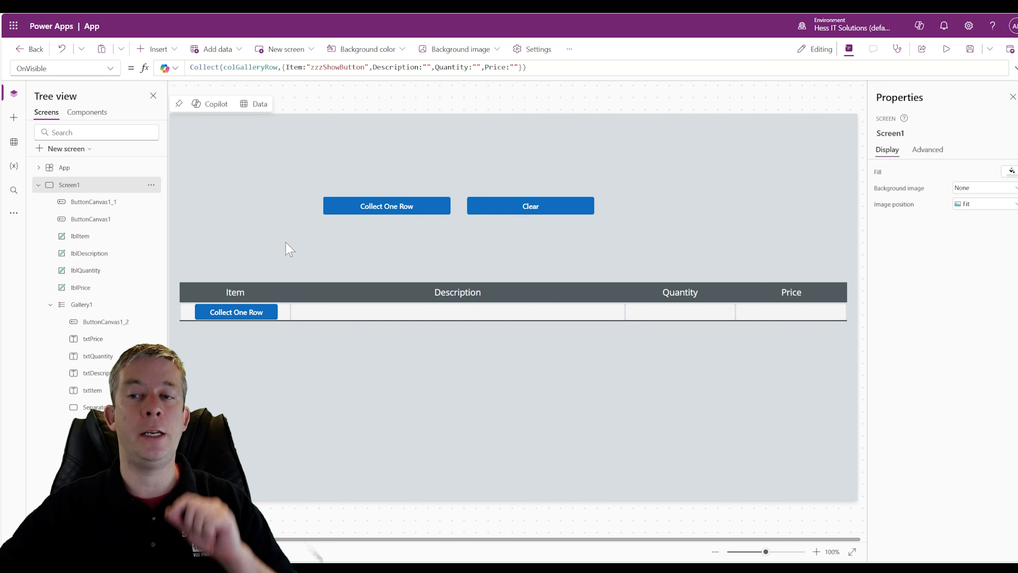
Step: Preview the app, add six rows with the Collect One Row button above the gallery and two with an in-row button
click(947, 52)
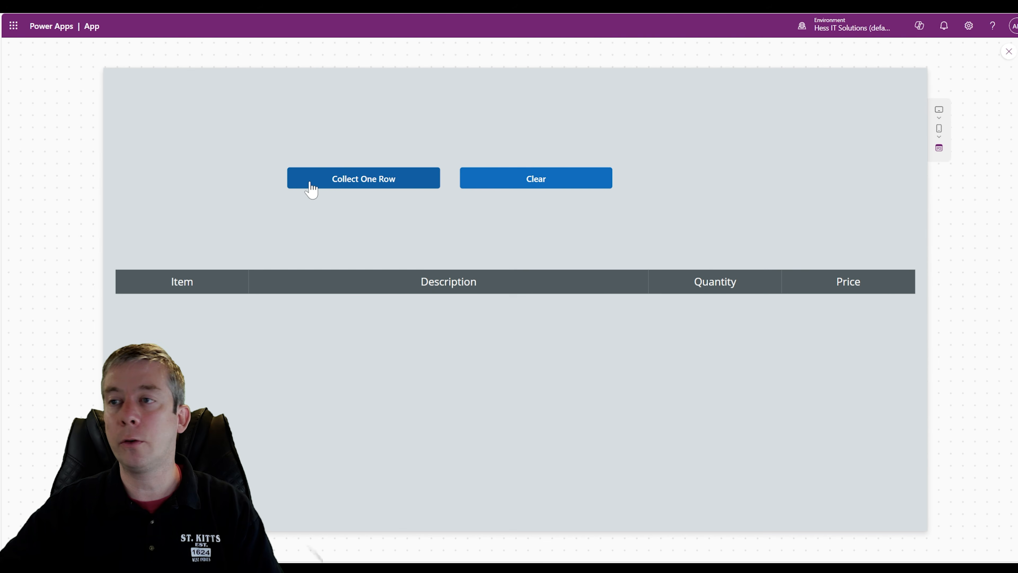
click(350, 179)
click(350, 179)
click(350, 179)
click(350, 179)
click(351, 179)
click(350, 179)
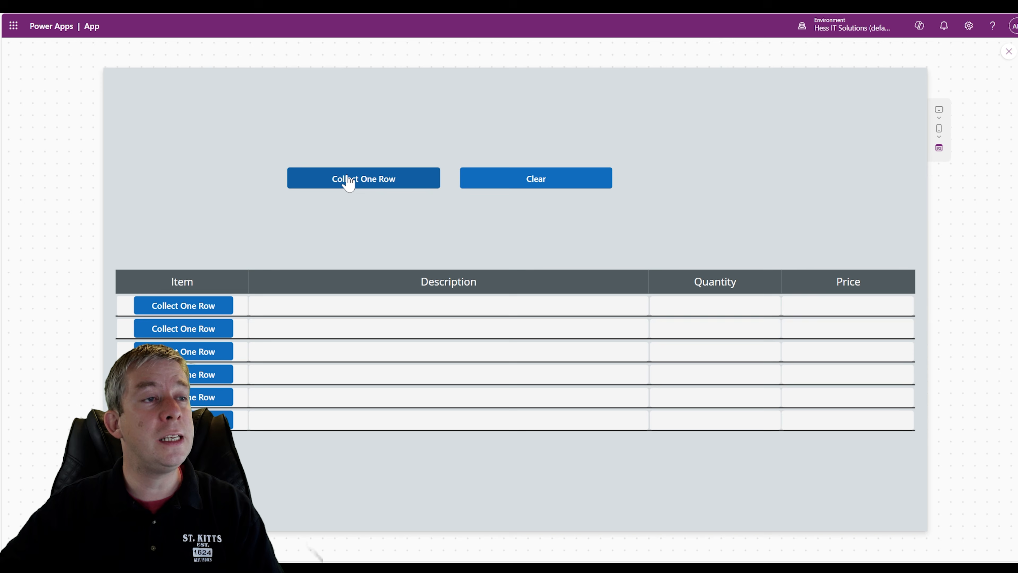
click(176, 375)
click(176, 375)
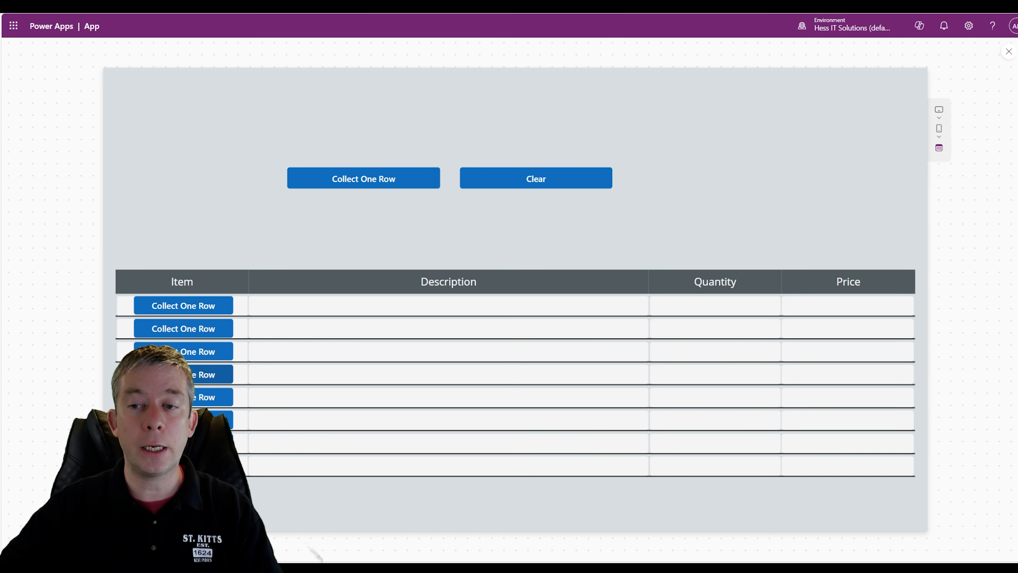
Step: Clear the gallery, add three rows with Collect One Row, and close the preview
click(543, 186)
click(325, 185)
click(325, 185)
click(325, 185)
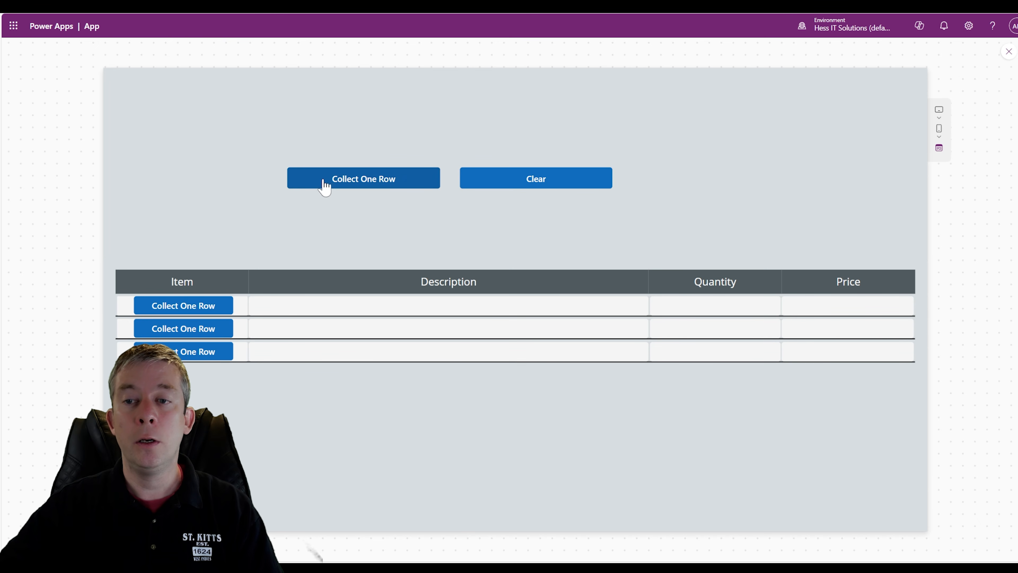
click(1009, 51)
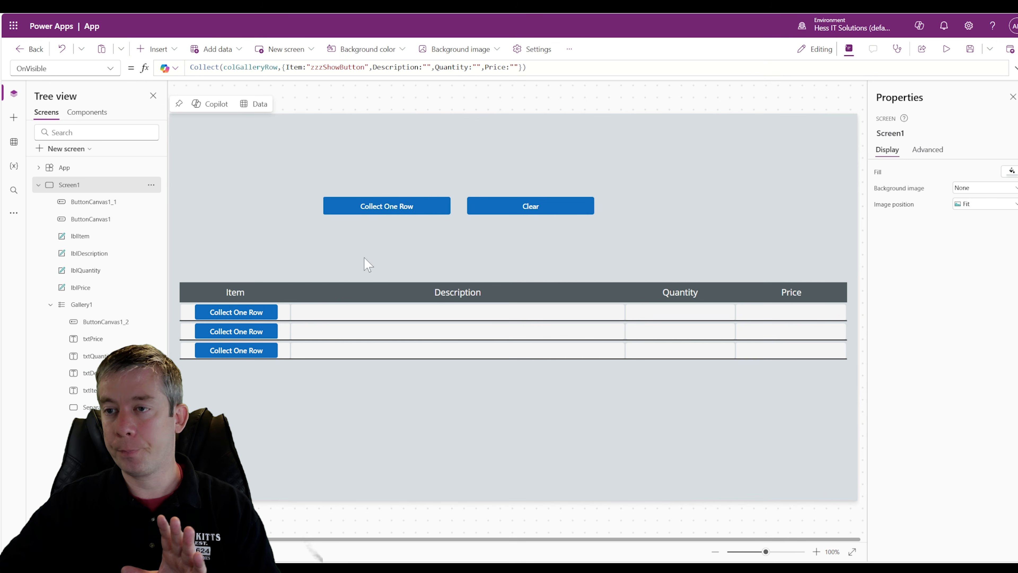
Step: Set the in-gallery Collect One Row button's Visible property to If(ThisItem.Item="zzzShowButton",true,false)
click(223, 319)
click(110, 68)
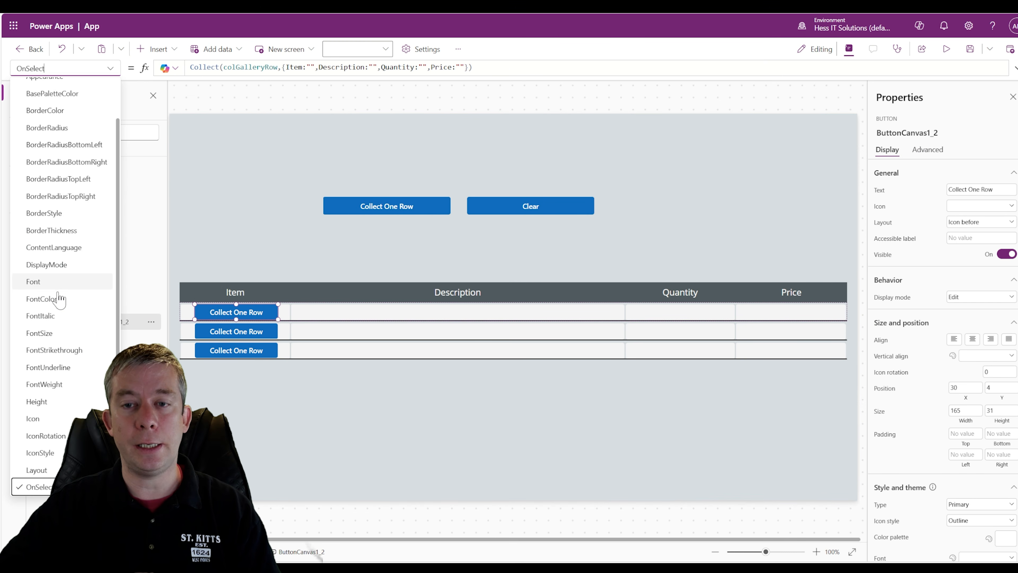
scroll(60, 361, down, 3)
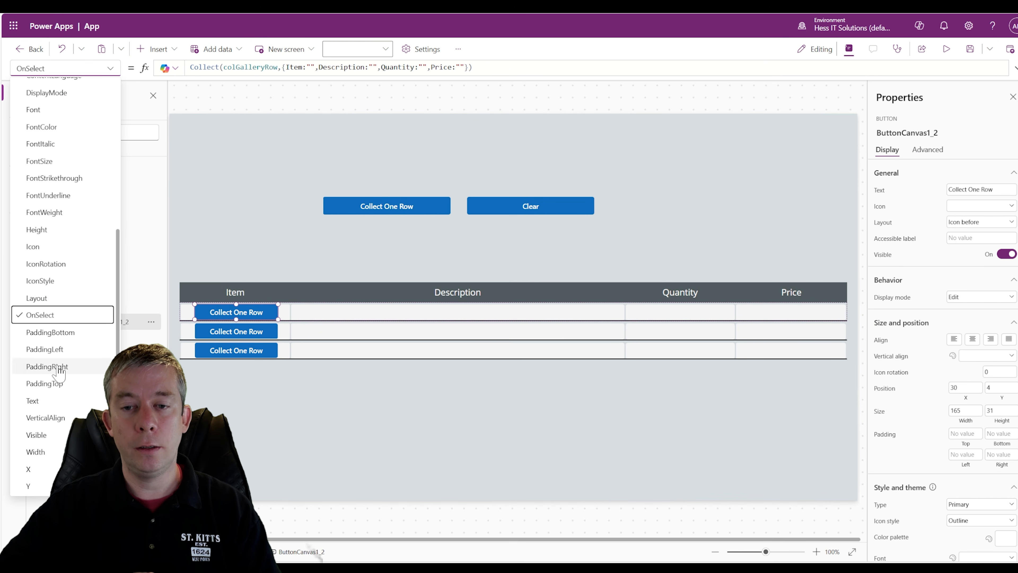
click(36, 435)
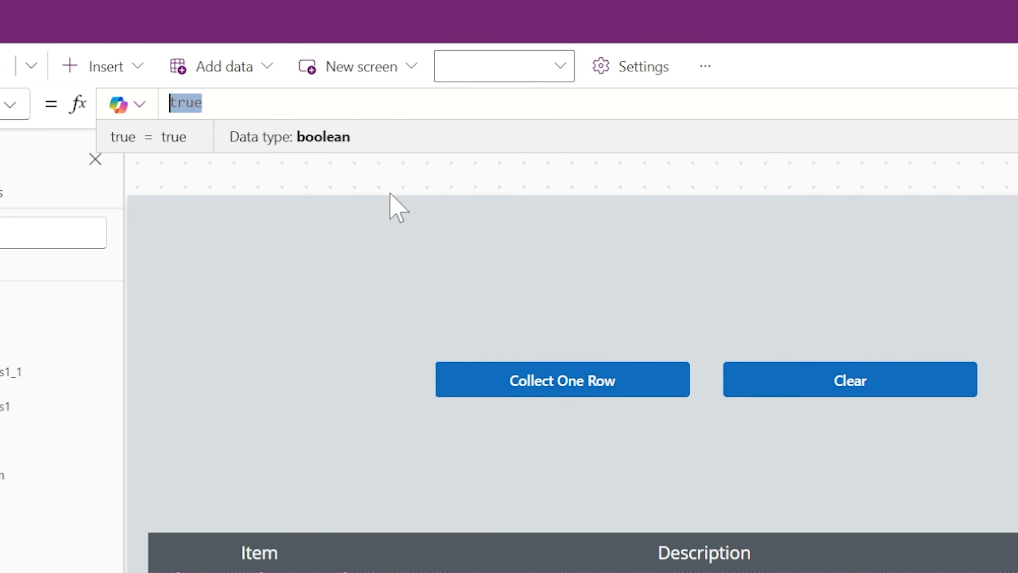
text(If(ThisItem.)
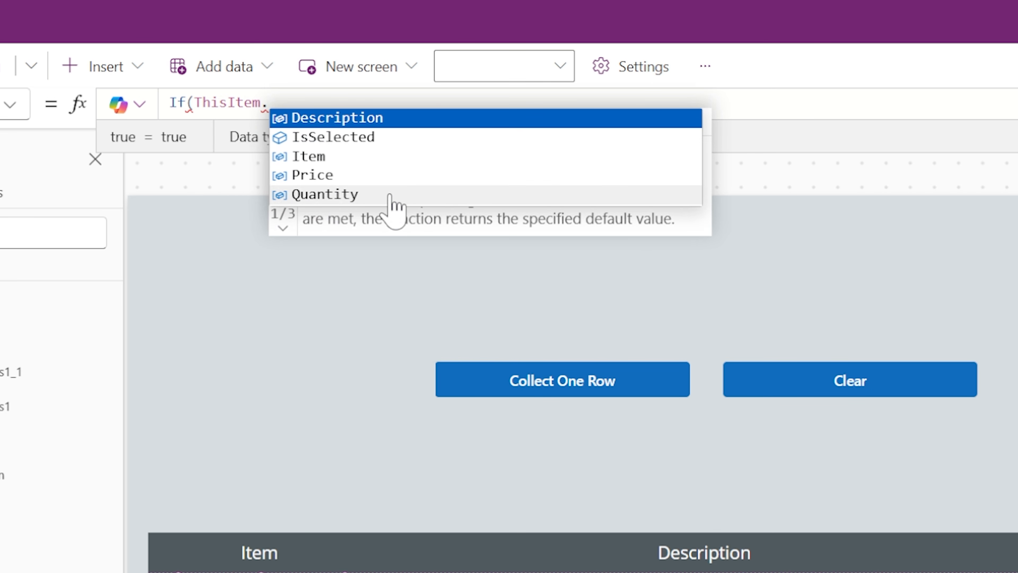
text(Item)
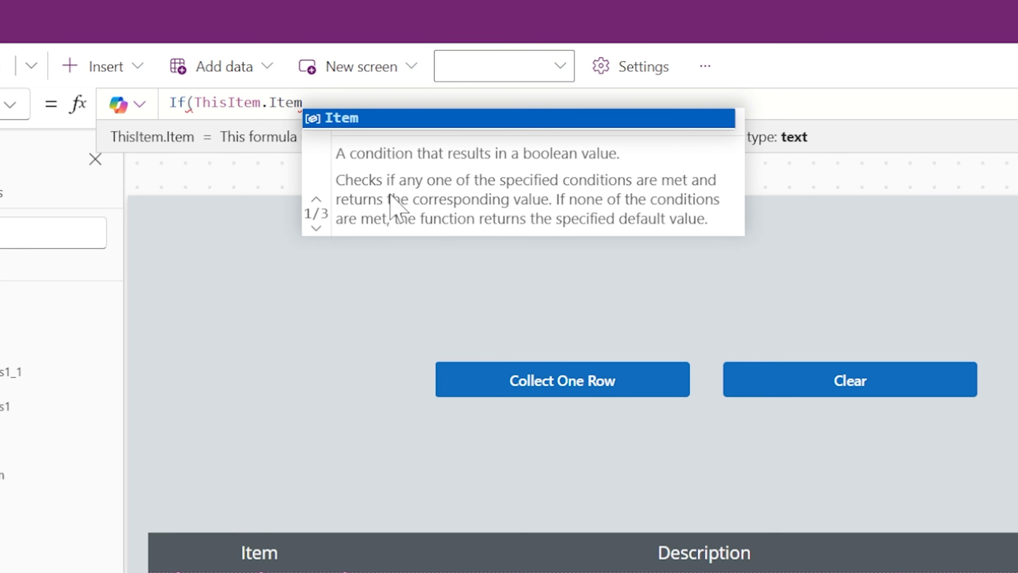
text(="zzz)
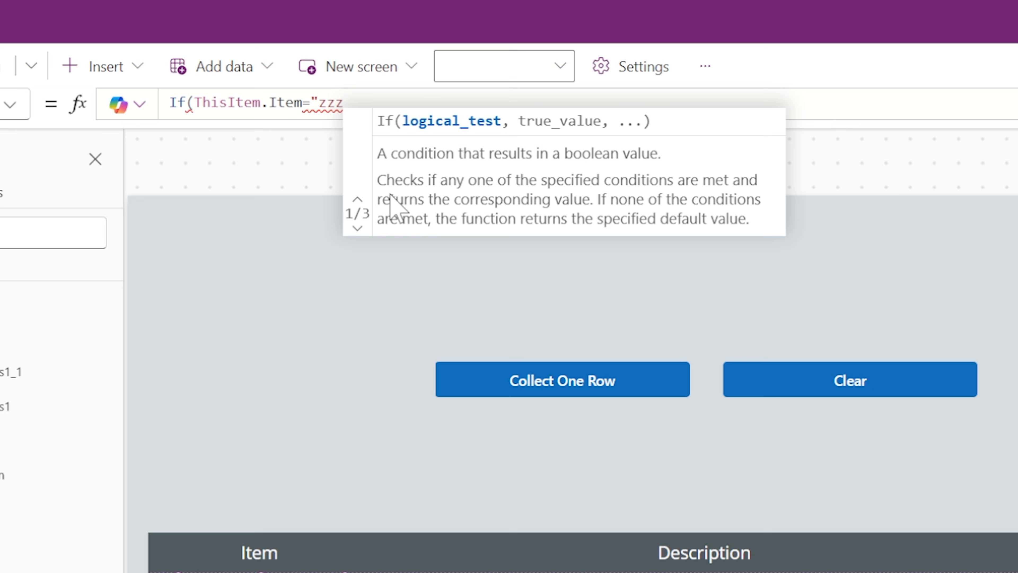
text(Show)
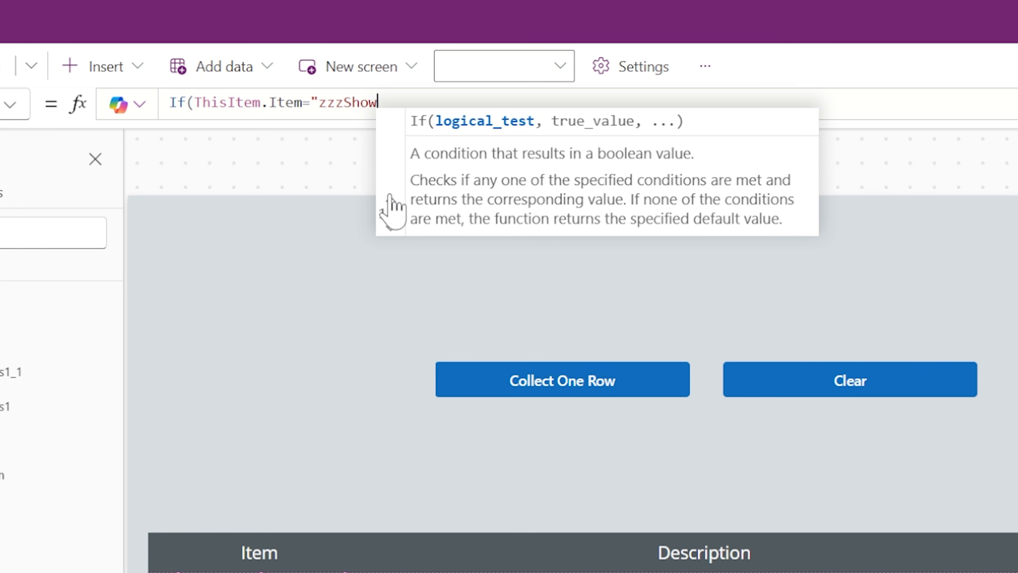
text(Button",true,e)
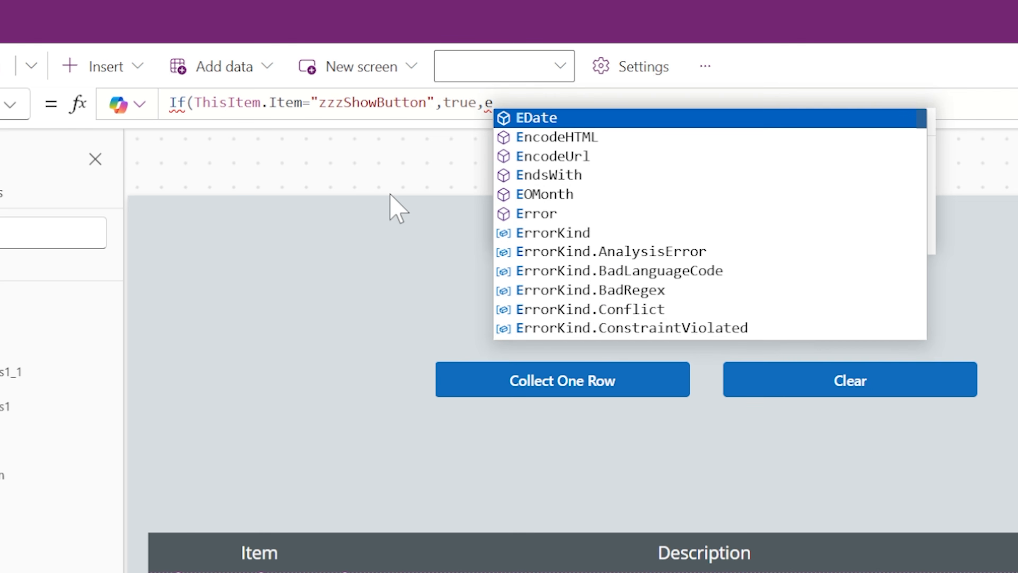
key(BackSpace)
text(false))
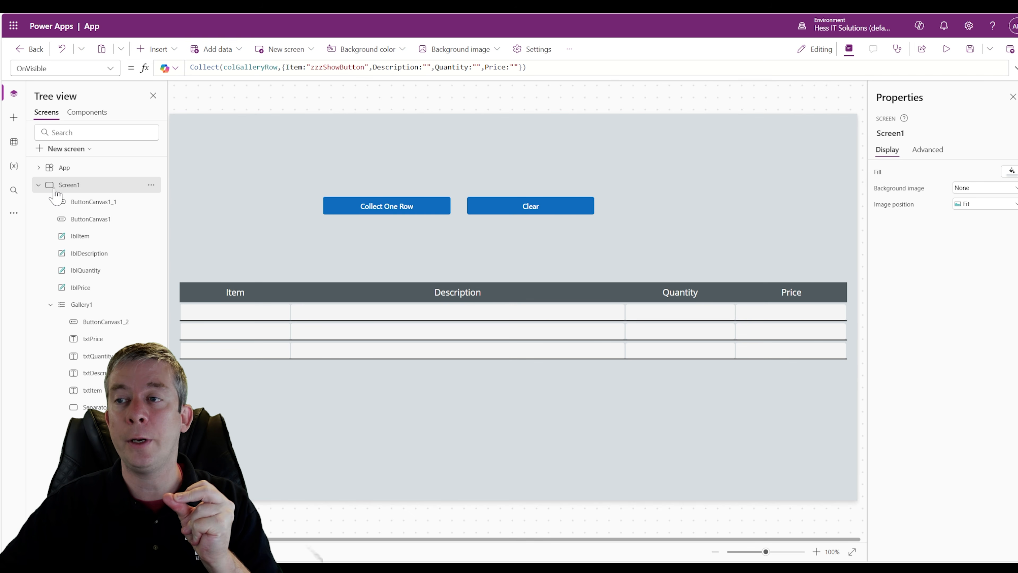
Step: Add a new blank screen, insert a button on it, and place it near the upper-left corner at about X 70, Y 55
click(111, 186)
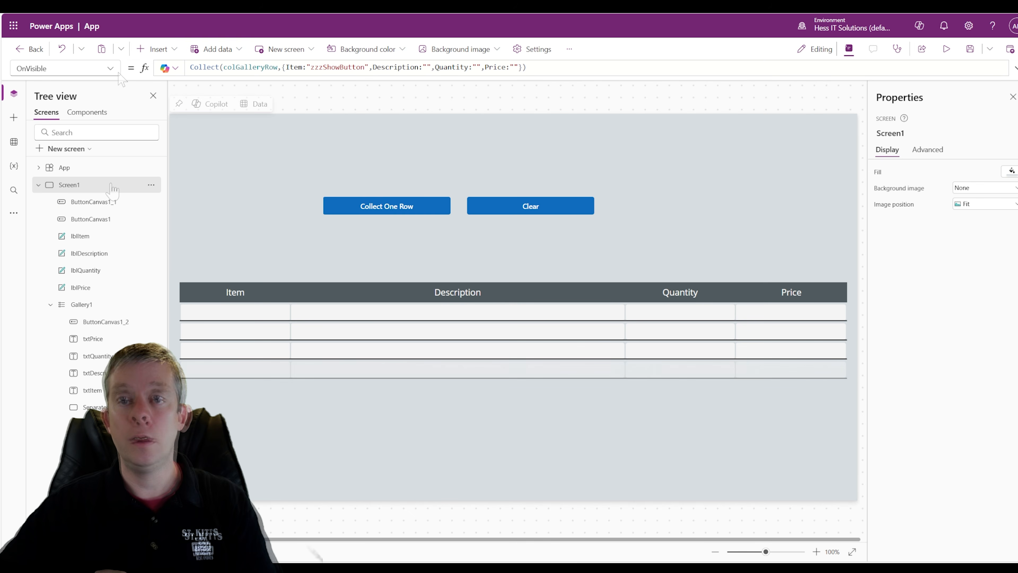
click(77, 149)
click(93, 230)
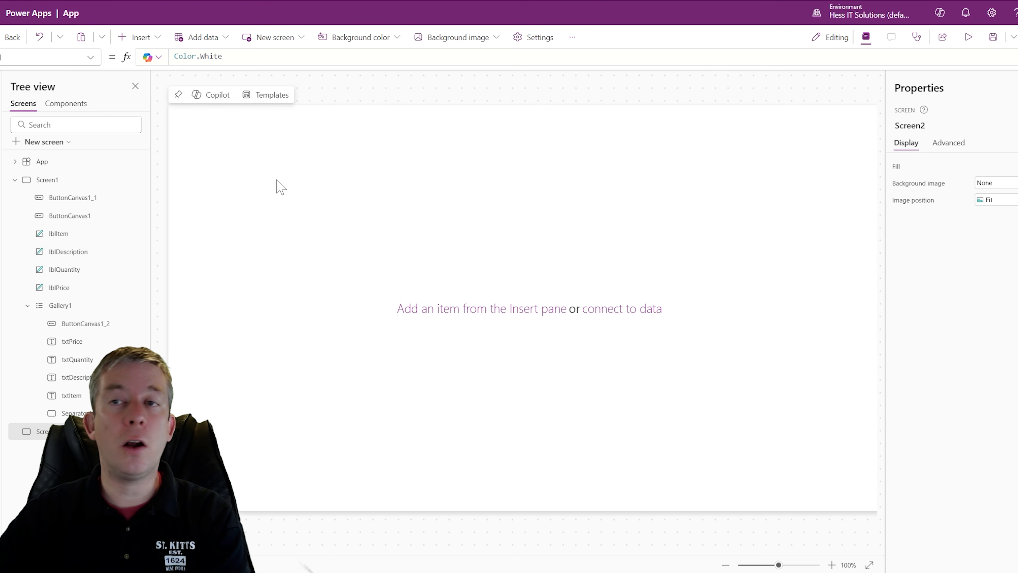
click(138, 37)
click(159, 116)
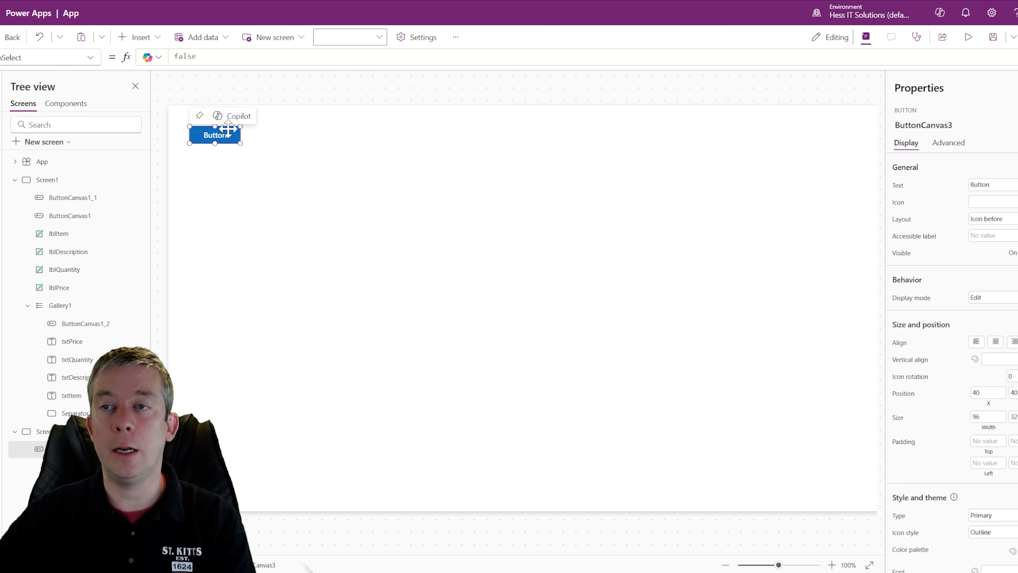
drag(225, 139, 240, 146)
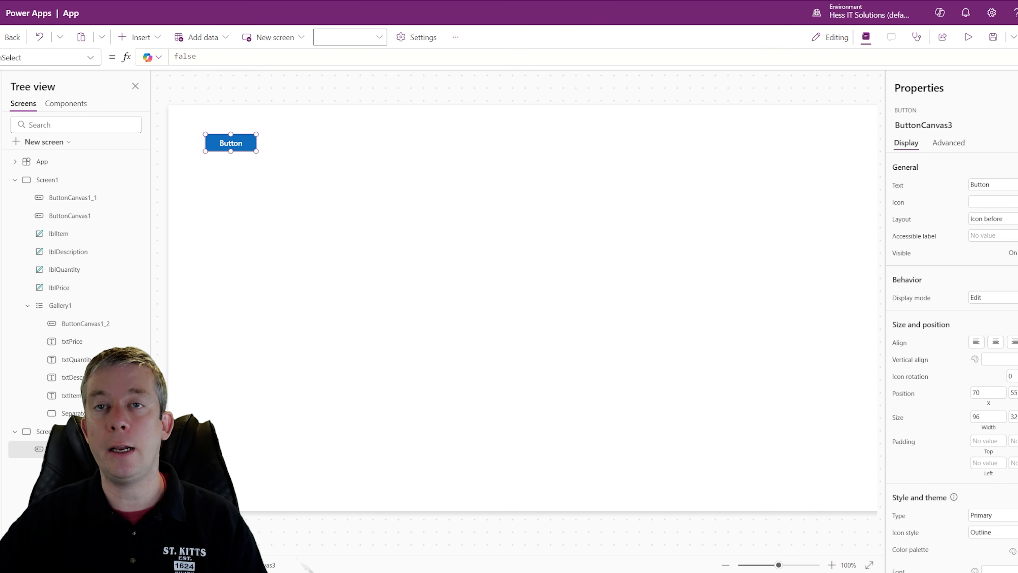
Step: Set the new button's OnSelect property to Navigate(Screen1)
drag(209, 56, 93, 55)
text(Navigate(Scre)
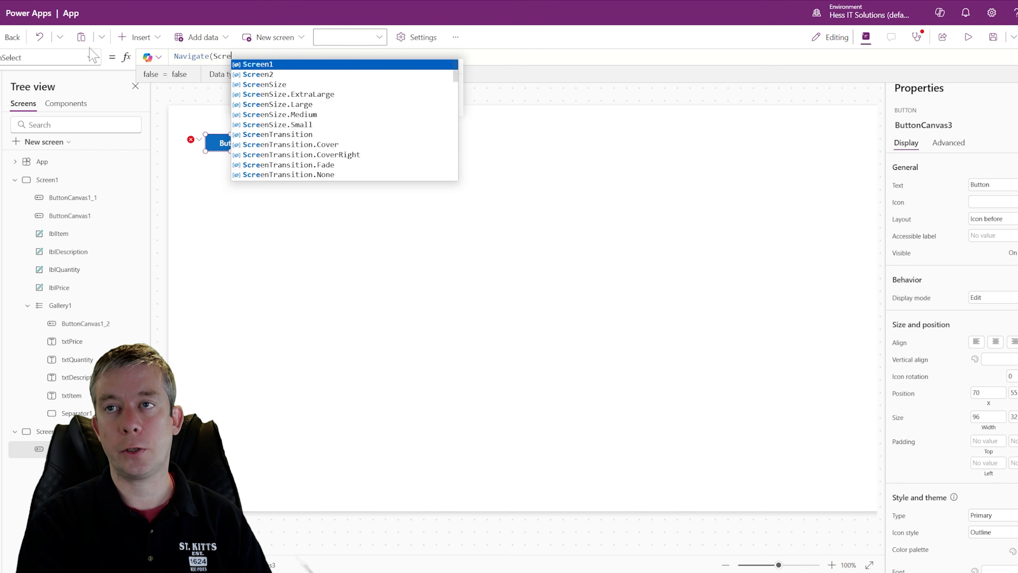
key(Tab)
text())
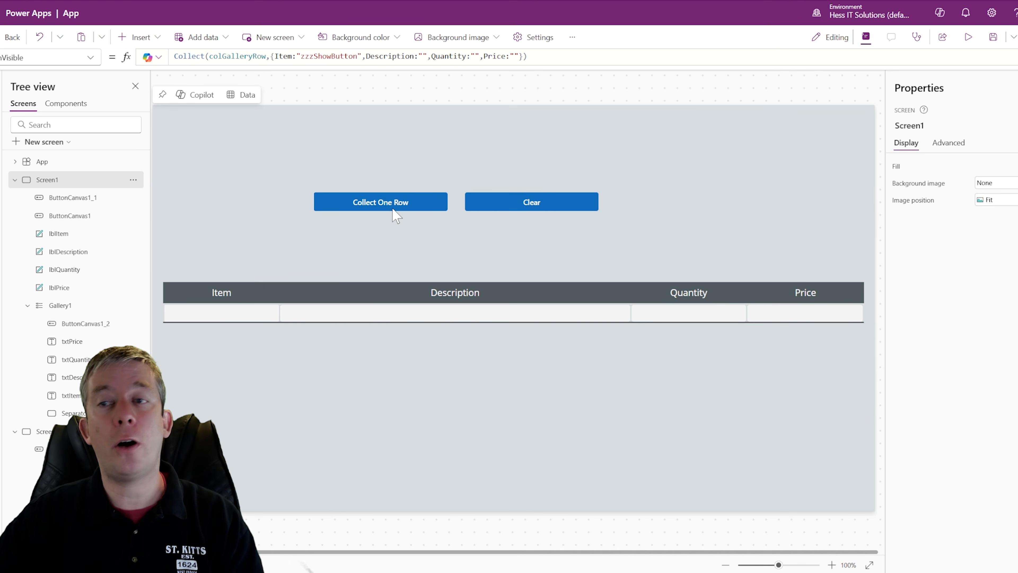
Step: Preview Screen1, add four rows with the Collect One Row button above the gallery, clear the gallery, and close the preview
key(F5)
click(374, 175)
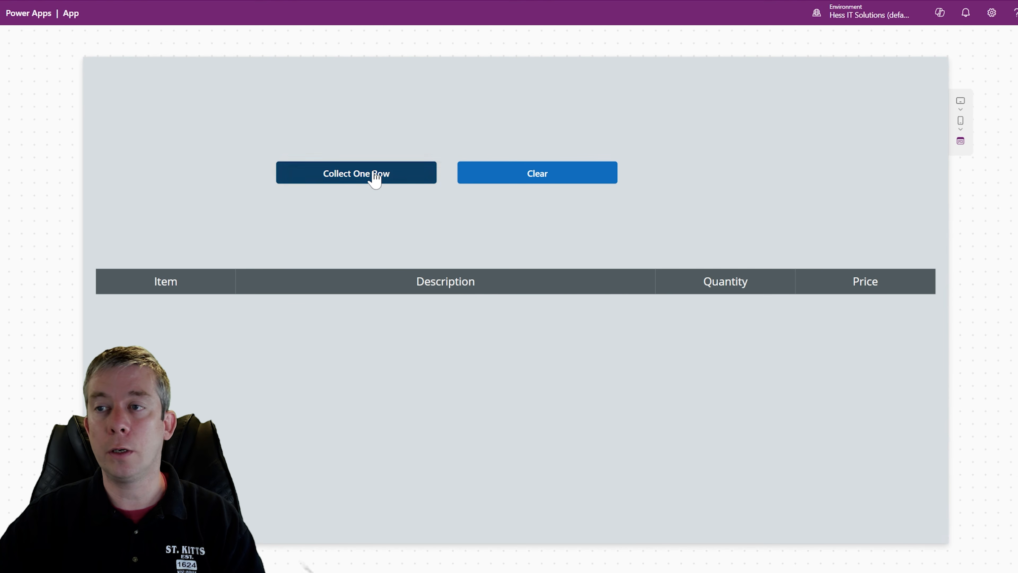
click(375, 175)
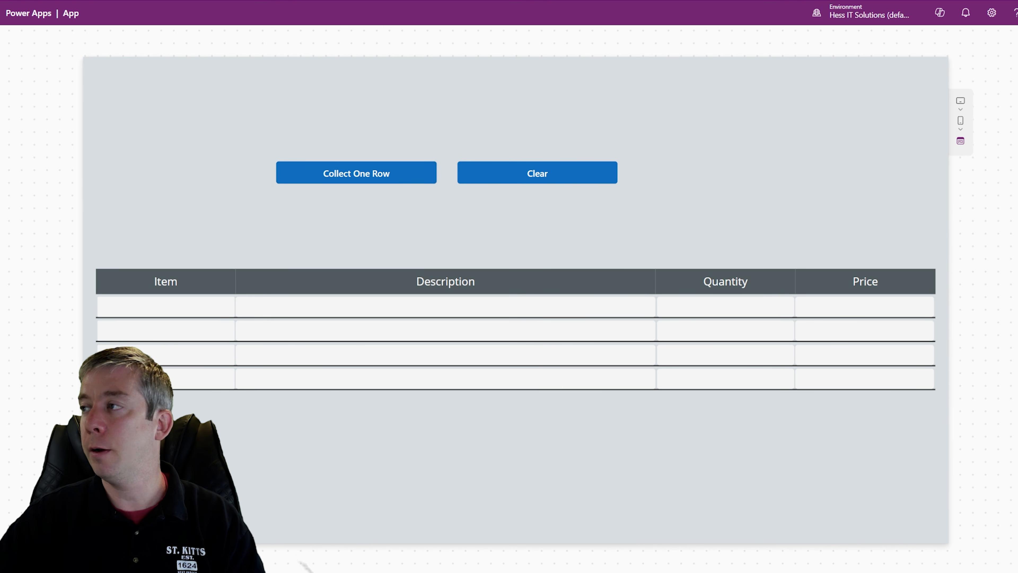
click(517, 181)
key(Escape)
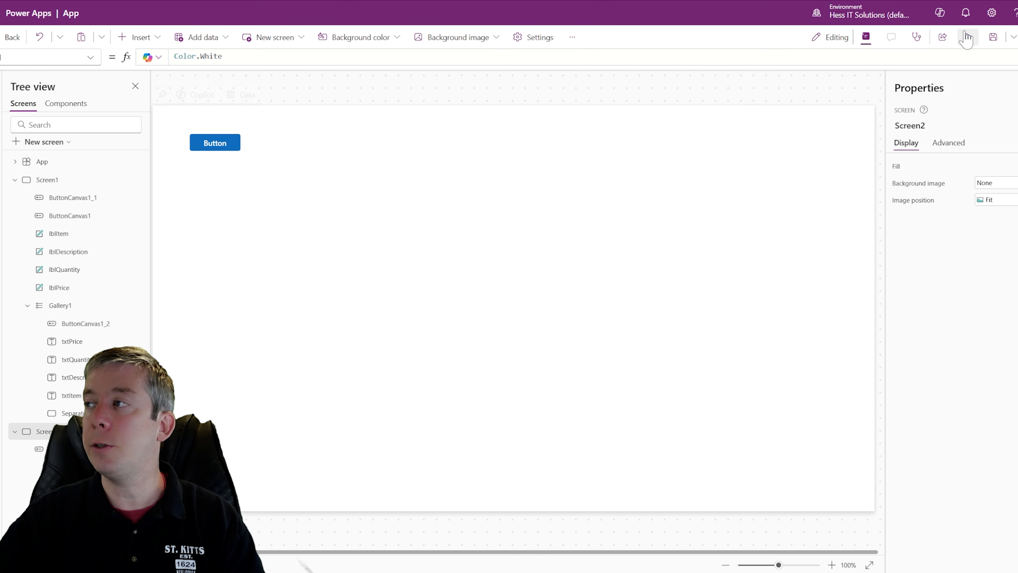
Step: Preview Screen2, use its button to navigate to Screen1 to test the OnVisible row, and close the preview
click(968, 37)
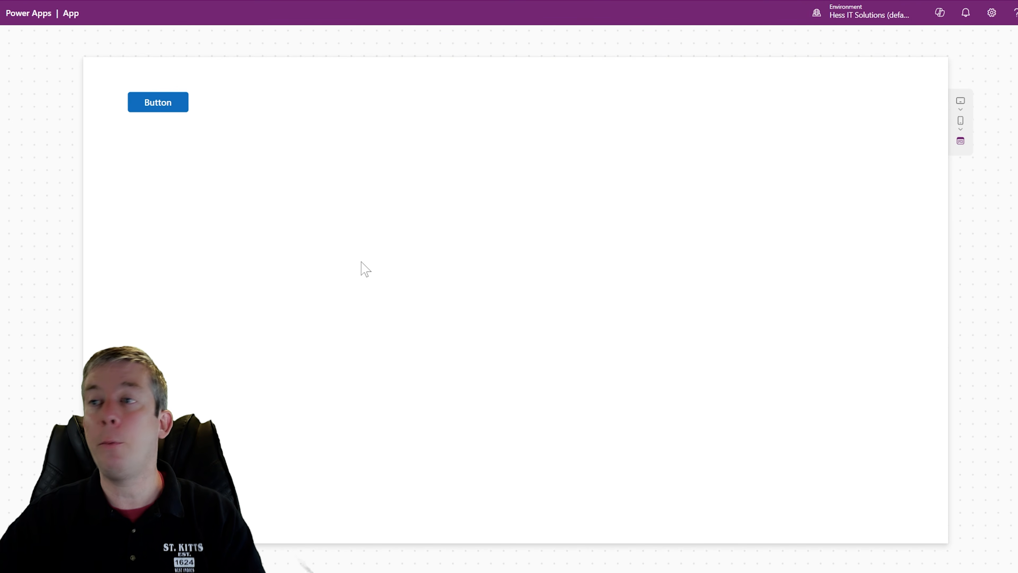
click(173, 100)
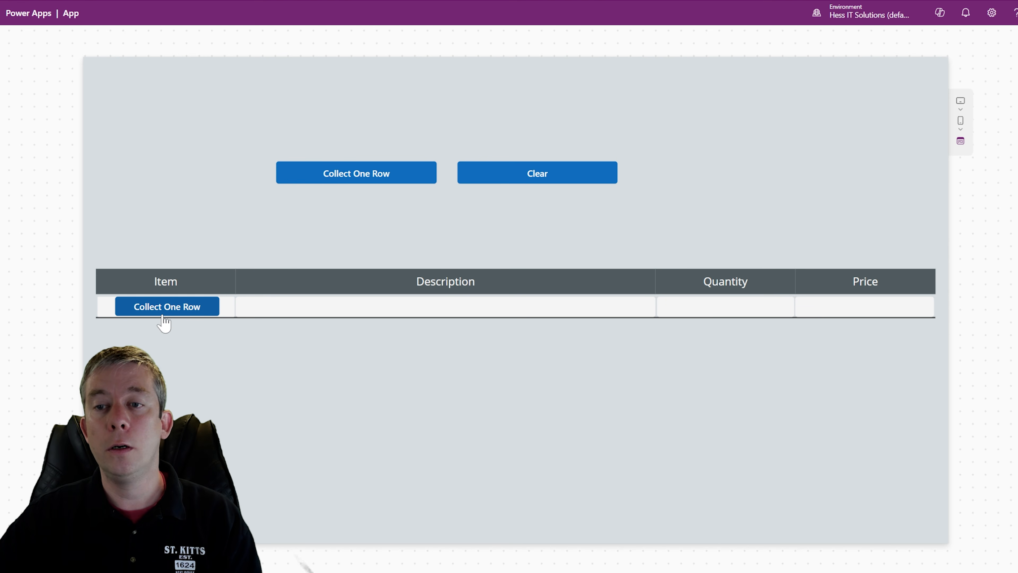
key(Escape)
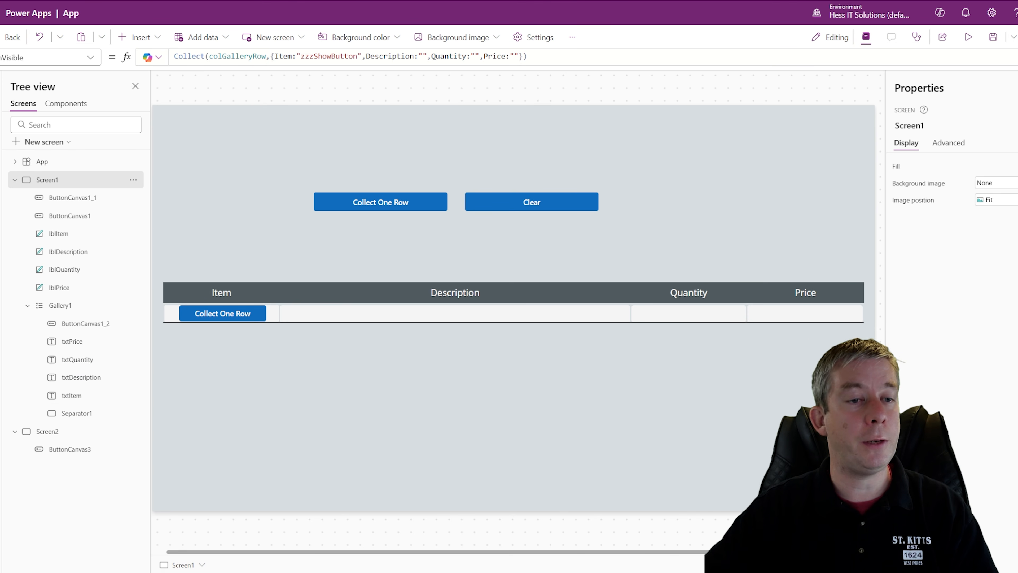
Step: Set the Visible property of txtItem, txtDescription, txtQuantity and txtPrice together to If(ThisItem.Item="zzzShowButton",false,true)
click(74, 395)
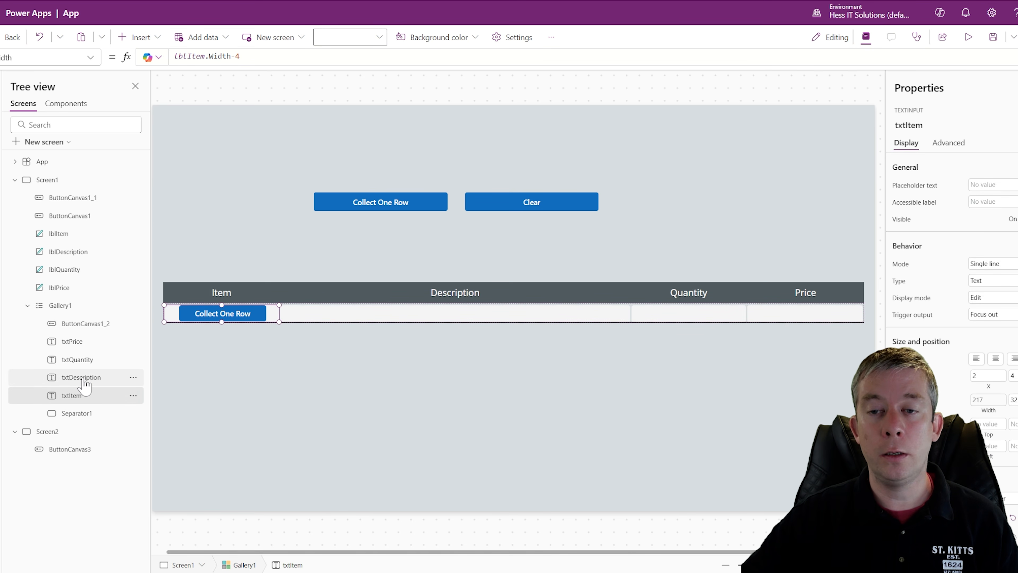
ctrl+click(84, 378)
ctrl+click(82, 359)
ctrl+click(80, 342)
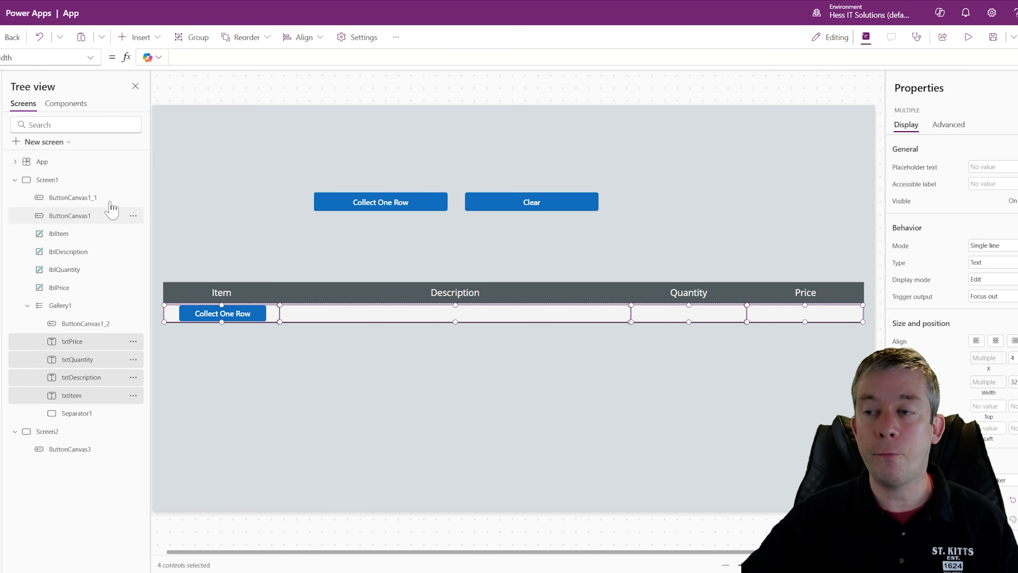
click(96, 58)
scroll(48, 321, down, 2)
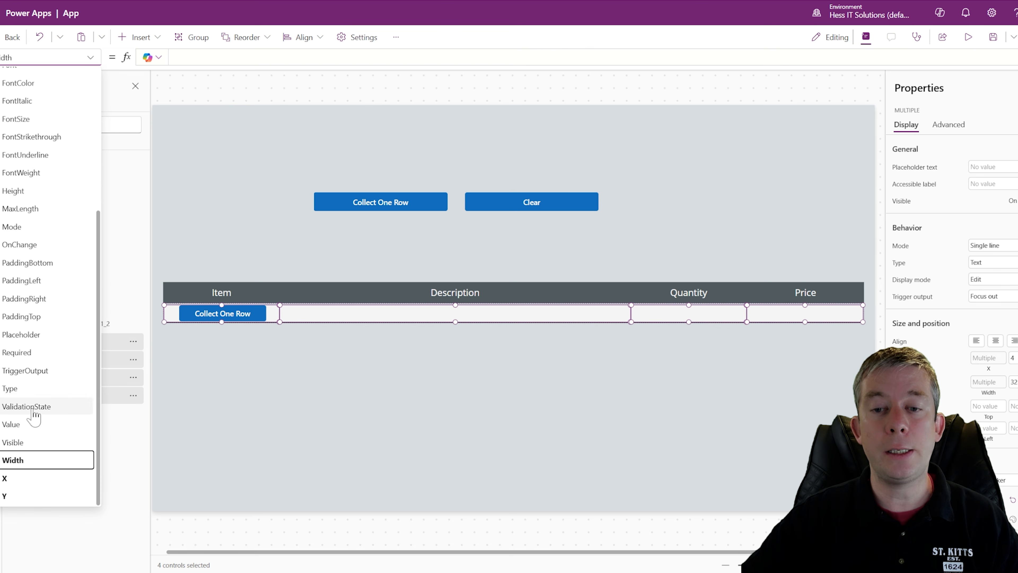
click(20, 443)
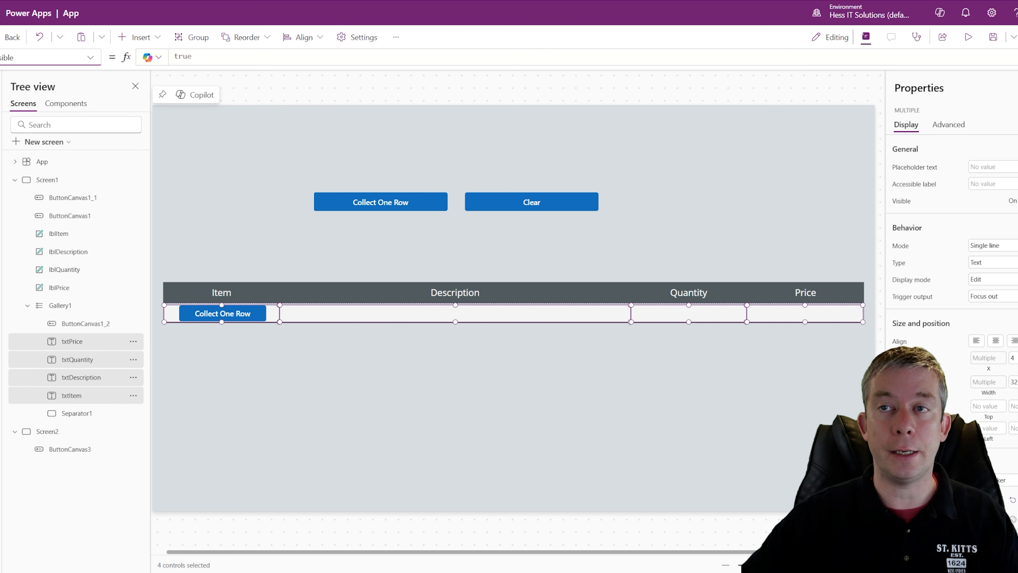
drag(208, 57, 121, 57)
text(If()
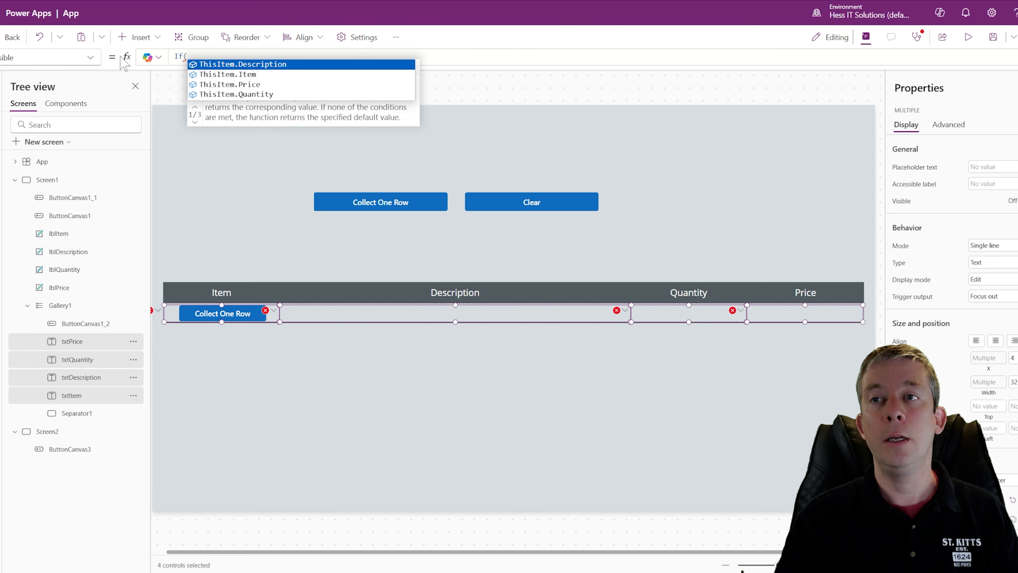
text(ThisItem.Item)
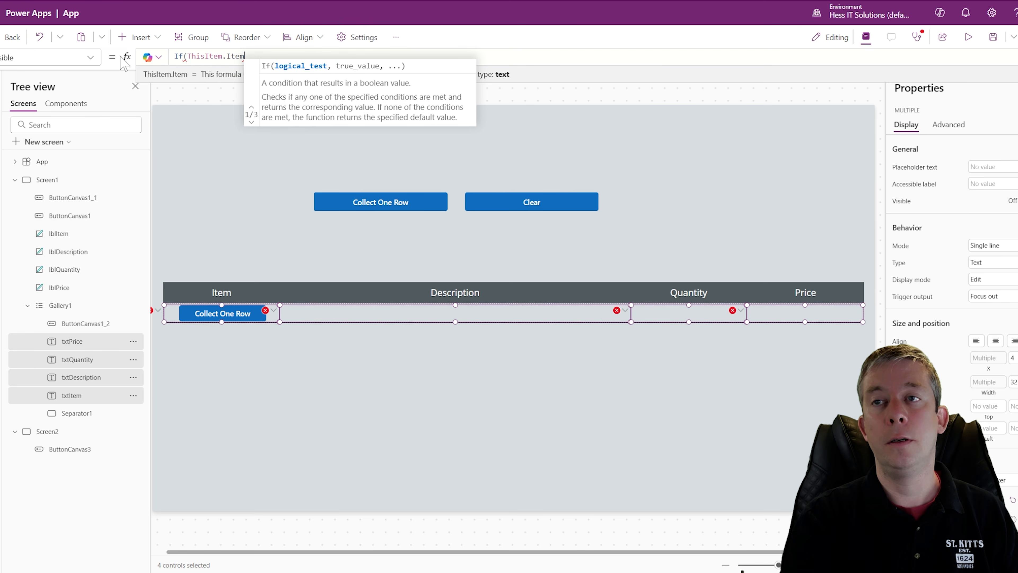
text(=")
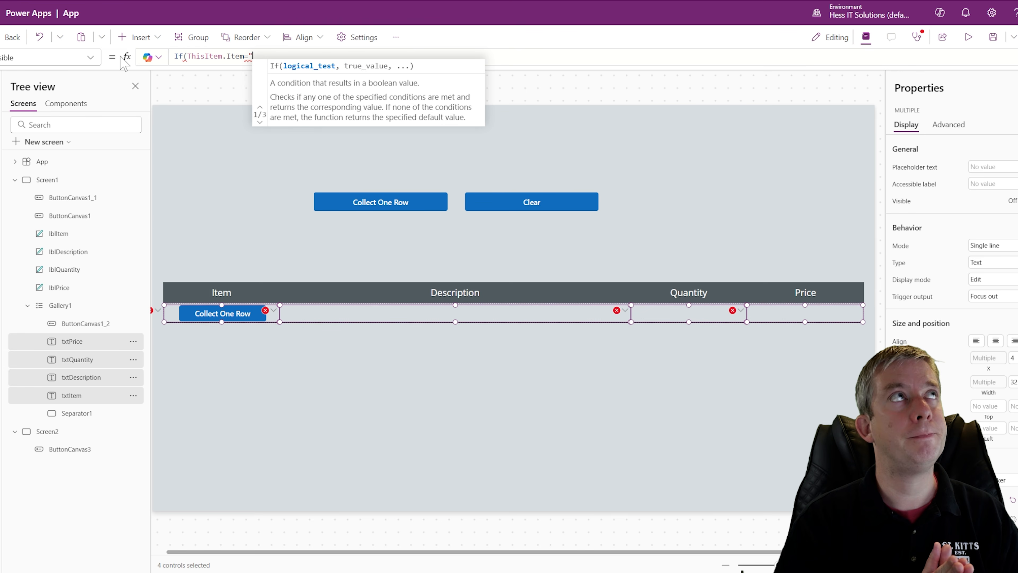
text(zzz)
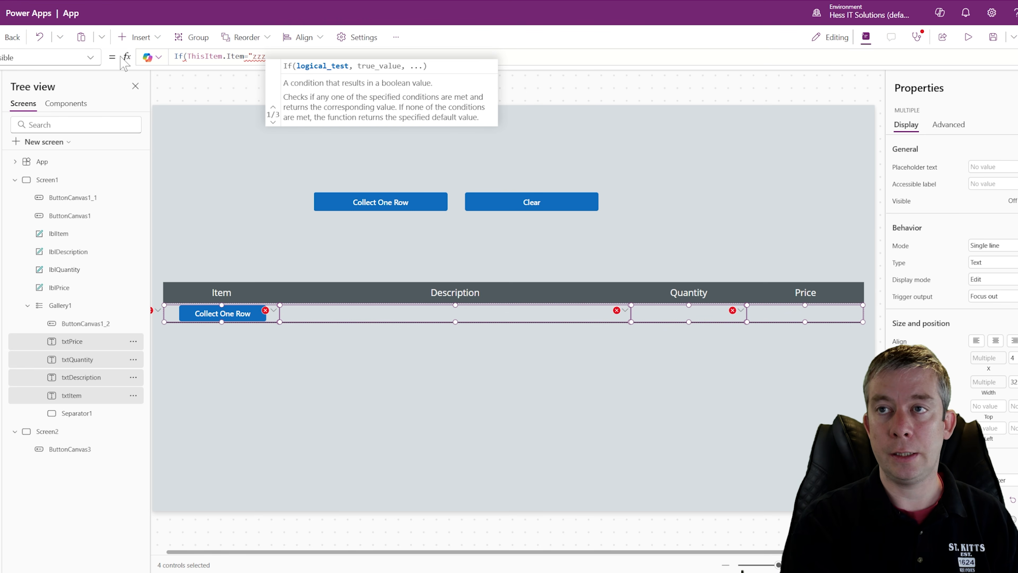
text(ShowButton",)
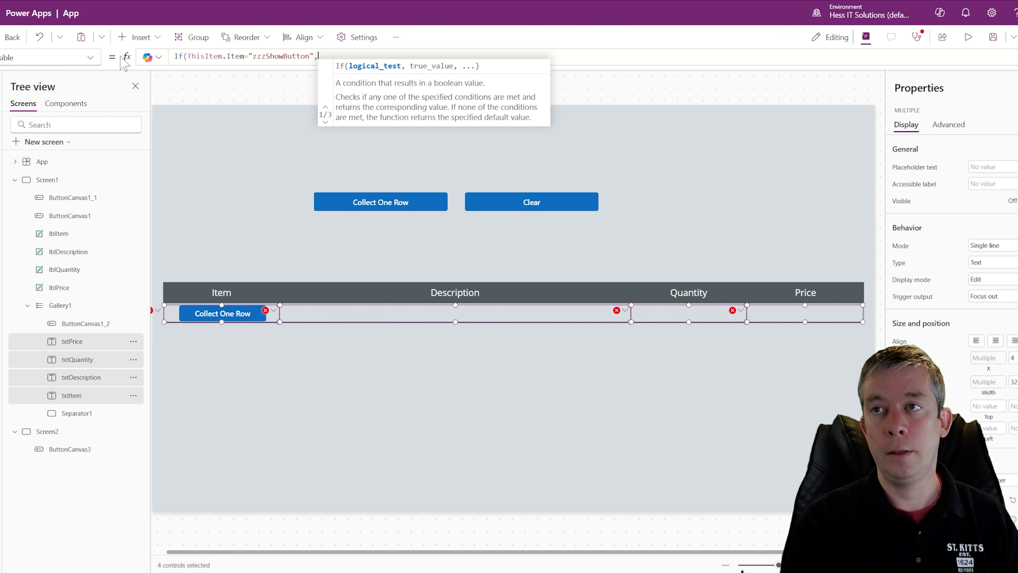
text(false,t)
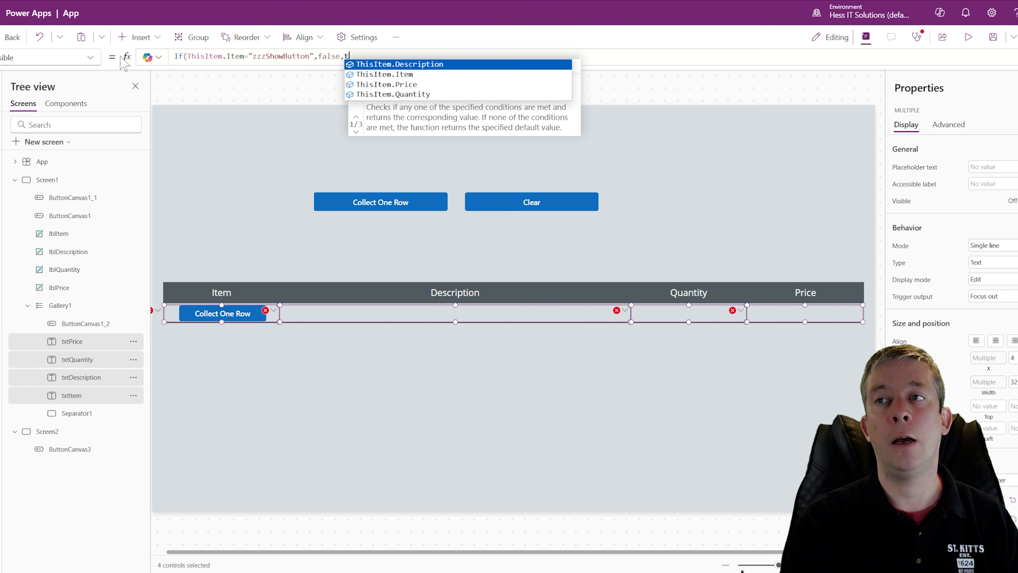
text(rue))
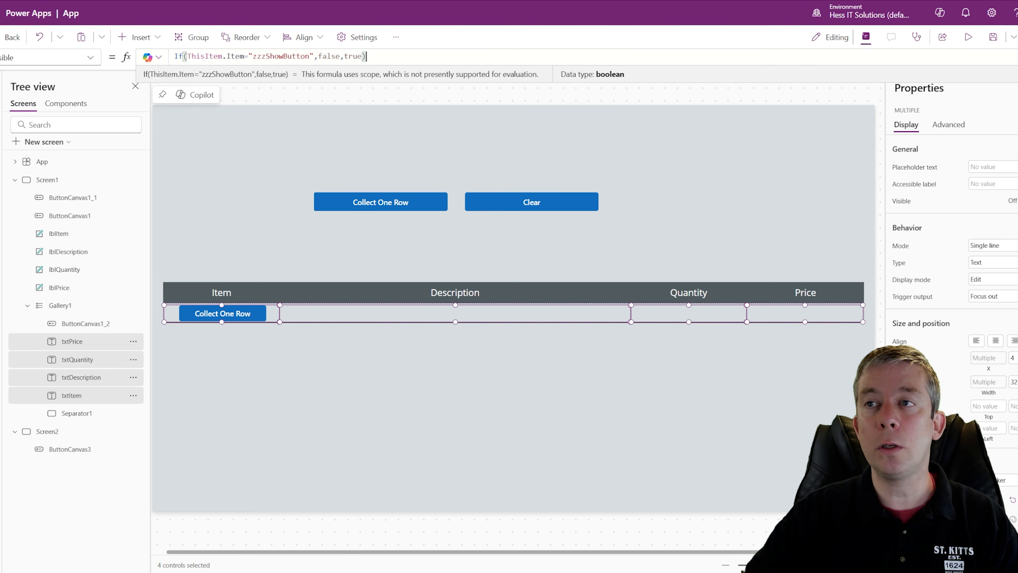
Step: Copy the inputs' visibility formula and set Separator1's Visible property to If(ThisItem.Item="zzzShowButton",false,true)
key(ctrl+a)
key(ctrl+c)
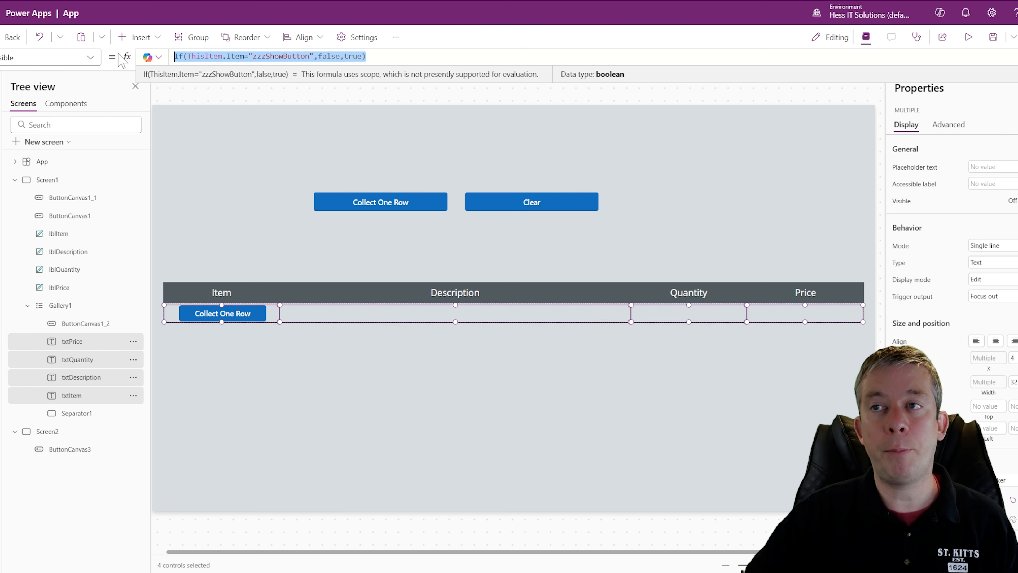
click(74, 413)
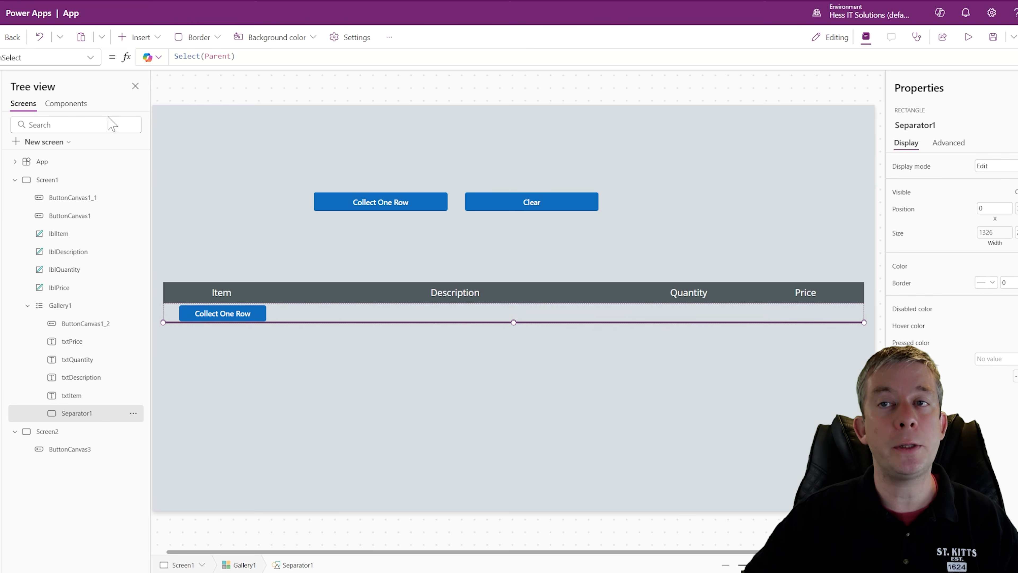
click(91, 58)
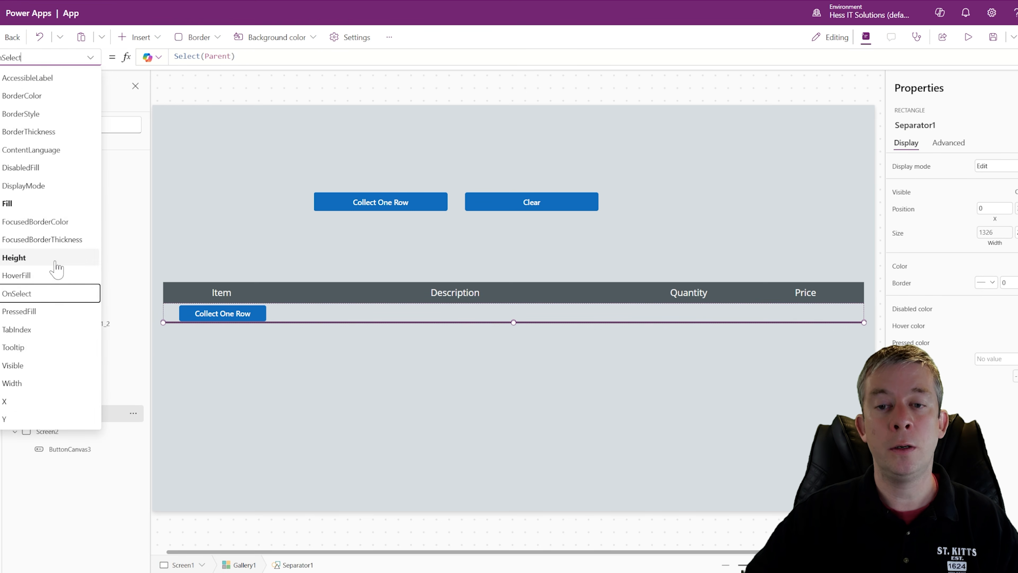
click(28, 363)
double_click(183, 56)
key(ctrl+v)
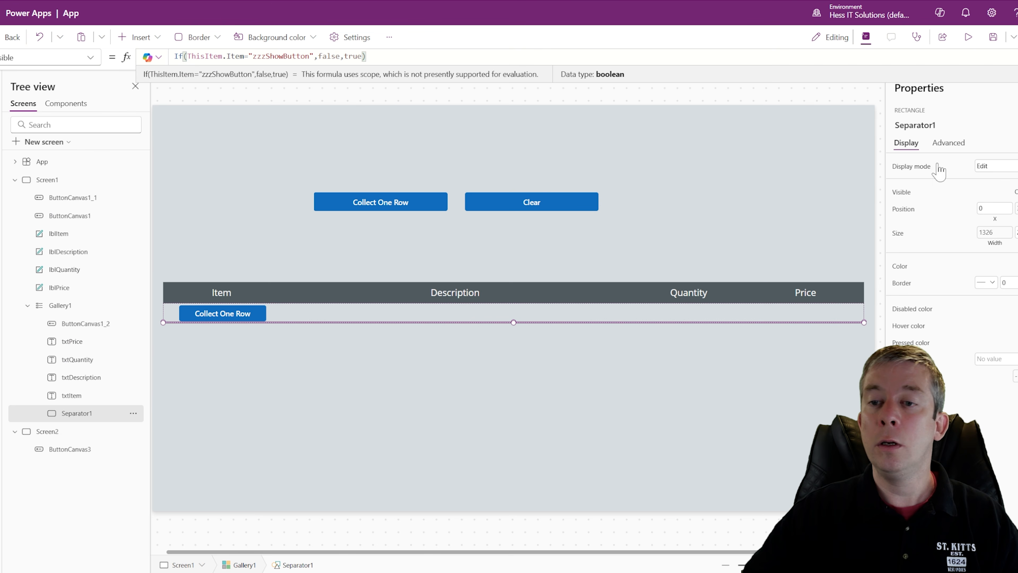
Step: Preview Screen1, add seven rows with the Collect One Row button inside the gallery, and close the preview
click(967, 37)
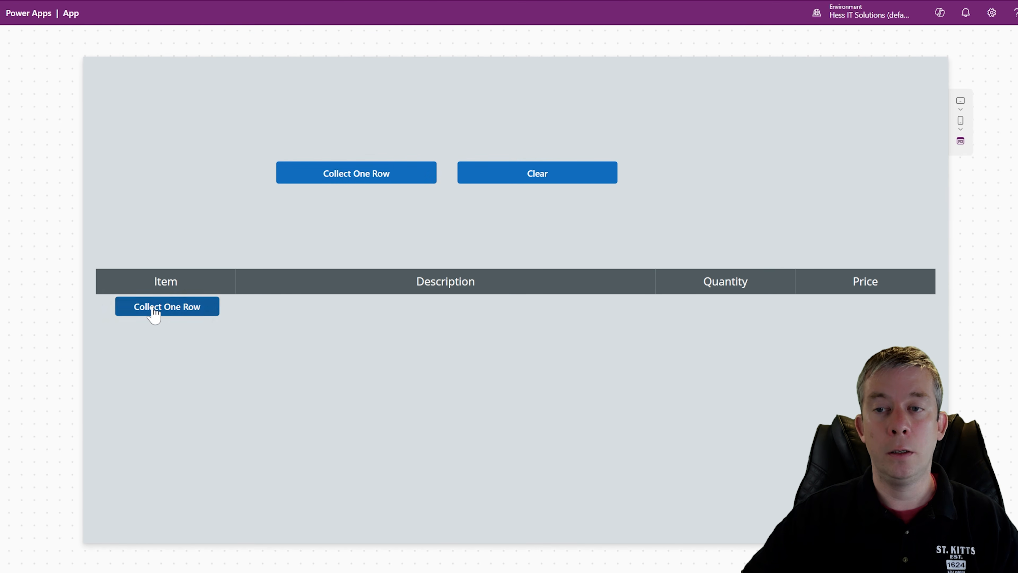
click(161, 309)
click(166, 307)
click(168, 309)
click(168, 311)
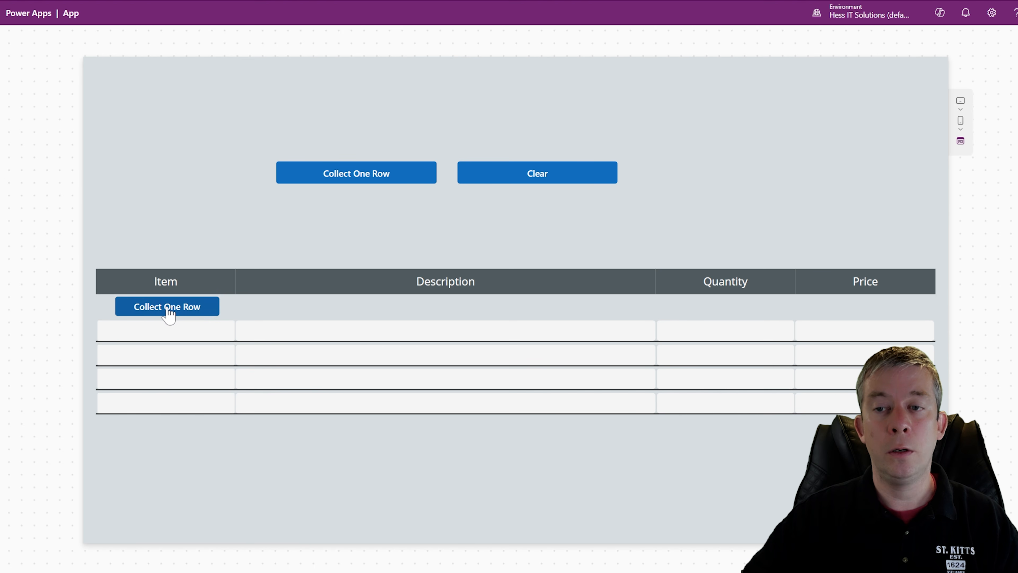
click(171, 311)
click(168, 313)
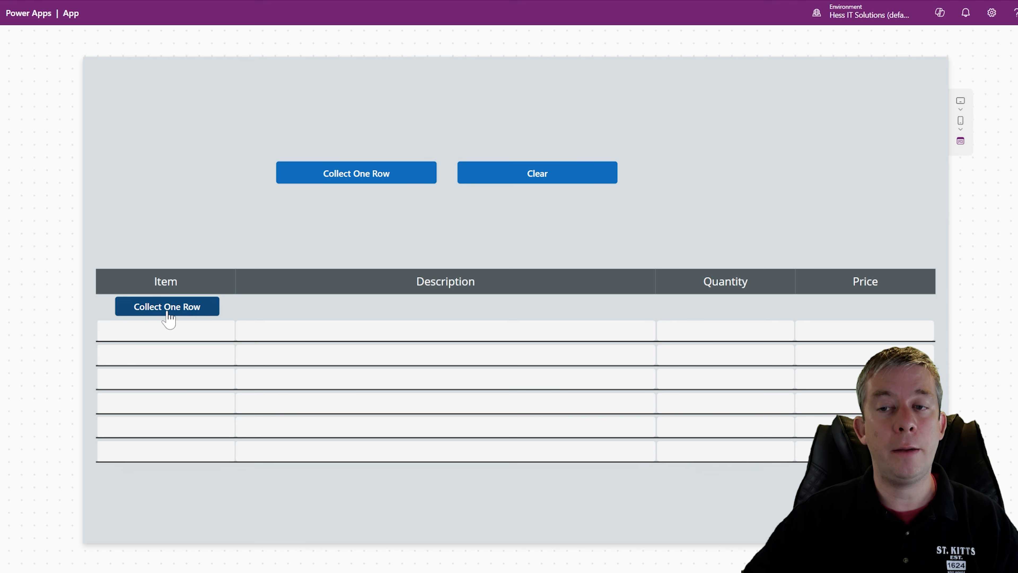
click(166, 315)
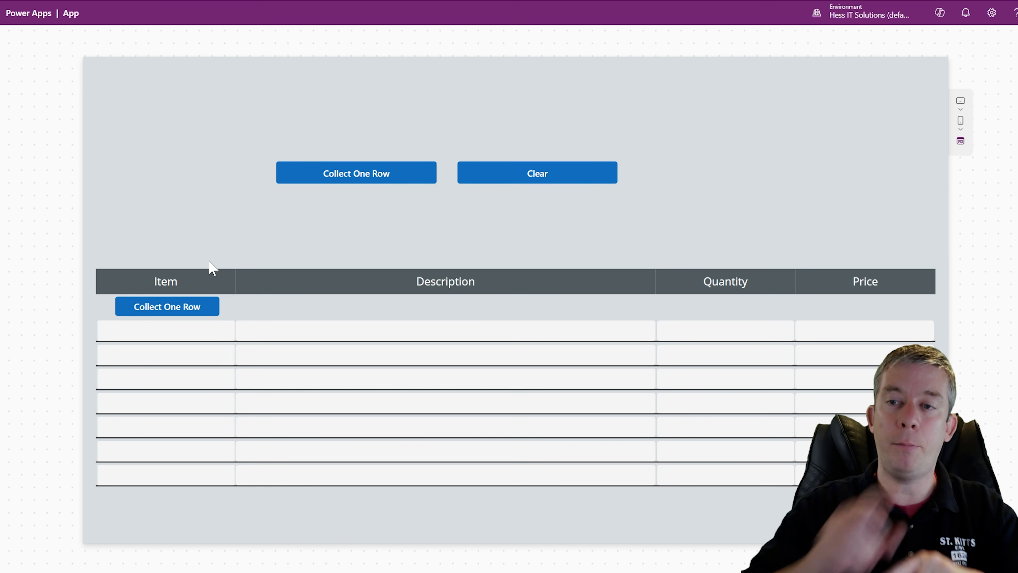
click(996, 57)
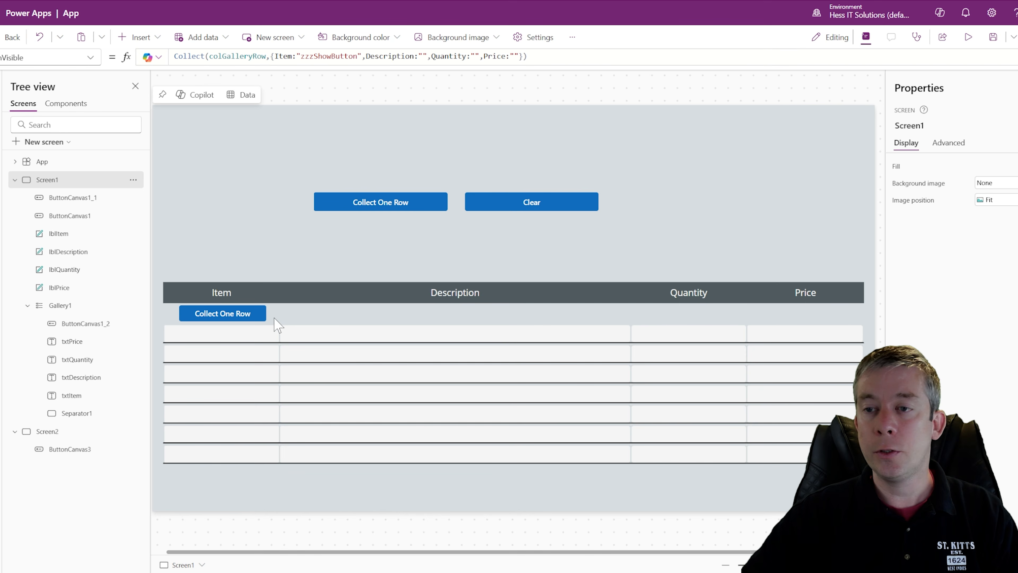
Step: Set Gallery1's Items property to SortByColumns(colGalleryRow,"Item",SortOrder.Descending)
click(317, 319)
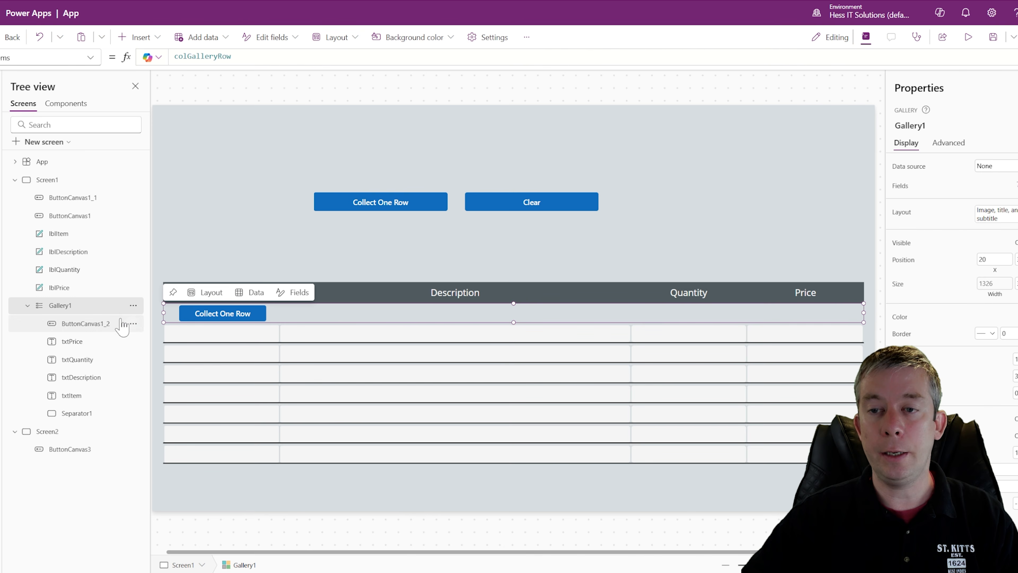
click(178, 56)
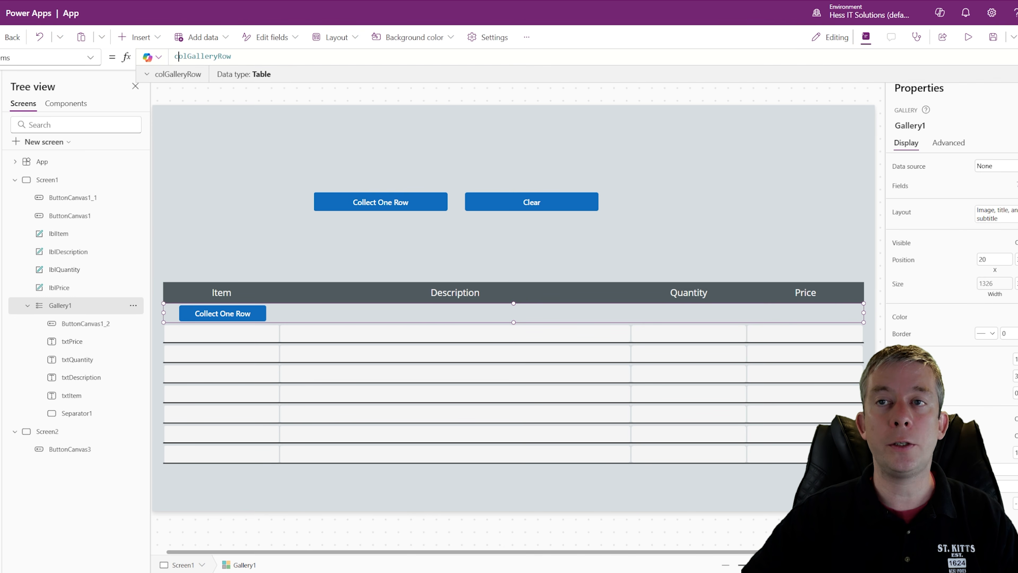
text(Sort)
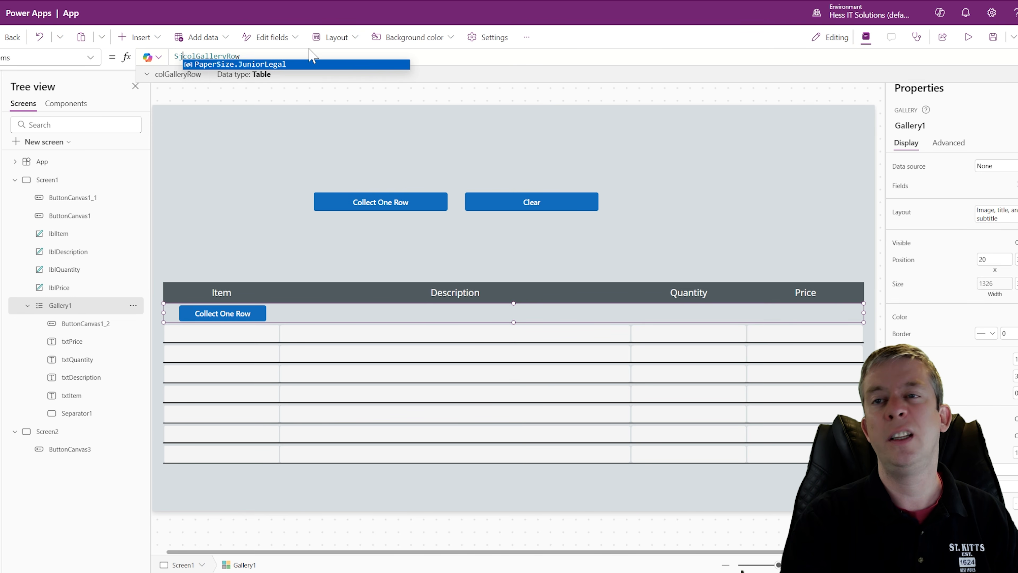
key(Down)
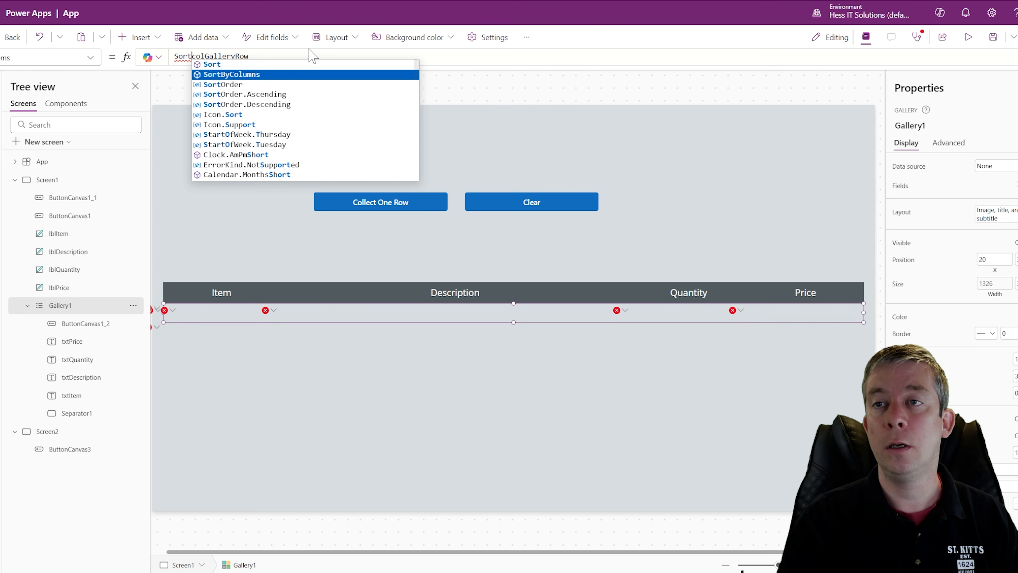
key(Tab)
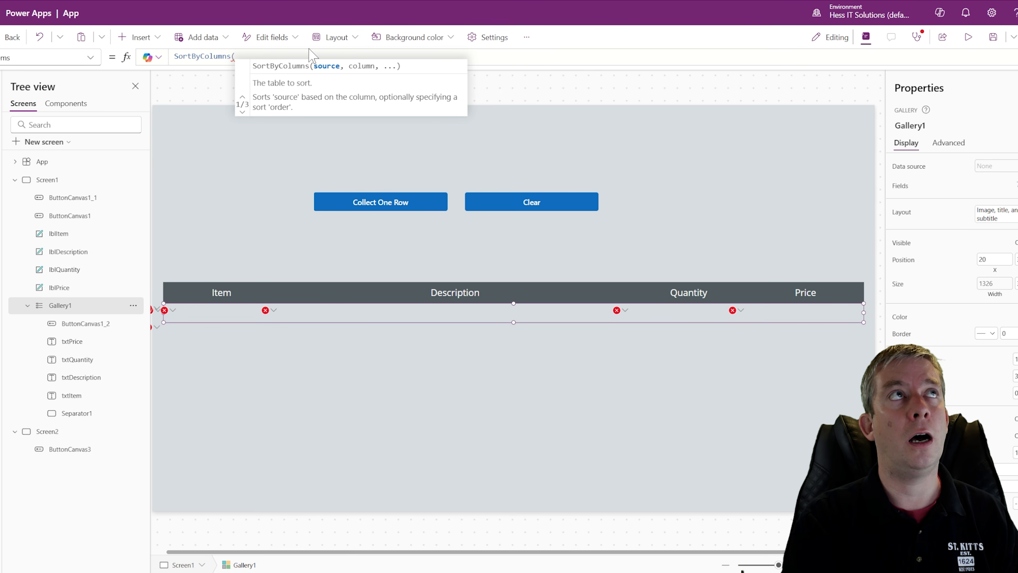
text(col)
key(Tab)
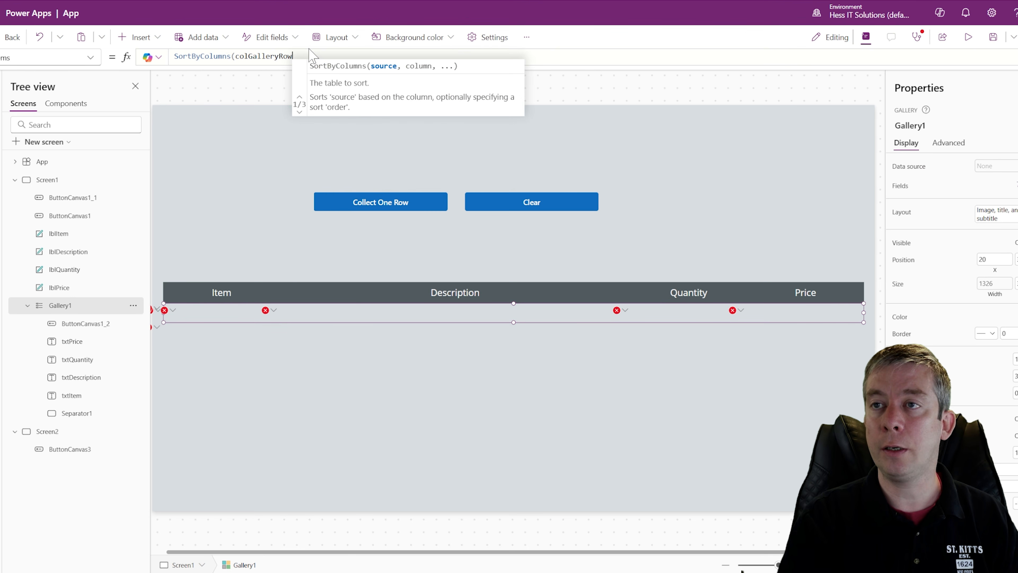
text(,)
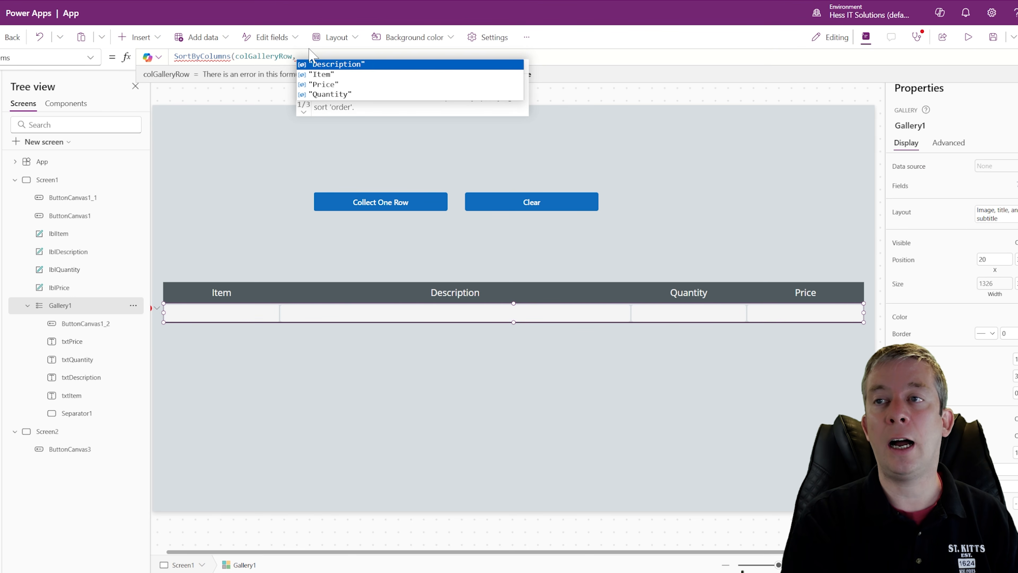
key(Tab)
text(,)
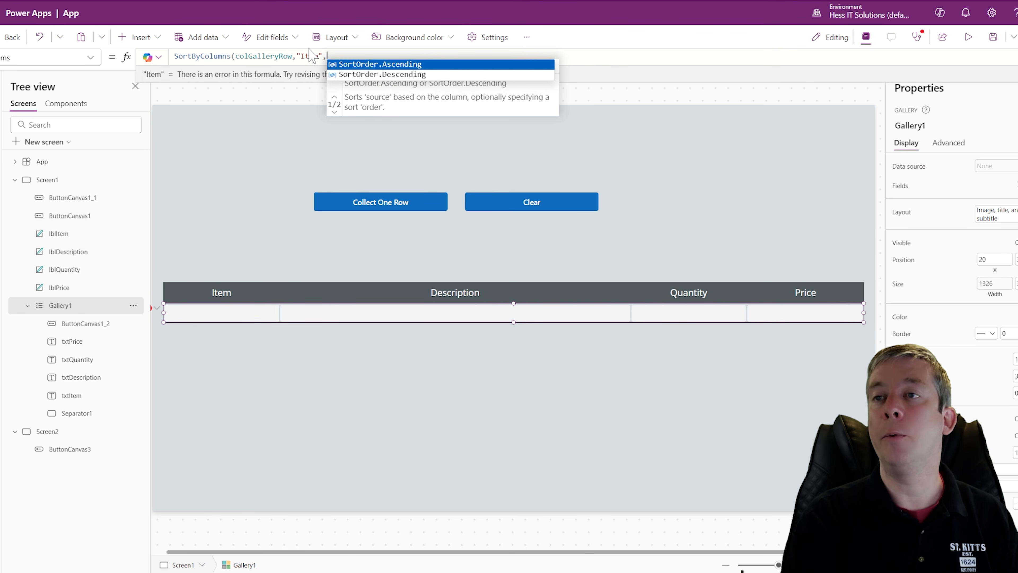
key(Down)
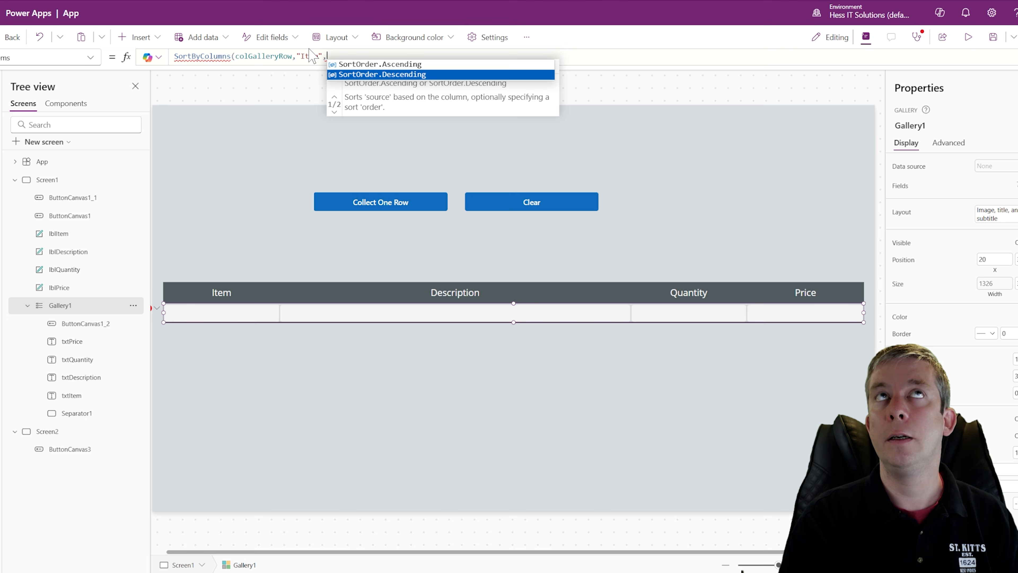
key(Tab)
text())
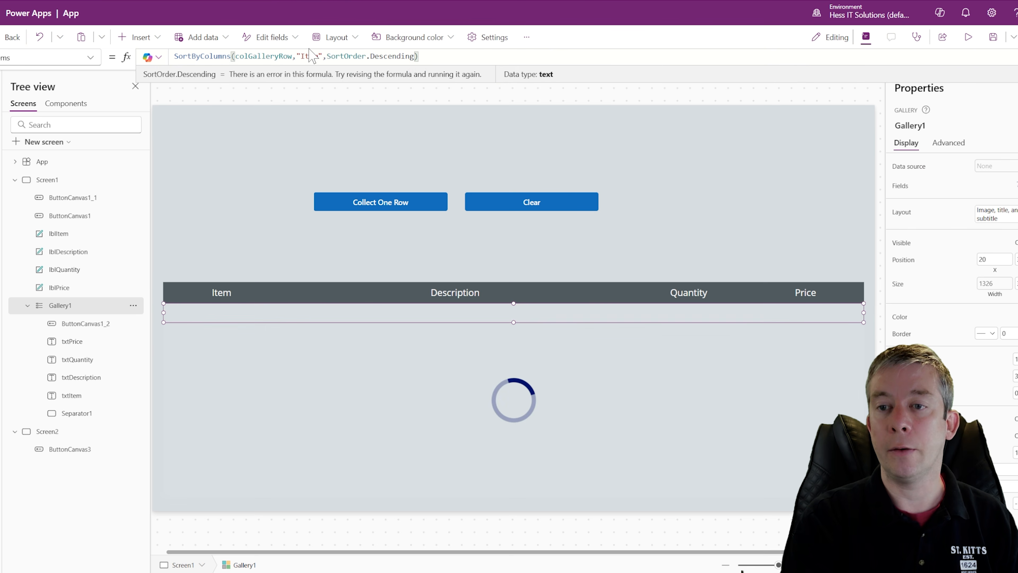
Step: Change the sort order in Gallery1's Items formula to SortOrder.Ascending
key(BackSpace)
key(BackSpace)
key(BackSpace)
key(BackSpace)
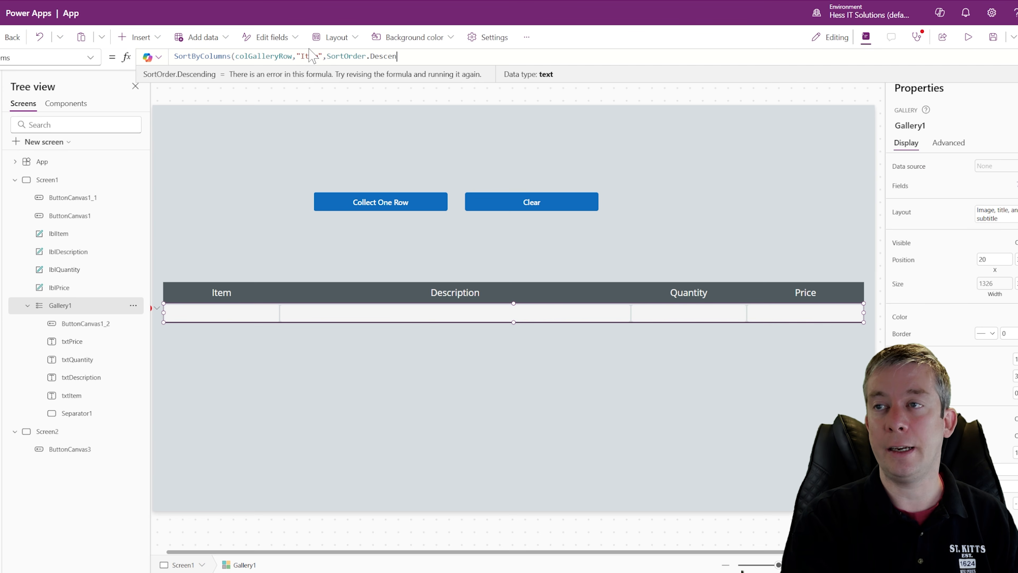
key(BackSpace)
text(A)
key(Tab)
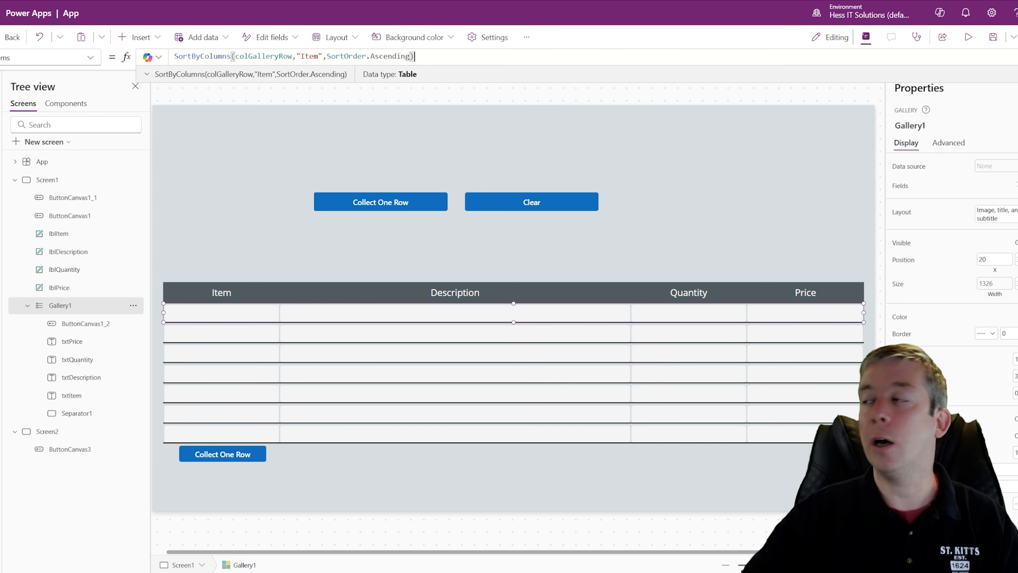
Step: Preview Screen1, clear the gallery, test adding rows with the upper Collect One Row button and clearing them twice, and close the preview
click(968, 38)
click(520, 176)
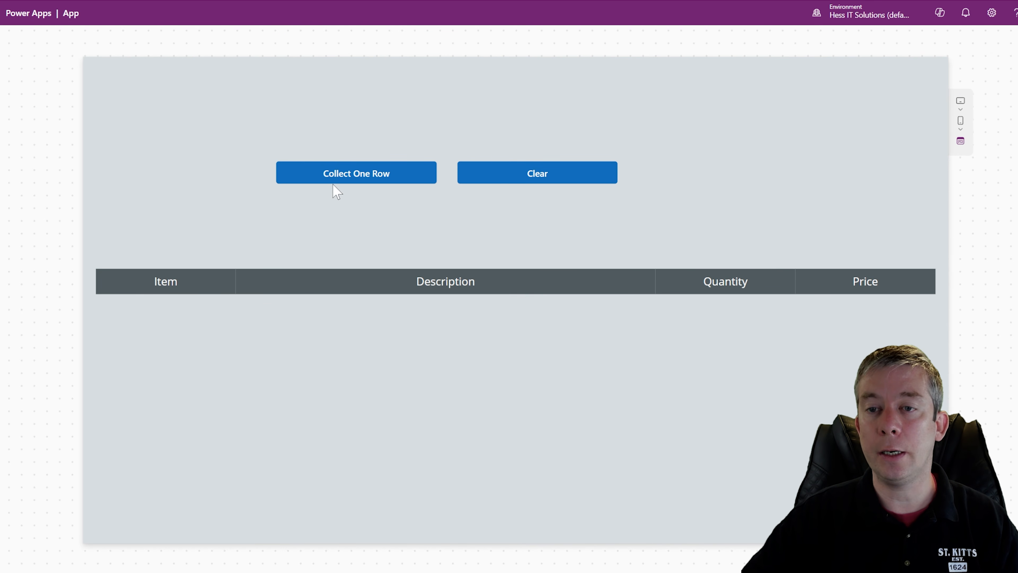
click(347, 180)
click(348, 182)
click(348, 182)
click(348, 182)
click(347, 182)
click(520, 177)
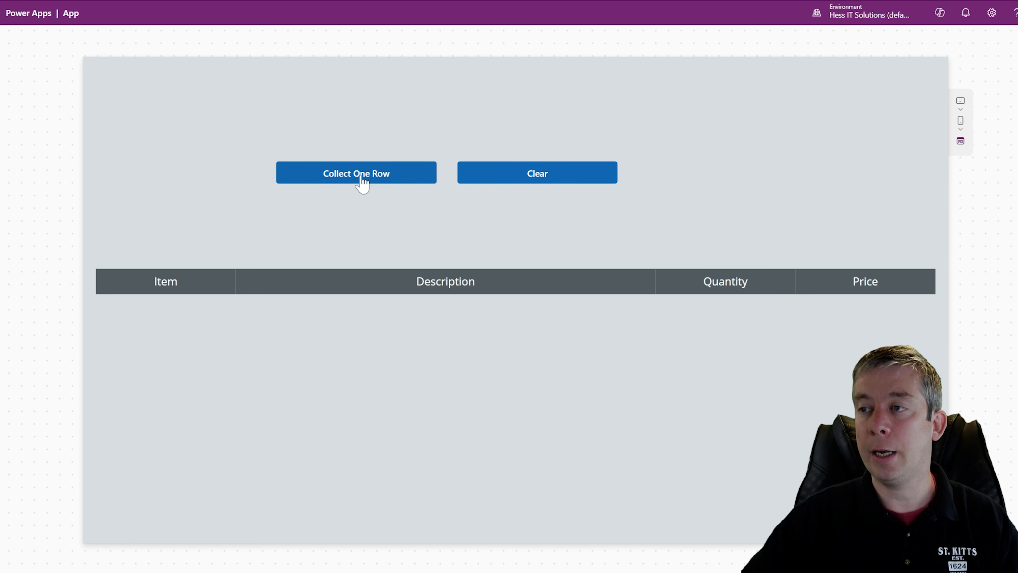
click(361, 183)
click(362, 184)
click(362, 184)
click(362, 184)
click(493, 173)
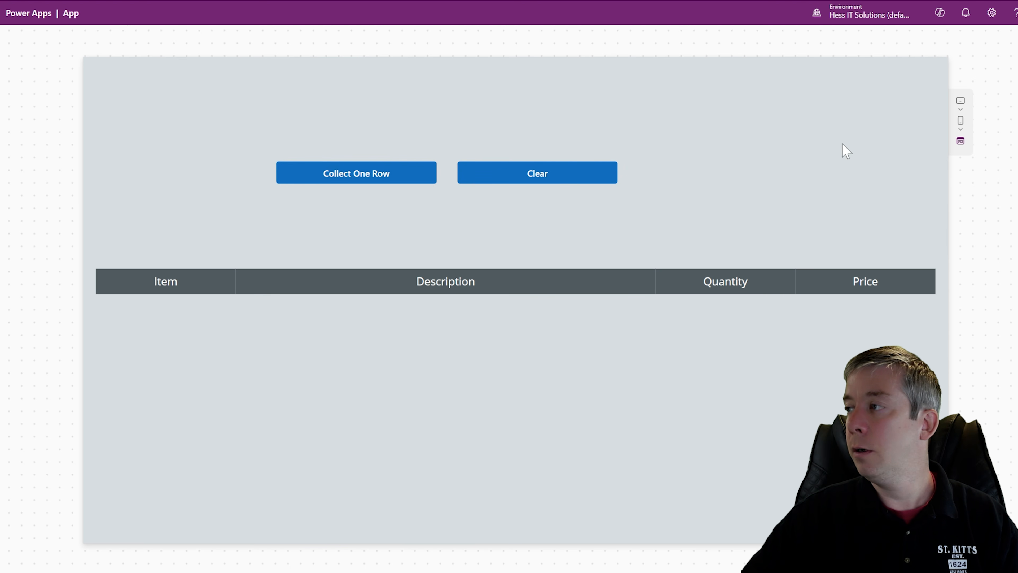
key(Escape)
Step: Preview Screen2, use its button to navigate to Screen1 so the marker row is collected, and close the preview
click(47, 431)
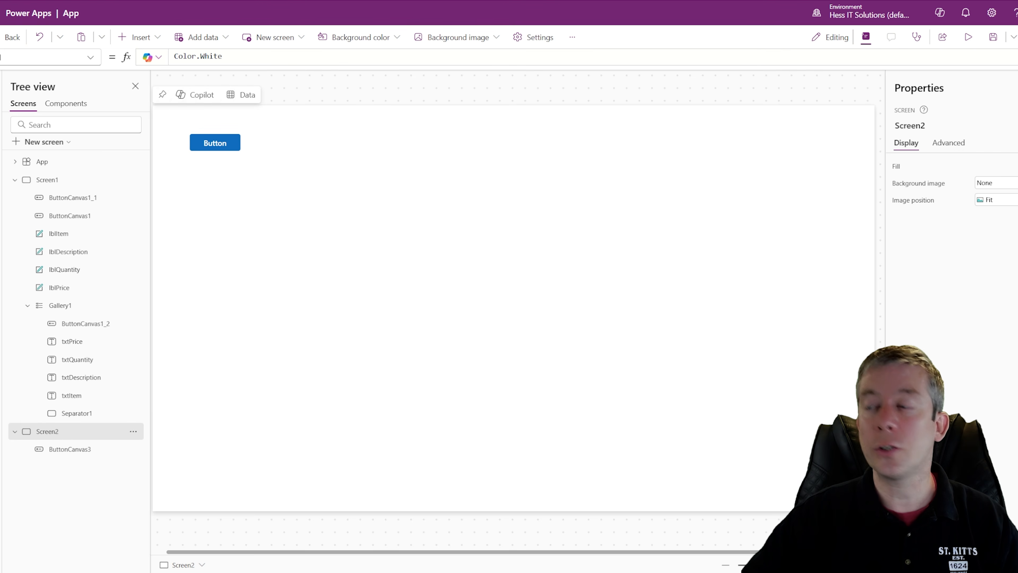
click(972, 40)
click(140, 105)
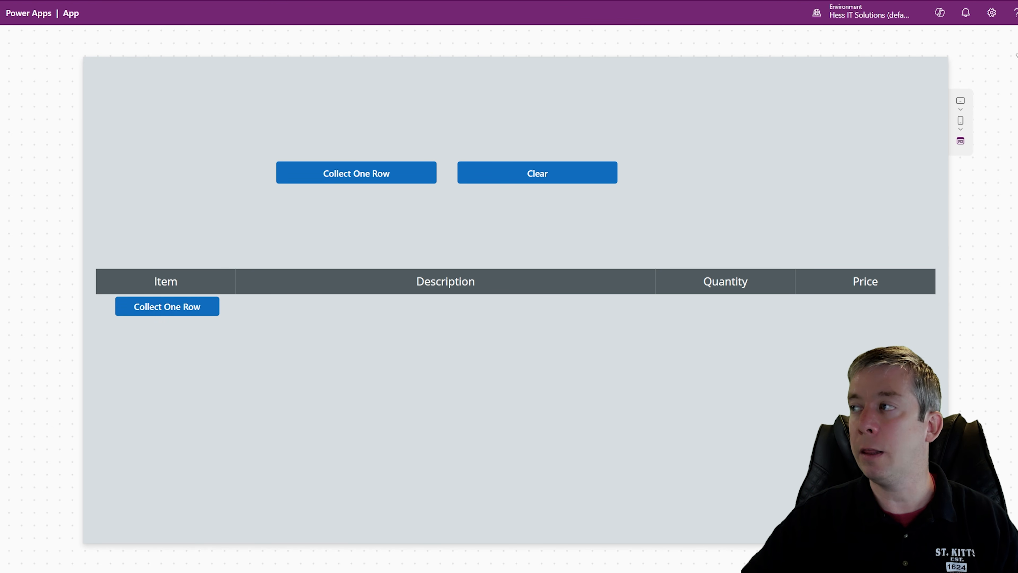
key(Escape)
Step: Set the text of the Collect One Row button inside the gallery to "Add Item"
click(223, 313)
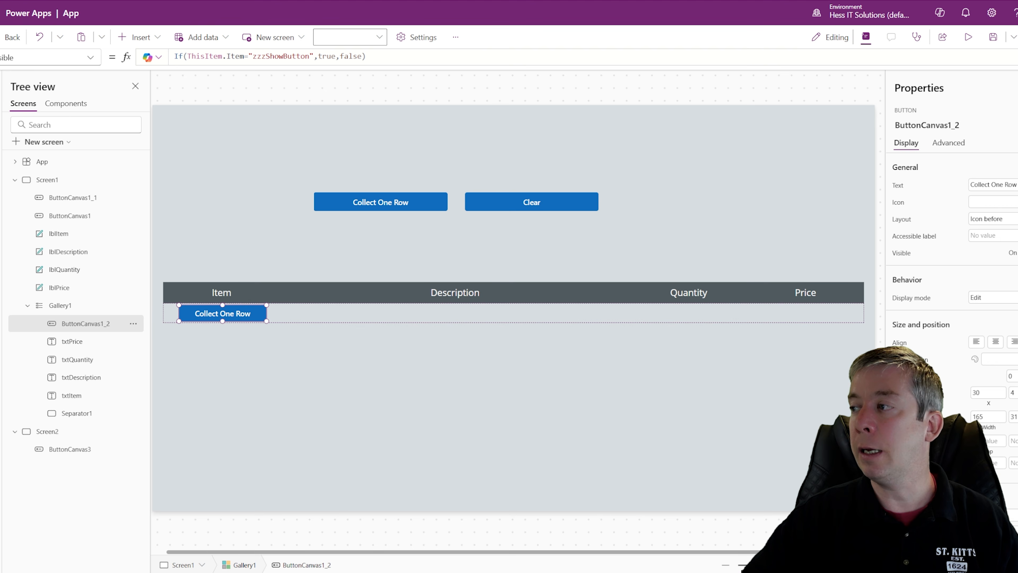
drag(1017, 184, 704, 119)
key(BackSpace)
text(Add)
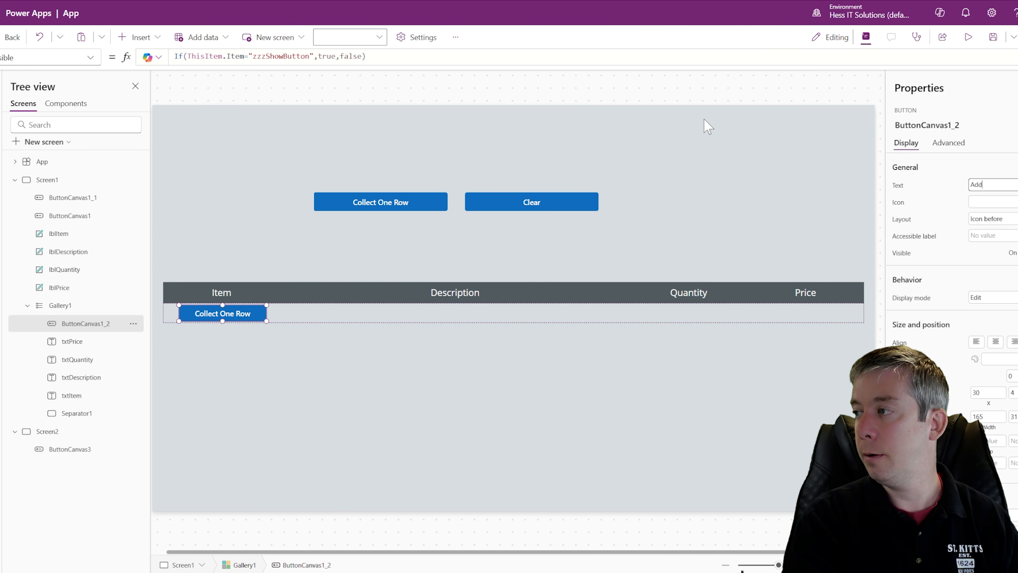
text( Item)
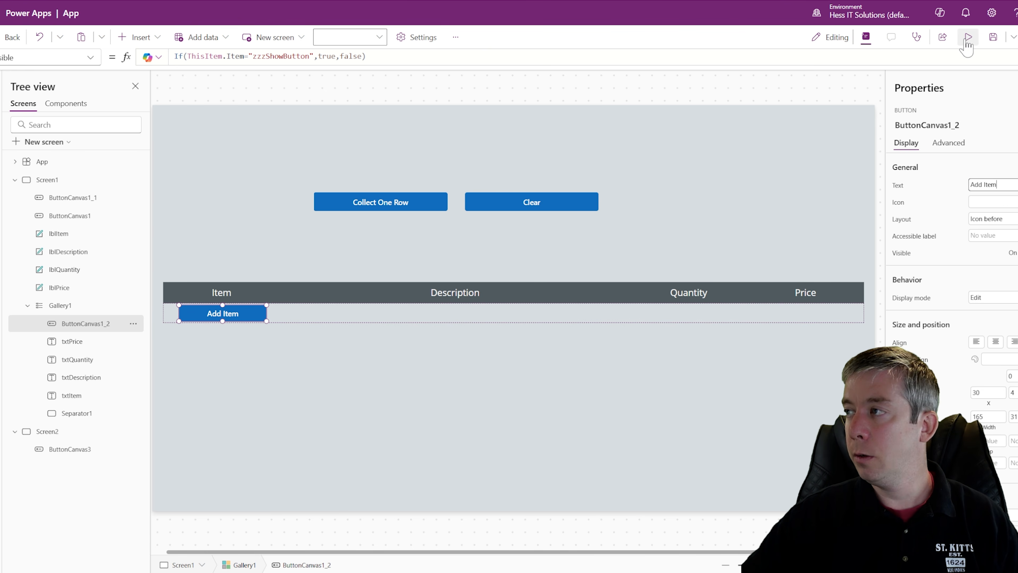
Step: Preview Screen1, add seven rows with the Add Item button, clear the gallery, and close the preview
click(968, 38)
click(162, 312)
click(165, 335)
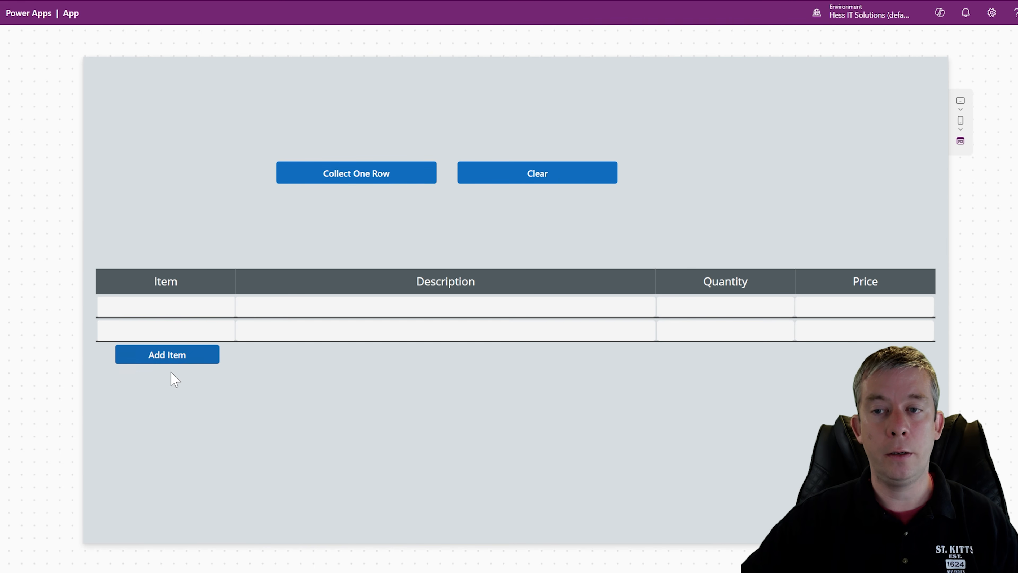
click(171, 358)
click(166, 383)
click(169, 406)
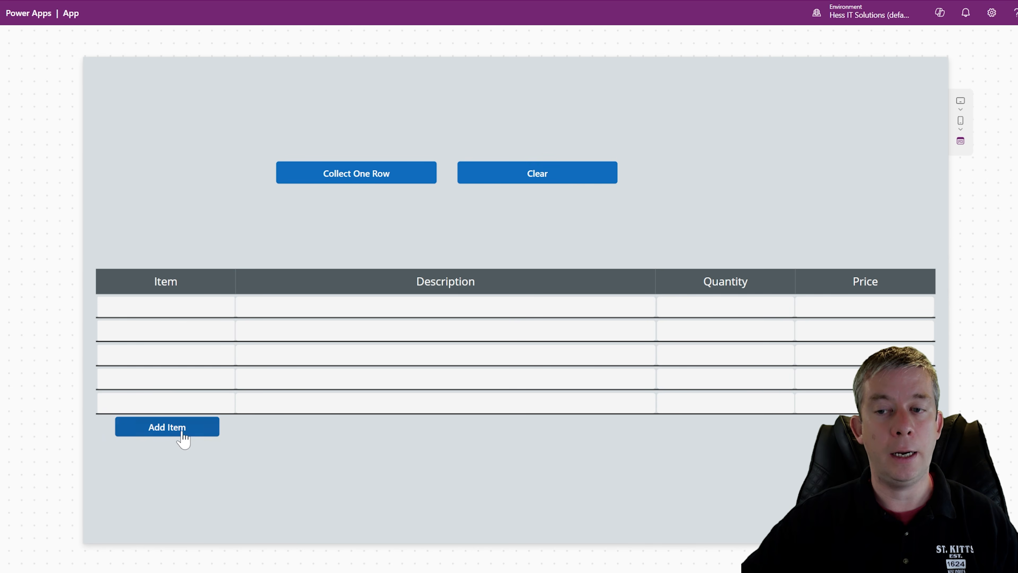
click(183, 431)
click(209, 448)
click(506, 177)
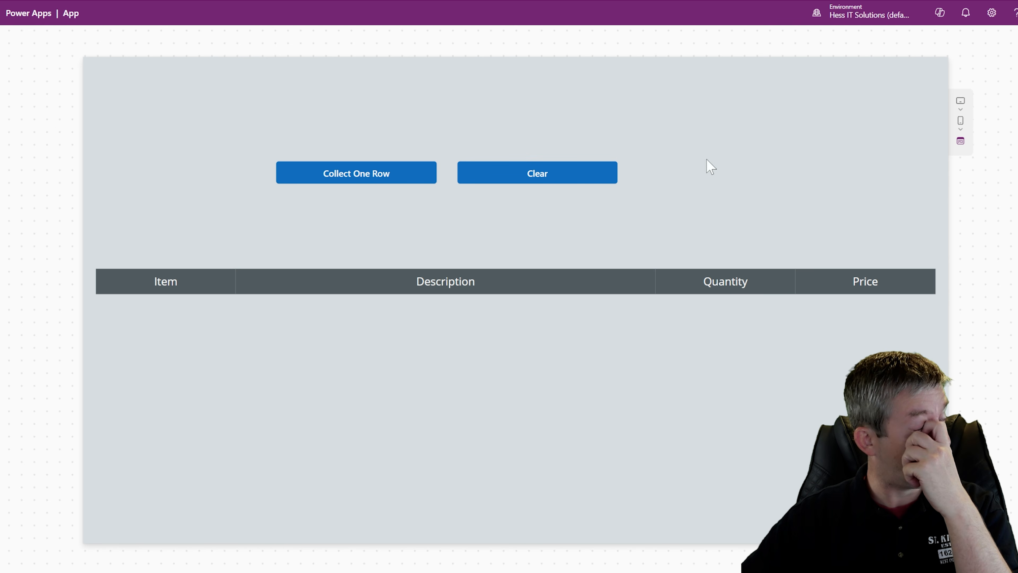
click(1016, 37)
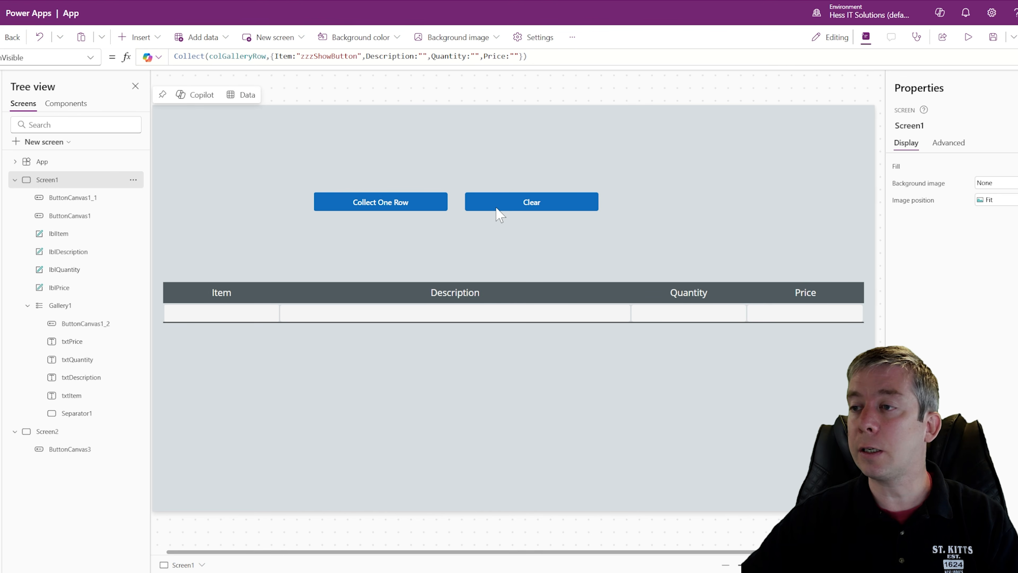
Step: Review the formulas of the two upper buttons and copy Screen1's entire OnVisible Collect formula
click(497, 208)
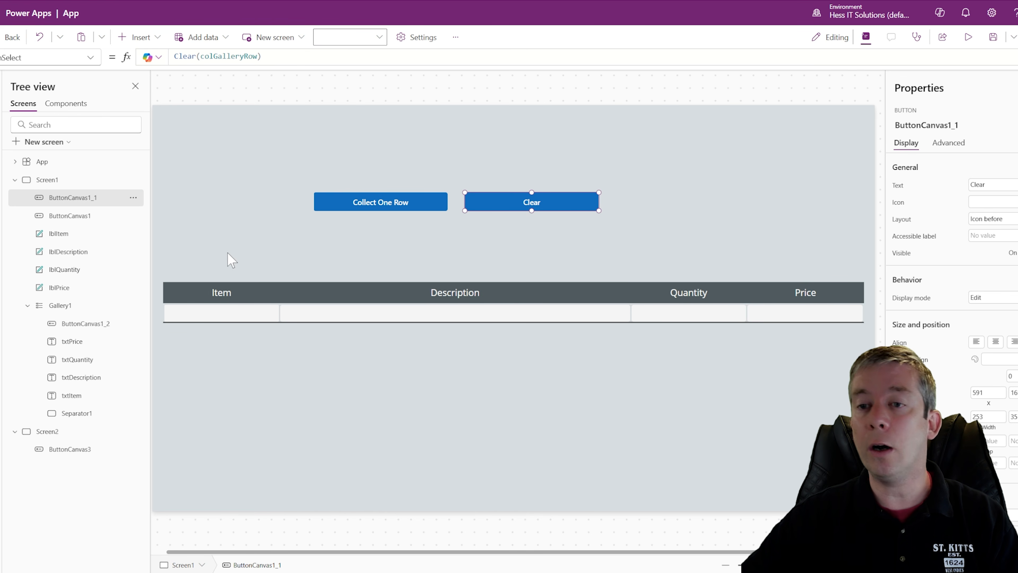
click(388, 198)
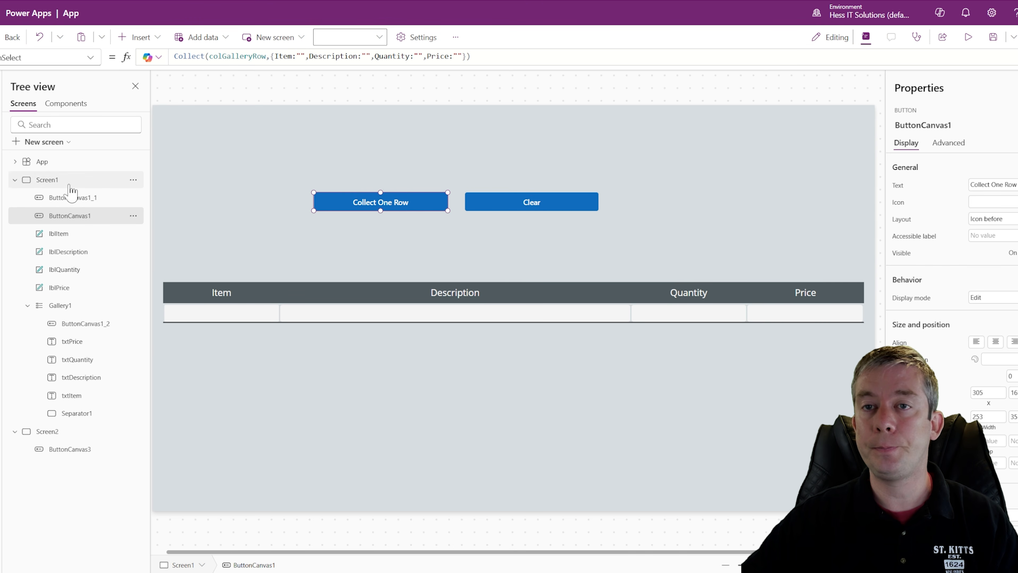
click(60, 180)
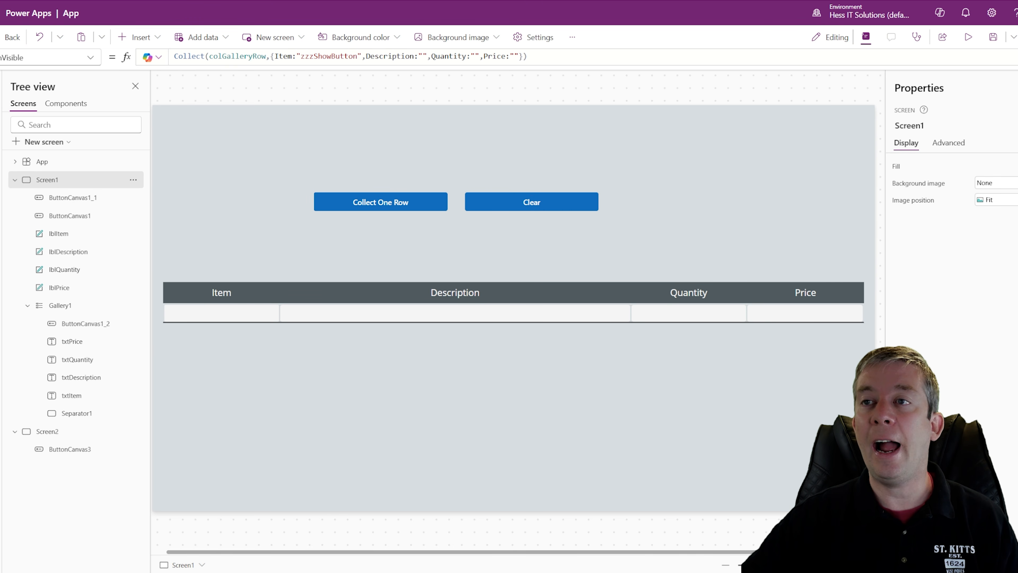
drag(528, 56, 175, 56)
key(ctrl+c)
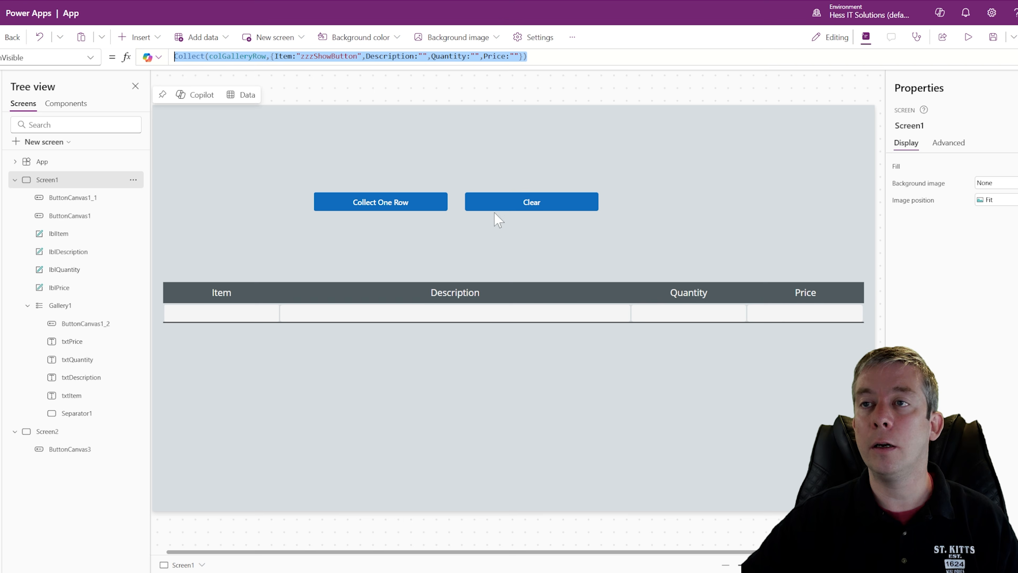
Step: Set the Clear button's OnSelect formula to ClearCollect(colGalleryRow,{Item:"zzzShowButton",Description:"",Quantity:"",Price:""})
click(529, 204)
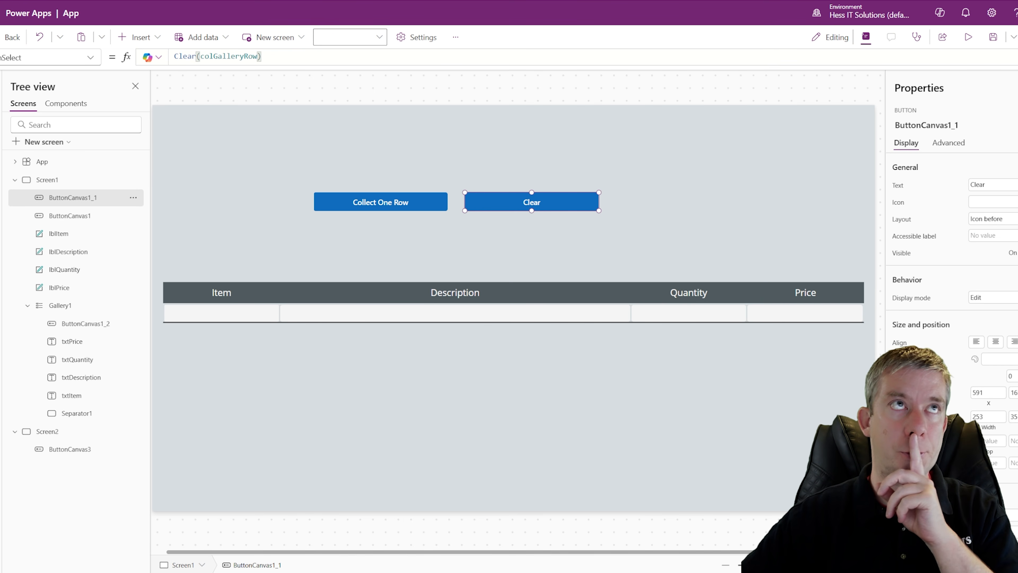
key(shift+Left)
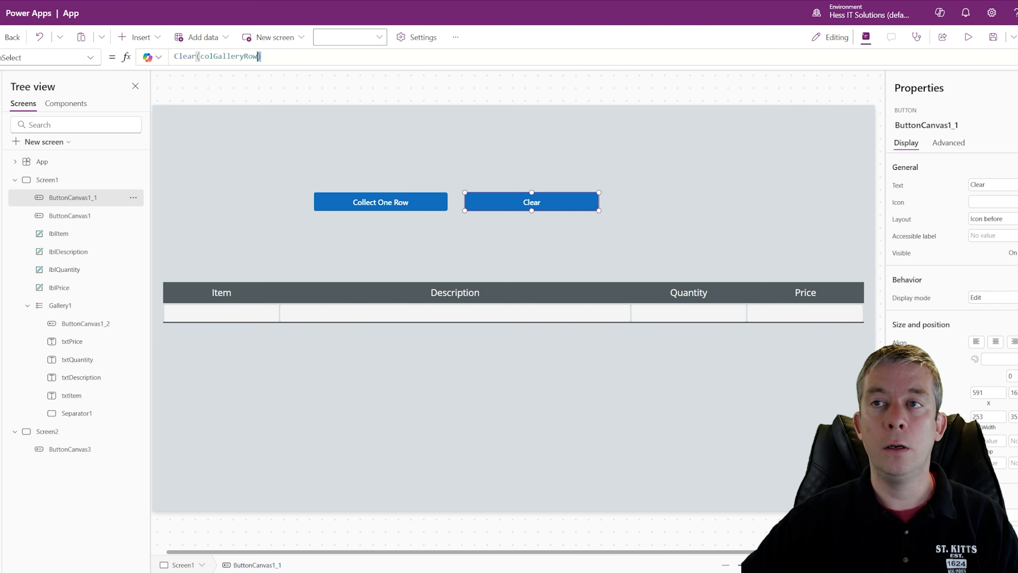
key(ctrl+a)
key(ctrl+v)
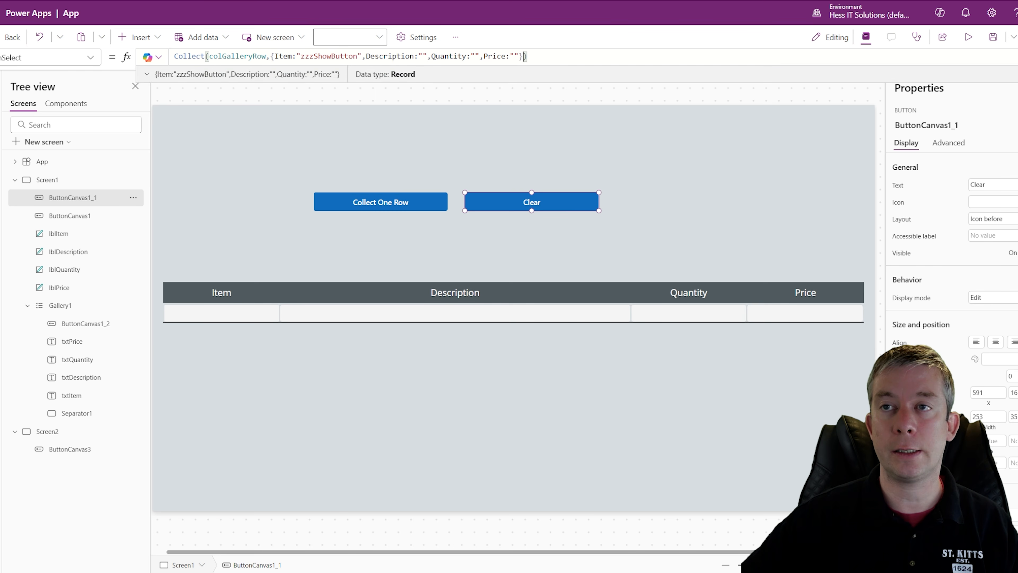
text(Clear)
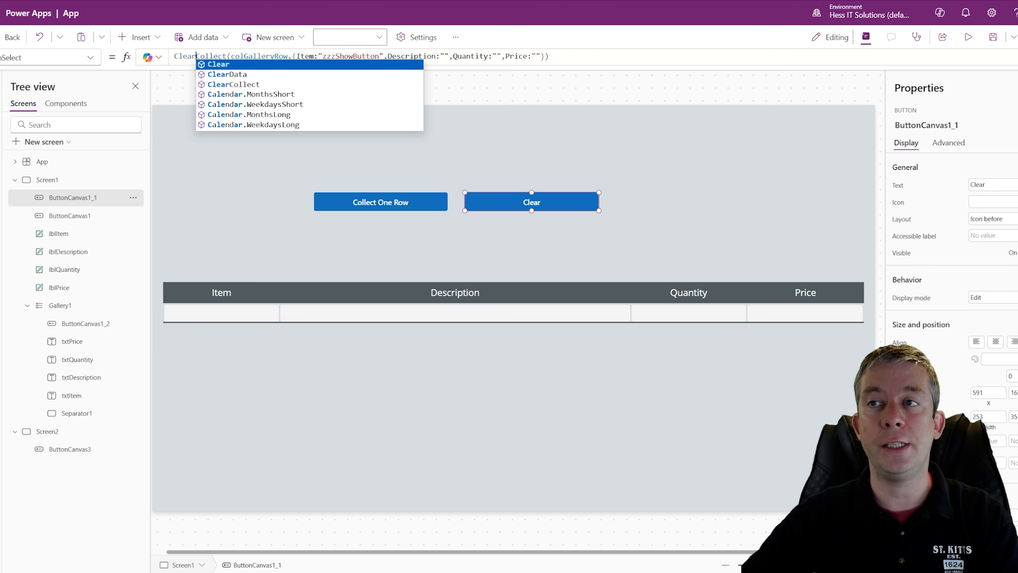
click(448, 56)
Step: Preview Screen1, reset the gallery with Clear, add three rows with Add Item, clear them again, and close the preview
click(968, 37)
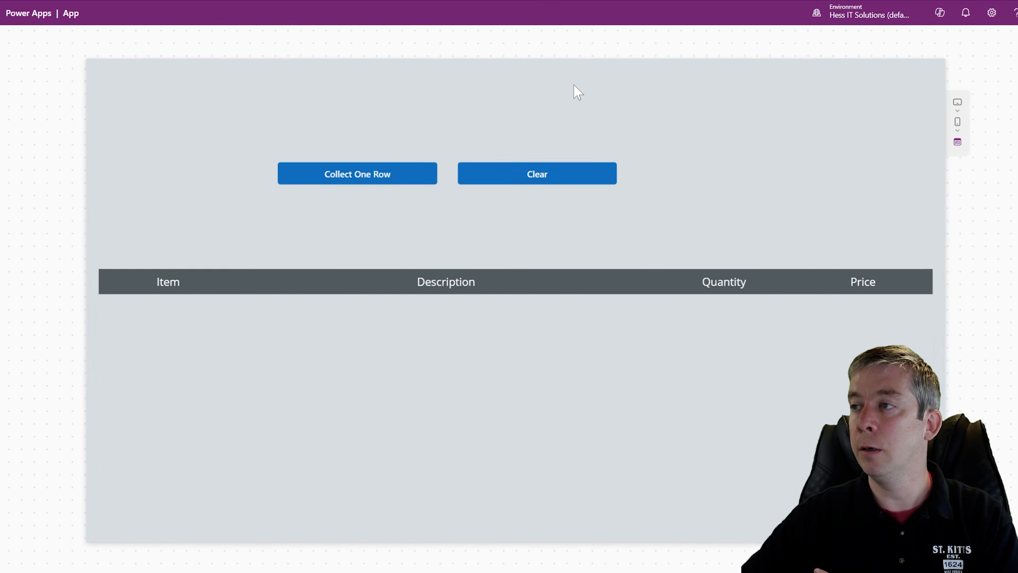
click(522, 172)
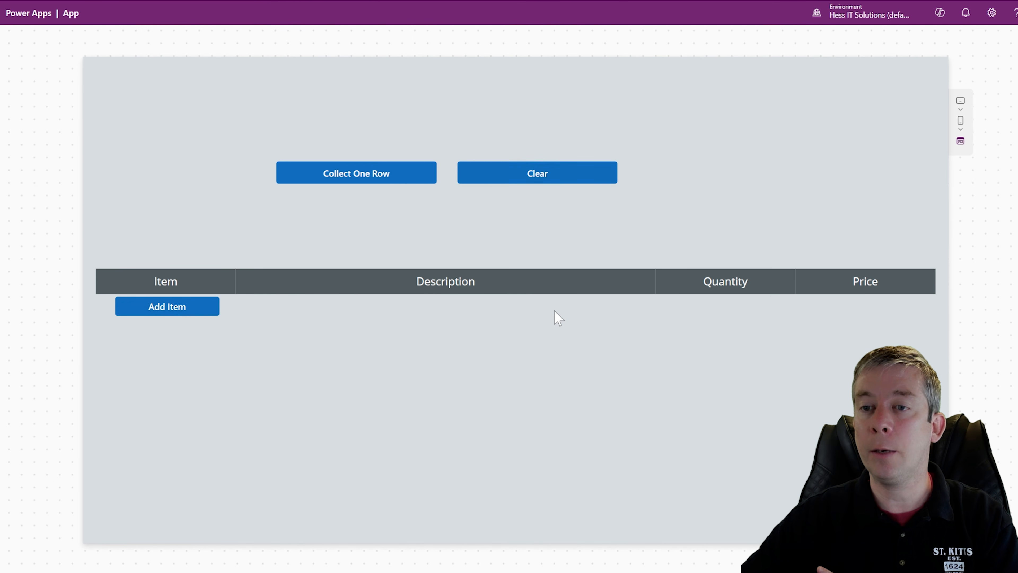
click(133, 309)
click(160, 330)
click(166, 353)
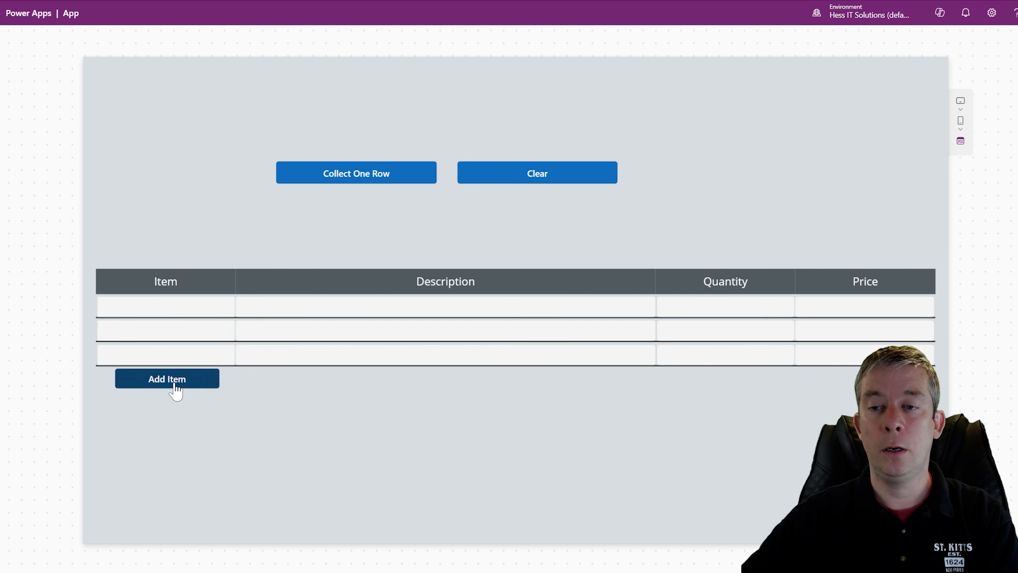
click(530, 177)
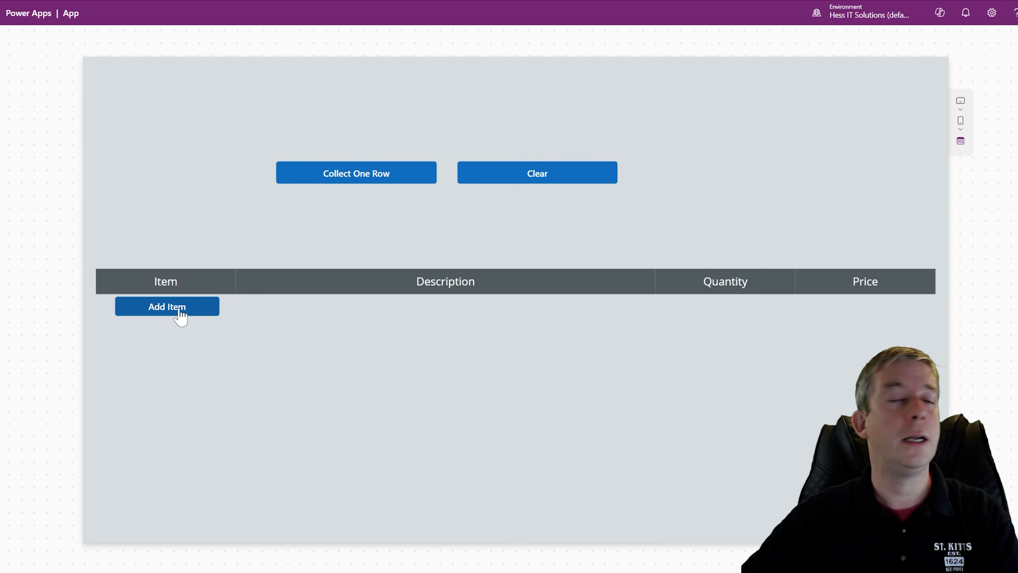
key(Escape)
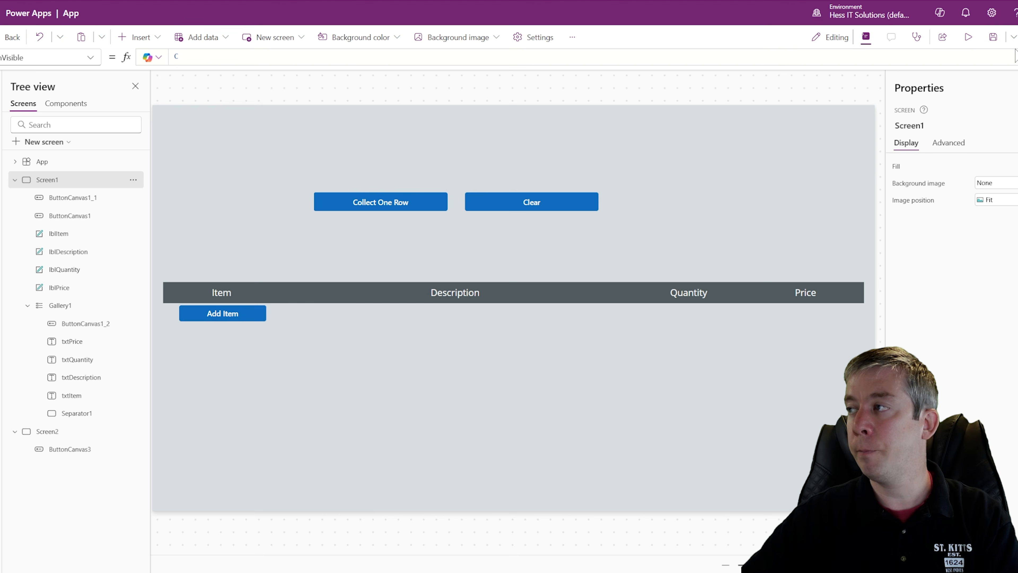
Step: Change the color of the gallery's Add Item button to purple
click(211, 319)
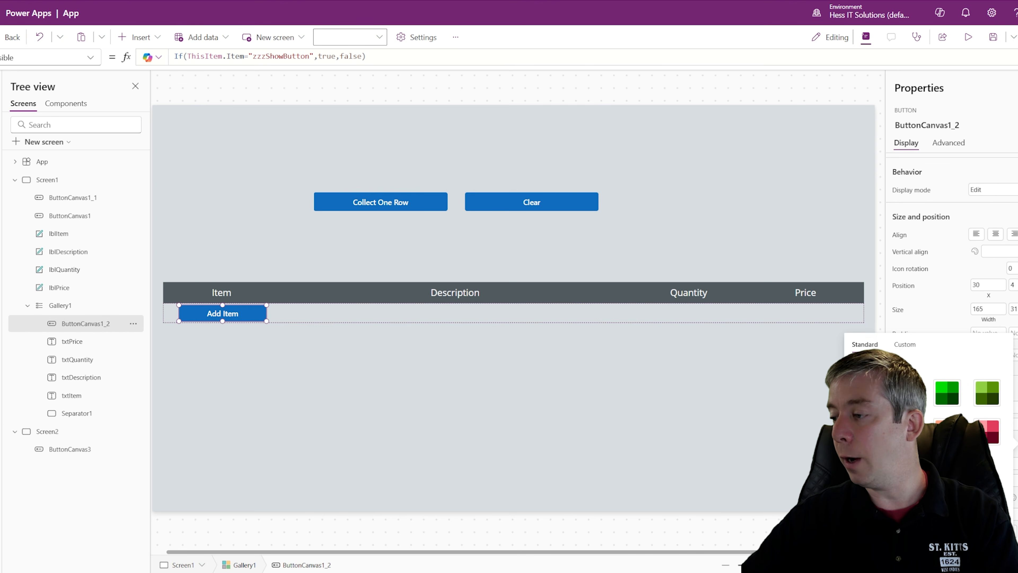
click(861, 204)
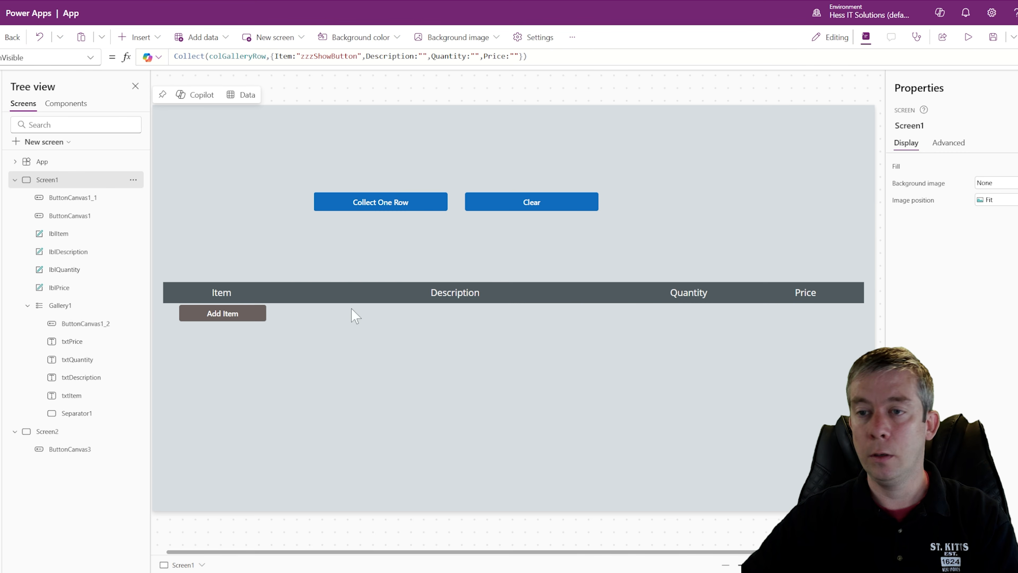
click(229, 324)
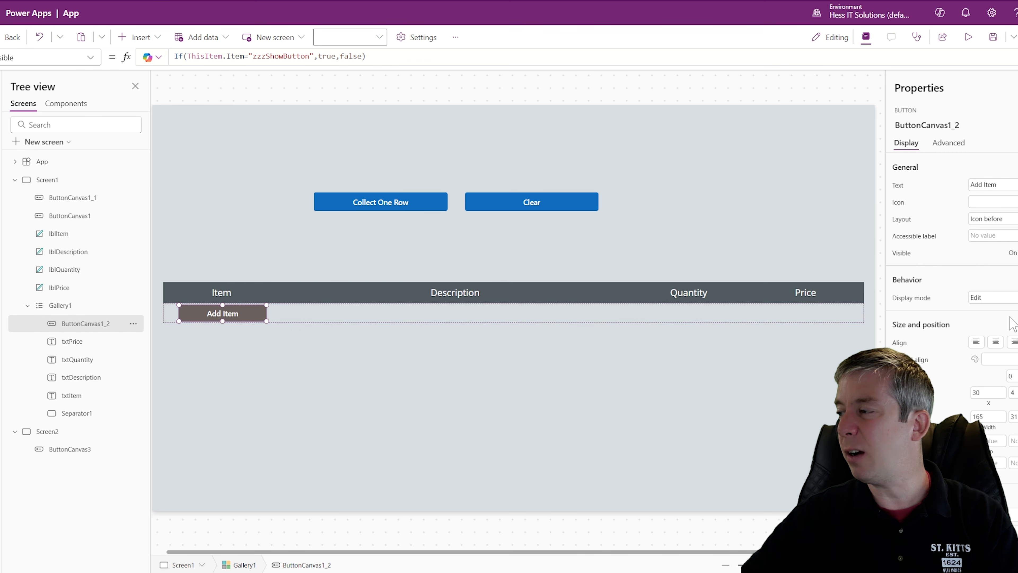
scroll(1012, 441, down, 3)
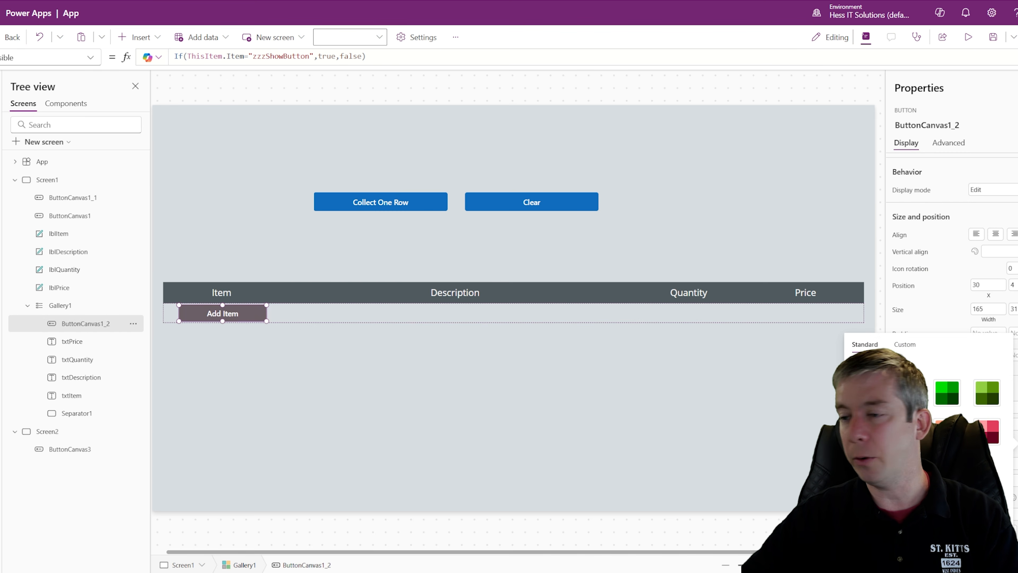
Step: Preview Screen1, add five rows with the purple Add Item button, and close the preview
click(969, 37)
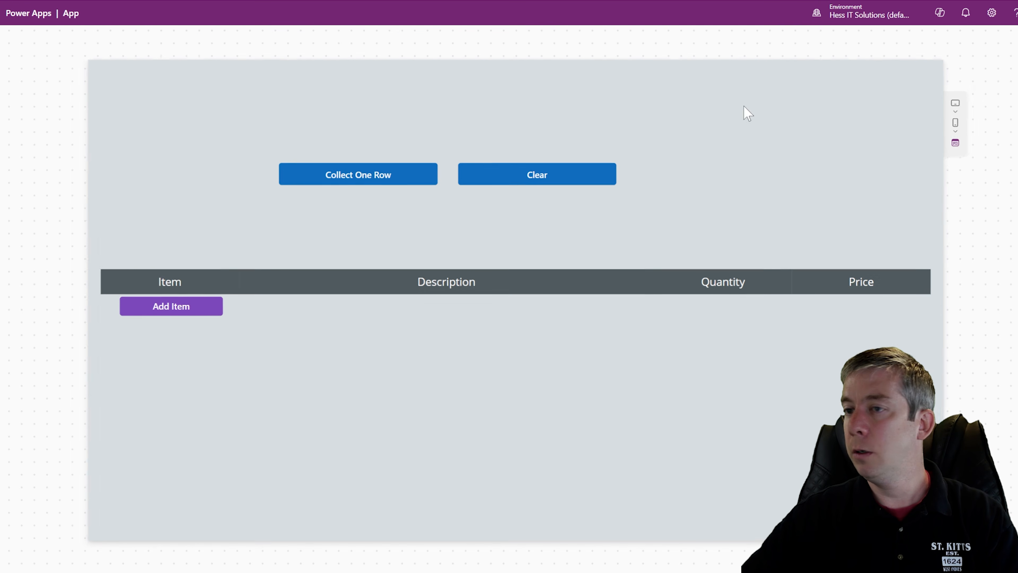
click(153, 312)
click(173, 331)
click(168, 359)
click(177, 381)
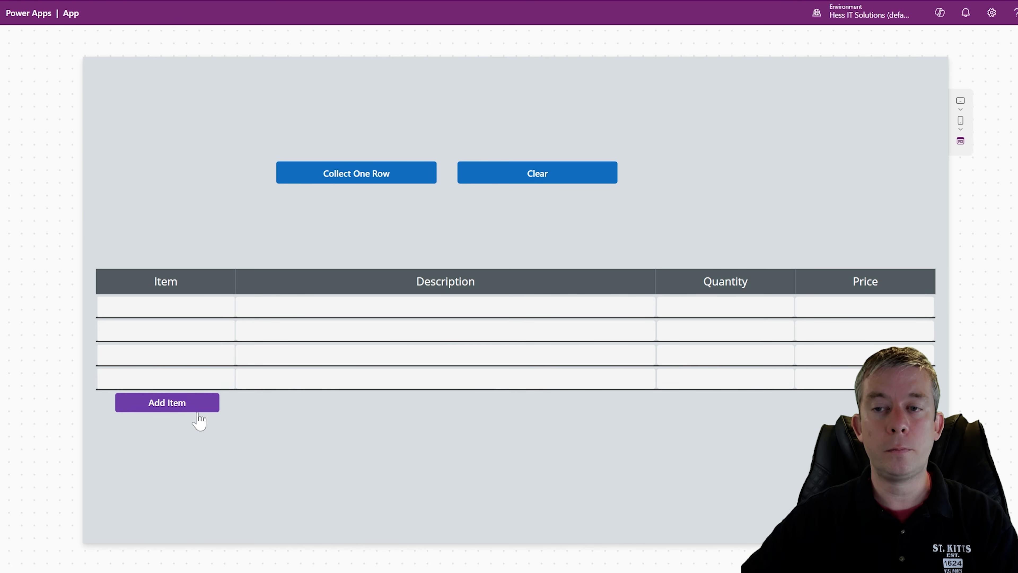
click(193, 406)
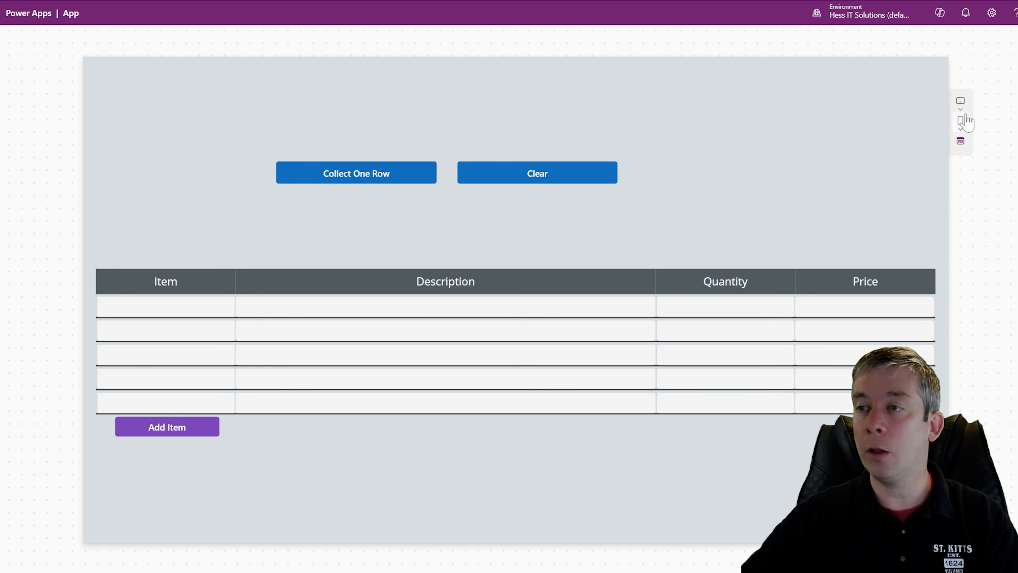
key(Escape)
Step: Delete the Collect One Row button and move the Clear button just above the Price header, flush with the table's outer edge
click(409, 203)
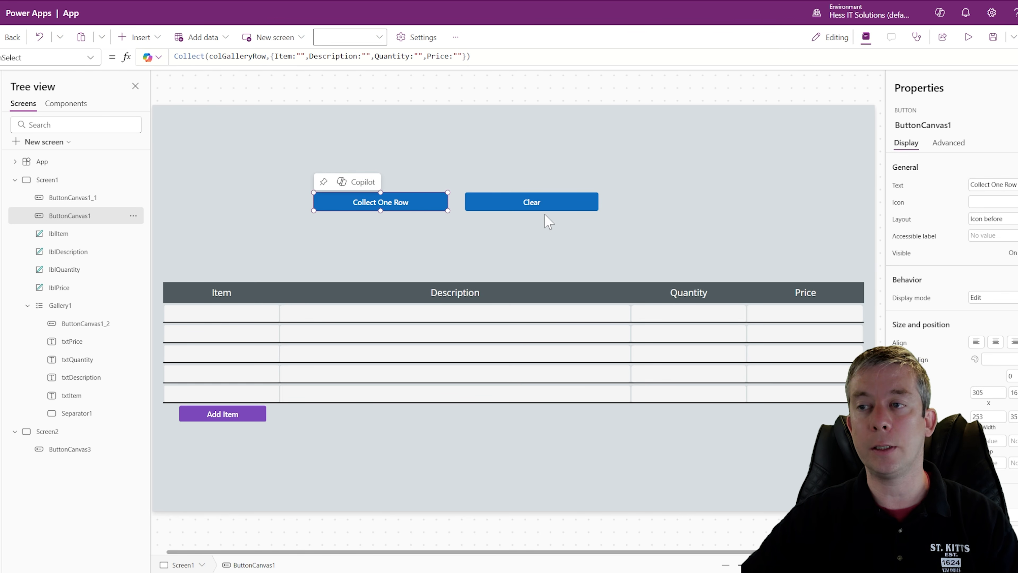
key(Delete)
click(559, 204)
drag(559, 204, 810, 261)
Step: Color the Clear button purple to match Add Item and narrow it to a width of about 140
scroll(993, 359, down, 2)
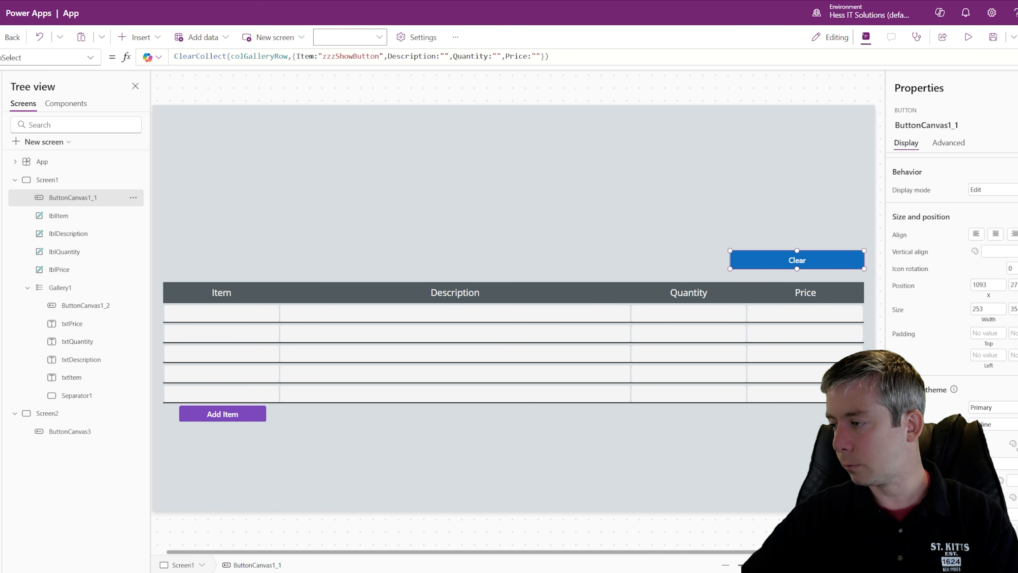
click(1016, 443)
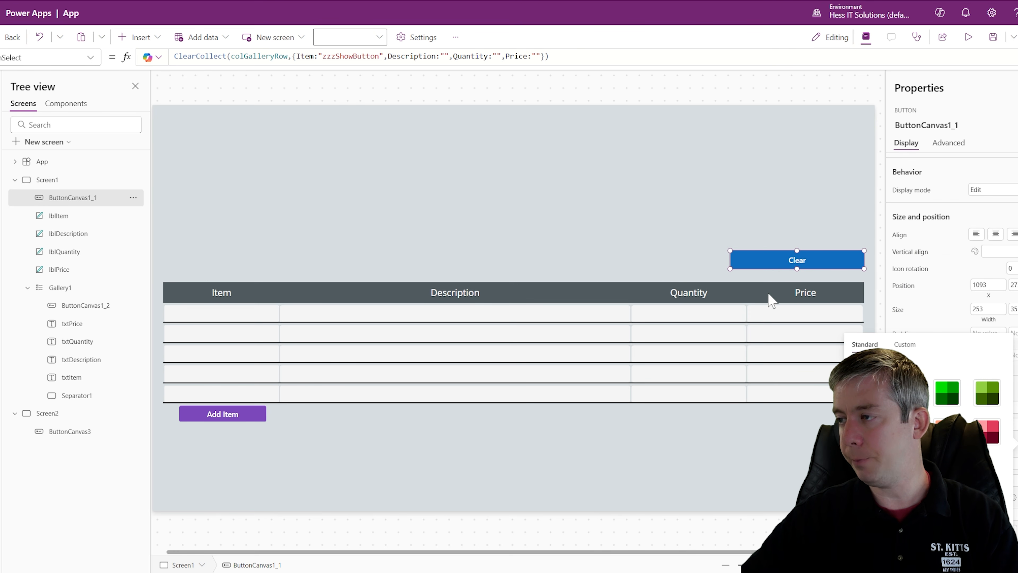
drag(731, 251, 787, 251)
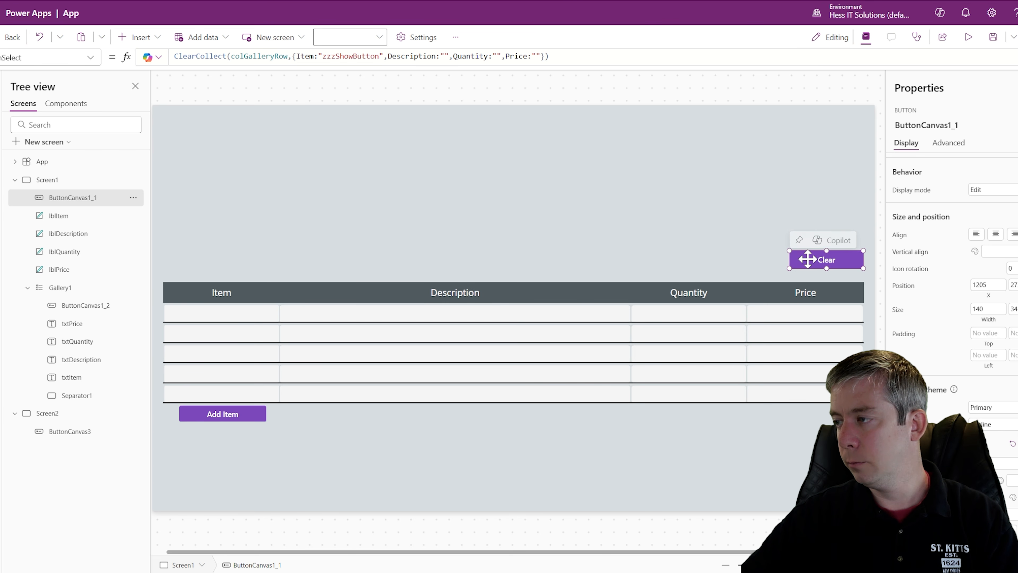
Step: Preview Screen1, reset the gallery with the purple Clear button, and add three rows with Add Item
click(968, 37)
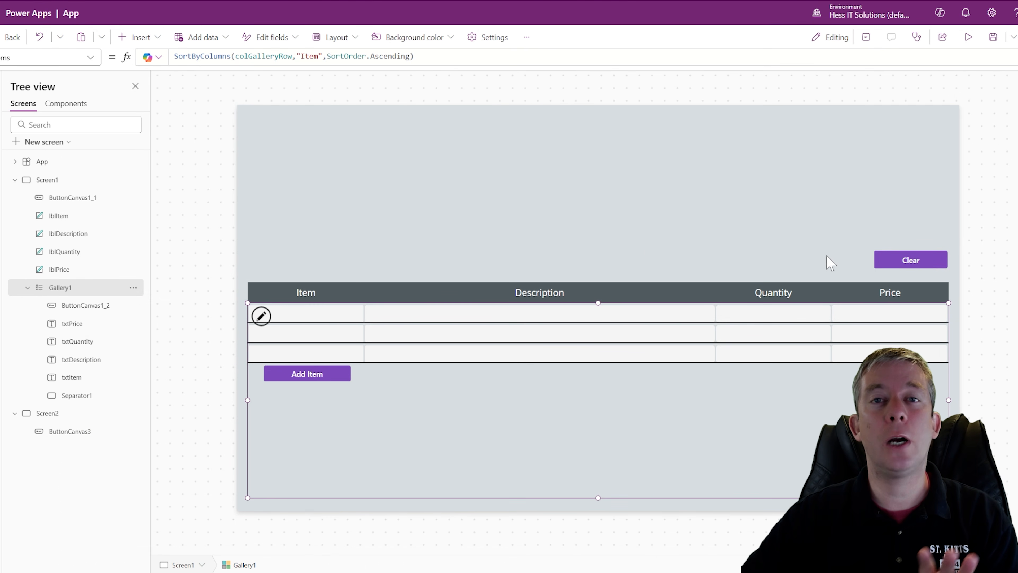
click(909, 260)
click(968, 37)
click(883, 244)
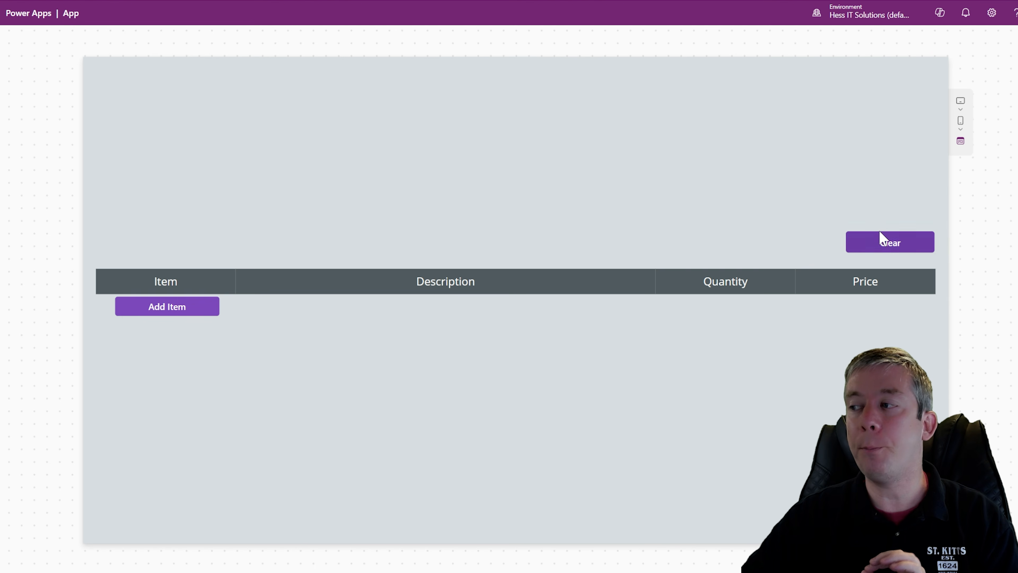
click(160, 306)
click(159, 338)
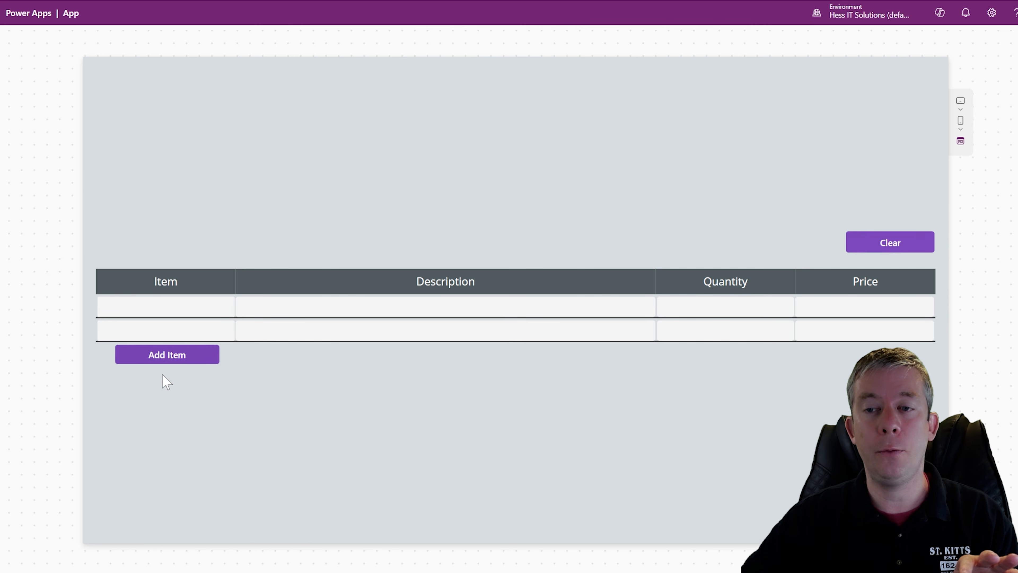
click(172, 359)
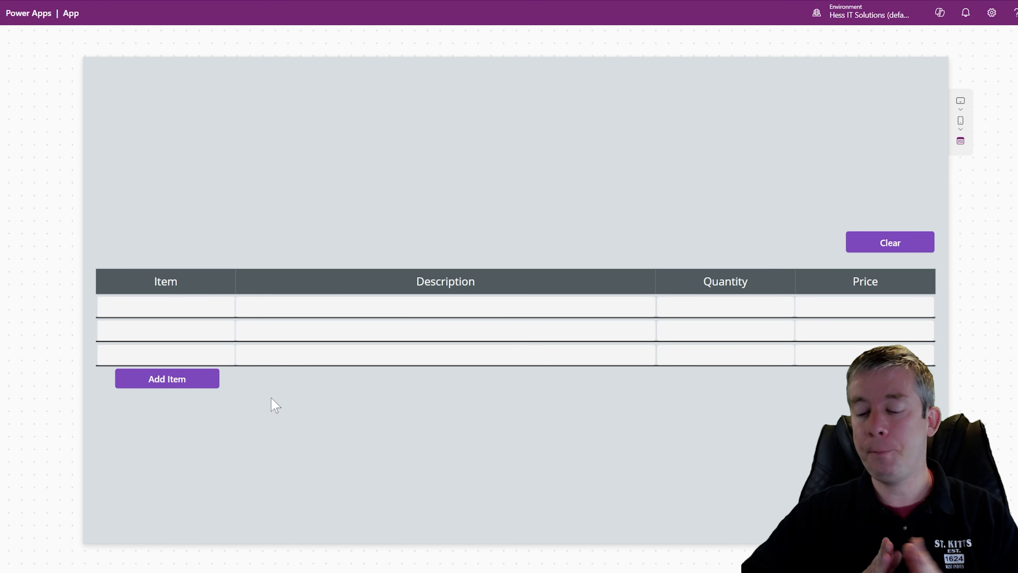